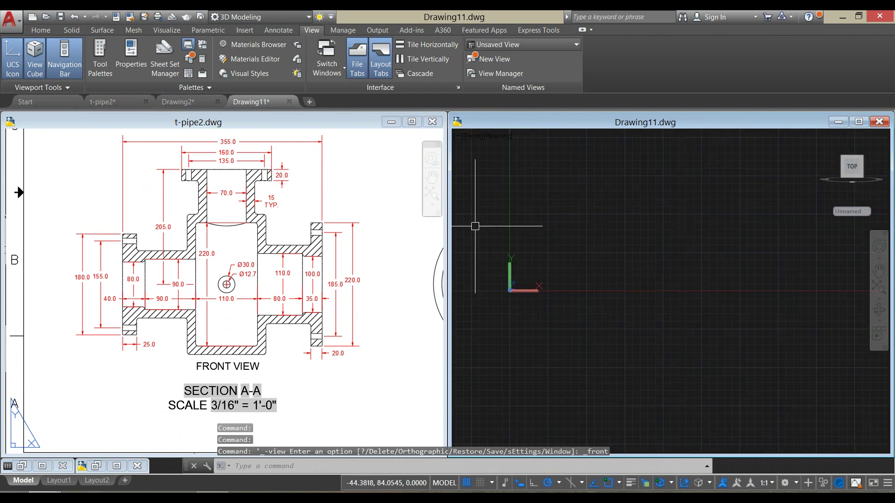
- Examine the horizontal lengths and bore diameters of the front view section in t-pipe2.dwg
{"action": "left_click", "coordinate": [91, 358]}
{"action": "left_click", "coordinate": [542, 266]}
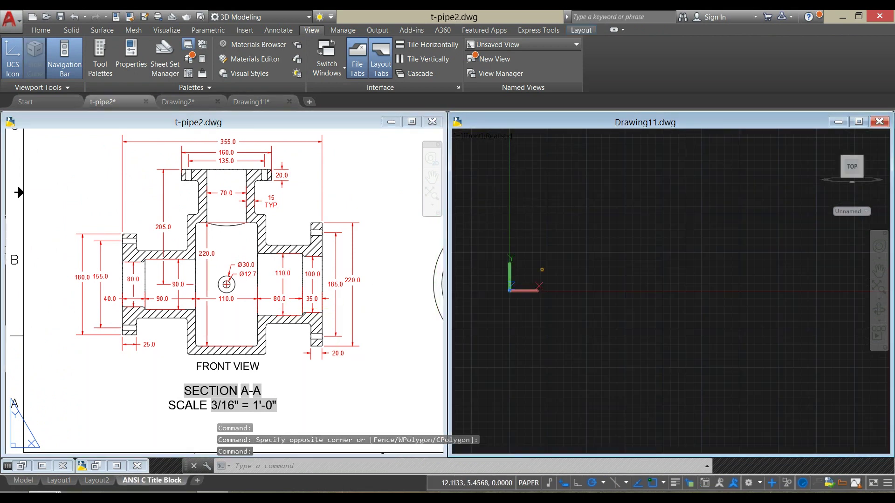
{"action": "middle_click_drag", "start_coordinate": [542, 266], "coordinate": [505, 314]}
{"action": "scroll", "coordinate": [553, 272], "scroll_direction": "down", "scroll_amount": 2}
{"action": "middle_click_drag", "start_coordinate": [553, 272], "coordinate": [539, 289]}
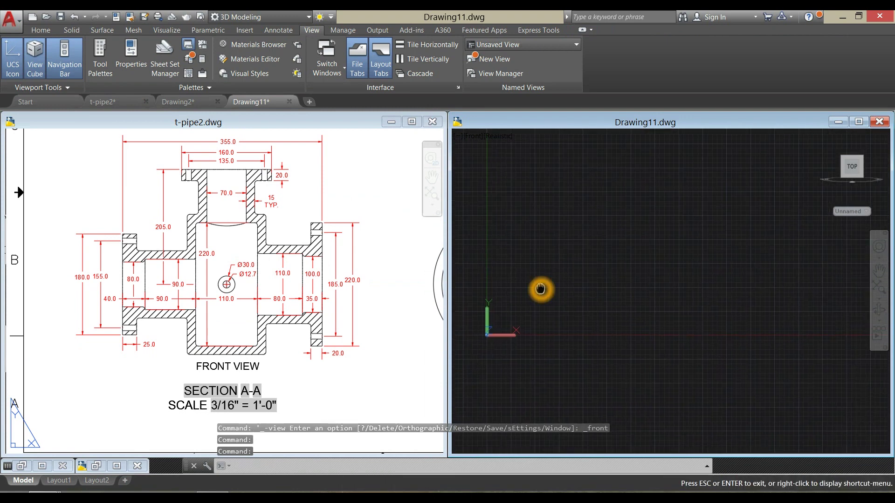
{"action": "left_click", "coordinate": [131, 308]}
{"action": "scroll", "coordinate": [131, 309], "scroll_direction": "up", "scroll_amount": 4}
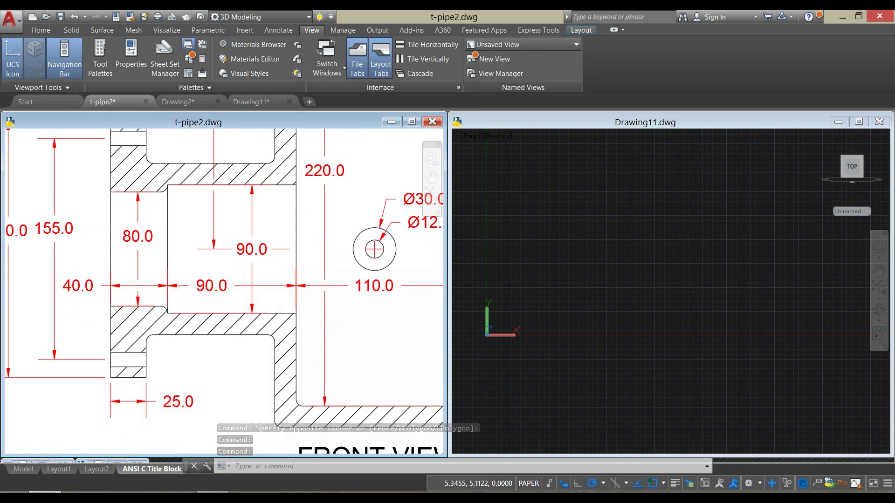
{"action": "scroll", "coordinate": [261, 279], "scroll_direction": "down", "scroll_amount": 2}
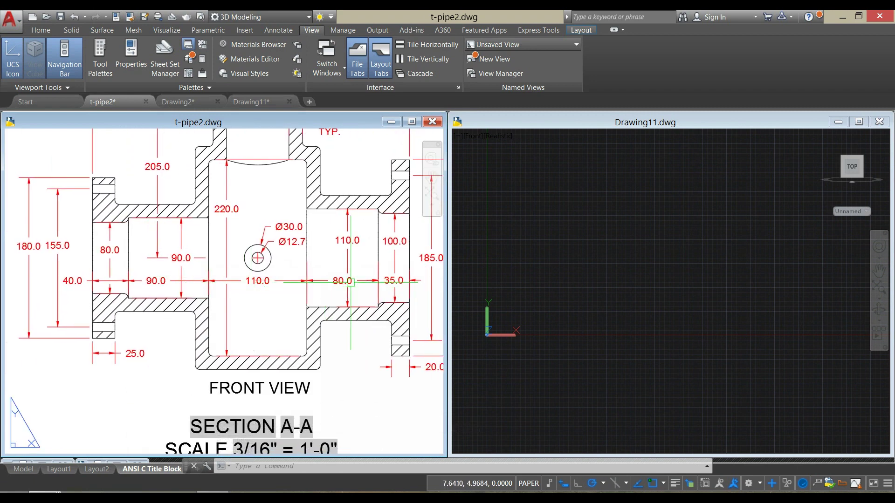
{"action": "left_click", "coordinate": [506, 266]}
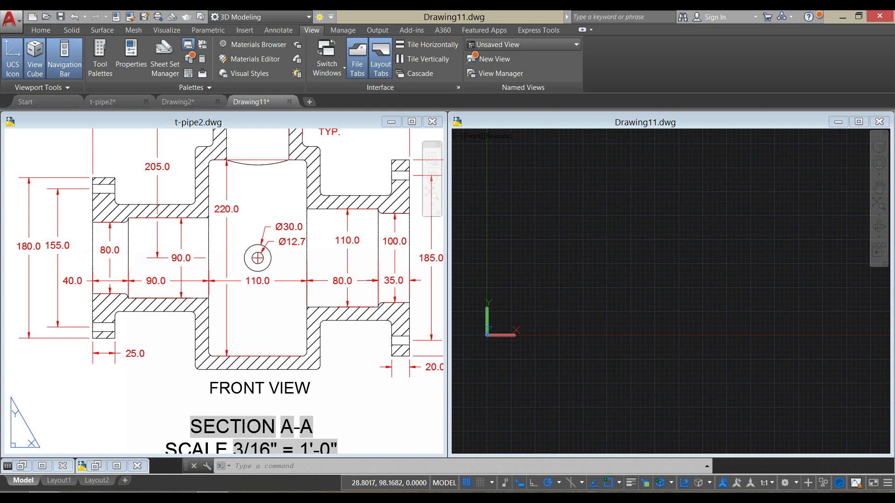
{"action": "left_click", "coordinate": [532, 249]}
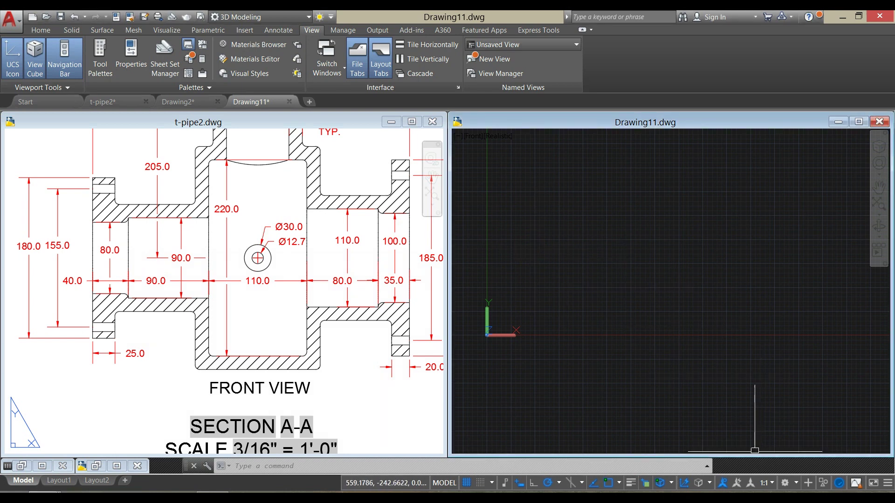
- In Drawing11, start a horizontal centreline running rightward with separate line segments of 40 and 90
{"action": "left_click", "coordinate": [523, 259]}
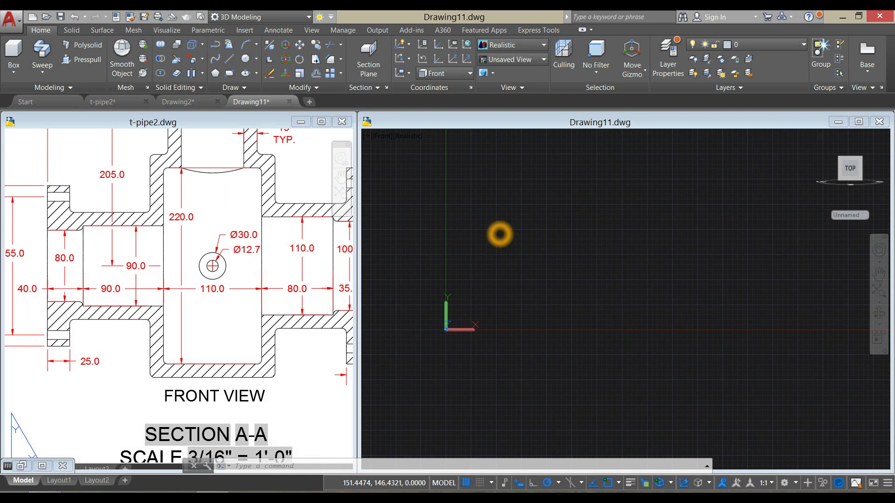
{"action": "left_click", "coordinate": [531, 230]}
{"action": "type", "text": "l"}
{"action": "key", "text": "Return"}
{"action": "left_click", "coordinate": [533, 230]}
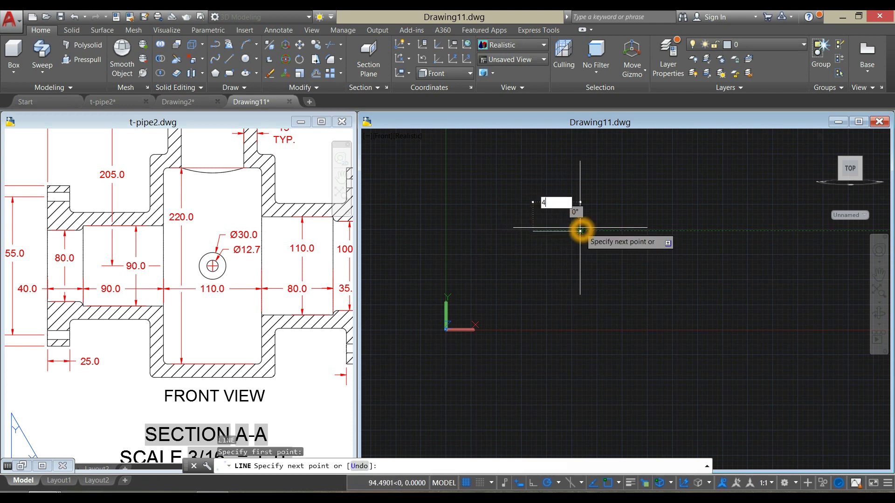
{"action": "key", "text": "Return"}
{"action": "scroll", "coordinate": [606, 218], "scroll_direction": "up", "scroll_amount": 3}
{"action": "scroll", "coordinate": [603, 218], "scroll_direction": "up", "scroll_amount": 2}
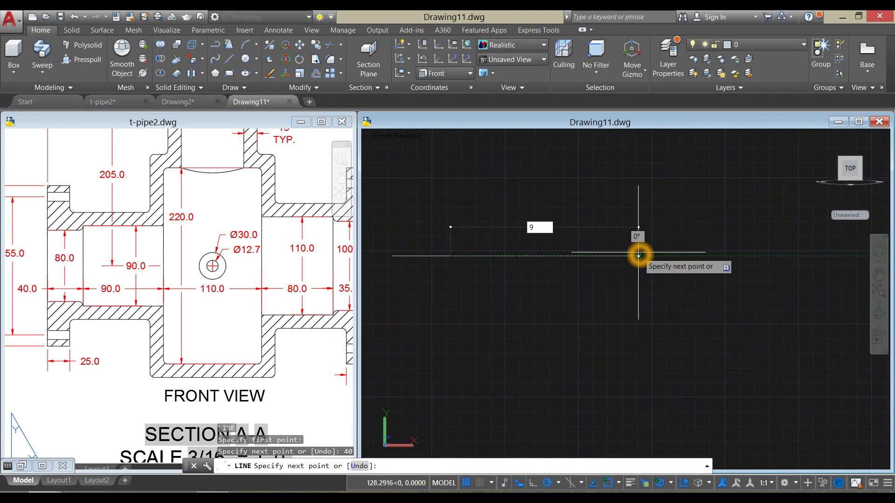
{"action": "type", "text": "90"}
{"action": "key", "text": "Return"}
- Continue the horizontal centreline with segments of 110, 80 and 35, and end the line
{"action": "middle_click_drag", "start_coordinate": [659, 236], "coordinate": [540, 256]}
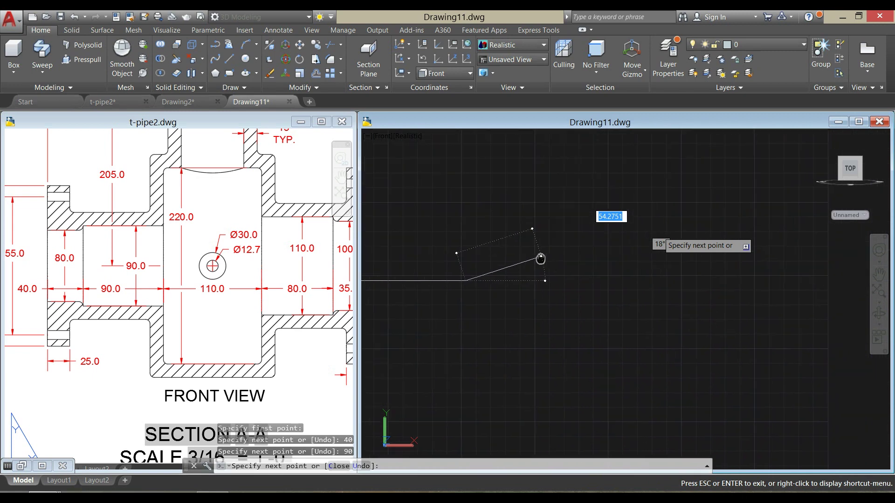
{"action": "left_click", "coordinate": [617, 280]}
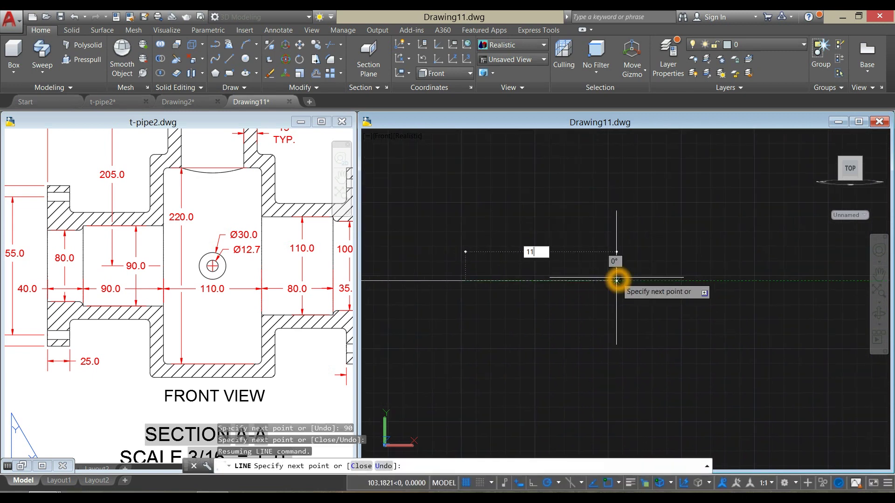
{"action": "key", "text": "Return"}
{"action": "middle_click_drag", "start_coordinate": [673, 261], "coordinate": [551, 276]}
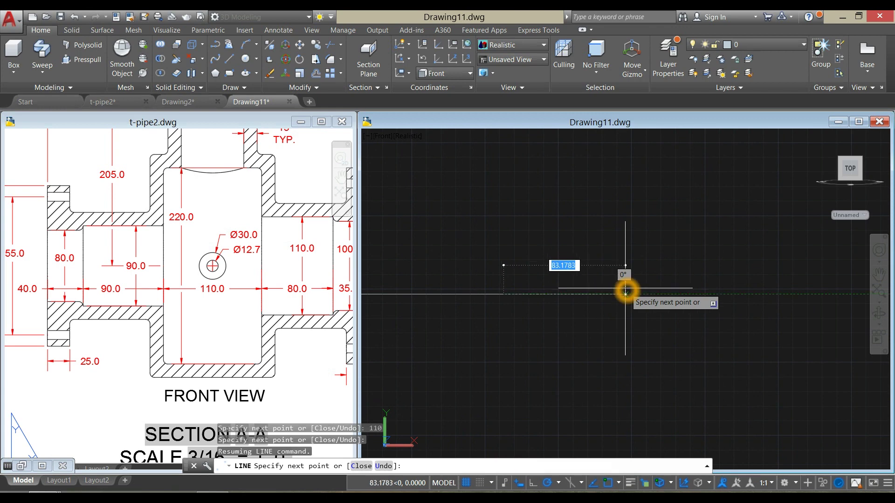
{"action": "key", "text": "Return"}
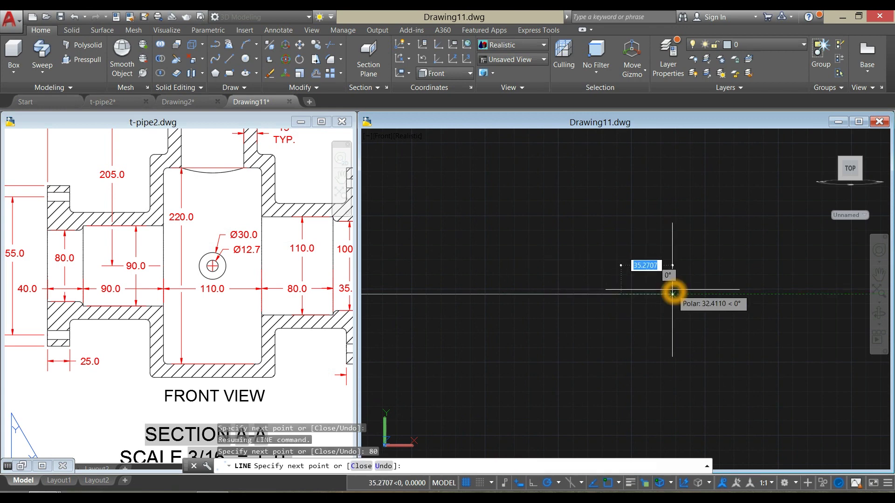
{"action": "key", "text": "Return"}
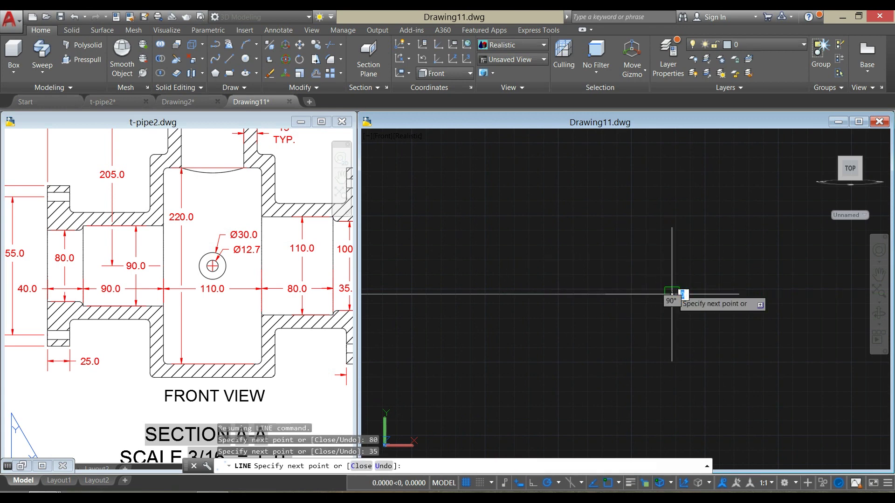
{"action": "right_click", "coordinate": [671, 250]}
{"action": "left_click", "coordinate": [686, 257]}
{"action": "scroll", "coordinate": [685, 253], "scroll_direction": "down", "scroll_amount": 3}
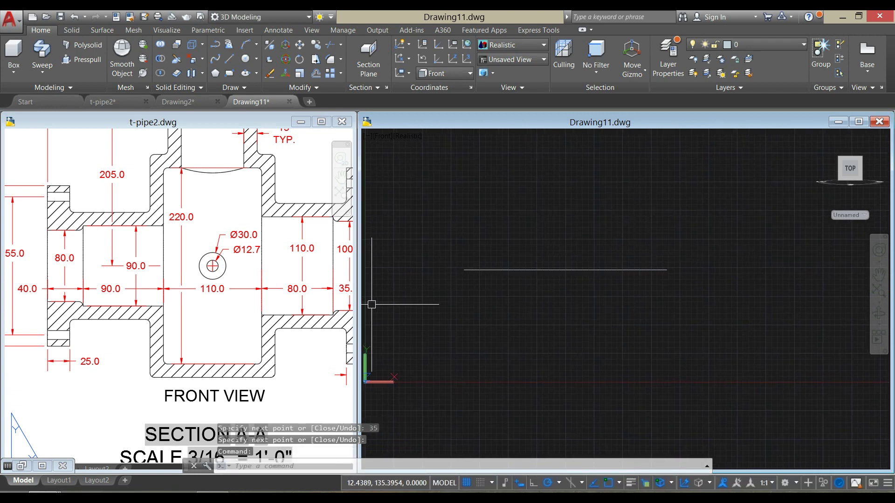
- Draw a circle of diameter 80 centred on the left end of the centreline
{"action": "left_click", "coordinate": [456, 242]}
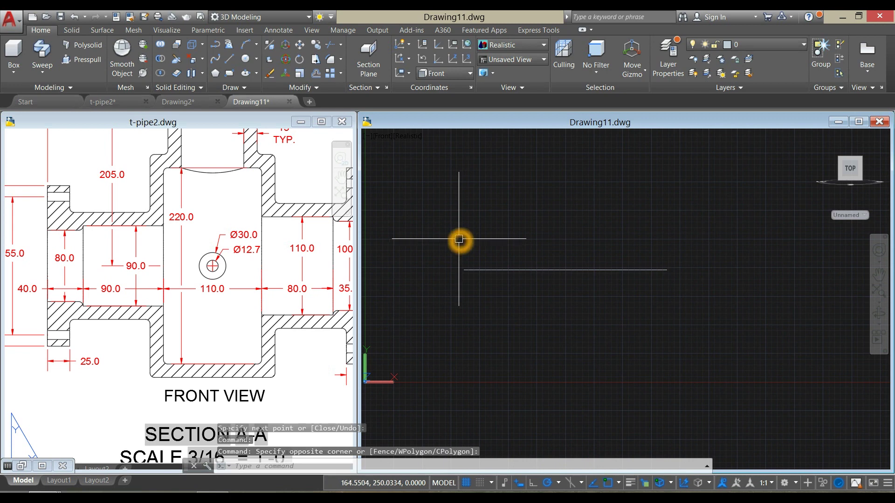
{"action": "type", "text": "c"}
{"action": "key", "text": "Return"}
{"action": "left_click", "coordinate": [465, 269]}
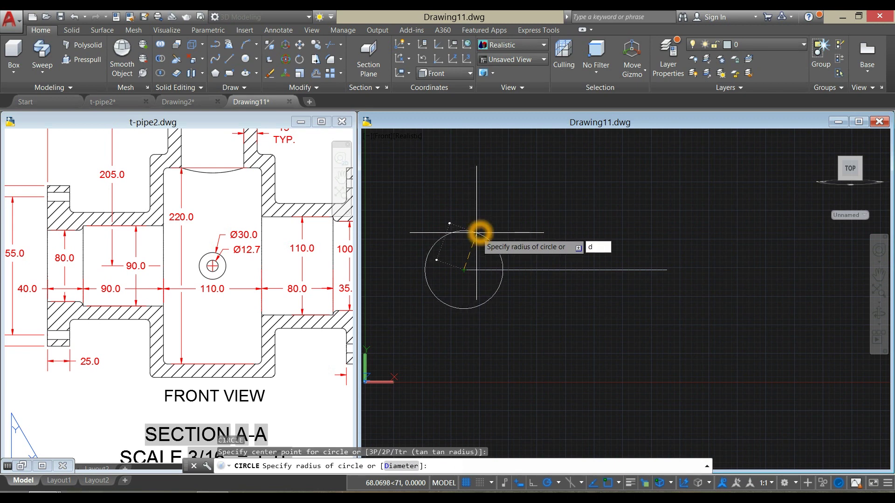
{"action": "key", "text": "Return"}
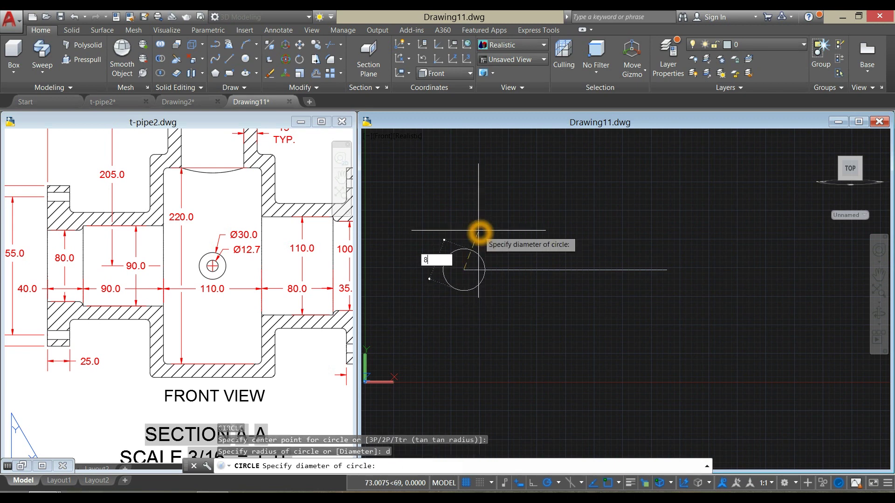
{"action": "type", "text": "80"}
{"action": "key", "text": "Return"}
{"action": "scroll", "coordinate": [471, 236], "scroll_direction": "up", "scroll_amount": 2}
{"action": "middle_click_drag", "start_coordinate": [471, 233], "coordinate": [469, 240]}
{"action": "key", "text": "Escape"}
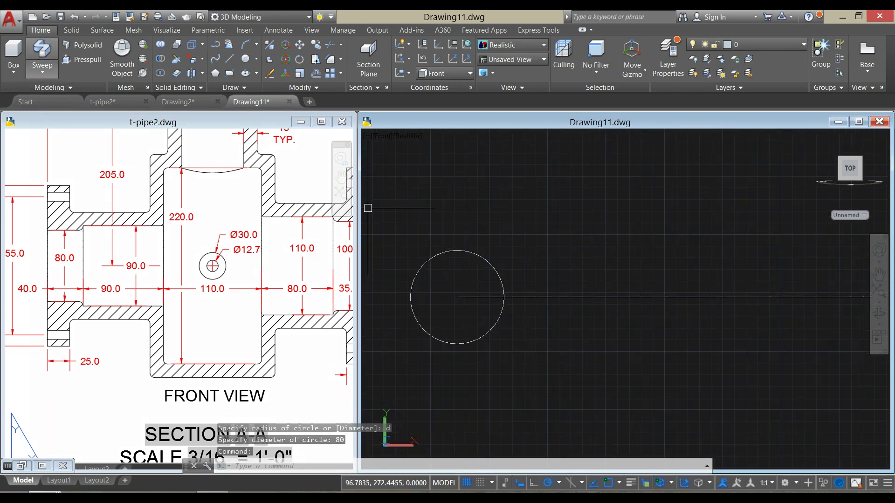
- Sweep the circle of diameter 80 into a solid along the first centreline segment, 40 long
{"action": "left_click", "coordinate": [42, 51]}
{"action": "left_click", "coordinate": [457, 250]}
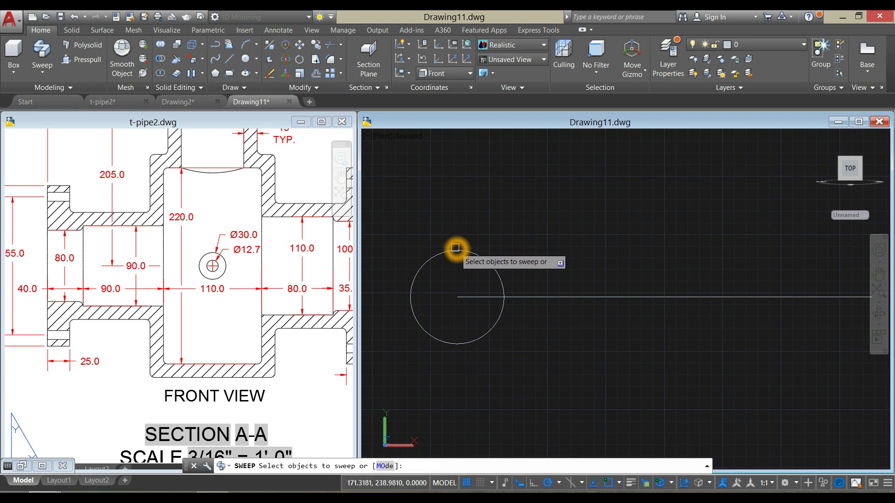
{"action": "right_click", "coordinate": [483, 216]}
{"action": "left_click", "coordinate": [497, 222]}
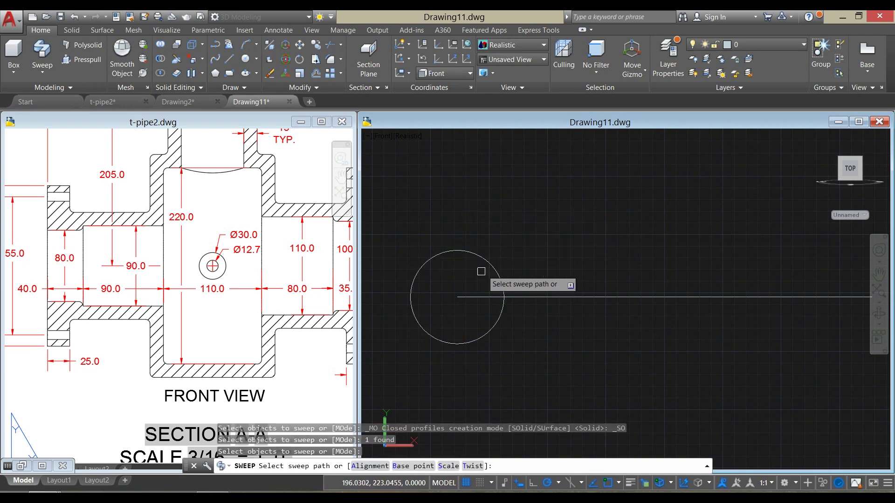
{"action": "left_click", "coordinate": [475, 296]}
{"action": "scroll", "coordinate": [485, 238], "scroll_direction": "down", "scroll_amount": 2}
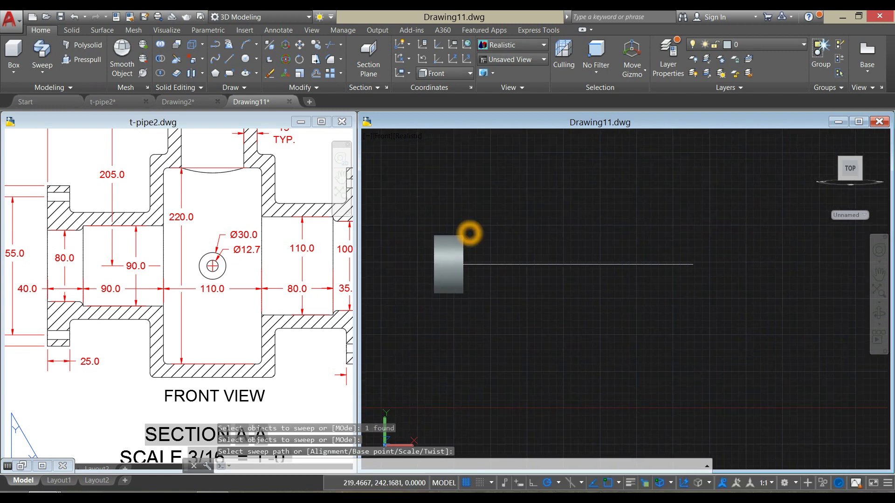
- Draw a circle of diameter 90 in the free space below the centreline
{"action": "type", "text": "c"}
{"action": "key", "text": "Return"}
{"action": "left_click", "coordinate": [563, 333]}
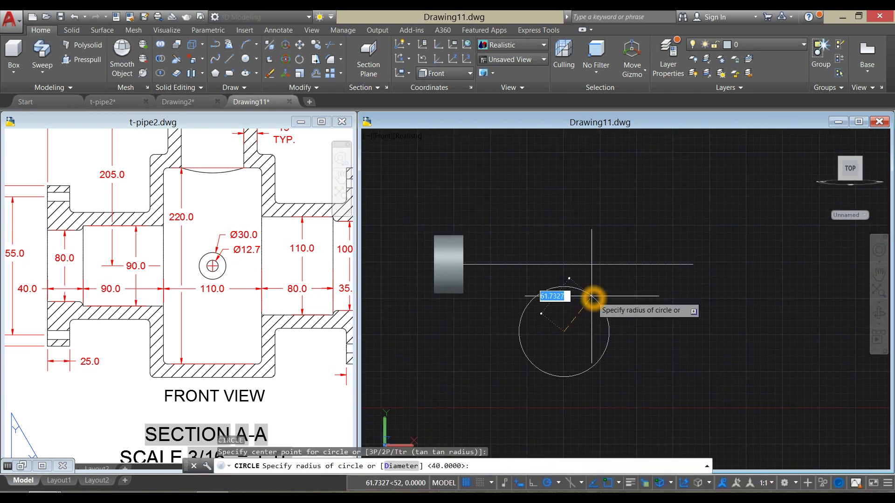
{"action": "type", "text": "d"}
{"action": "key", "text": "Return"}
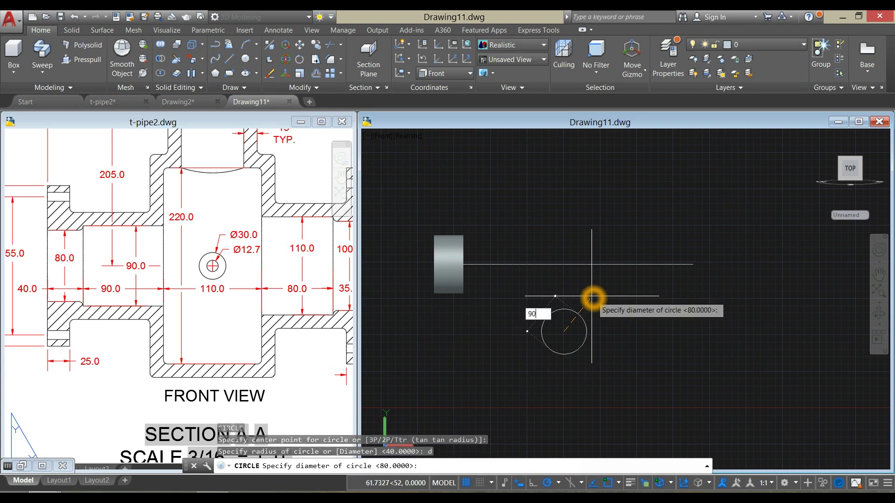
{"action": "key", "text": "Return"}
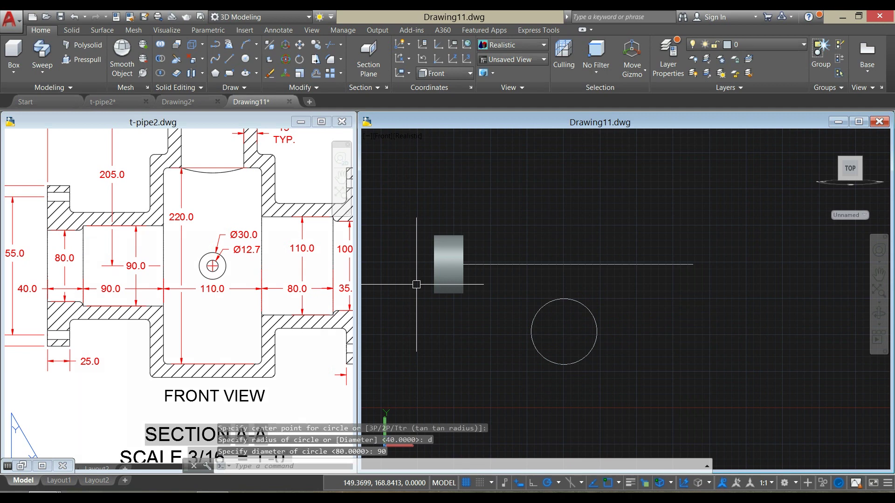
- Sweep the circle of diameter 90 into a solid along the adjacent centreline segment, 90 long
{"action": "left_click", "coordinate": [42, 51]}
{"action": "left_click", "coordinate": [557, 302]}
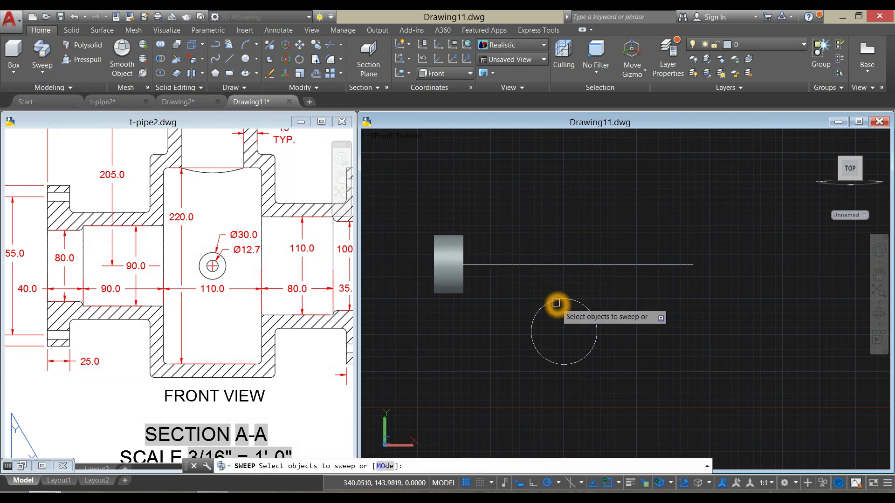
{"action": "right_click", "coordinate": [534, 243]}
{"action": "left_click", "coordinate": [558, 248]}
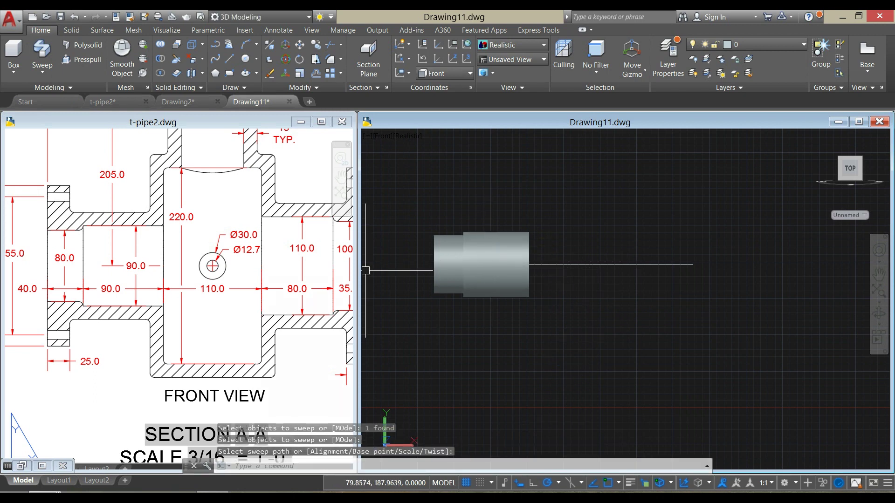
- Check the central chamber's dimension in the section drawing and draw a circle of diameter 220 below the remaining centreline
{"action": "left_click", "coordinate": [326, 270]}
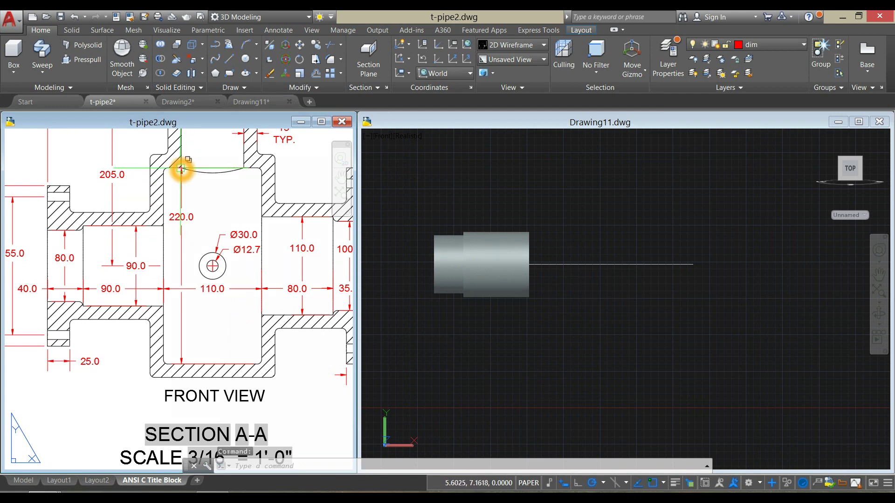
{"action": "left_click", "coordinate": [601, 223]}
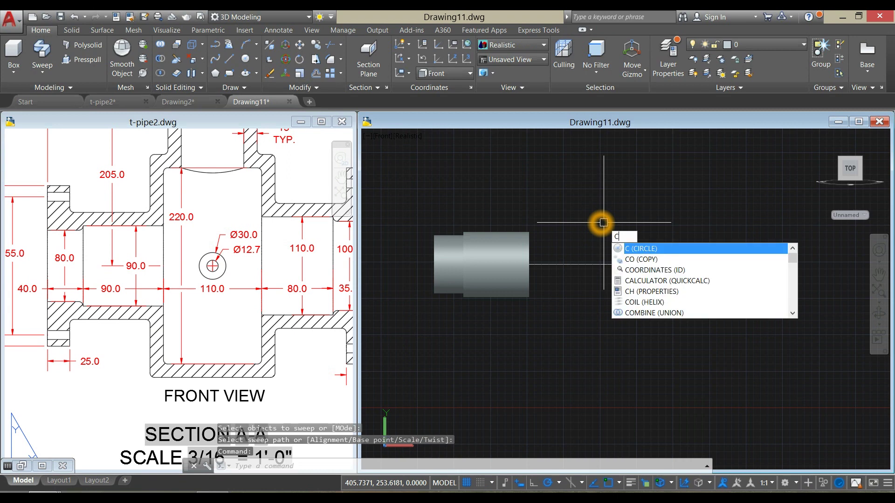
{"action": "key", "text": "Return"}
{"action": "left_click", "coordinate": [605, 352]}
{"action": "left_click", "coordinate": [627, 306]}
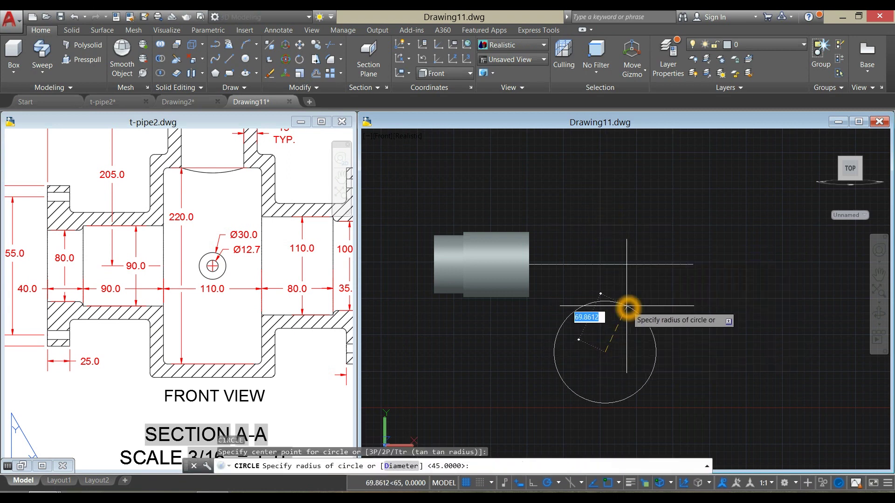
{"action": "key", "text": "Return"}
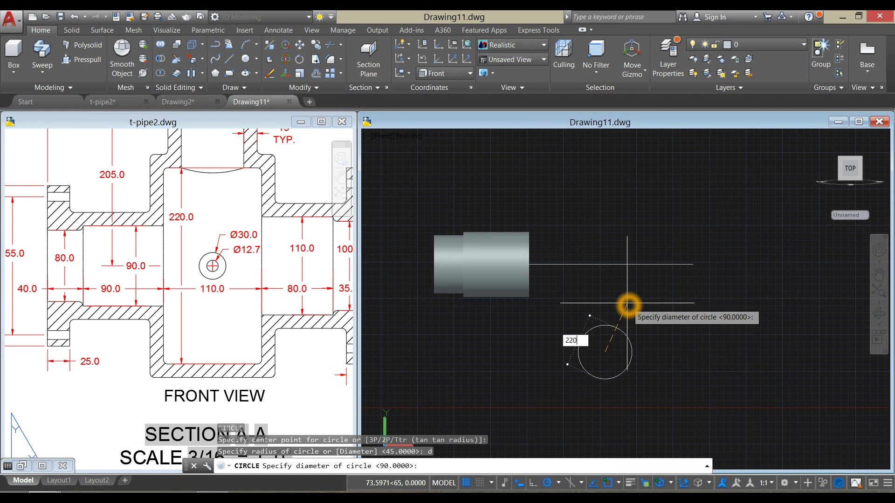
{"action": "key", "text": "Return"}
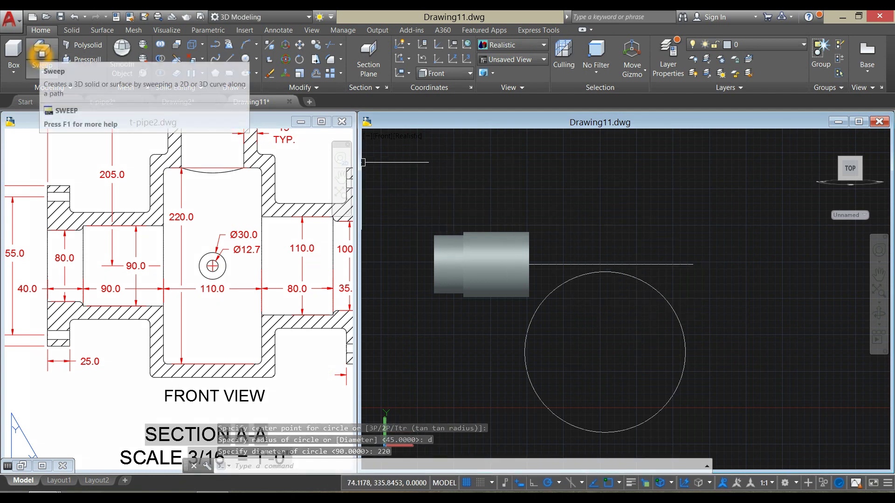
- Sweep the circle of diameter 220 into a solid along the middle centreline segment, 110 long
{"action": "left_click", "coordinate": [41, 54]}
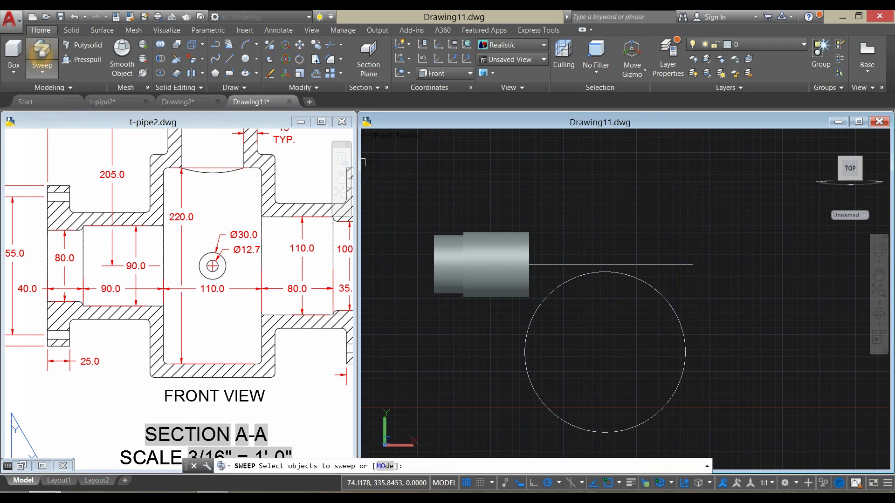
{"action": "left_click", "coordinate": [576, 282]}
{"action": "right_click", "coordinate": [605, 211]}
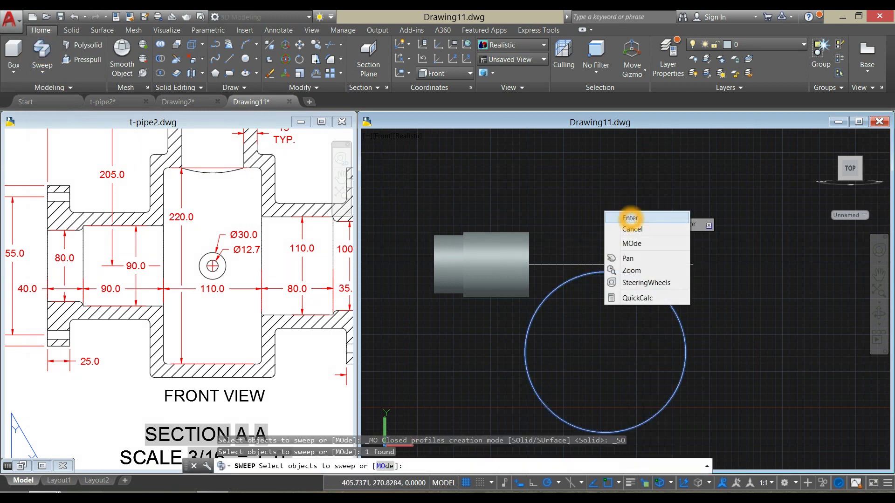
{"action": "left_click", "coordinate": [629, 218]}
{"action": "left_click", "coordinate": [555, 263]}
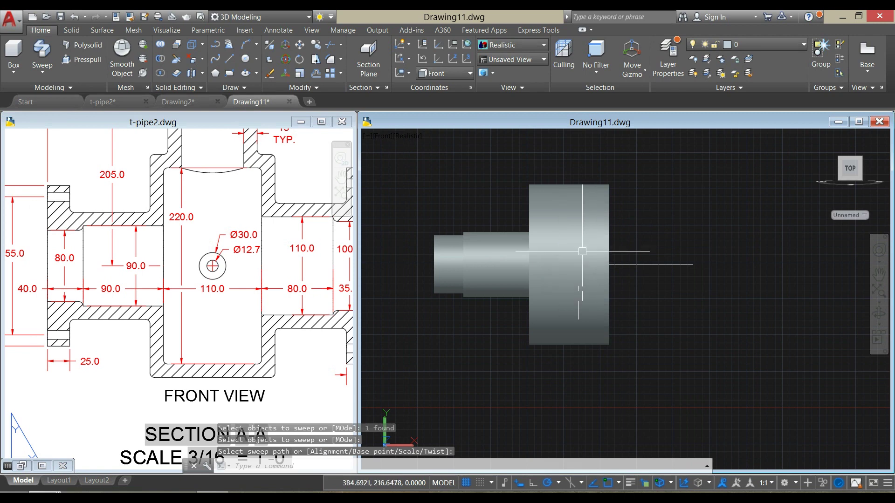
- Check the right-hand bore's dimensions in the section drawing and draw a circle of diameter 110 below the remaining centreline
{"action": "left_click", "coordinate": [313, 306]}
{"action": "middle_click_drag", "start_coordinate": [317, 299], "coordinate": [241, 309]}
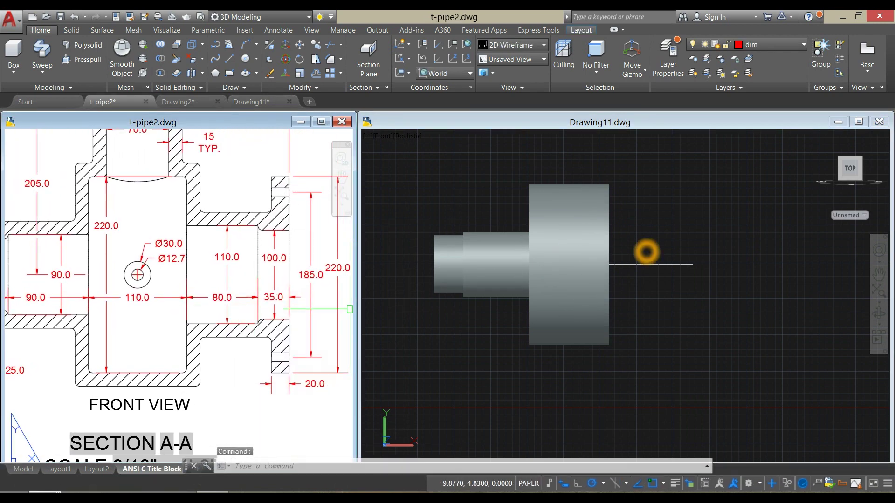
{"action": "left_click", "coordinate": [669, 169]}
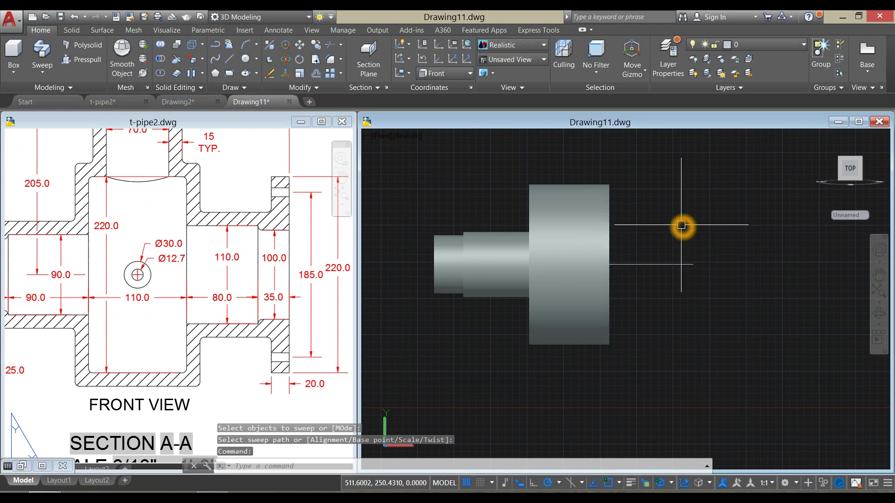
{"action": "type", "text": "c"}
{"action": "key", "text": "Return"}
{"action": "left_click", "coordinate": [723, 365]}
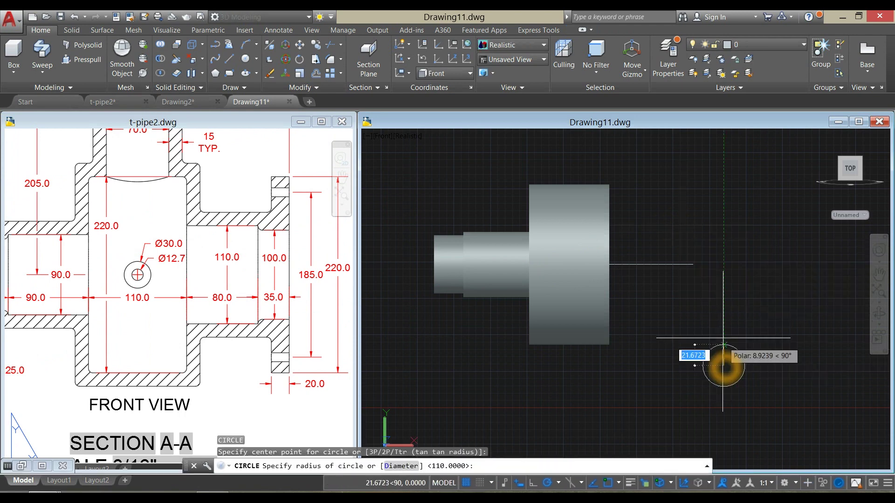
{"action": "left_click", "coordinate": [739, 308]}
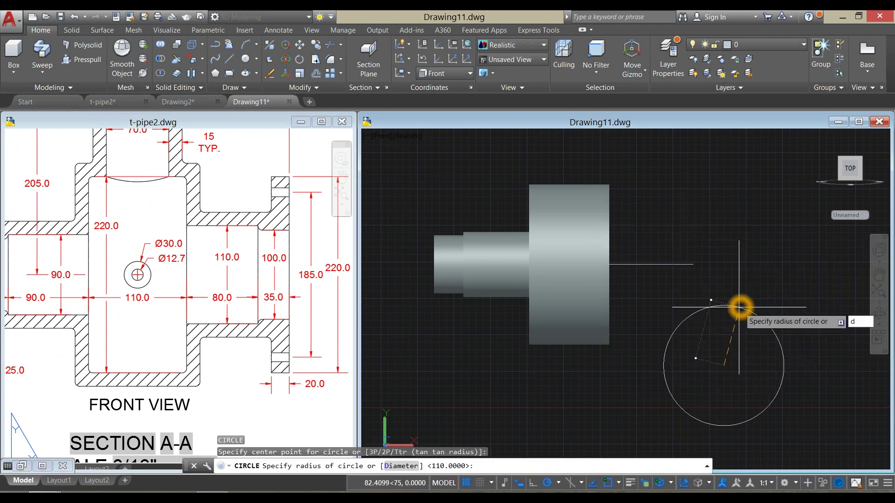
{"action": "key", "text": "Return"}
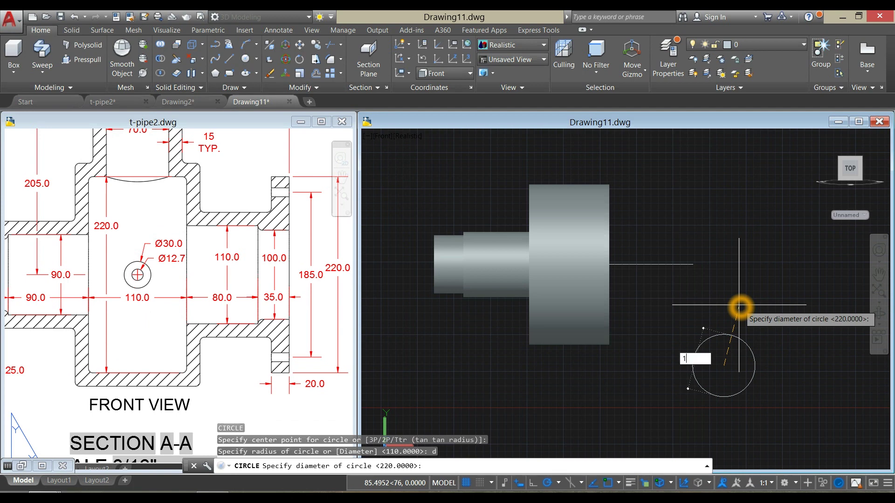
{"action": "key", "text": "Return"}
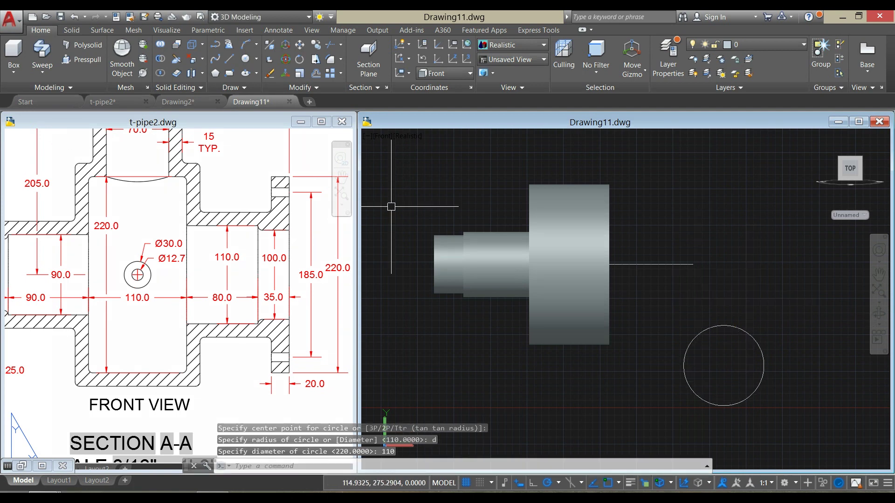
- Sweep the circle of diameter 110 into a solid along the 80-long centreline segment next to the central chamber
{"action": "left_click", "coordinate": [42, 54]}
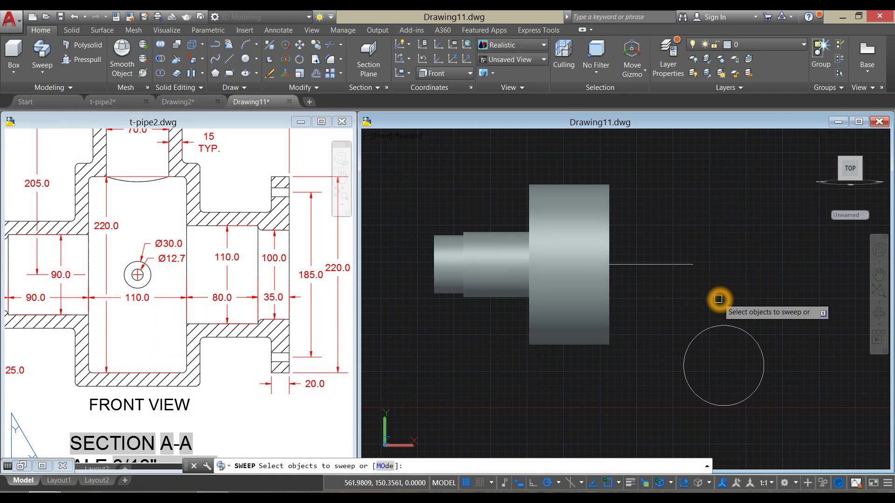
{"action": "left_click", "coordinate": [716, 331]}
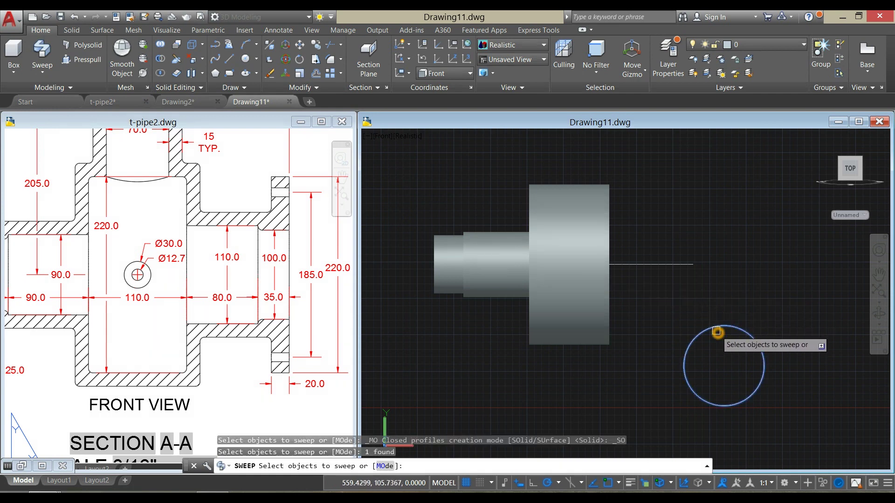
{"action": "right_click", "coordinate": [706, 242]}
{"action": "left_click", "coordinate": [724, 247]}
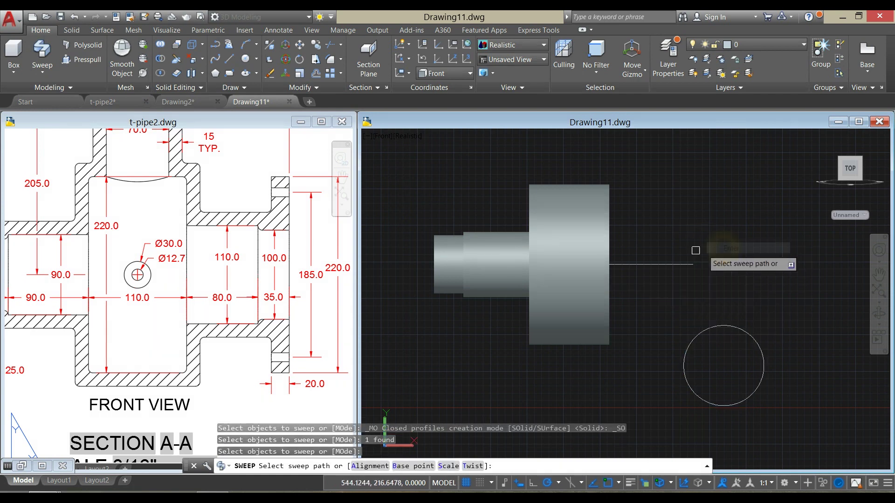
{"action": "left_click", "coordinate": [624, 263]}
{"action": "left_click", "coordinate": [684, 242]}
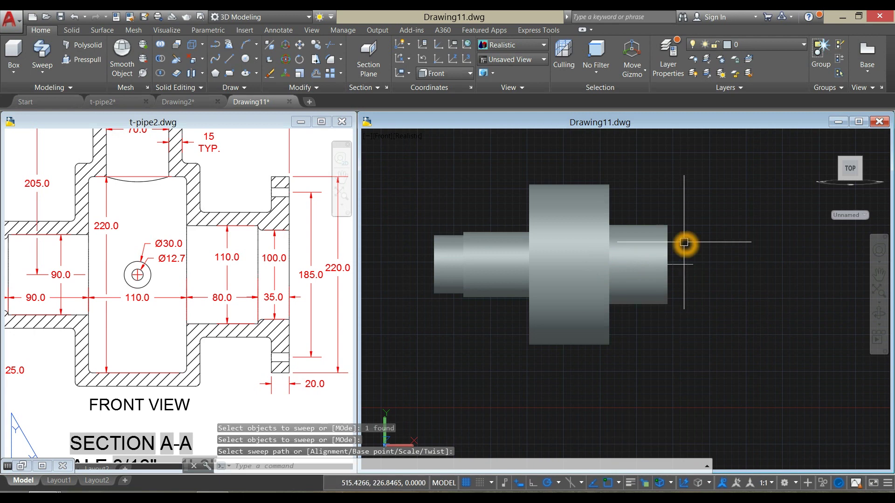
- Draw a circle of diameter 100 in the free space below the last centreline segment
{"action": "type", "text": "c"}
{"action": "key", "text": "Return"}
{"action": "left_click", "coordinate": [738, 356]}
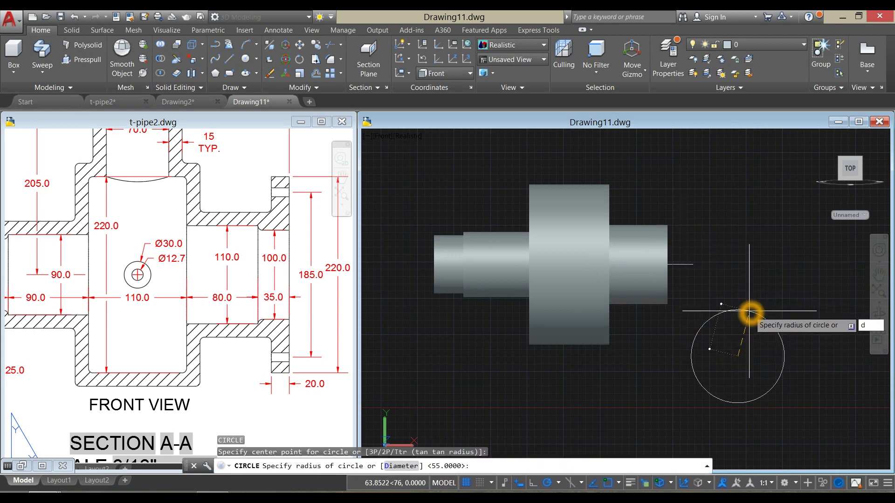
{"action": "key", "text": "Return"}
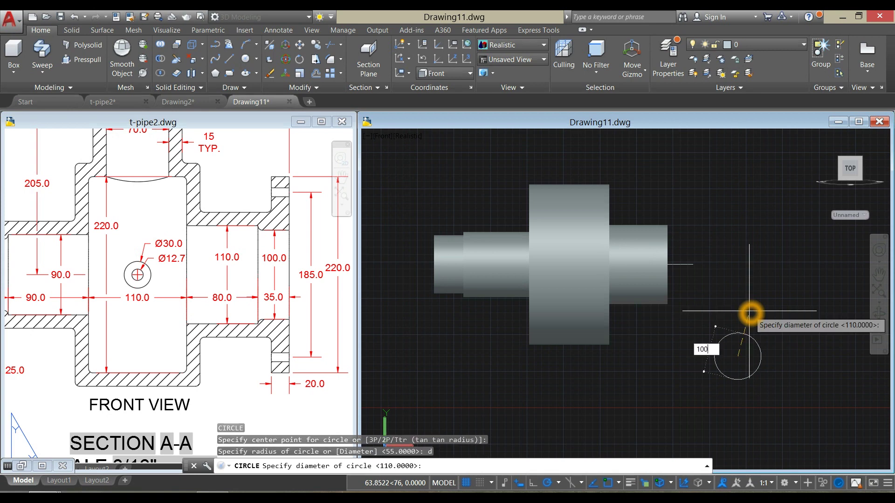
{"action": "key", "text": "Return"}
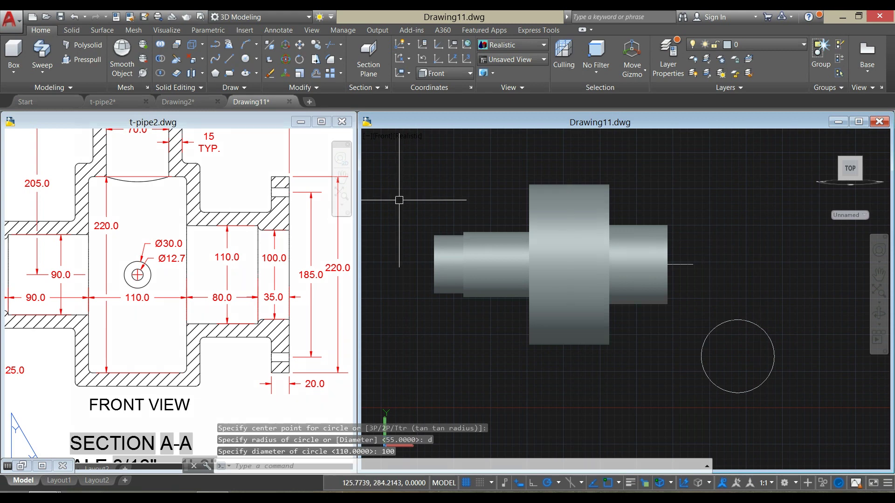
- Sweep the circle of diameter 100 into a solid along the last centreline segment, 35 long
{"action": "left_click", "coordinate": [729, 321]}
{"action": "right_click", "coordinate": [722, 242]}
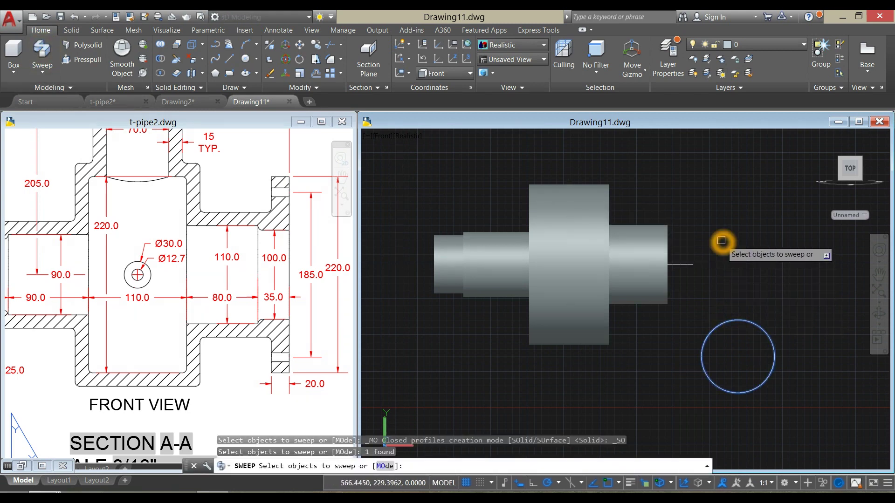
{"action": "left_click", "coordinate": [745, 247]}
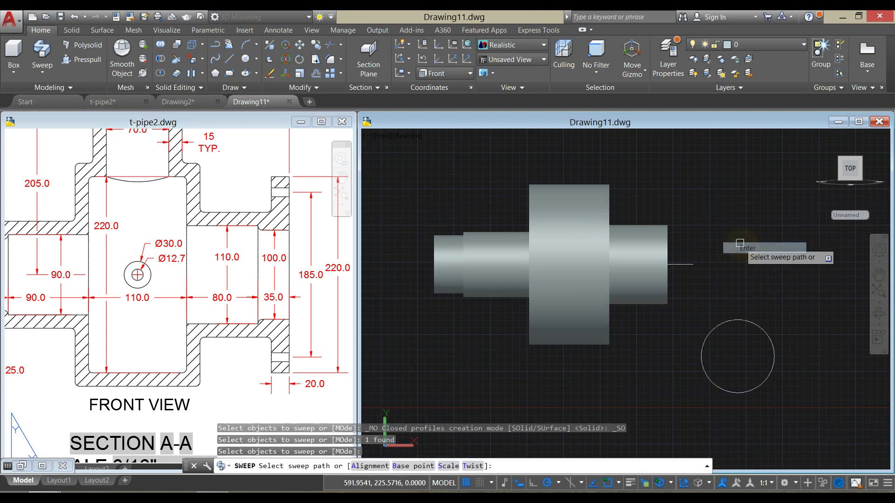
{"action": "left_click", "coordinate": [683, 262]}
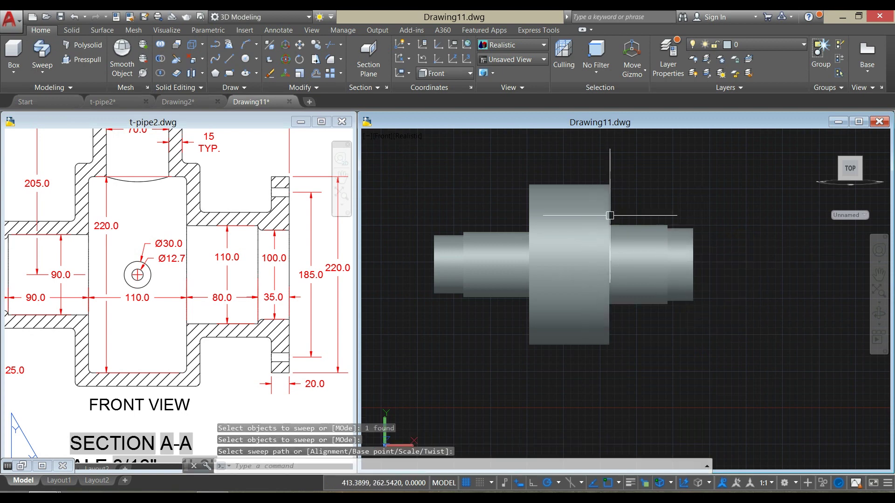
- Union the five swept bore solids into a single solid
{"action": "left_click", "coordinate": [161, 45]}
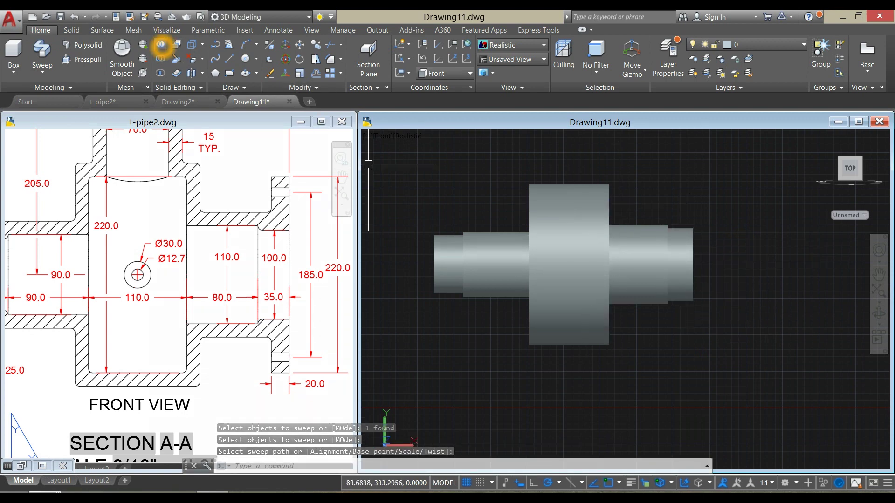
{"action": "left_click", "coordinate": [161, 46]}
{"action": "left_click", "coordinate": [399, 161]}
{"action": "left_click", "coordinate": [742, 360]}
{"action": "right_click", "coordinate": [723, 225]}
- Bring the vertical branch's dimensions into view in t-pipe2.dwg and set Drawing11's visual style to 2D Wireframe
{"action": "left_click", "coordinate": [244, 243]}
{"action": "scroll", "coordinate": [244, 243], "scroll_direction": "down", "scroll_amount": 2}
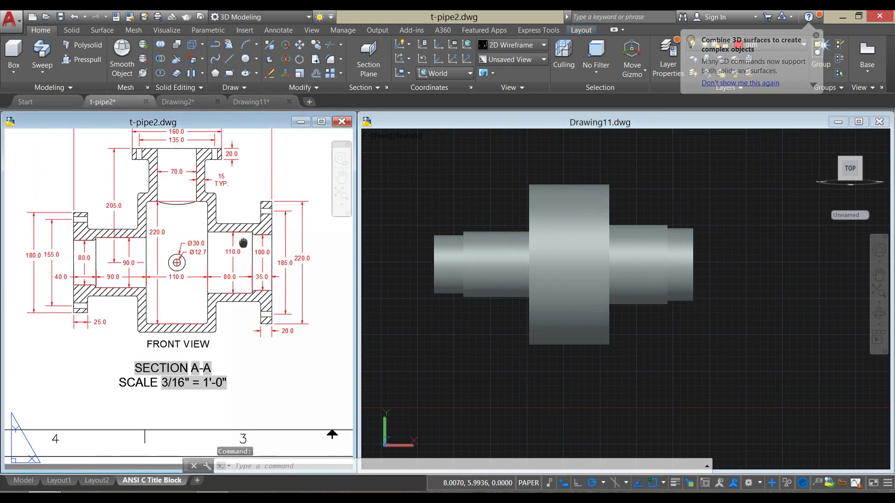
{"action": "middle_click_drag", "start_coordinate": [244, 244], "coordinate": [252, 249]}
{"action": "left_click", "coordinate": [525, 321]}
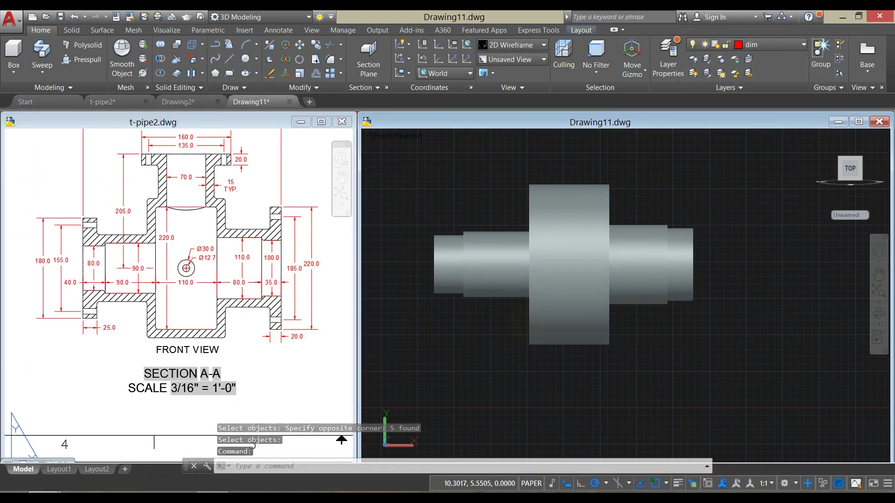
{"action": "left_click", "coordinate": [408, 135]}
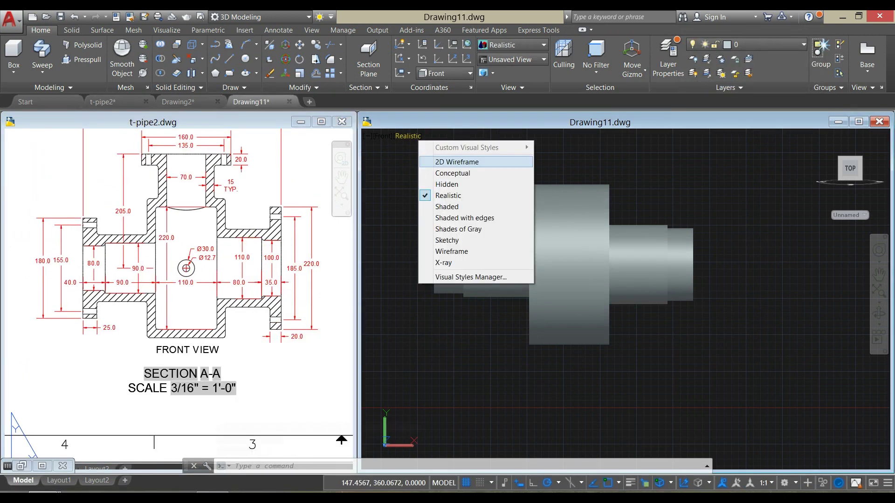
{"action": "left_click", "coordinate": [459, 161]}
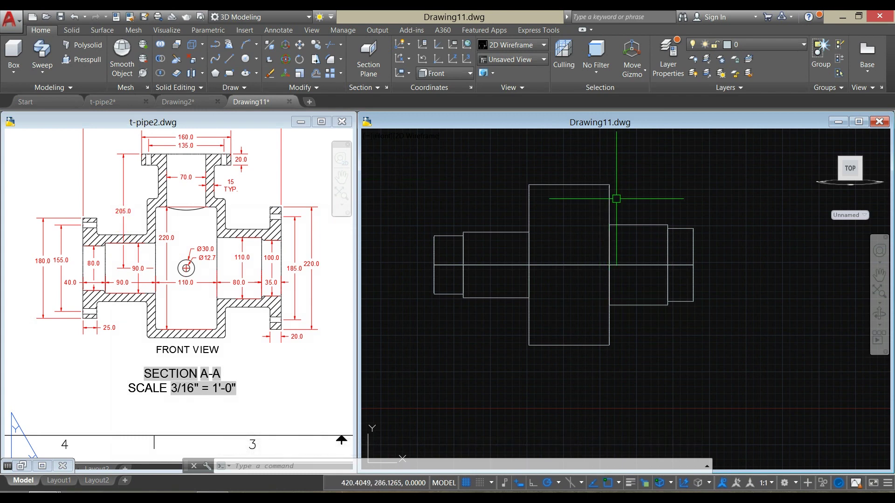
- Draw a vertical line 205 long upward from the midpoint of the central chamber's centreline
{"action": "type", "text": "l"}
{"action": "key", "text": "Return"}
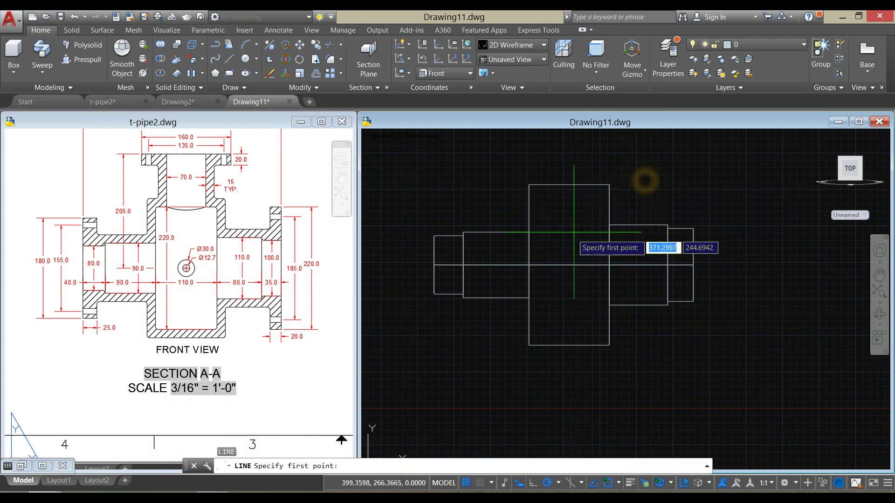
{"action": "left_click", "coordinate": [569, 265]}
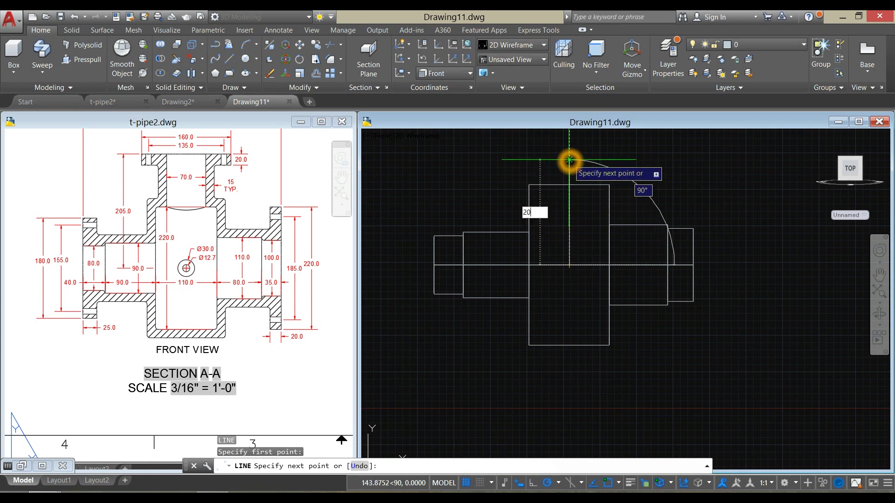
{"action": "key", "text": "Return"}
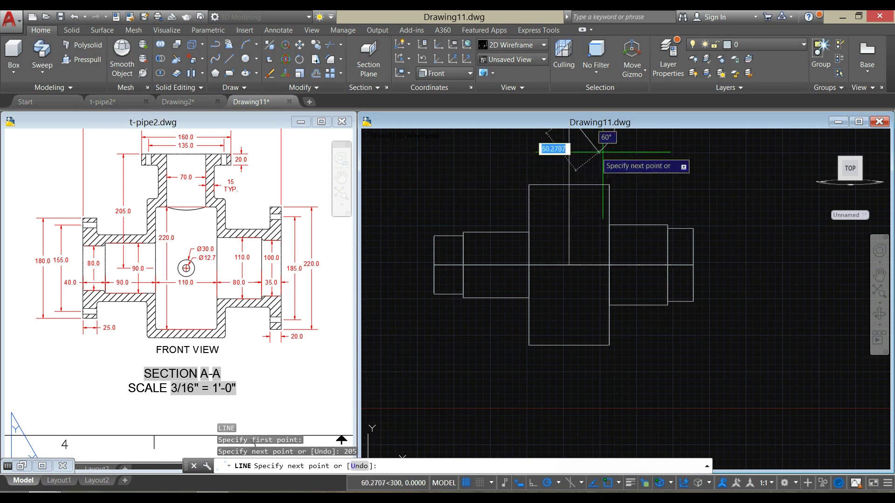
{"action": "right_click", "coordinate": [622, 153]}
{"action": "middle_click_drag", "start_coordinate": [627, 171], "coordinate": [621, 240]}
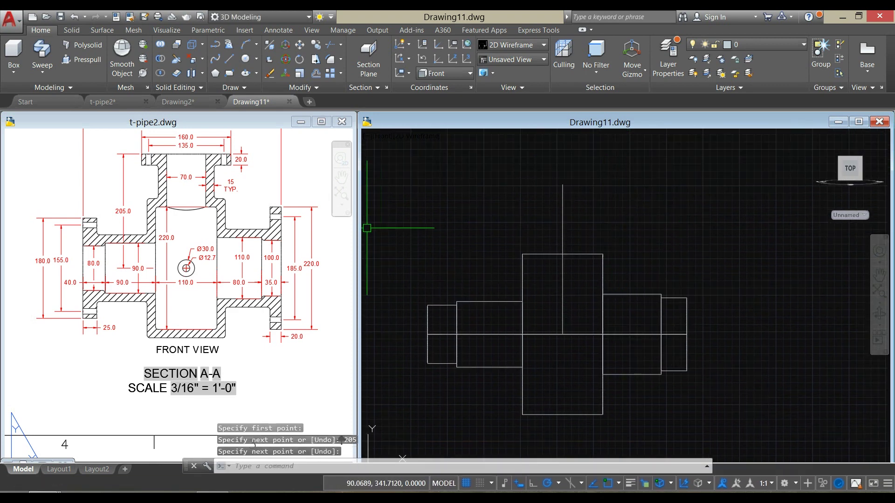
- Set the UCS by Z-axis vector with its origin in free space beside the model and positive Z pointing vertically upward
{"action": "scroll", "coordinate": [495, 217], "scroll_direction": "down", "scroll_amount": 3}
{"action": "mouse_move", "coordinate": [497, 217]}
{"action": "middle_mouse_down"}
{"action": "mouse_move", "coordinate": [509, 172]}
{"action": "mouse_move", "coordinate": [507, 195]}
{"action": "middle_mouse_up"}
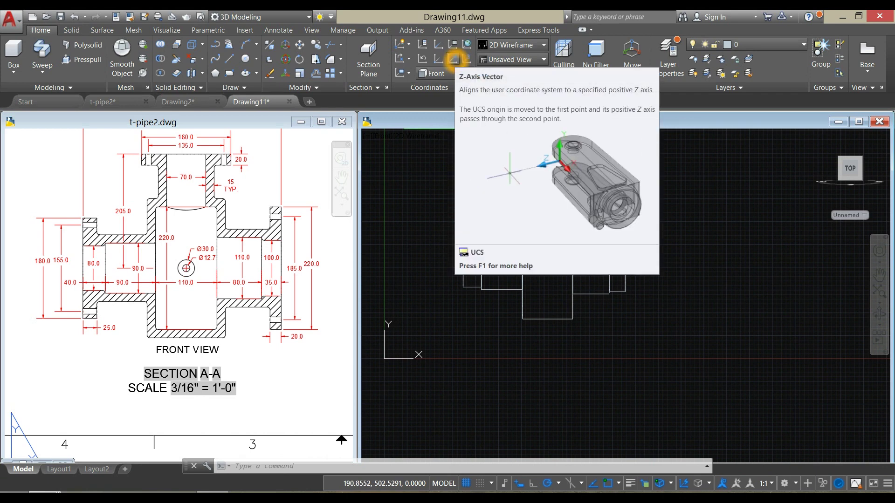
{"action": "left_click", "coordinate": [452, 59]}
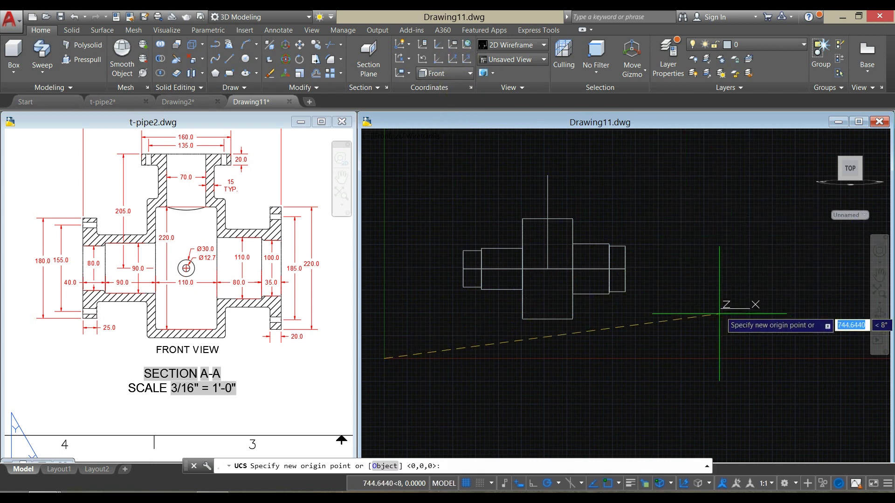
{"action": "left_click", "coordinate": [711, 328]}
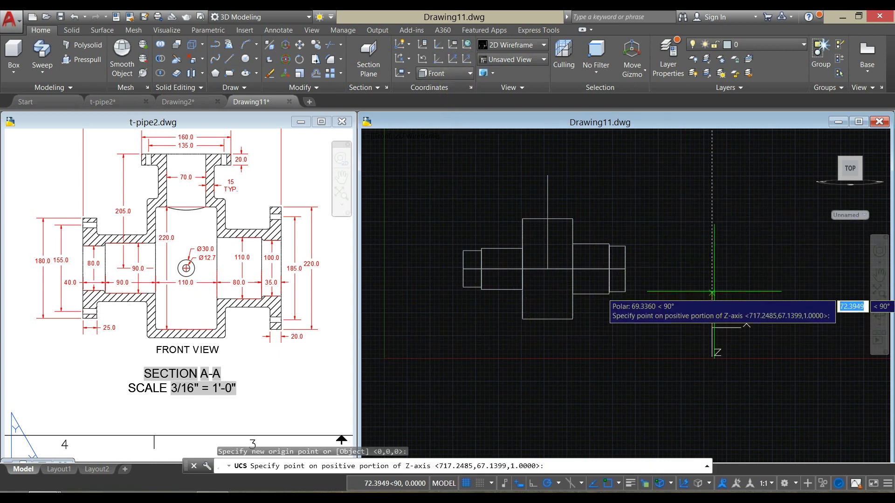
{"action": "left_click", "coordinate": [713, 200]}
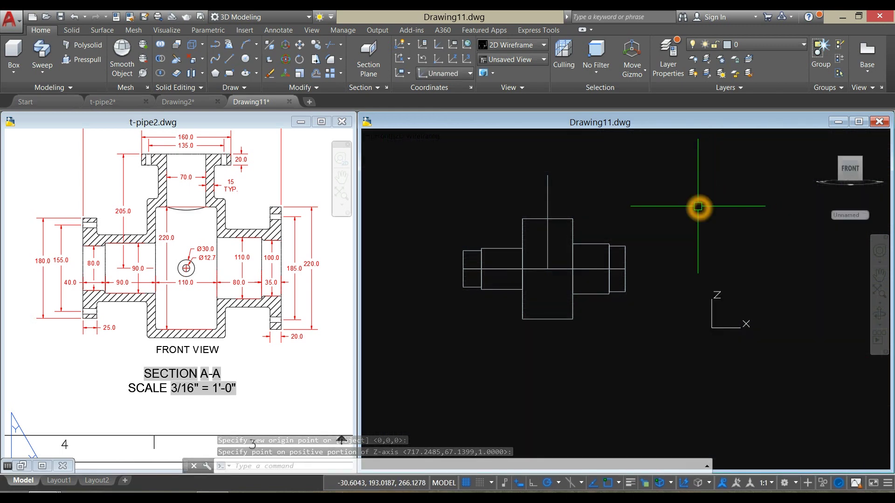
- Draw a circle of diameter 70 centred on the upper end of the vertical line
{"action": "type", "text": "c"}
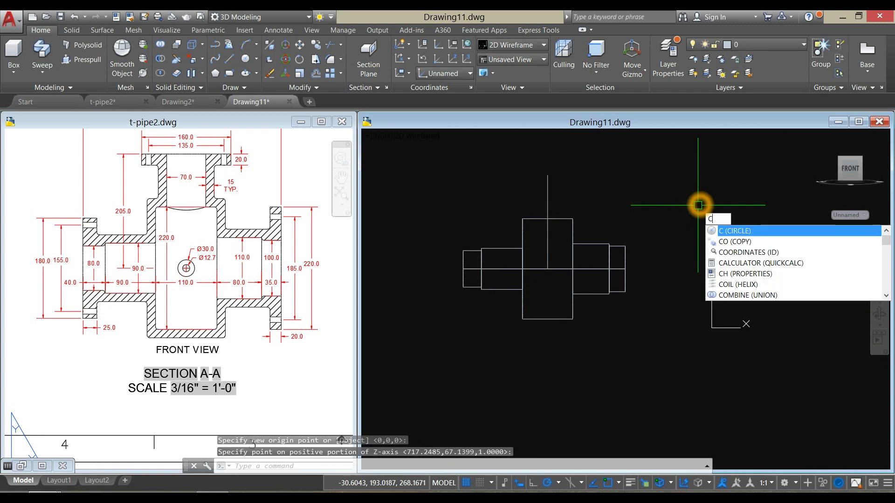
{"action": "key", "text": "Return"}
{"action": "left_click", "coordinate": [547, 175]}
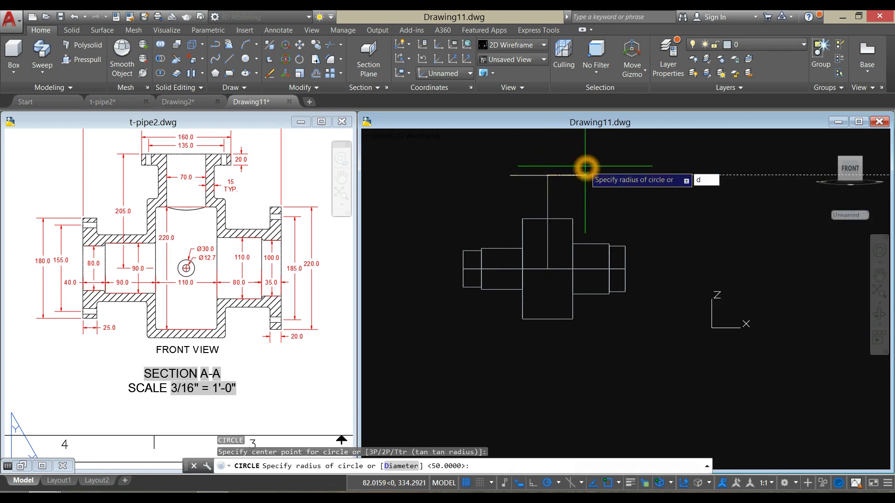
{"action": "key", "text": "Return"}
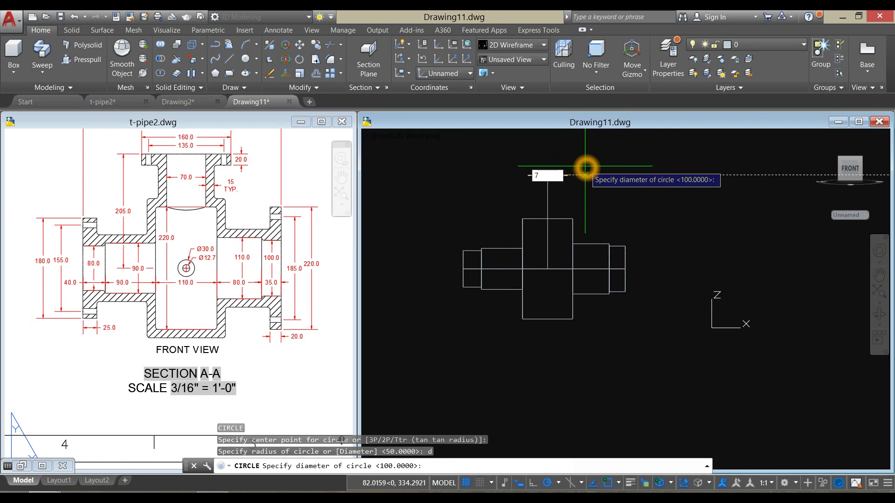
{"action": "key", "text": "Return"}
- Extrude the circle of diameter 70 downward to the horizontal centreline as a solid
{"action": "left_click", "coordinate": [559, 175]}
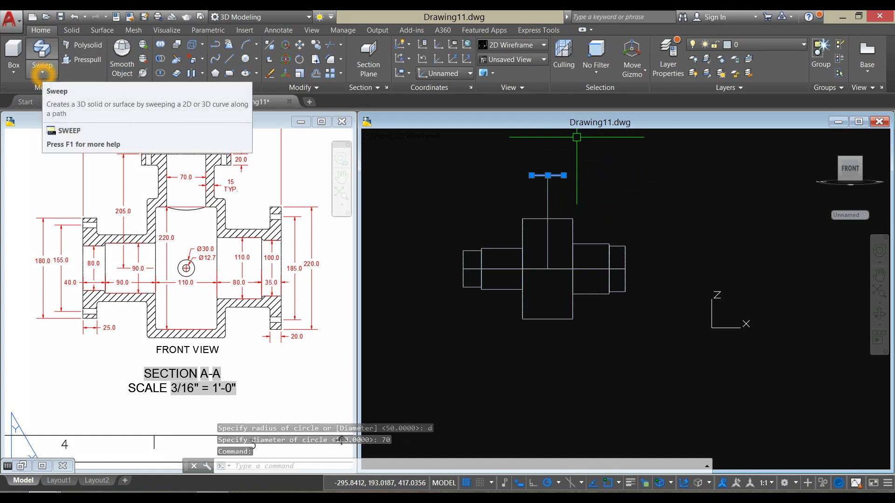
{"action": "left_click", "coordinate": [42, 73]}
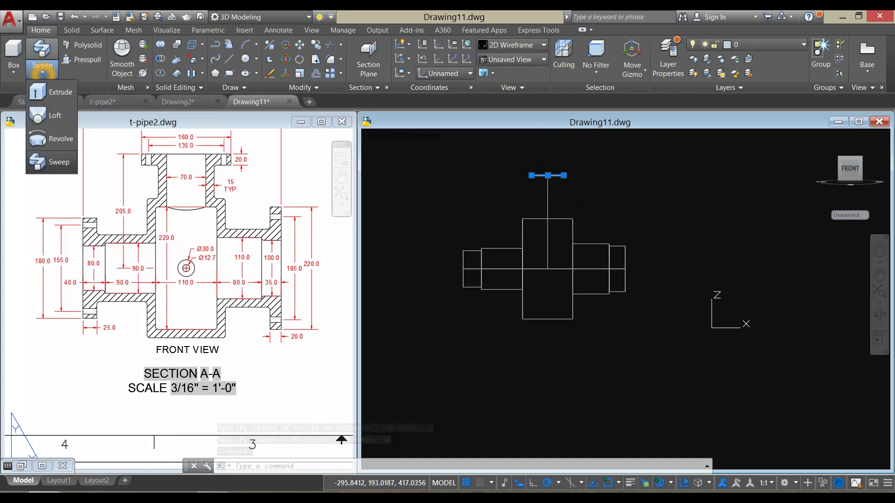
{"action": "left_click", "coordinate": [52, 92]}
{"action": "left_click", "coordinate": [544, 265]}
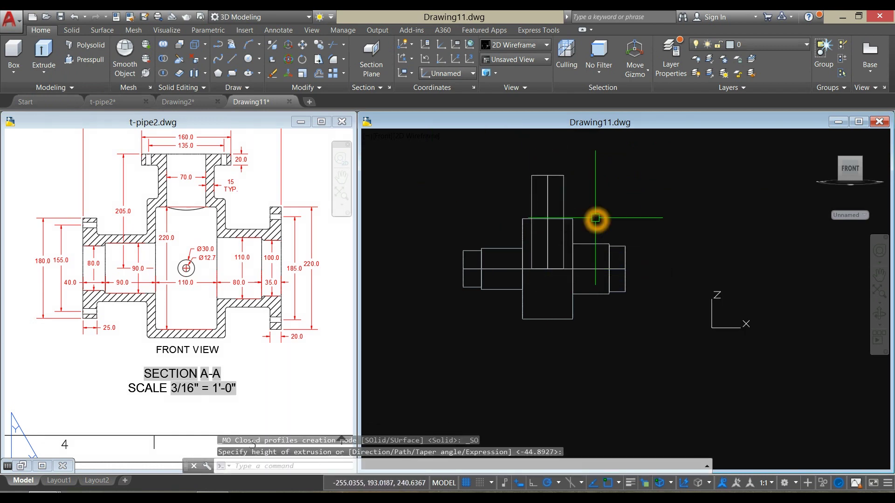
- Union the vertical branch cylinder of diameter 70 with the rest of the inner bore solid
{"action": "left_click", "coordinate": [572, 241]}
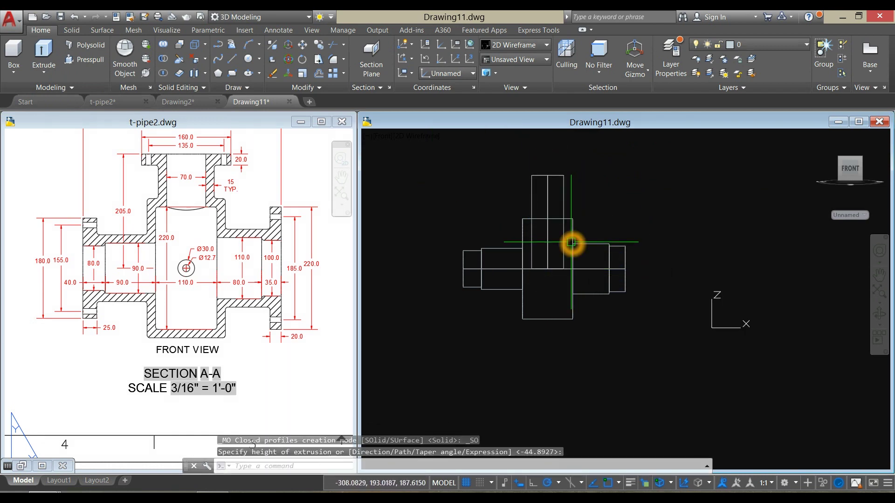
{"action": "key", "text": "Escape"}
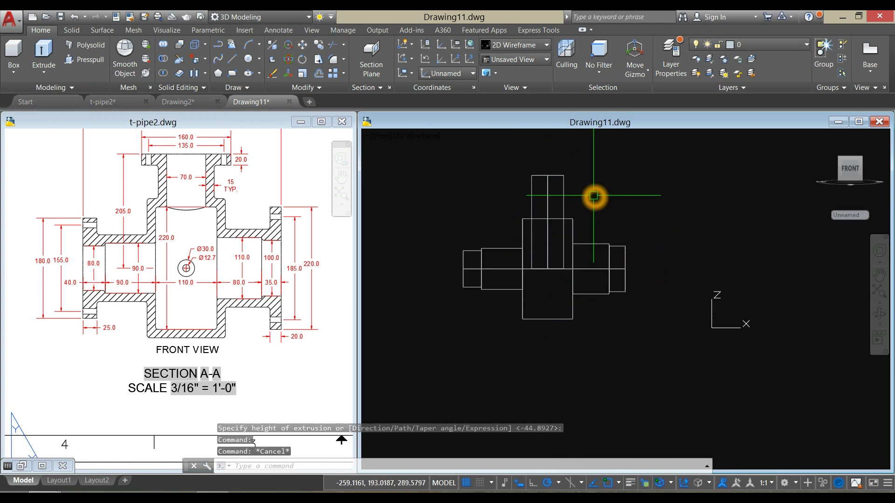
{"action": "left_click", "coordinate": [548, 199]}
{"action": "left_click", "coordinate": [586, 193]}
{"action": "left_click", "coordinate": [567, 211]}
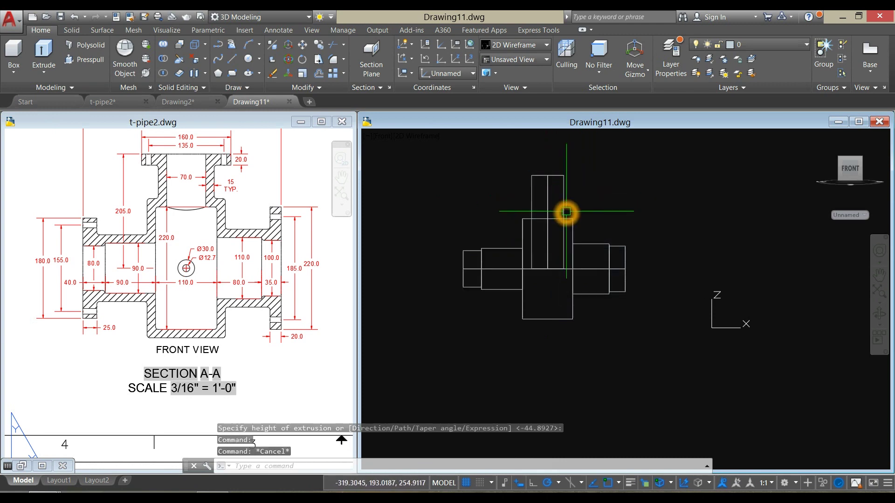
{"action": "left_click", "coordinate": [162, 44]}
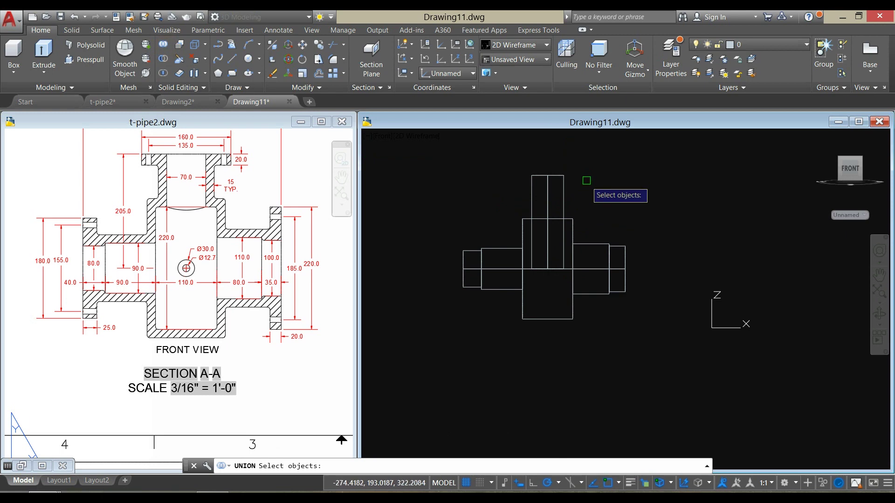
{"action": "left_click", "coordinate": [565, 191]}
{"action": "left_click", "coordinate": [573, 224]}
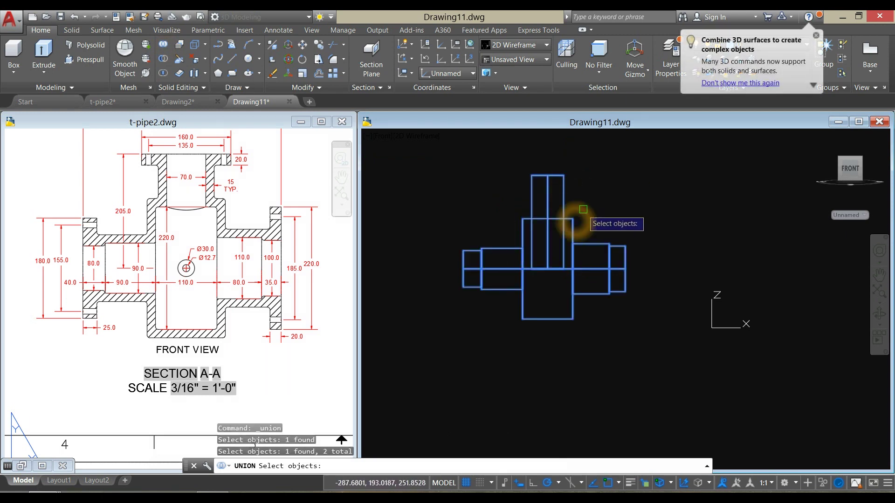
{"action": "key", "text": "Return"}
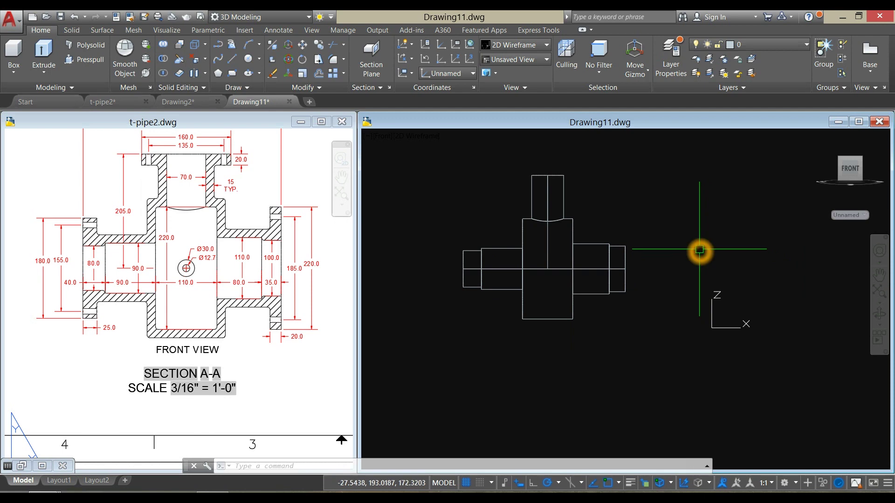
{"action": "type", "text": "c"}
{"action": "key", "text": "Return"}
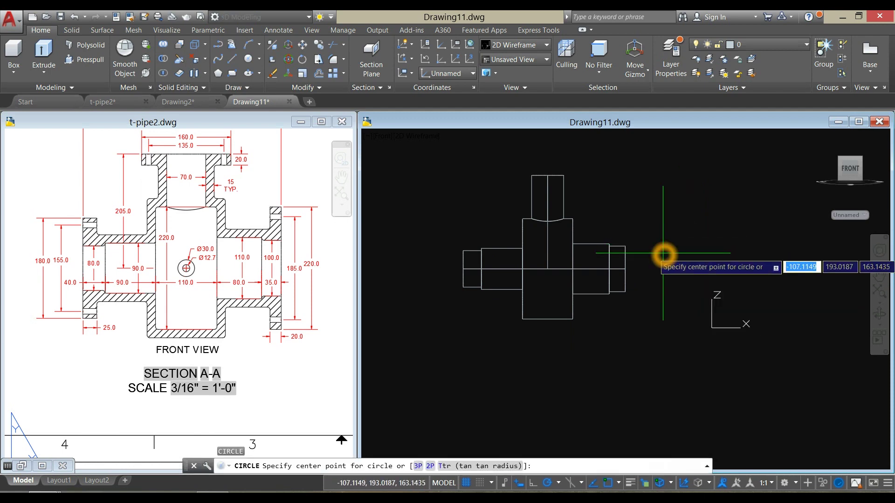
{"action": "scroll", "coordinate": [664, 254], "scroll_direction": "up", "scroll_amount": 2}
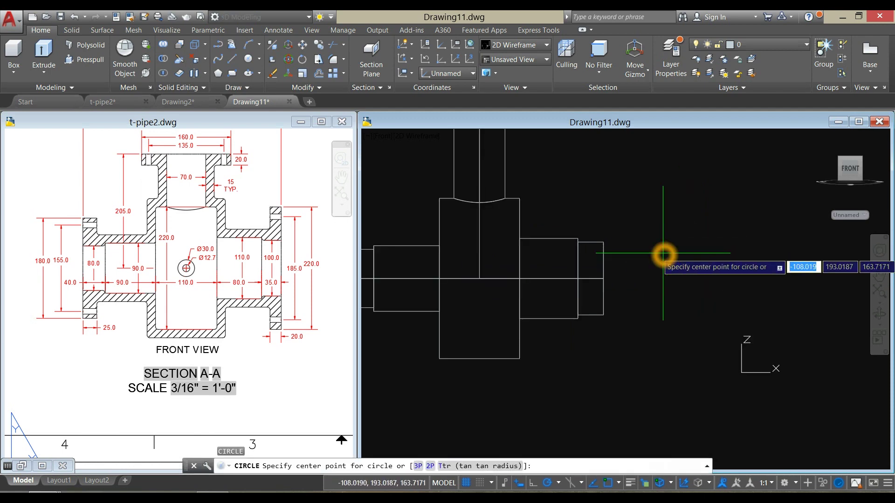
{"action": "left_click", "coordinate": [603, 279]}
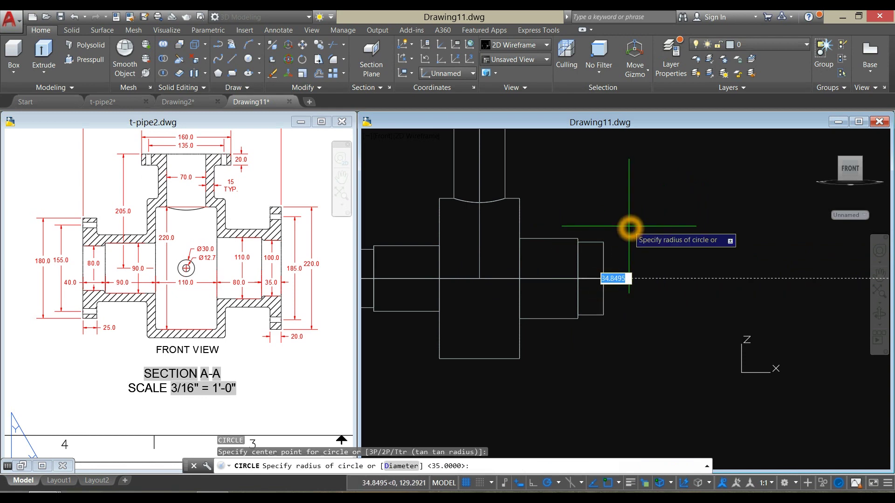
{"action": "key", "text": "Escape"}
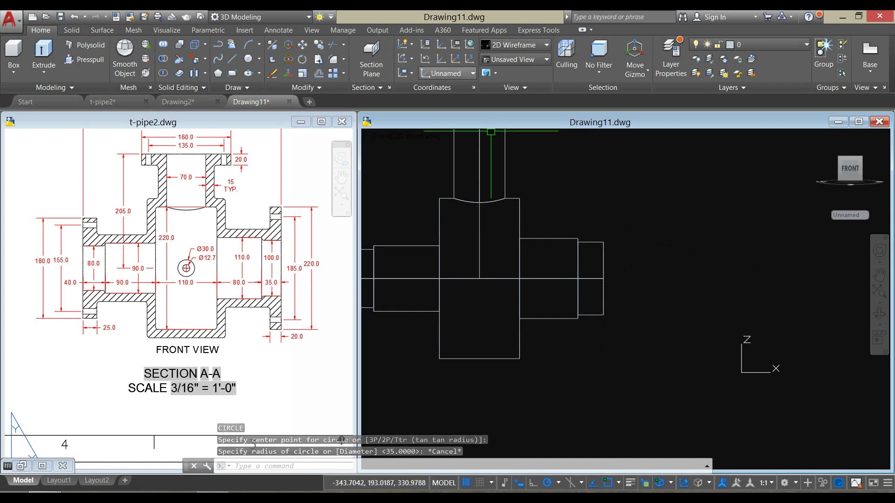
- Set the UCS by Z-axis vector with its origin in free space and positive Z parallel to the horizontal centreline, toward the diameter 110 bore side
{"action": "left_click", "coordinate": [455, 59]}
{"action": "left_click", "coordinate": [615, 170]}
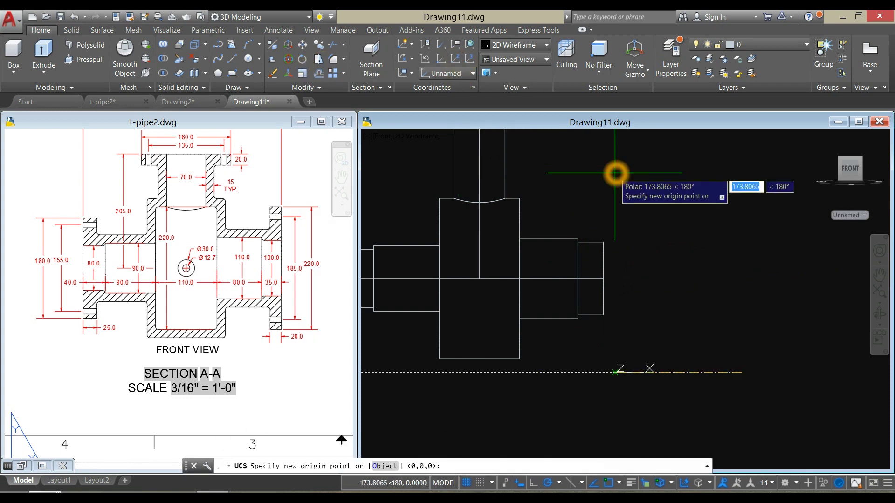
{"action": "left_click", "coordinate": [693, 183]}
{"action": "type", "text": "c"}
{"action": "key", "text": "Return"}
{"action": "left_click", "coordinate": [651, 234]}
{"action": "type", "text": "d"}
{"action": "key", "text": "Return"}
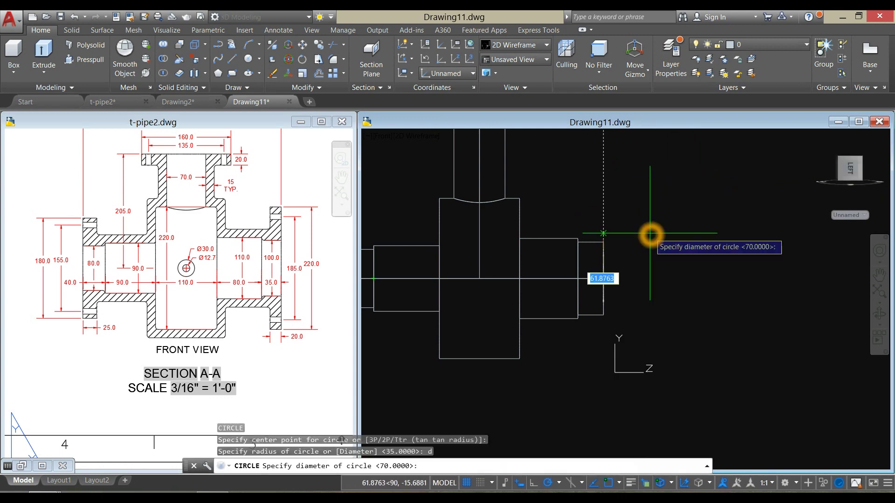
{"action": "key", "text": "Escape"}
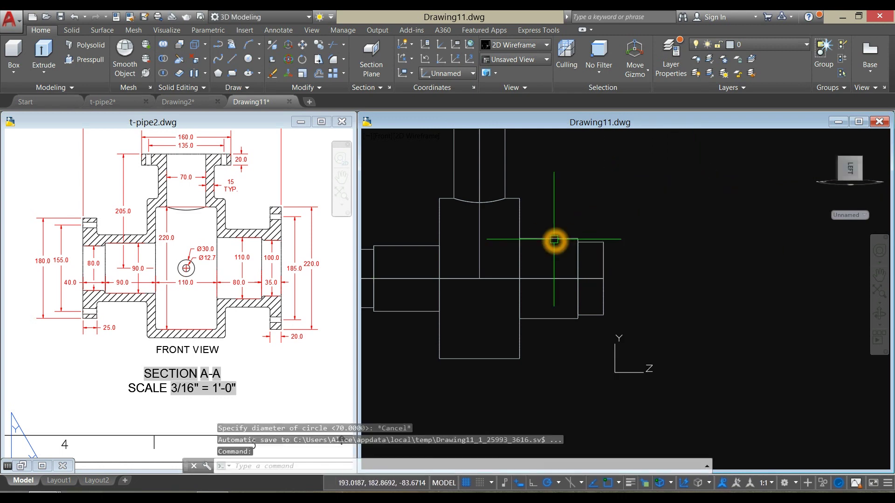
- Orbit the model to a 3D view, turn off the grid and apply the Shaded with edges visual style
{"action": "scroll", "coordinate": [585, 213], "scroll_direction": "down", "scroll_amount": 2}
{"action": "middle_click_drag", "start_coordinate": [585, 213], "coordinate": [558, 235], "text": "shift"}
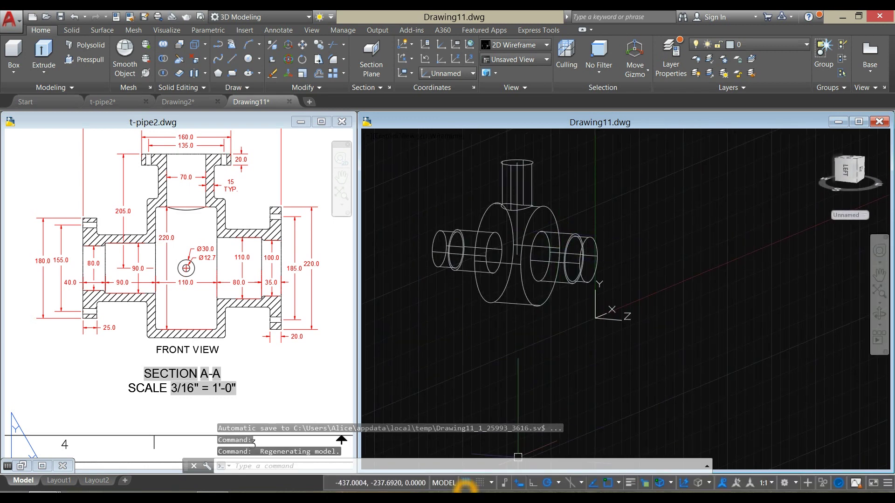
{"action": "key", "text": "F7"}
{"action": "left_click", "coordinate": [419, 135]}
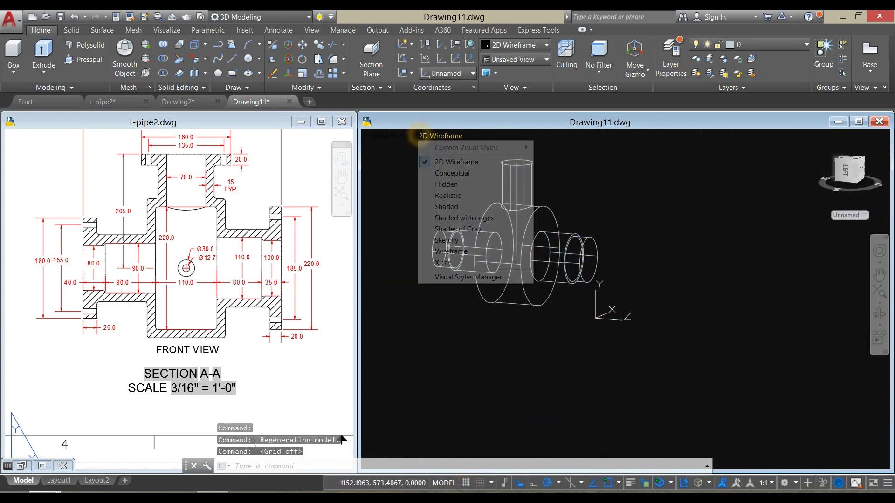
{"action": "left_click", "coordinate": [465, 218]}
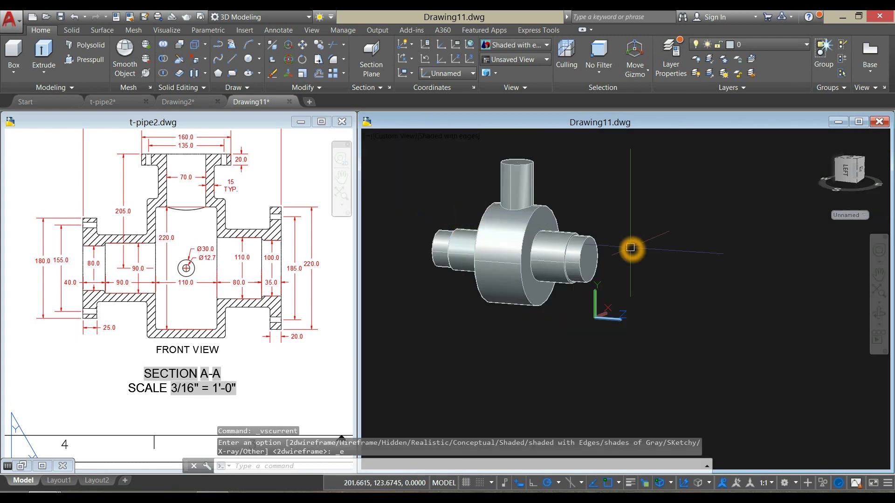
- Draw a circle of diameter 140 centred on the shoulder between the diameter 110 and diameter 100 bore sections
{"action": "scroll", "coordinate": [608, 238], "scroll_direction": "up", "scroll_amount": 5}
{"action": "left_click", "coordinate": [533, 226]}
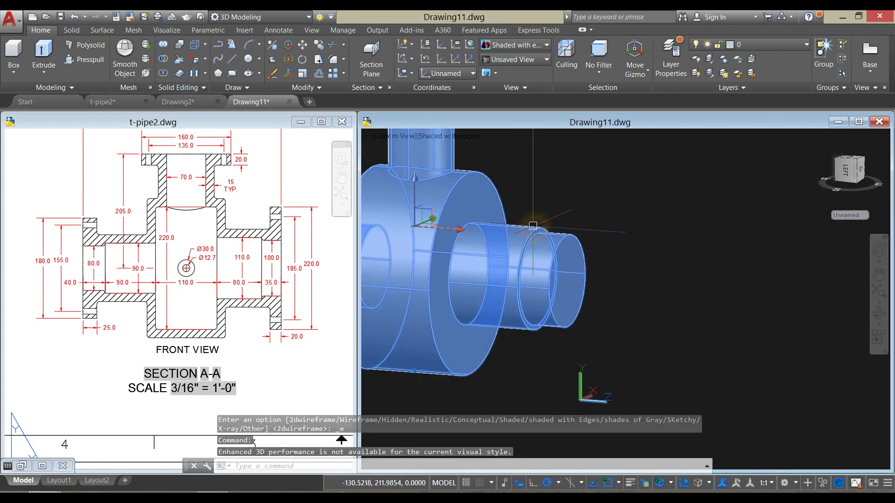
{"action": "scroll", "coordinate": [541, 207], "scroll_direction": "down", "scroll_amount": 5}
{"action": "key", "text": "Escape"}
{"action": "scroll", "coordinate": [541, 207], "scroll_direction": "up", "scroll_amount": 5}
{"action": "middle_click_drag", "start_coordinate": [541, 207], "coordinate": [592, 194]}
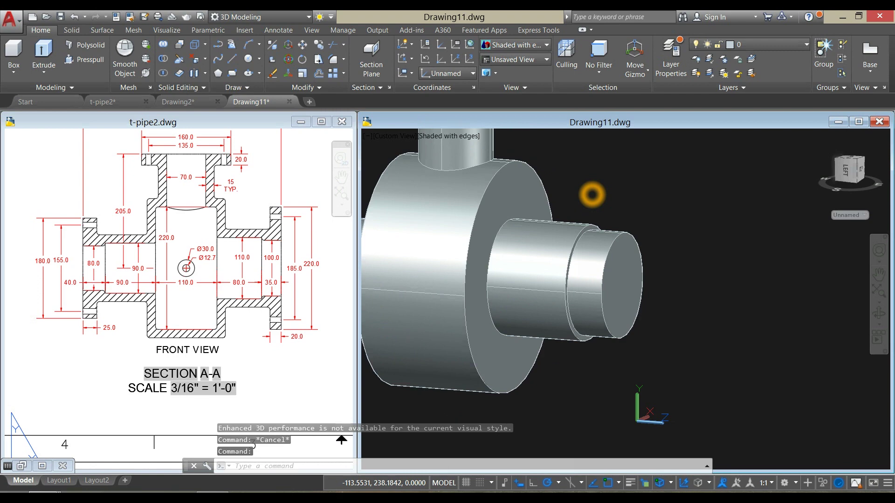
{"action": "key", "text": "Return"}
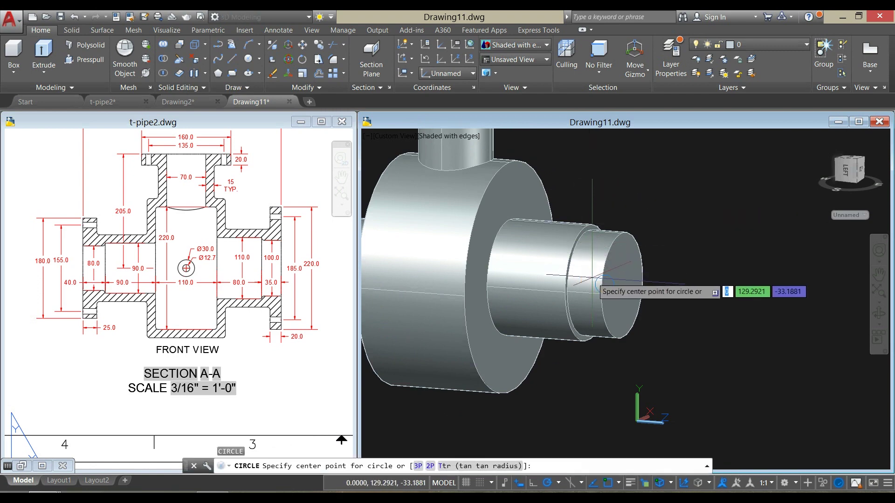
{"action": "left_click", "coordinate": [588, 283]}
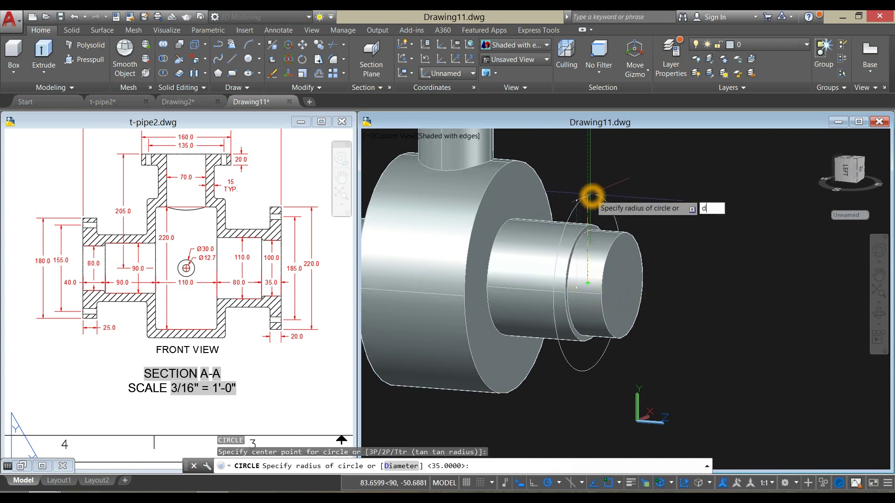
{"action": "key", "text": "Return"}
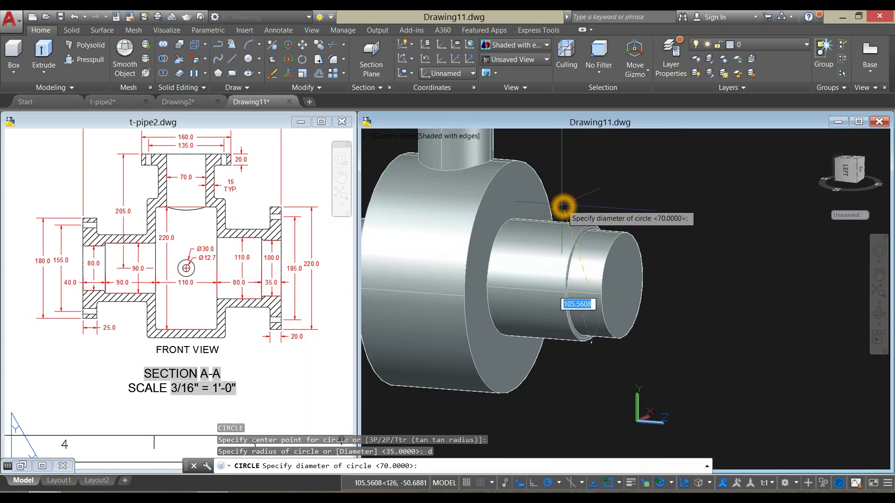
{"action": "type", "text": "d"}
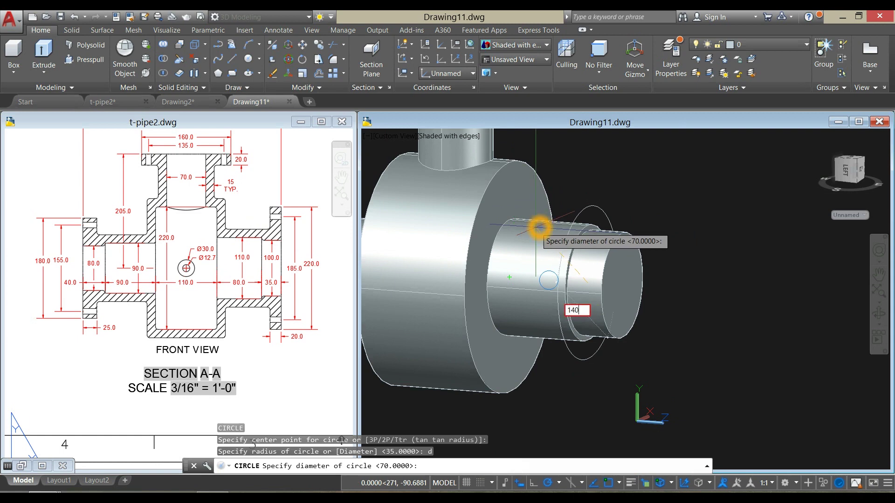
{"action": "type", "text": "140"}
{"action": "key", "text": "Return"}
- Extrude the circle of diameter 140 back 80 to the central chamber as a solid
{"action": "left_click", "coordinate": [591, 212]}
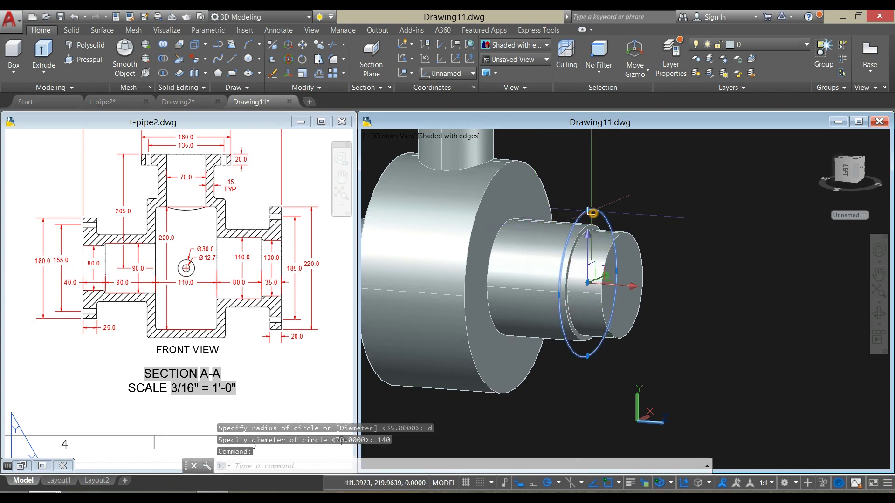
{"action": "left_click", "coordinate": [43, 51]}
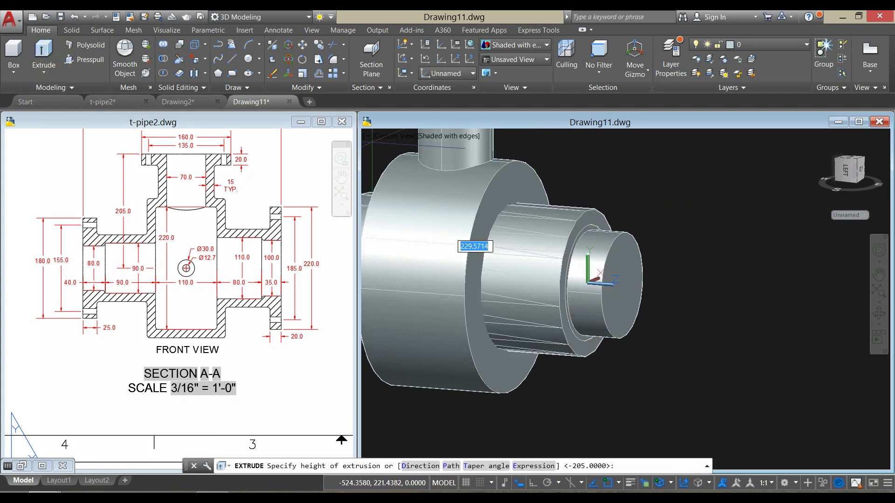
{"action": "left_click", "coordinate": [510, 163]}
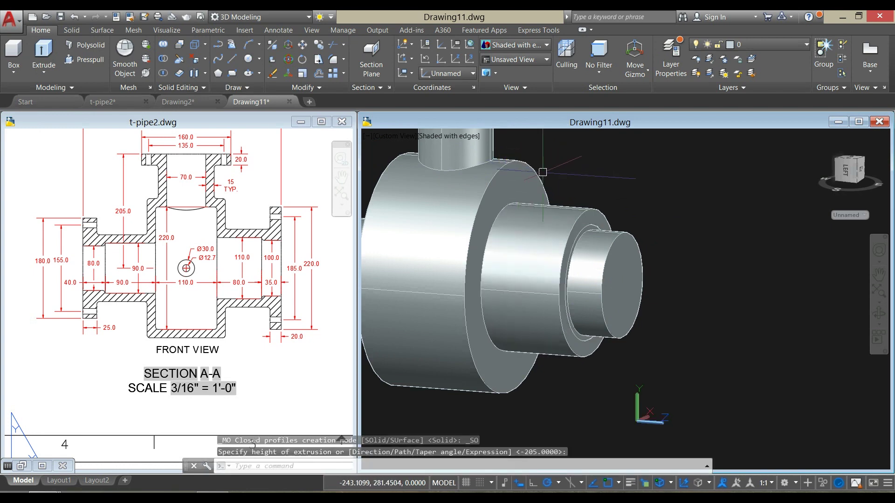
- Draw a circle of diameter 140 centred on the outer end face of the diameter 100 bore section
{"action": "type", "text": "c"}
{"action": "key", "text": "Return"}
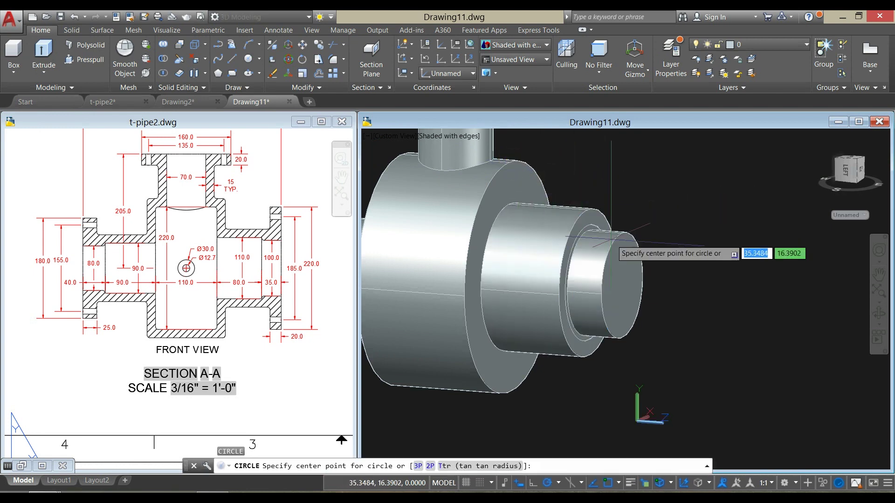
{"action": "left_click", "coordinate": [622, 285]}
{"action": "left_click", "coordinate": [637, 220]}
{"action": "type", "text": "d"}
{"action": "key", "text": "Return"}
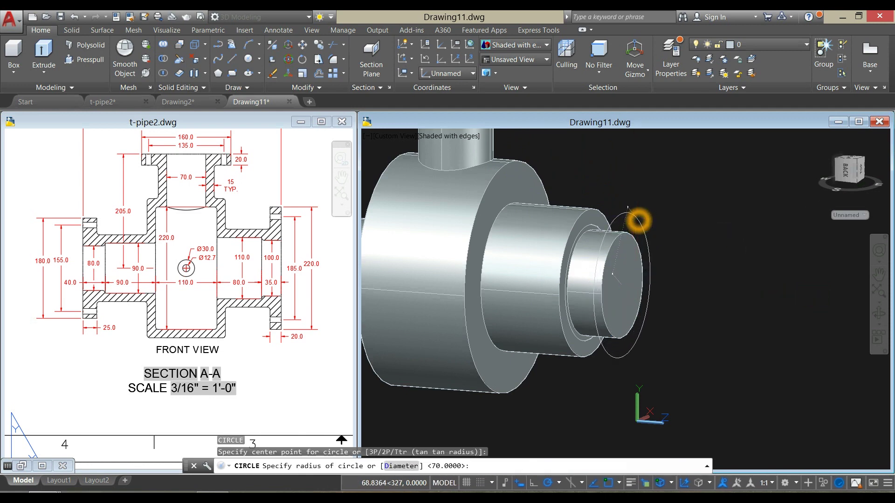
{"action": "type", "text": "140"}
{"action": "key", "text": "Return"}
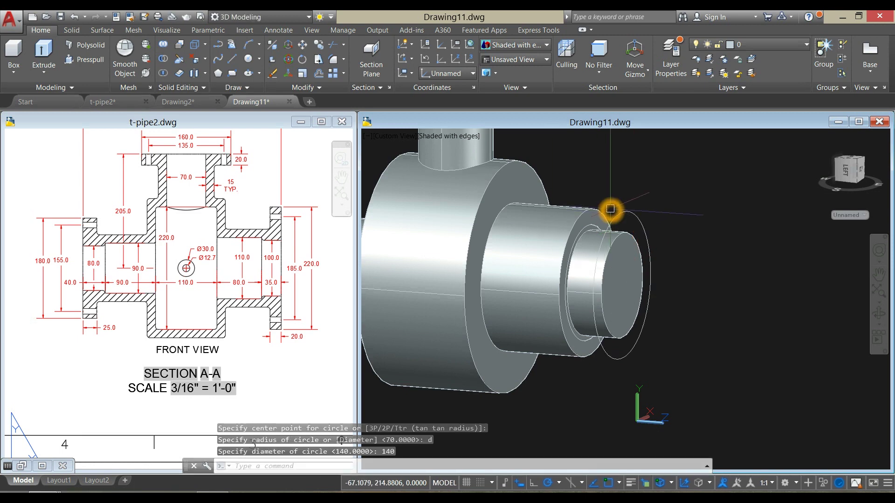
- Extrude the end circle of diameter 140 back to the face of the neighbouring diameter 140 cylinder
{"action": "left_click", "coordinate": [621, 212]}
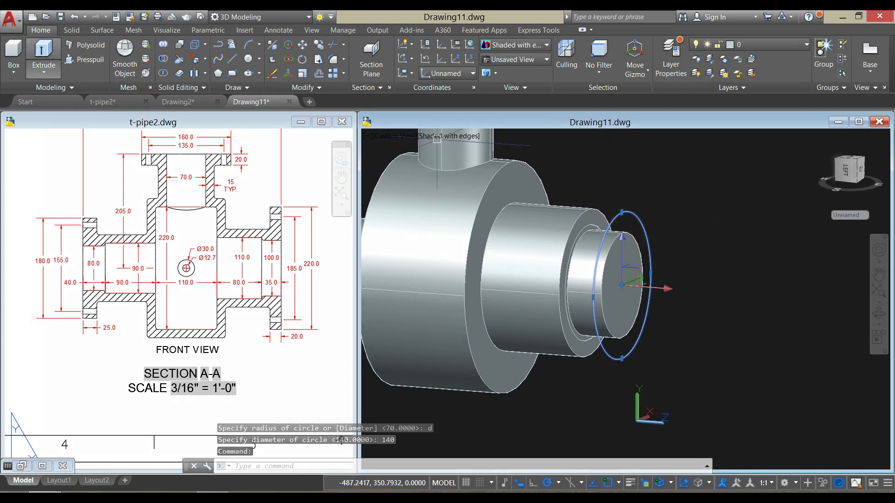
{"action": "left_click", "coordinate": [44, 52]}
{"action": "left_click", "coordinate": [589, 209]}
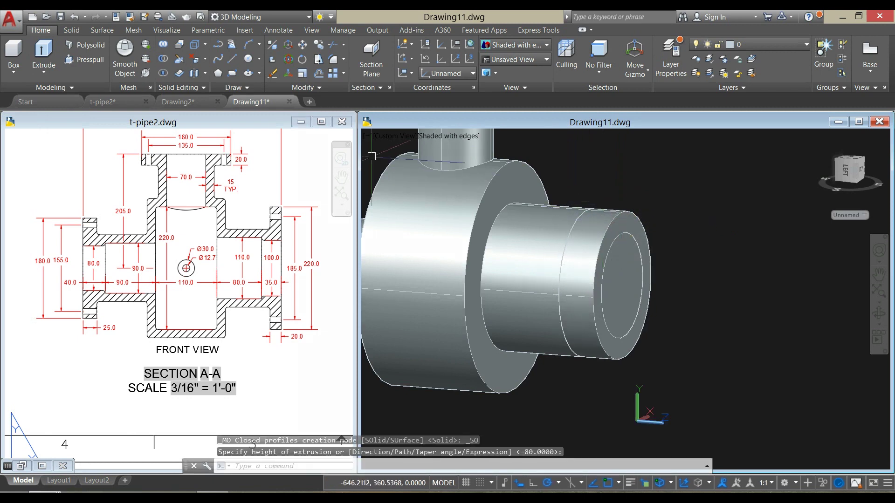
- Union the two diameter 140 cylinders into one solid and orbit to the opposite, smaller bore end
{"action": "left_click", "coordinate": [164, 44]}
{"action": "left_click", "coordinate": [550, 221]}
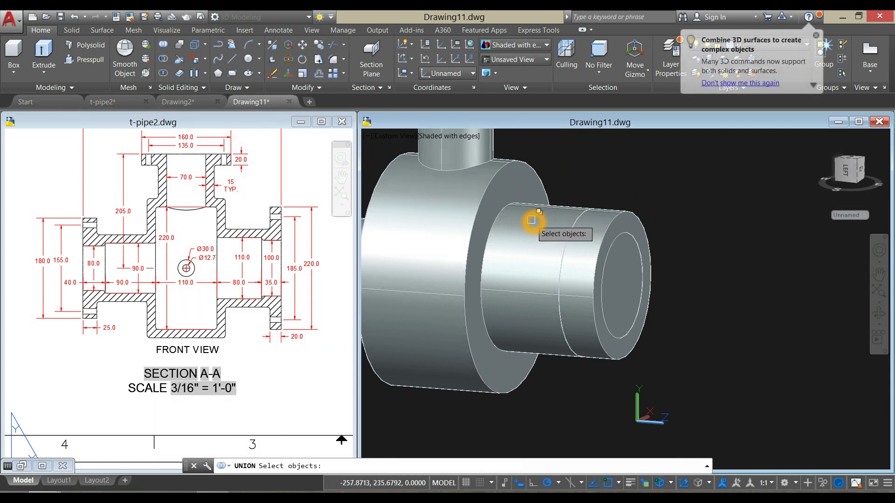
{"action": "left_click", "coordinate": [607, 217]}
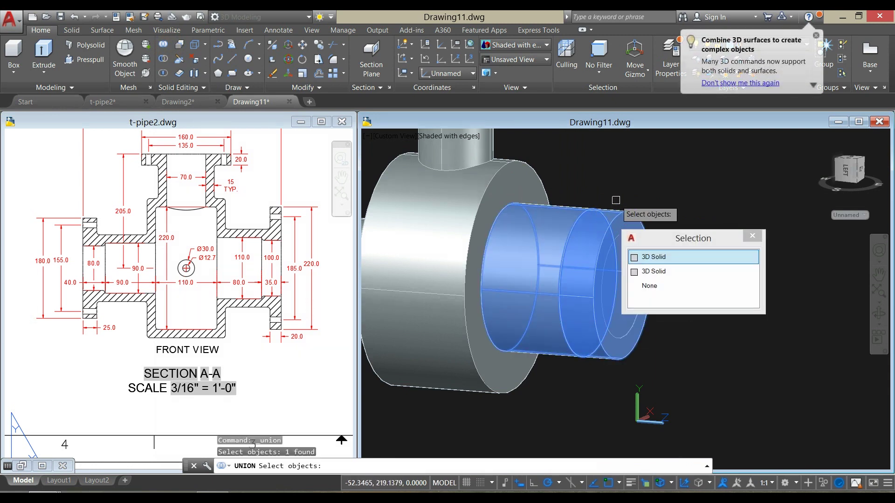
{"action": "key", "text": "Return"}
{"action": "key", "text": "Return"}
{"action": "scroll", "coordinate": [618, 192], "scroll_direction": "down", "scroll_amount": 2}
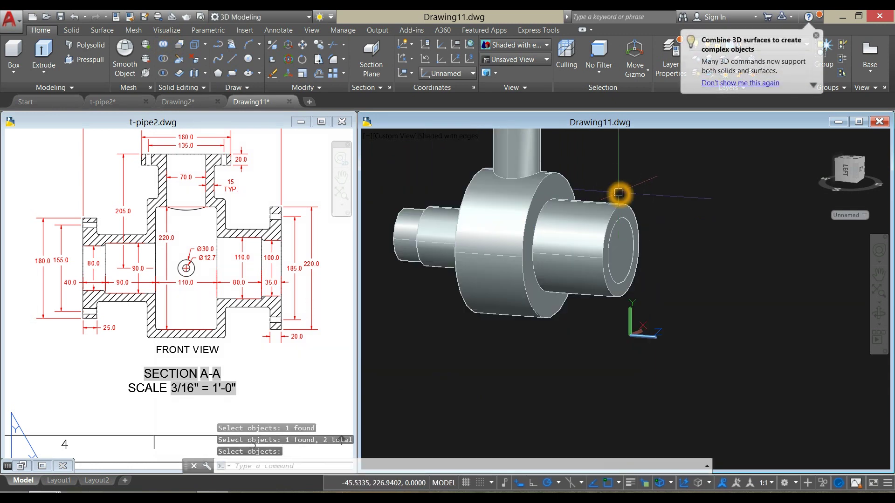
{"action": "middle_click_drag", "start_coordinate": [618, 192], "coordinate": [641, 216]}
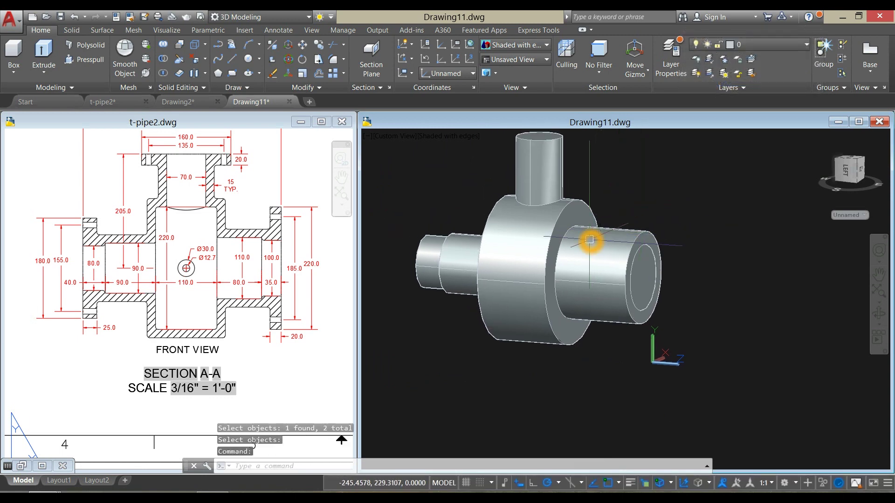
{"action": "middle_click_drag", "start_coordinate": [590, 240], "coordinate": [671, 242], "text": "shift"}
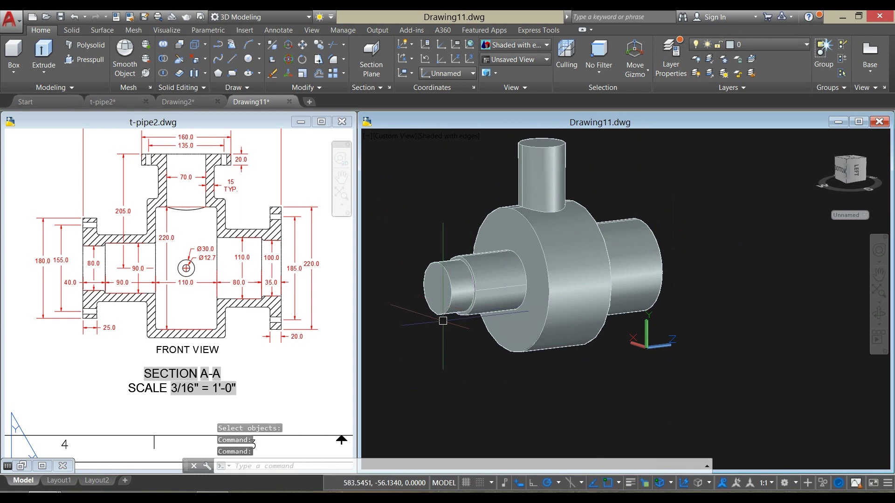
- Orbit the model to show the larger bore end together with the central chamber's curved side
{"action": "scroll", "coordinate": [448, 319], "scroll_direction": "up", "scroll_amount": 3}
{"action": "middle_click_drag", "start_coordinate": [495, 290], "coordinate": [545, 298], "text": "shift"}
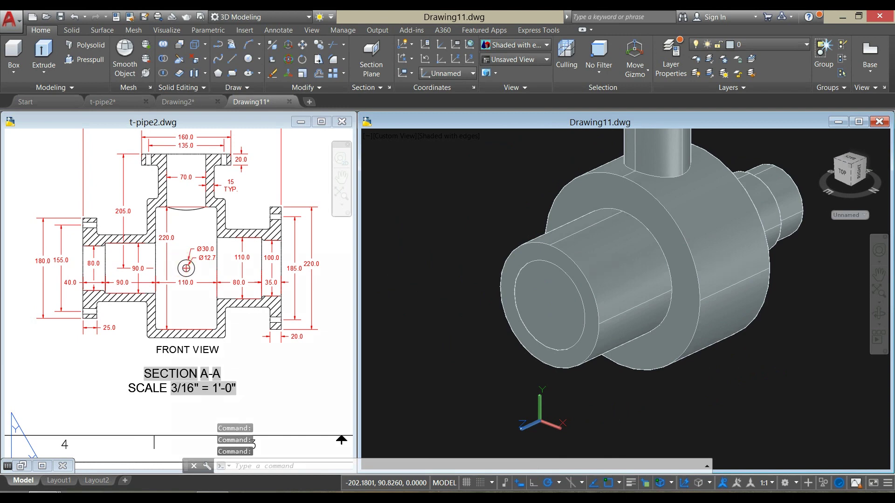
{"action": "middle_click_drag", "start_coordinate": [717, 322], "coordinate": [608, 316]}
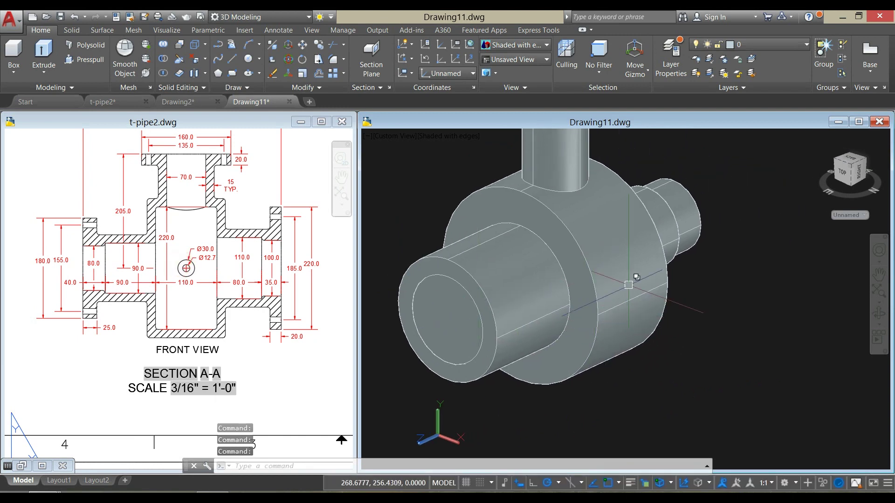
{"action": "left_click", "coordinate": [693, 276]}
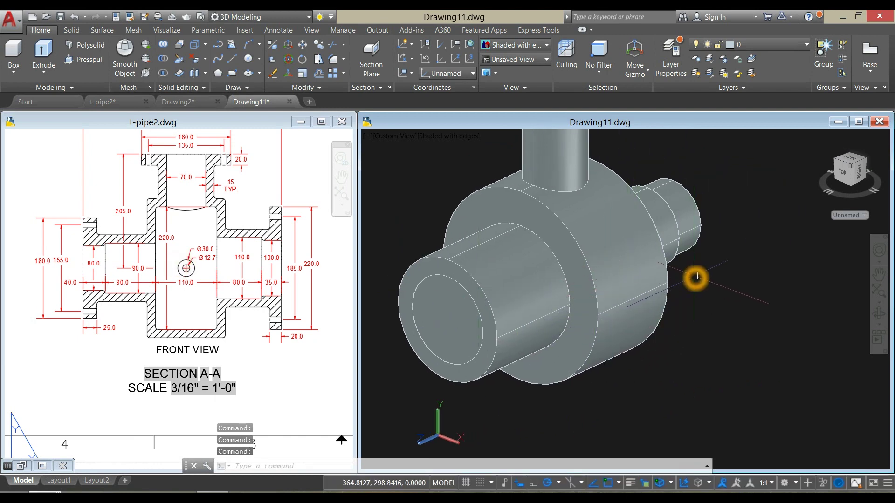
{"action": "type", "text": "c"}
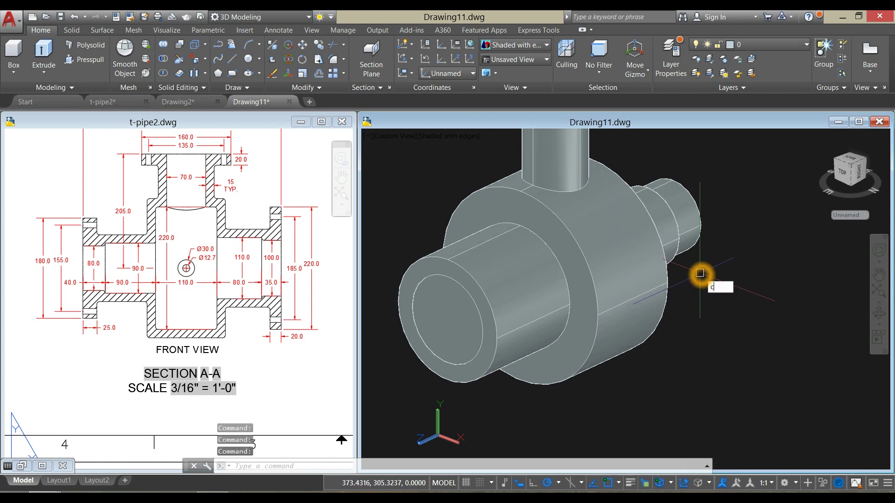
{"action": "key", "text": "Return"}
{"action": "key", "text": "F8"}
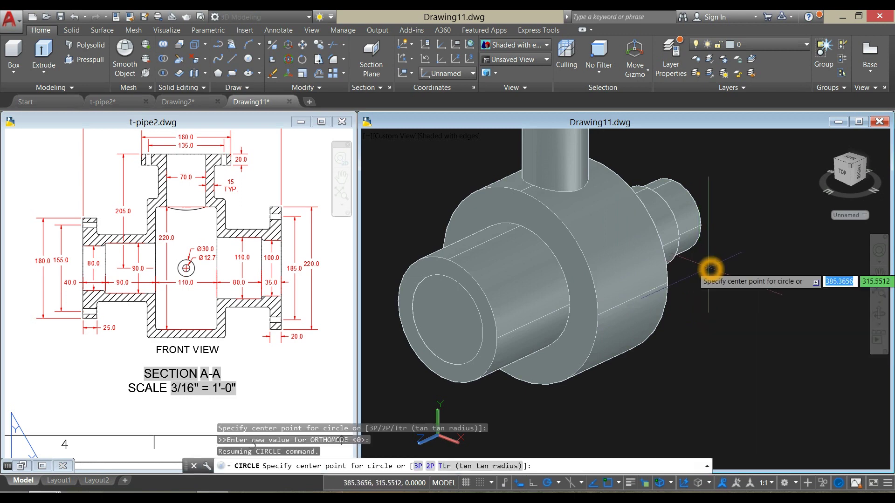
{"action": "key", "text": "Escape"}
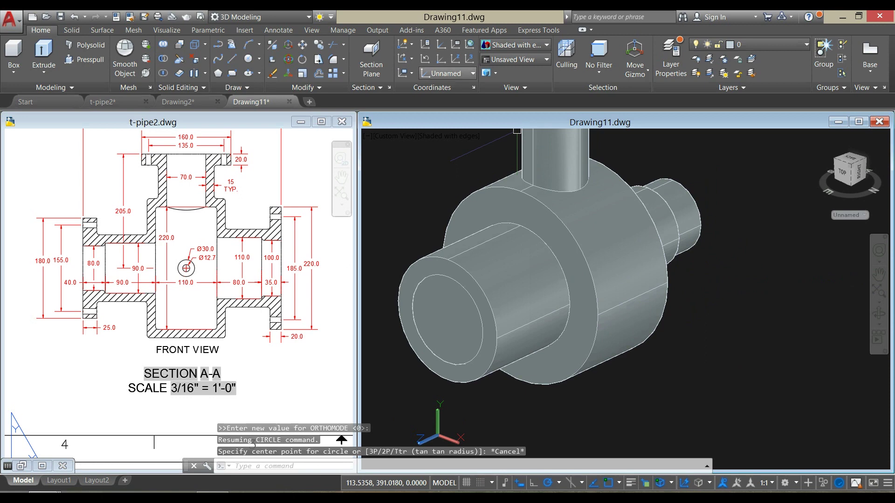
- Redefine the UCS by a Z-axis vector perpendicular to the main pipe axis, pointing outward from the chamber's curved side
{"action": "left_click", "coordinate": [455, 58]}
{"action": "left_click", "coordinate": [733, 182]}
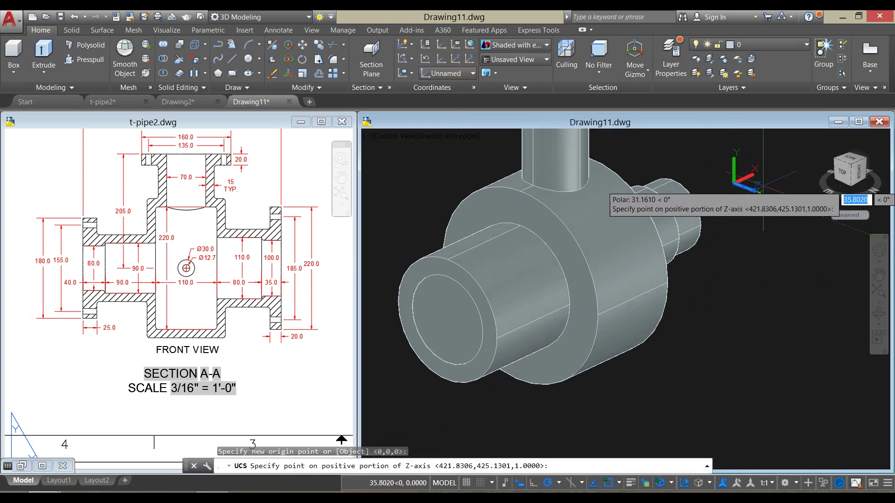
{"action": "left_click", "coordinate": [798, 208]}
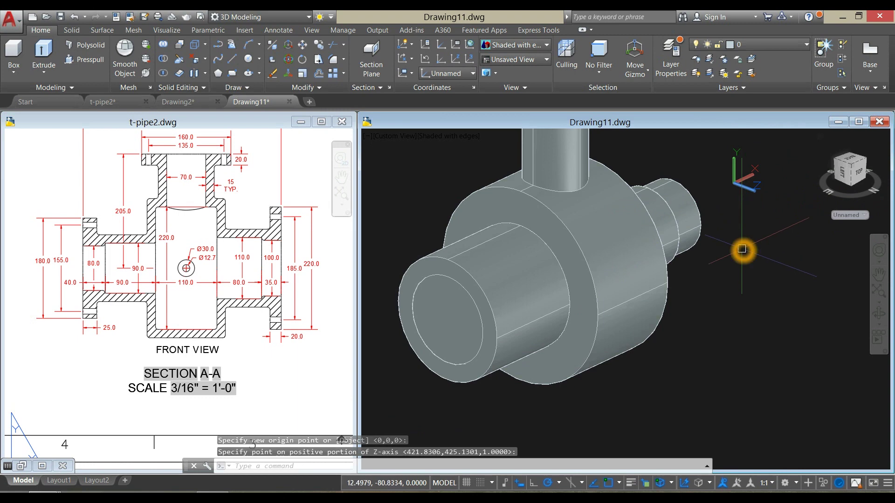
- Draw a circle of diameter 30 on the chamber's curved side, centred midway between the quadrants of its two rim edges
{"action": "type", "text": "c"}
{"action": "key", "text": "Return"}
{"action": "key", "text": "F8"}
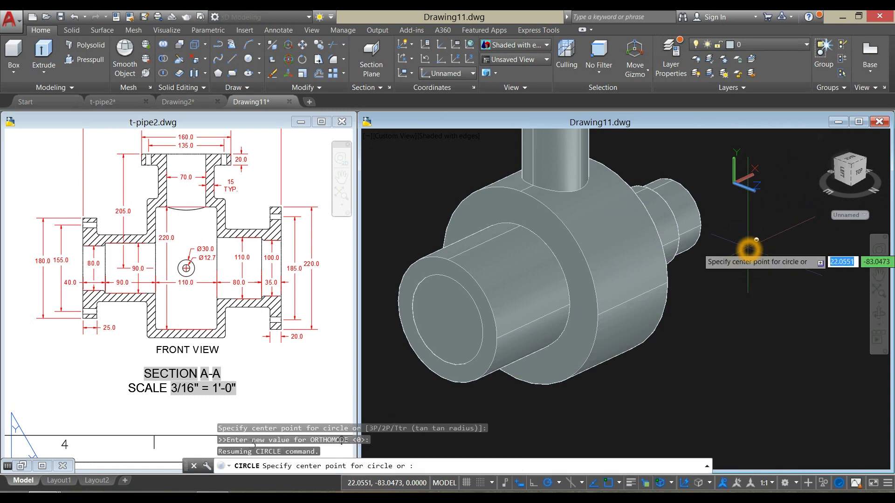
{"action": "right_click", "coordinate": [749, 250], "text": "shift"}
{"action": "left_click", "coordinate": [778, 249]}
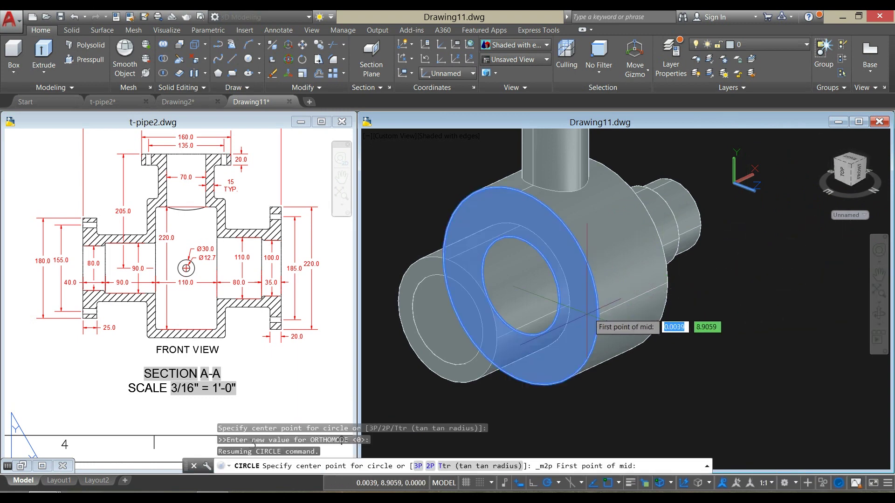
{"action": "left_click", "coordinate": [600, 316]}
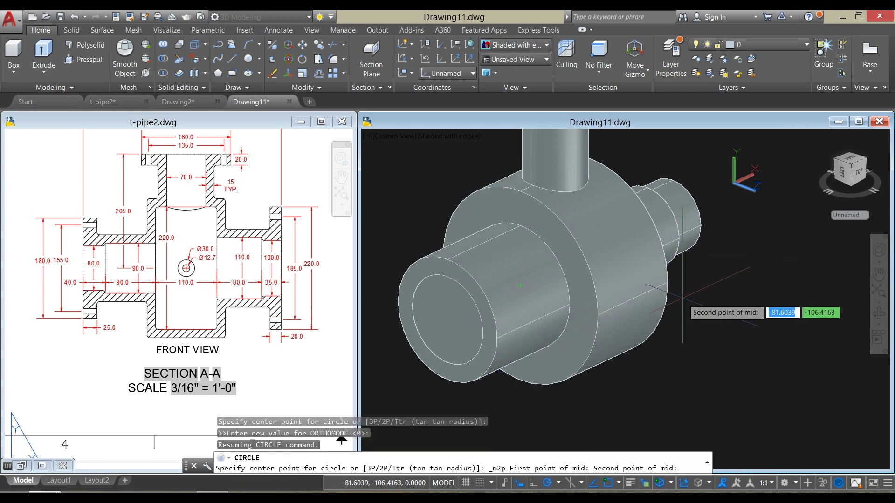
{"action": "left_click", "coordinate": [665, 283]}
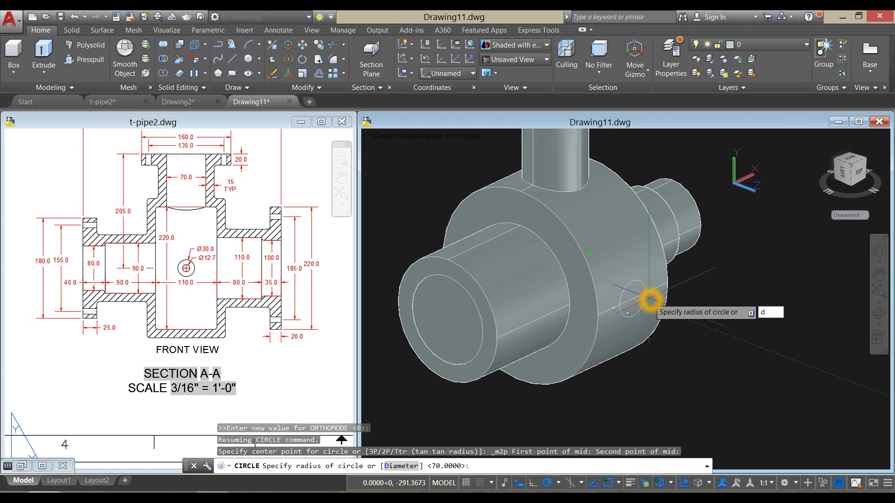
{"action": "key", "text": "Return"}
{"action": "type", "text": "3"}
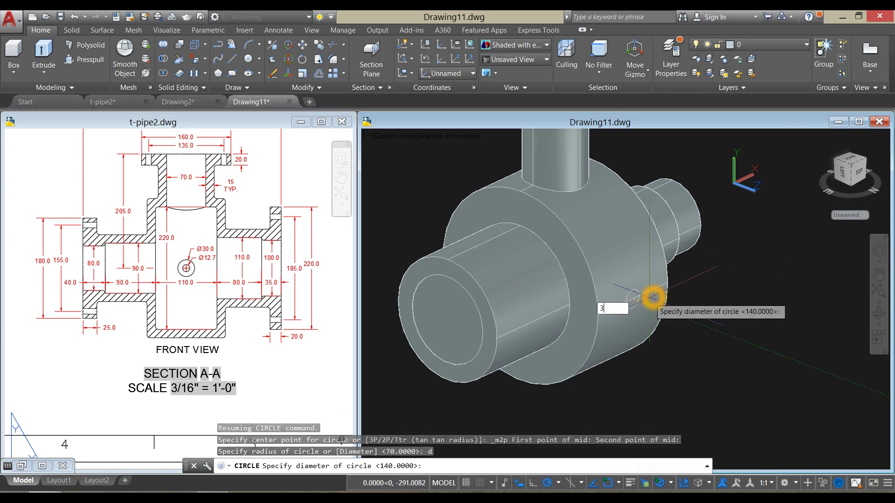
{"action": "type", "text": "0"}
{"action": "key", "text": "Return"}
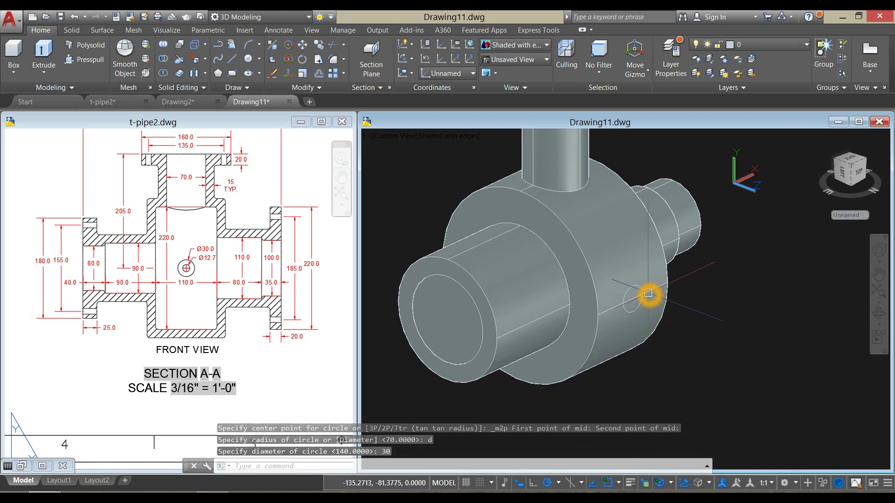
- Draw a circle of diameter 12.7 concentric with the diameter 30 circle on the chamber's side
{"action": "key", "text": "Return"}
{"action": "left_click", "coordinate": [634, 301]}
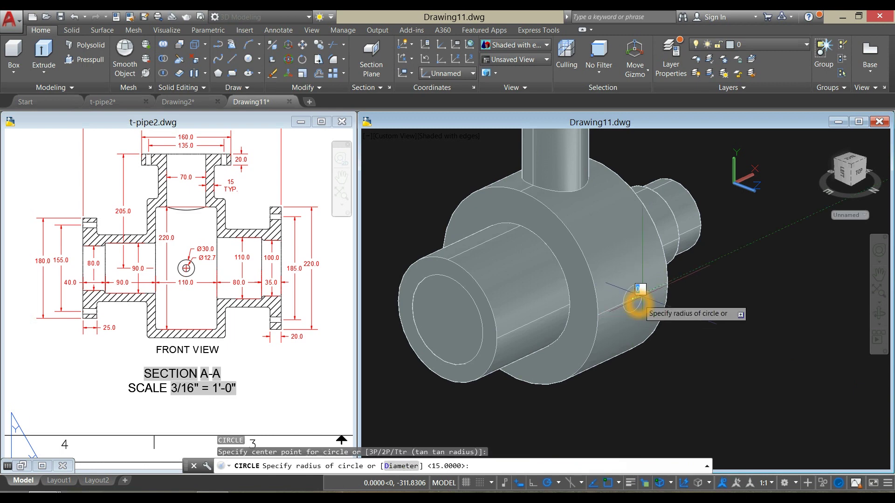
{"action": "type", "text": "d"}
{"action": "key", "text": "Return"}
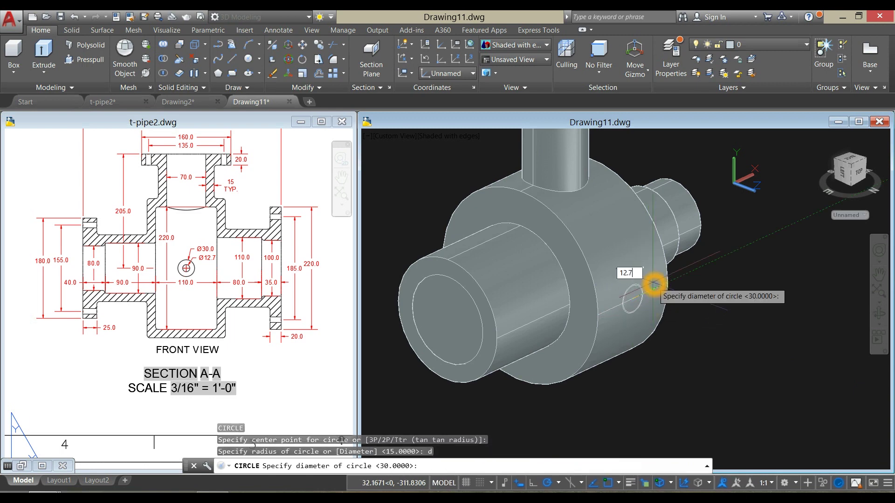
{"action": "key", "text": "Return"}
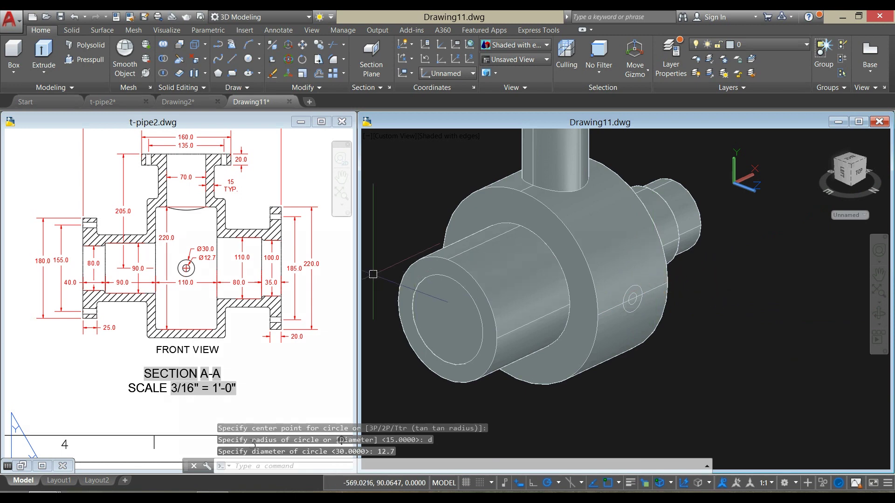
- Redefine the UCS with its Z axis along the main pipe, pointing outward past the smaller bore end
{"action": "middle_click_drag", "start_coordinate": [725, 301], "coordinate": [864, 275], "text": "shift"}
{"action": "middle_click_drag", "start_coordinate": [708, 299], "coordinate": [725, 309], "text": "shift"}
{"action": "middle_click_drag", "start_coordinate": [544, 291], "coordinate": [511, 295]}
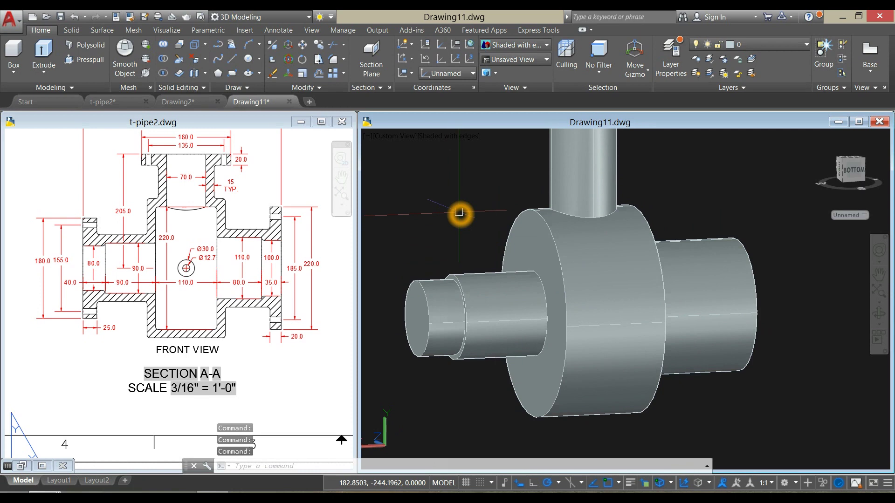
{"action": "left_click", "coordinate": [456, 58]}
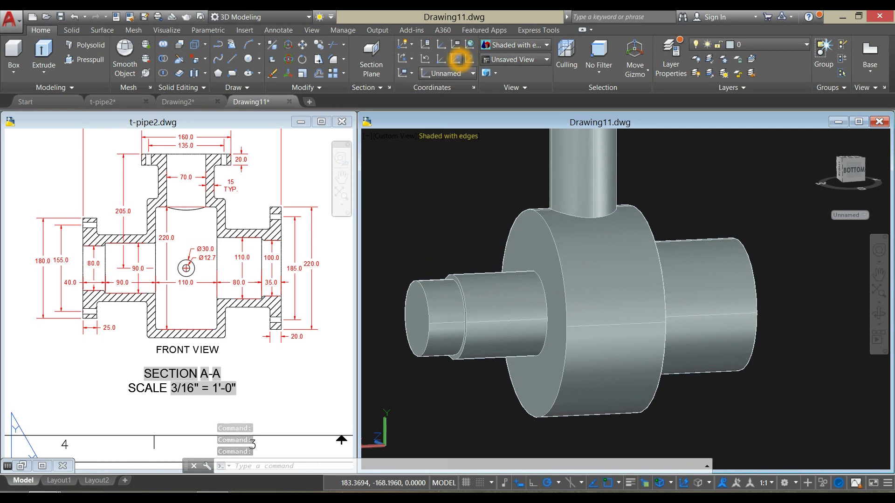
{"action": "left_click", "coordinate": [476, 164]}
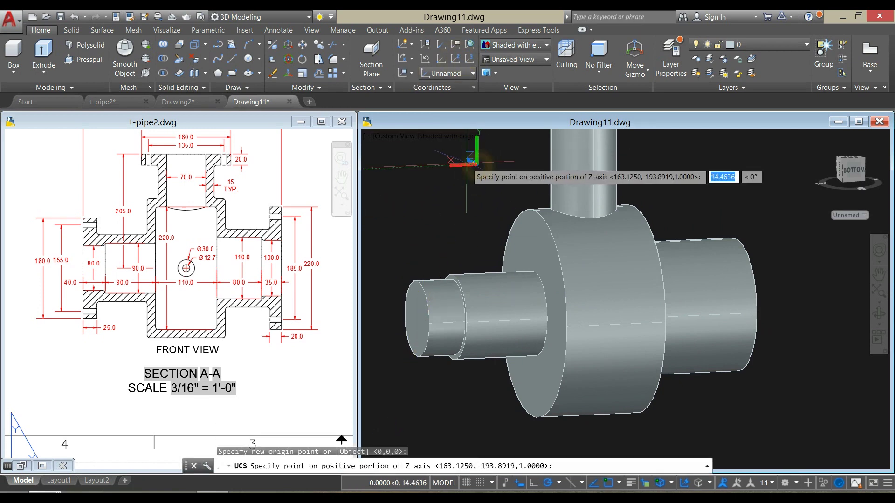
{"action": "left_click", "coordinate": [425, 165]}
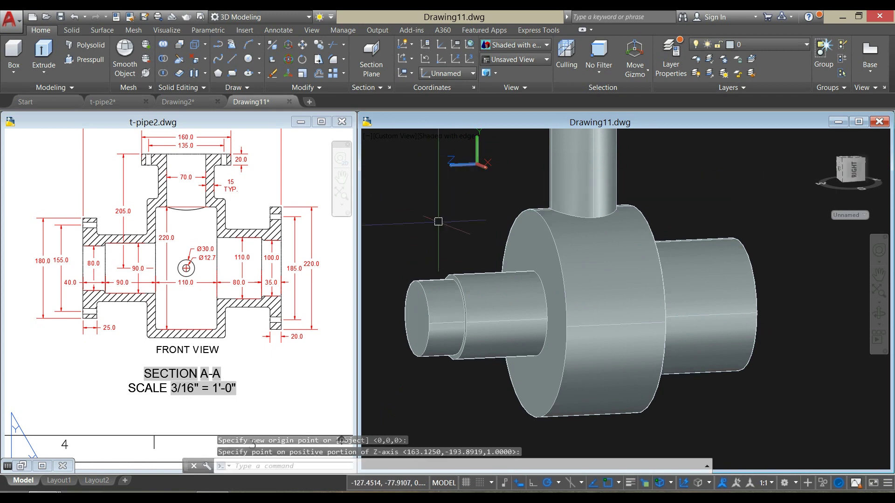
{"action": "left_click", "coordinate": [444, 276]}
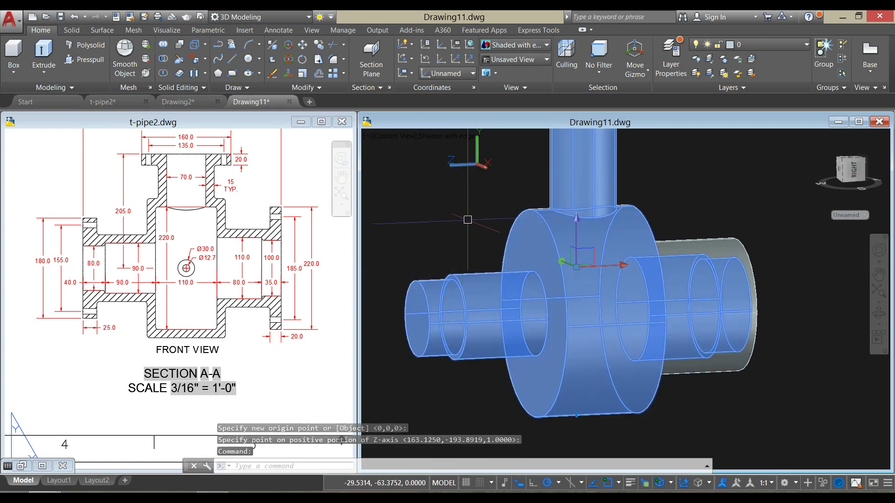
{"action": "key", "text": "Escape"}
- Draw a circle of diameter 120 centred on the outer face of the diameter 90 bore section
{"action": "type", "text": "c"}
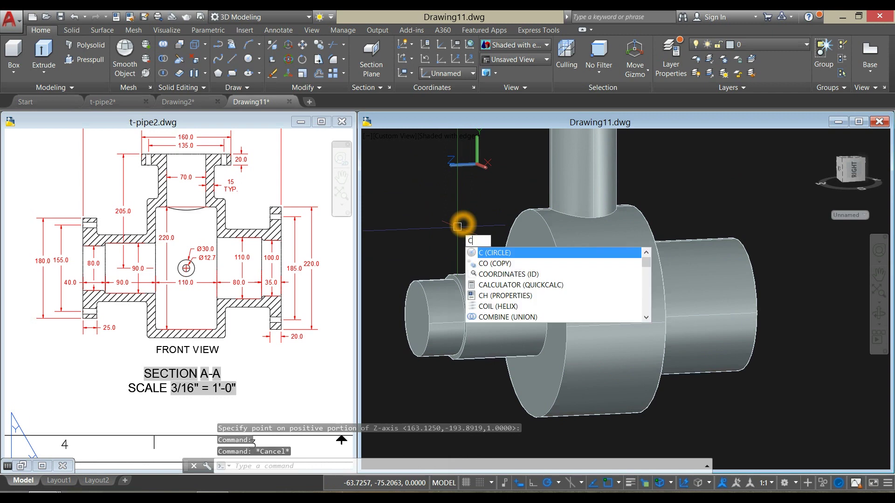
{"action": "key", "text": "Return"}
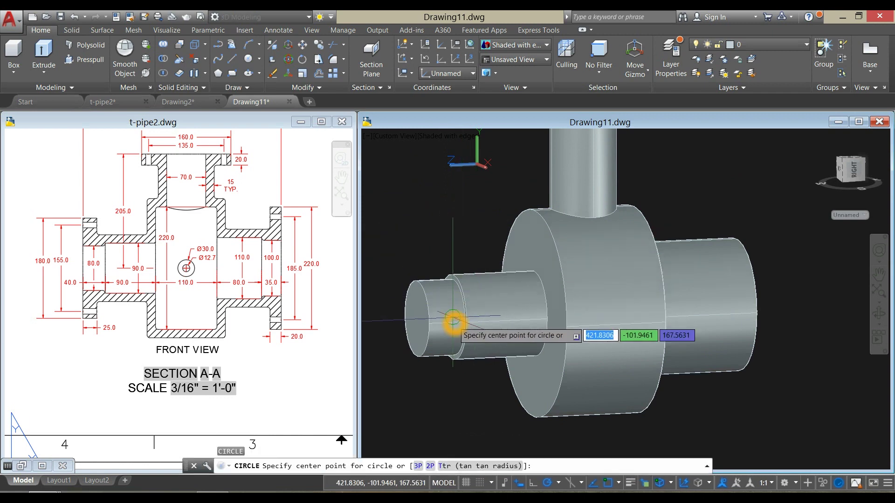
{"action": "left_click", "coordinate": [454, 320]}
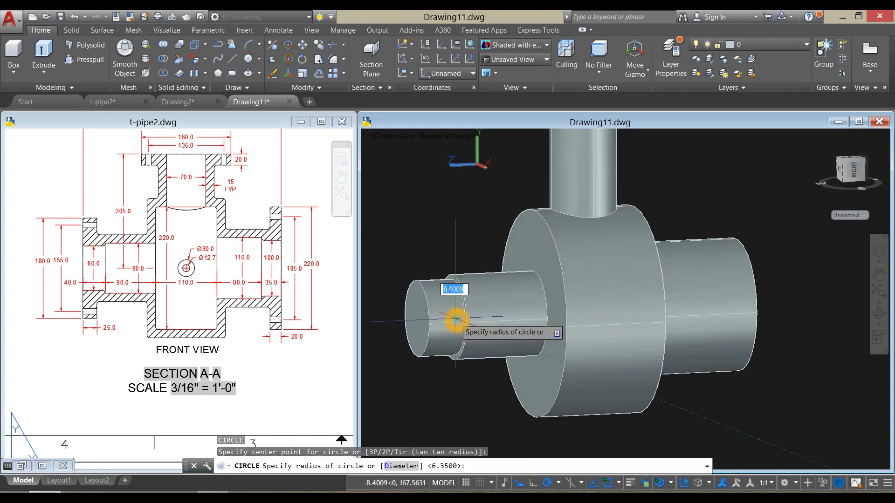
{"action": "scroll", "coordinate": [455, 320], "scroll_direction": "up", "scroll_amount": 2}
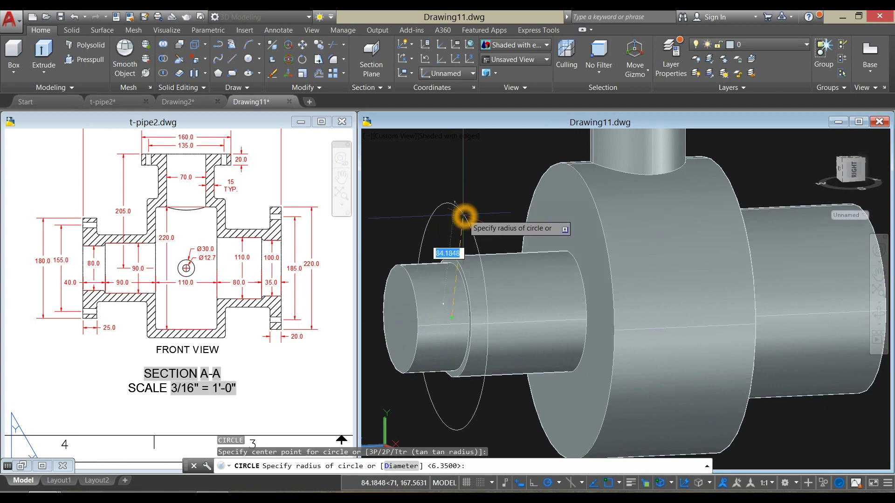
{"action": "key", "text": "Return"}
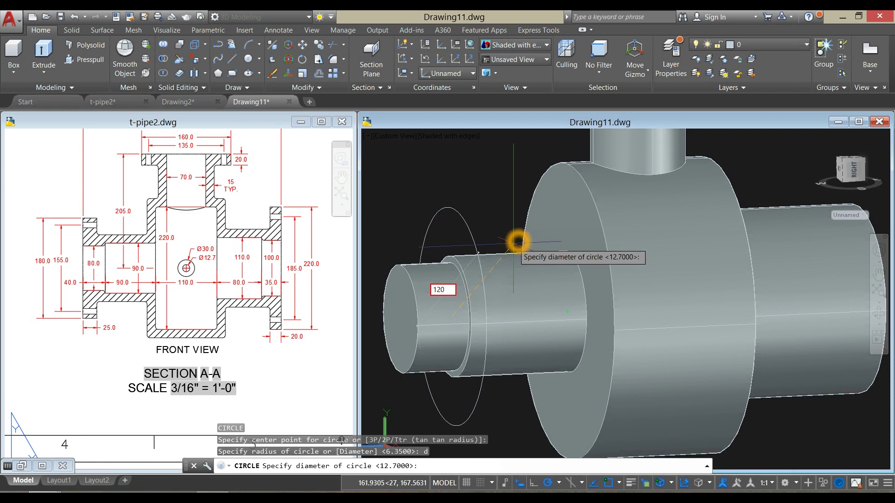
{"action": "key", "text": "Return"}
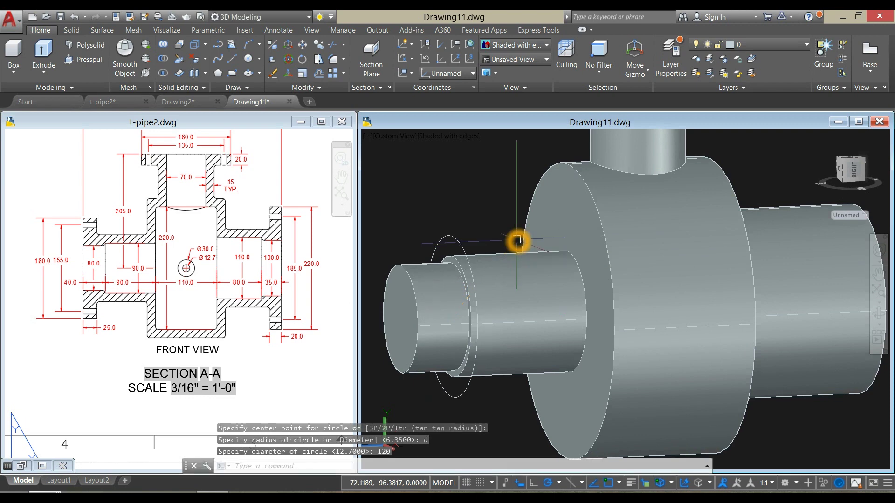
- Extrude the circle of diameter 120 back to the central chamber's face as a solid
{"action": "left_click", "coordinate": [459, 241]}
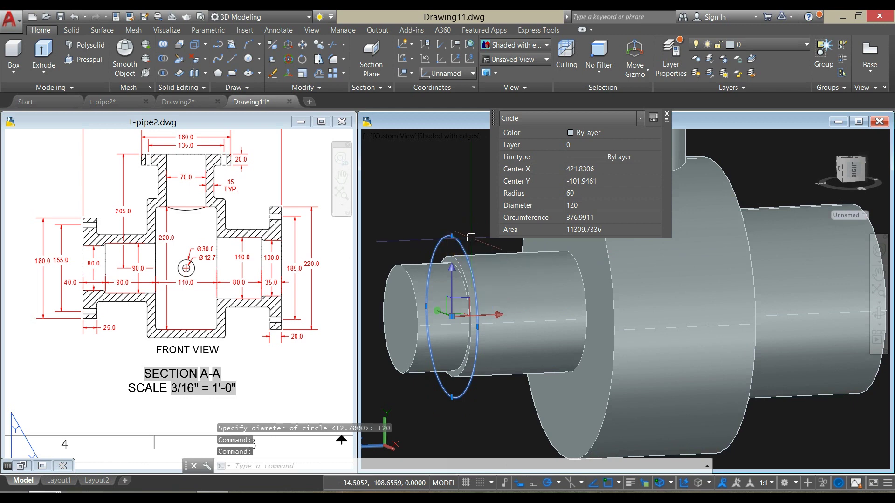
{"action": "key", "text": "Escape"}
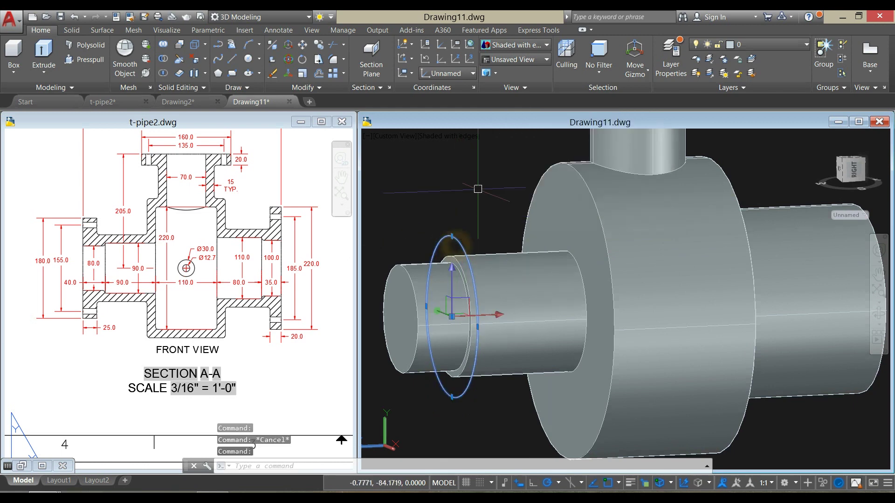
{"action": "left_click", "coordinate": [43, 52]}
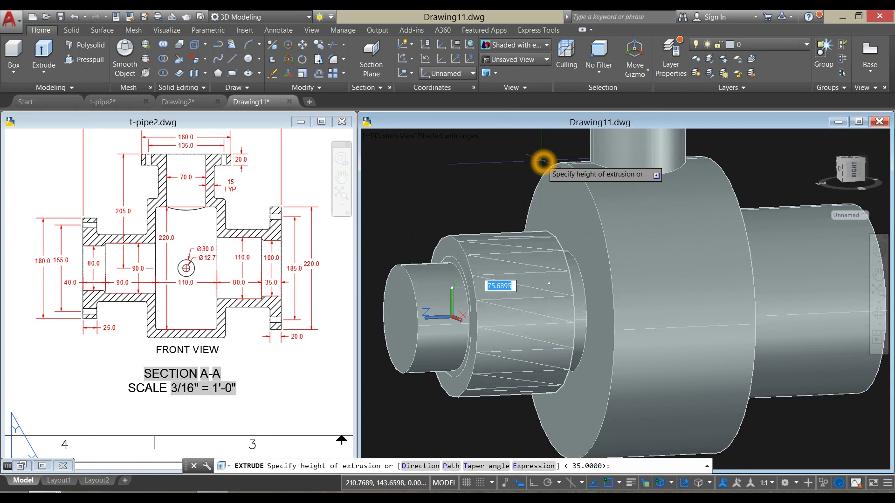
{"action": "left_click", "coordinate": [572, 168]}
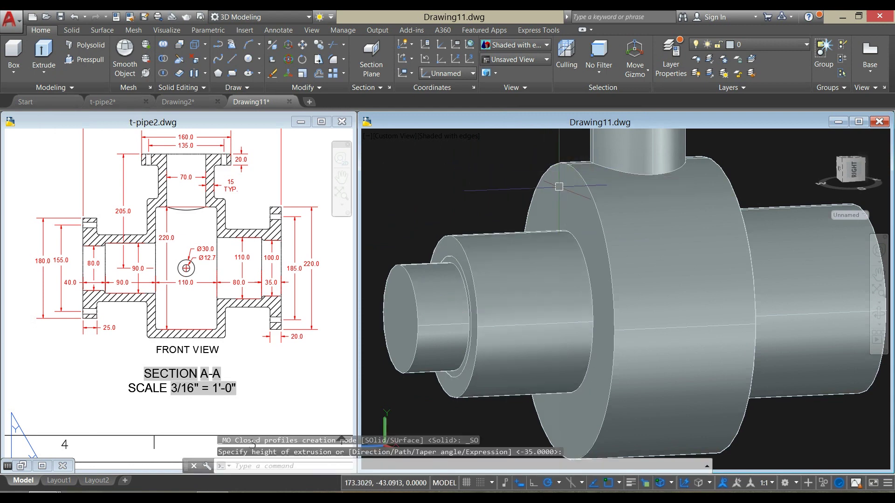
- Draw a circle of diameter 120 centred on the outer end face of the diameter 80 bore section
{"action": "middle_click_drag", "start_coordinate": [559, 188], "coordinate": [589, 176]}
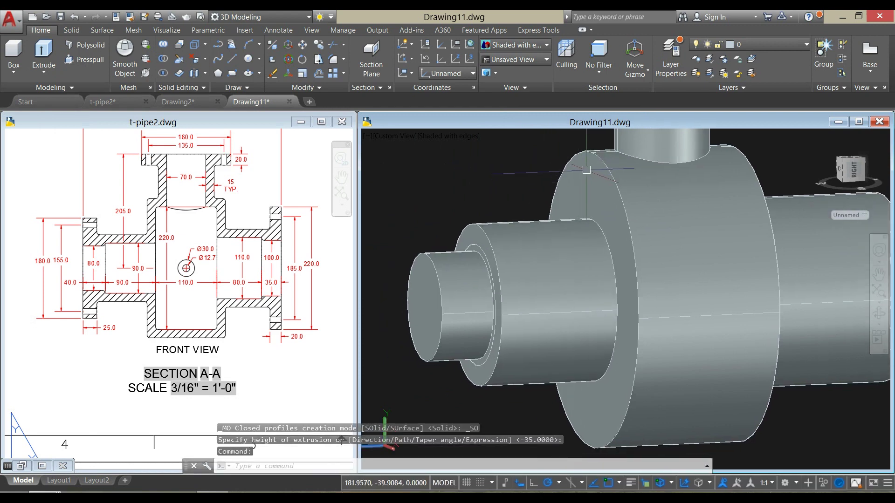
{"action": "left_click", "coordinate": [502, 160]}
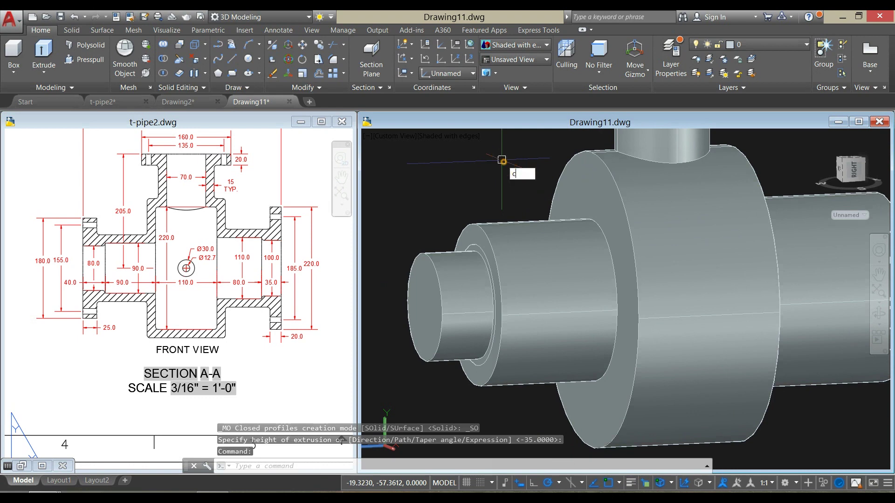
{"action": "type", "text": "c"}
{"action": "key", "text": "Return"}
{"action": "left_click", "coordinate": [421, 308]}
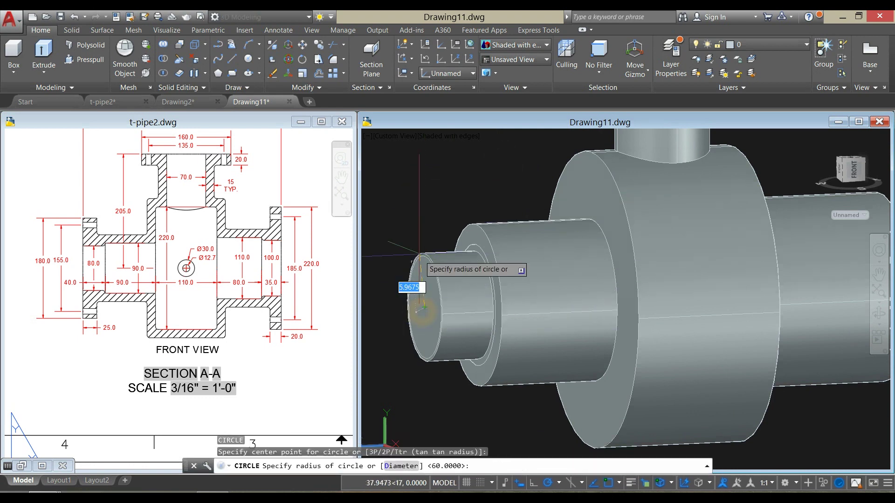
{"action": "left_click", "coordinate": [415, 230]}
{"action": "type", "text": "d"}
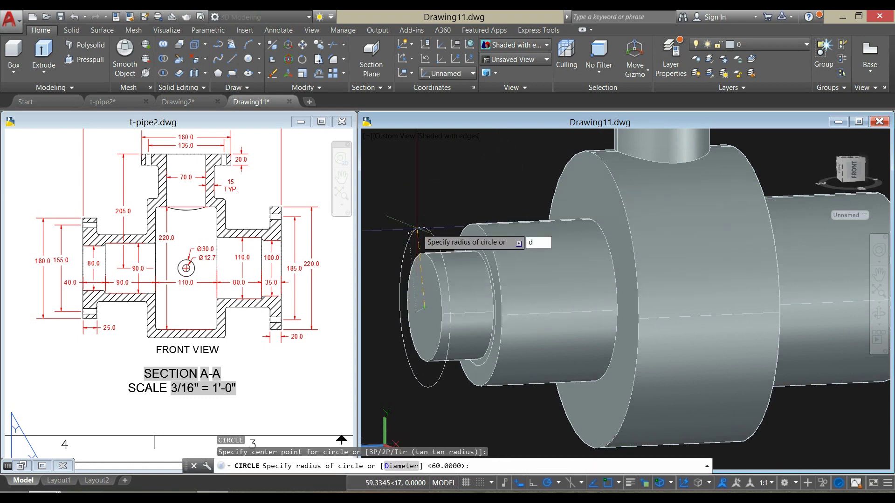
{"action": "key", "text": "Return"}
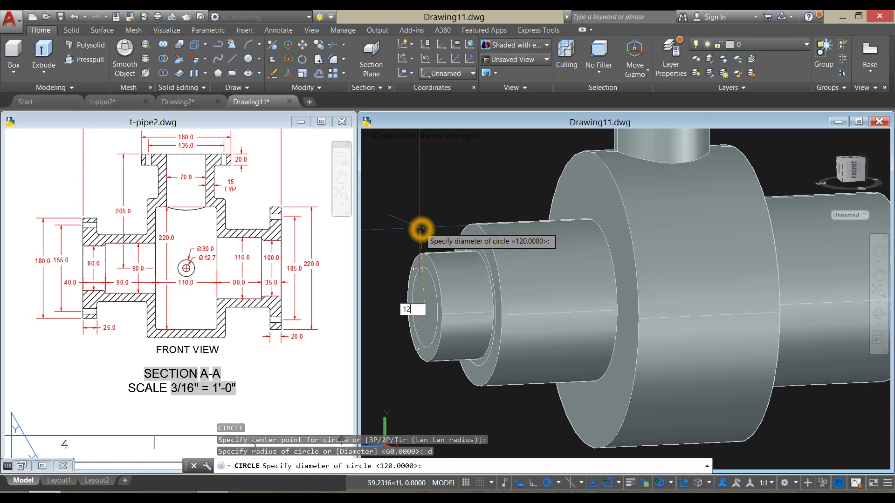
{"action": "type", "text": "120"}
{"action": "key", "text": "Return"}
- Extrude the end circle as a solid 40 back to the face of the adjoining diameter 120 cylinder
{"action": "left_click", "coordinate": [416, 233]}
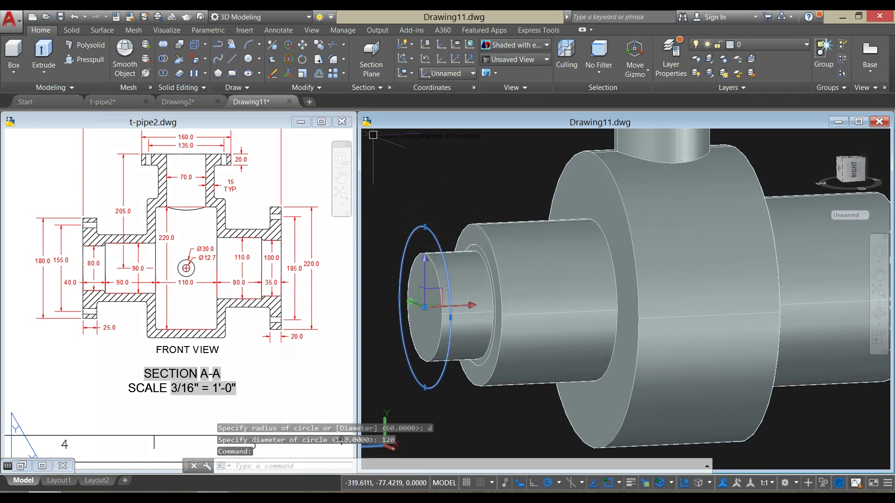
{"action": "left_click", "coordinate": [55, 55]}
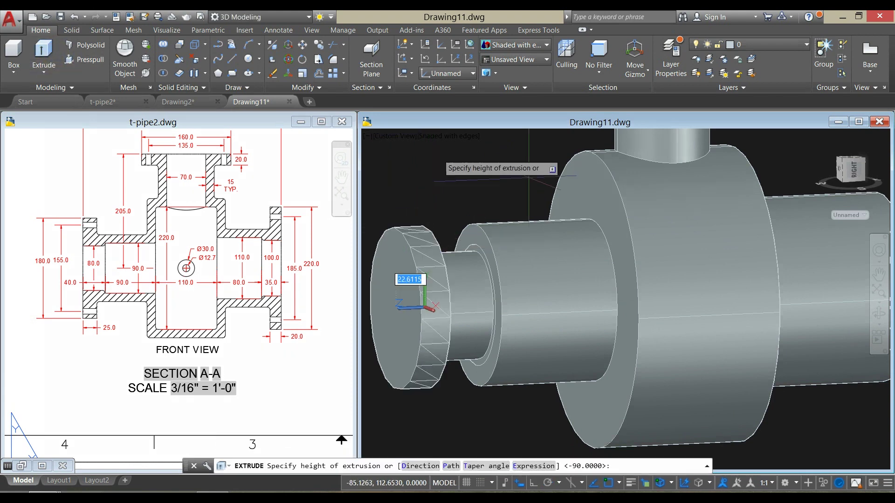
{"action": "left_click", "coordinate": [476, 229]}
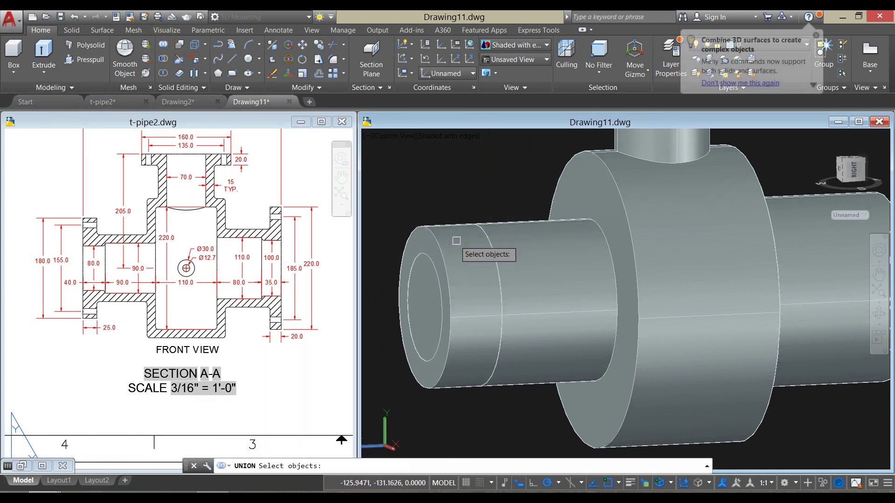
- Union the two diameter 120 outer cylinders around the smaller bore
{"action": "left_click", "coordinate": [480, 232]}
{"action": "left_click", "coordinate": [514, 280]}
{"action": "left_click", "coordinate": [502, 228]}
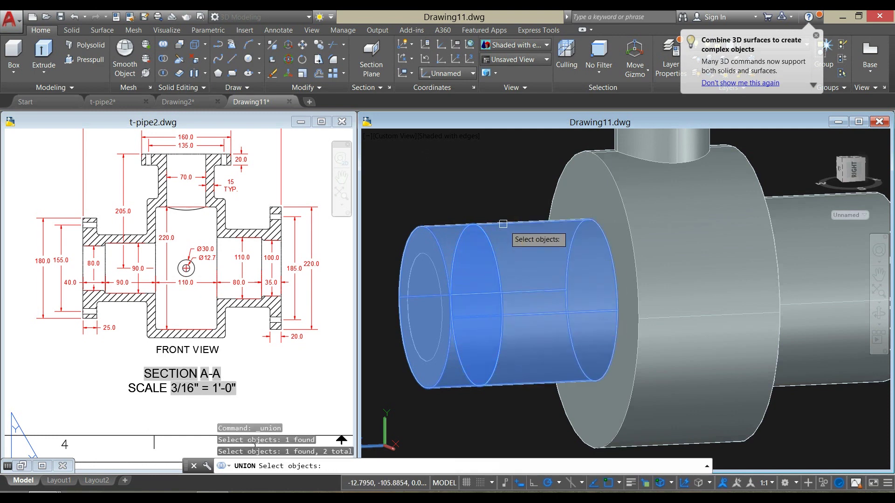
{"action": "right_click", "coordinate": [470, 179]}
- Draw a circle of diameter 250 centred on the central chamber's face where the smaller pipe joins, using the Center object snap
{"action": "scroll", "coordinate": [470, 179], "scroll_direction": "down", "scroll_amount": 2}
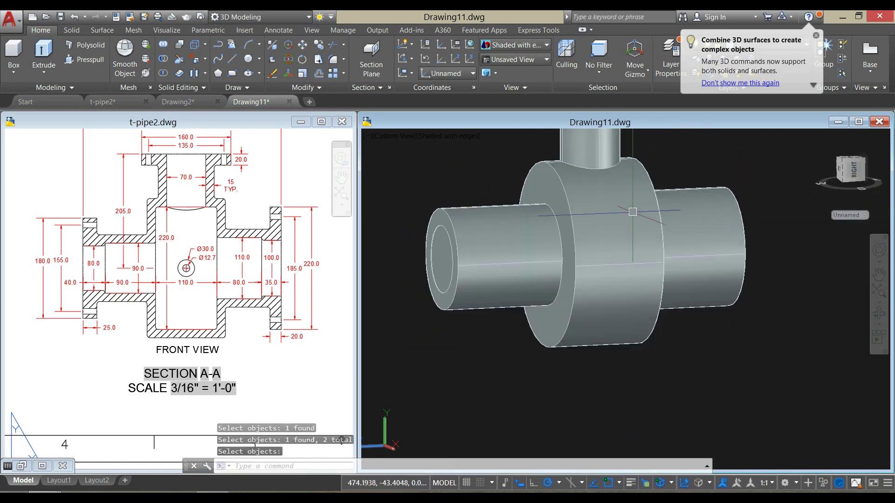
{"action": "scroll", "coordinate": [633, 214], "scroll_direction": "up", "scroll_amount": 2}
{"action": "scroll", "coordinate": [633, 213], "scroll_direction": "down", "scroll_amount": 3}
{"action": "scroll", "coordinate": [613, 227], "scroll_direction": "up", "scroll_amount": 4}
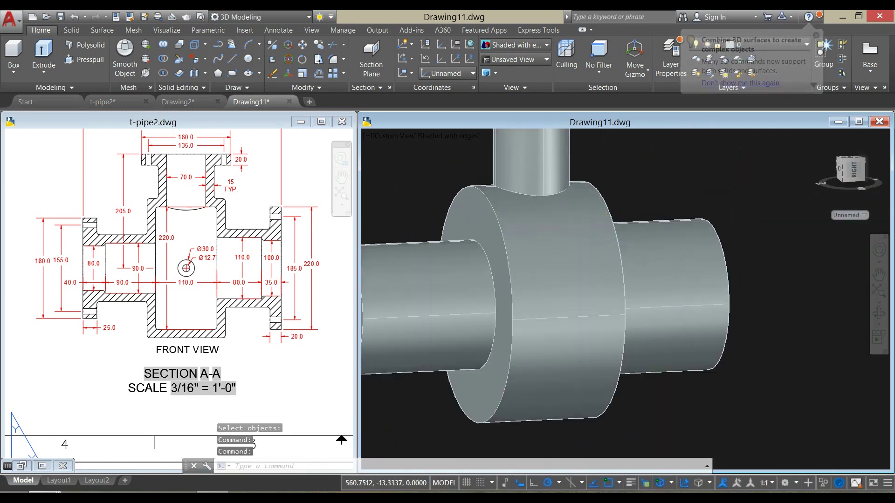
{"action": "scroll", "coordinate": [605, 216], "scroll_direction": "down", "scroll_amount": 3}
{"action": "left_click", "coordinate": [604, 215]}
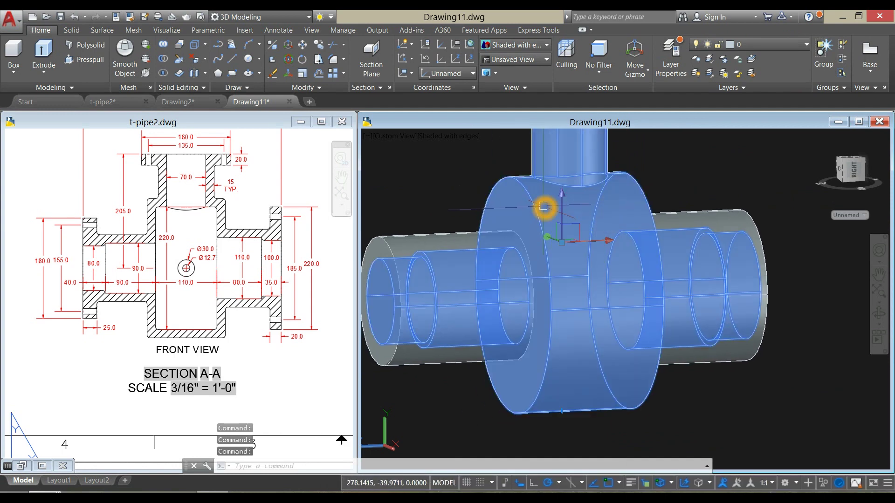
{"action": "key", "text": "Escape"}
{"action": "type", "text": "c"}
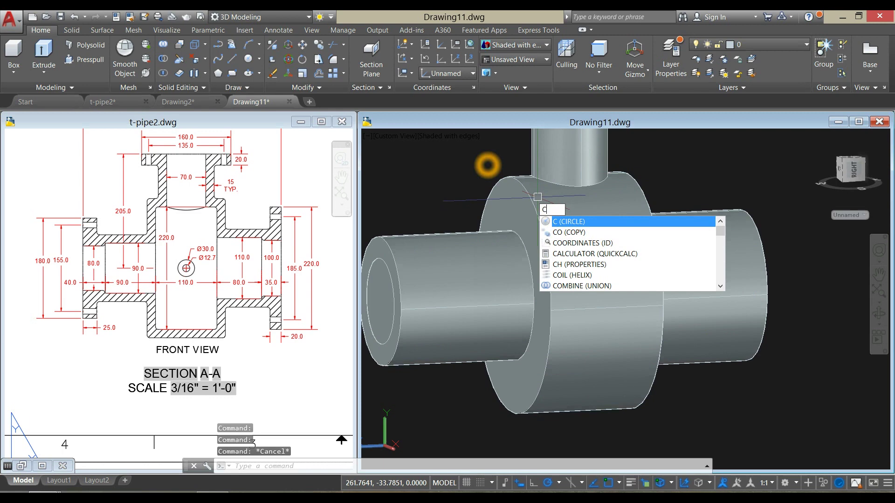
{"action": "key", "text": "Return"}
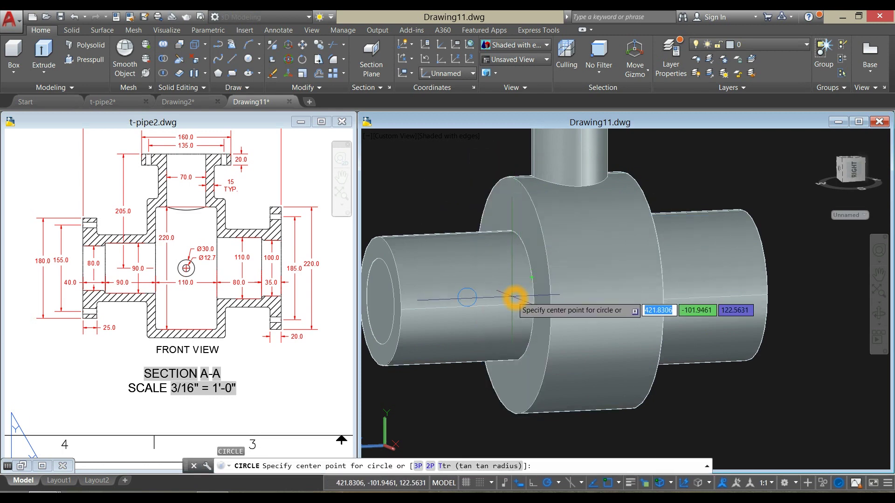
{"action": "right_click", "coordinate": [513, 295], "text": "shift"}
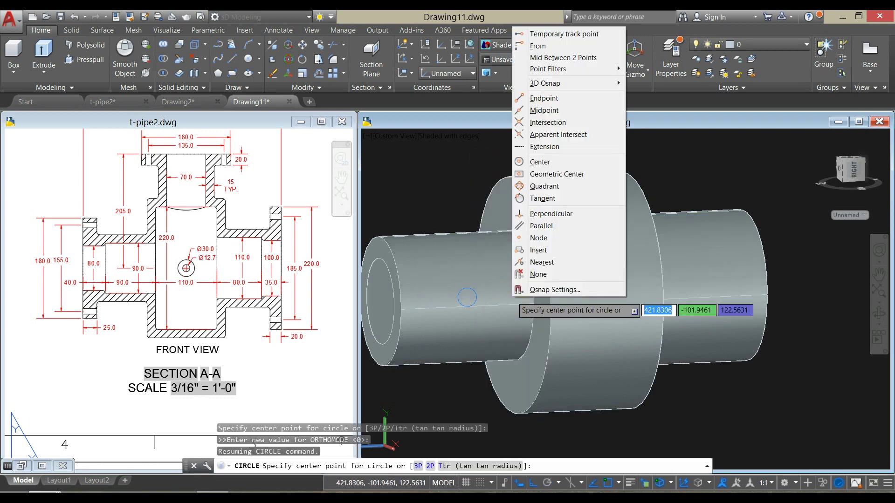
{"action": "left_click", "coordinate": [540, 162]}
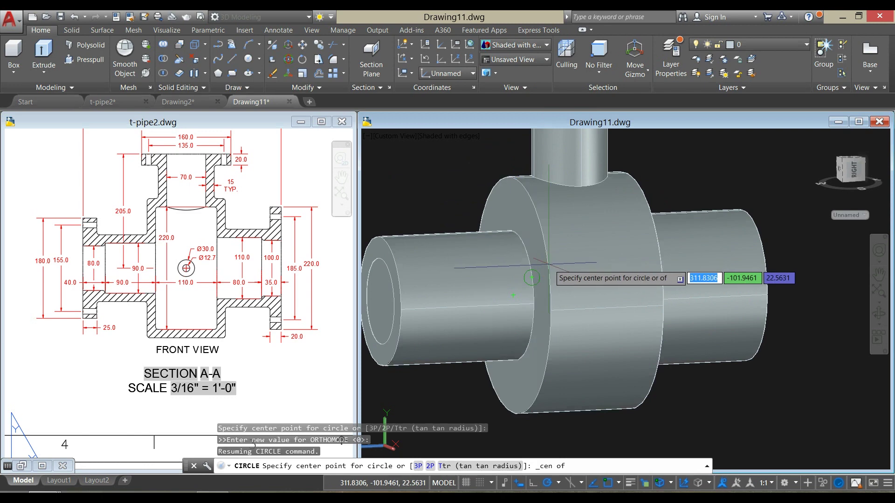
{"action": "left_click", "coordinate": [512, 296]}
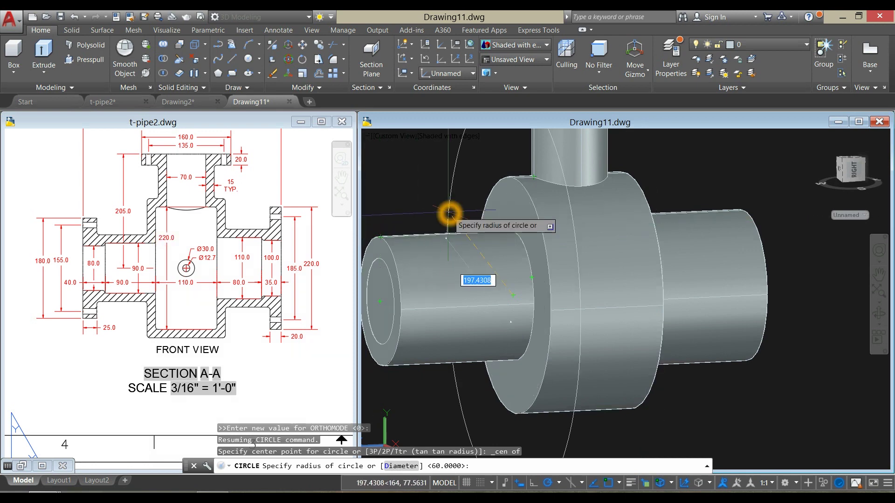
{"action": "key", "text": "Return"}
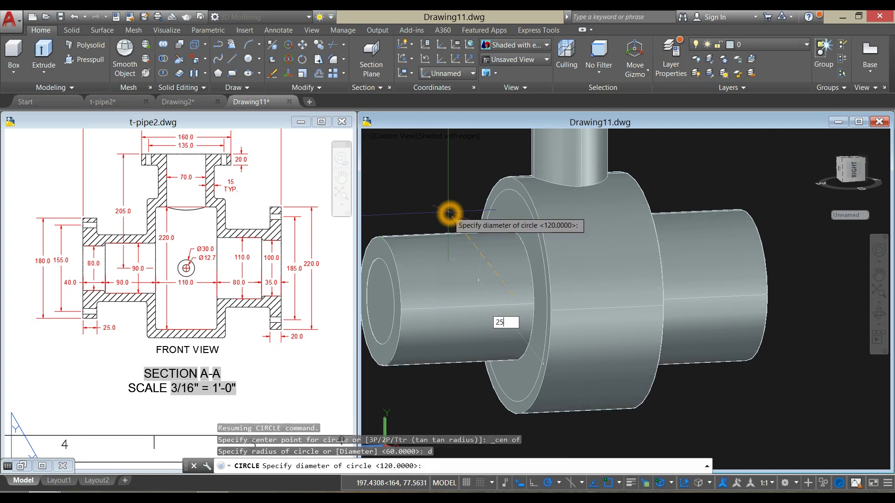
{"action": "key", "text": "Return"}
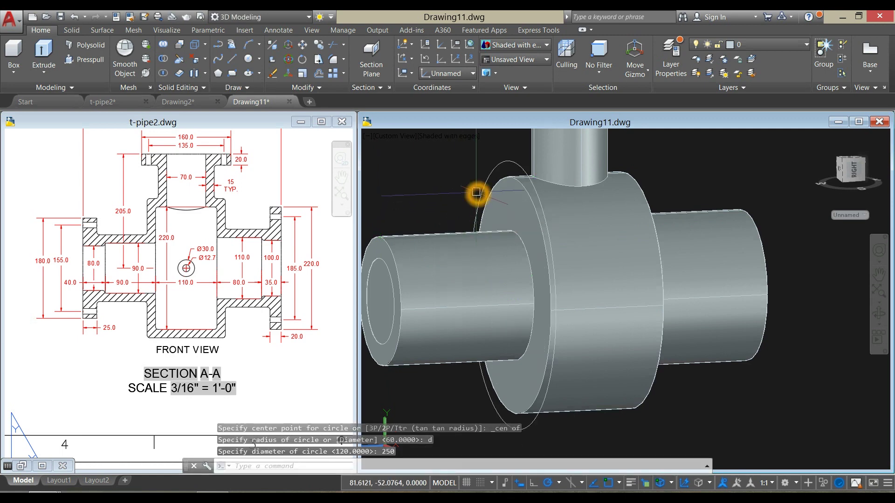
- Switch to the Front view and move the diameter 250 circle 15 outward from the chamber's face along the smaller pipe
{"action": "middle_click", "coordinate": [476, 200], "text": "shift"}
{"action": "left_click", "coordinate": [402, 136]}
{"action": "left_click", "coordinate": [429, 209]}
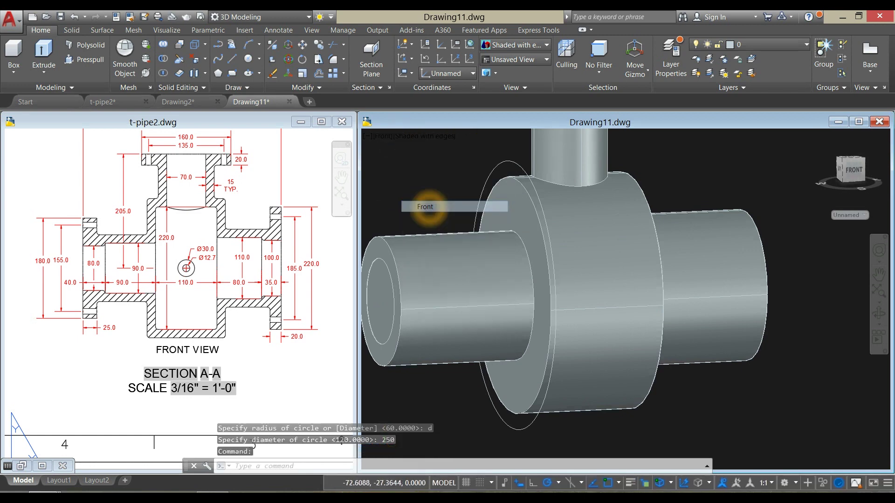
{"action": "middle_click_drag", "start_coordinate": [546, 214], "coordinate": [508, 188]}
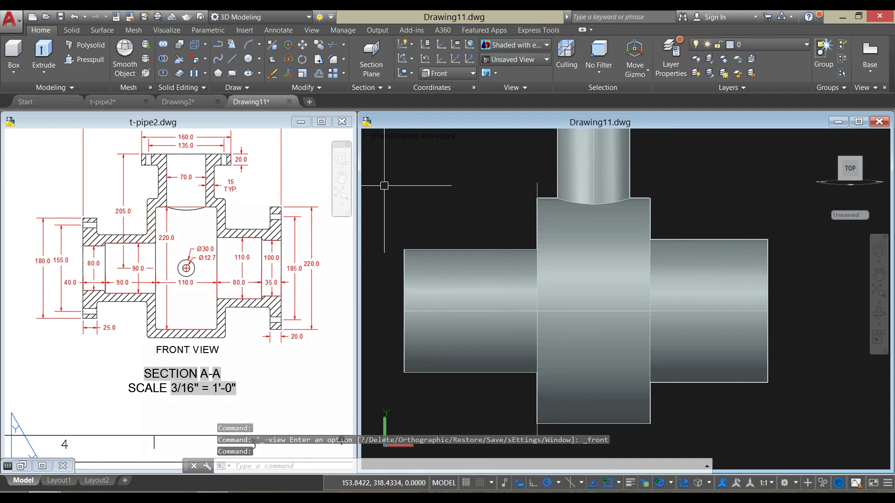
{"action": "left_click", "coordinate": [536, 184]}
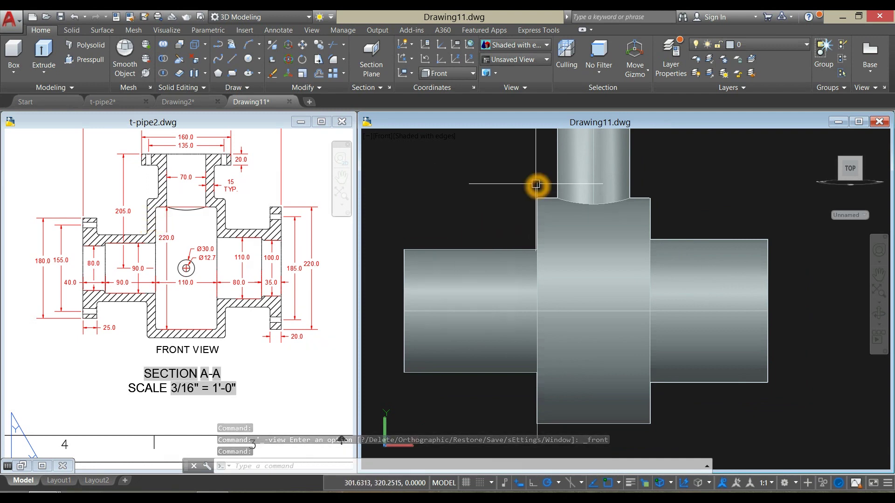
{"action": "right_click", "coordinate": [490, 161]}
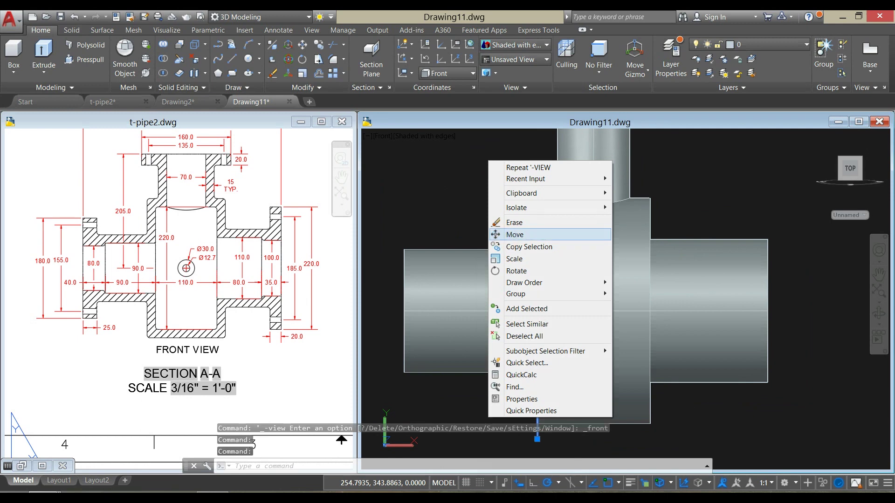
{"action": "left_click", "coordinate": [514, 234]}
{"action": "left_click", "coordinate": [459, 185]}
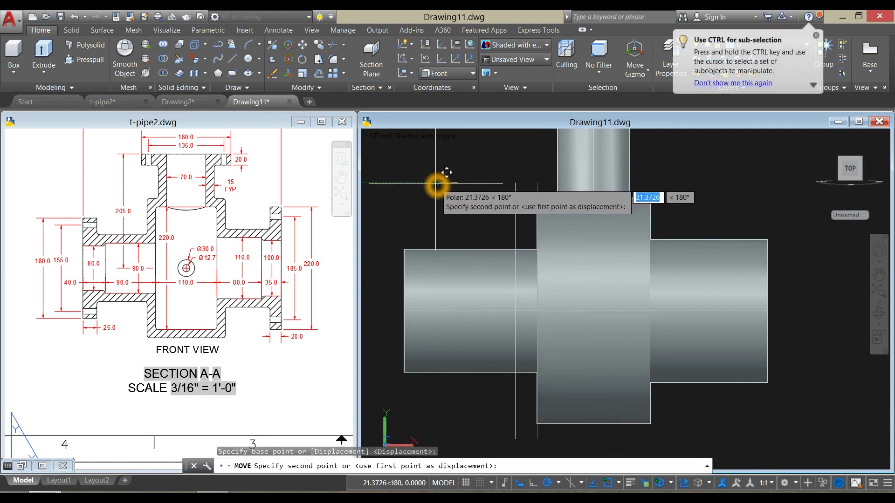
{"action": "key", "text": "Return"}
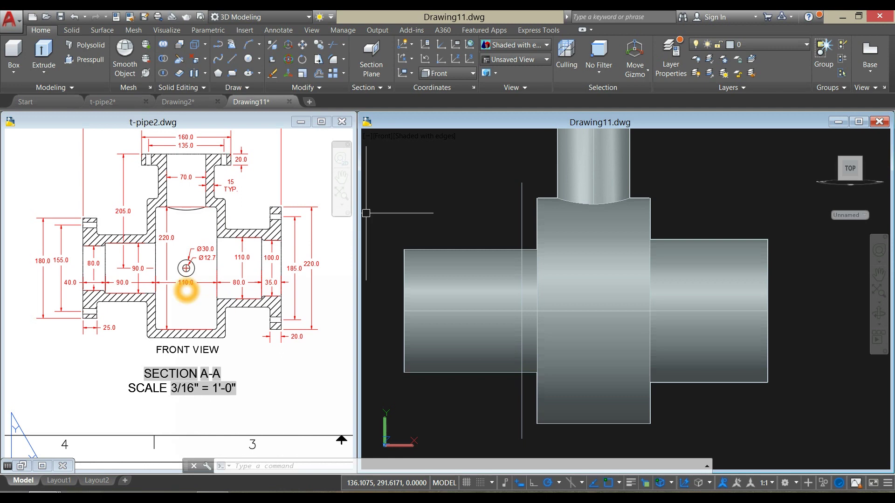
- Extrude the diameter 250 circle 140 across the central chamber as a solid, and set the visual style to X-Ray
{"action": "left_click", "coordinate": [521, 181]}
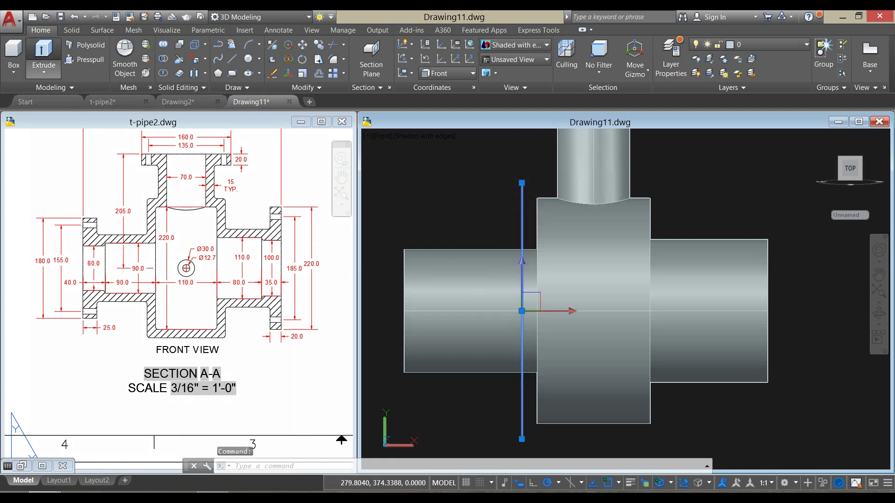
{"action": "left_click", "coordinate": [44, 51]}
{"action": "left_click", "coordinate": [675, 170]}
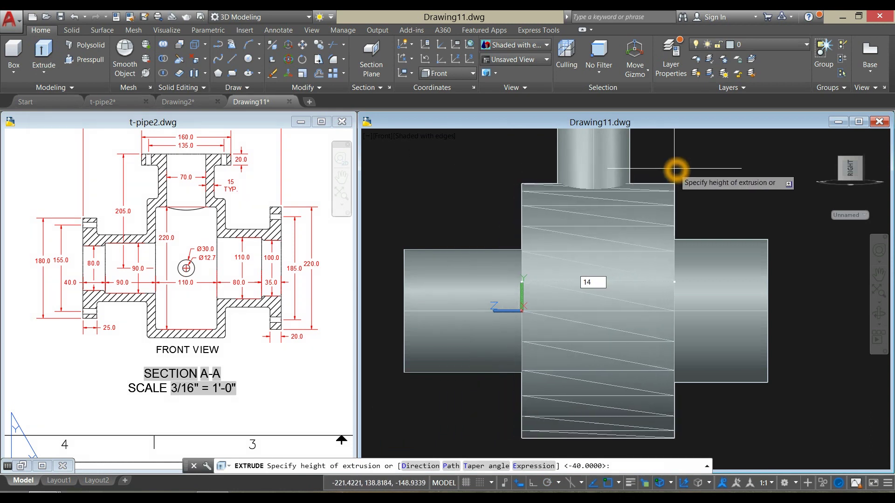
{"action": "key", "text": "Return"}
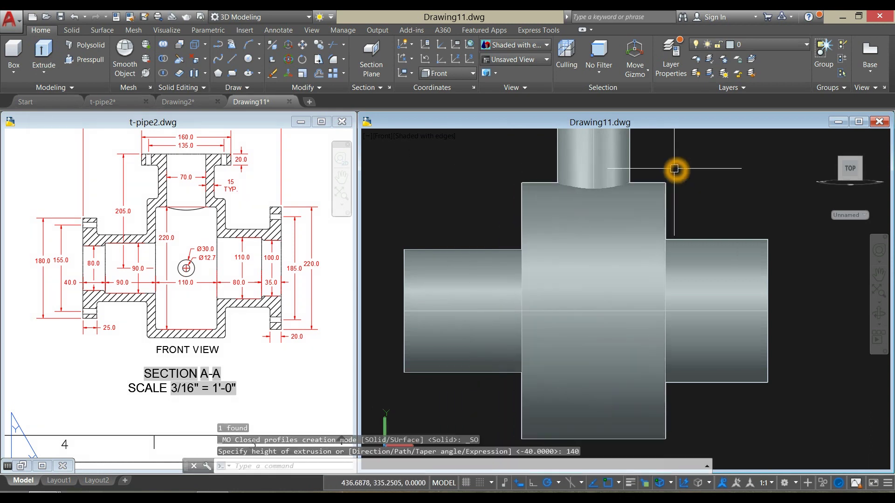
{"action": "left_click", "coordinate": [444, 137]}
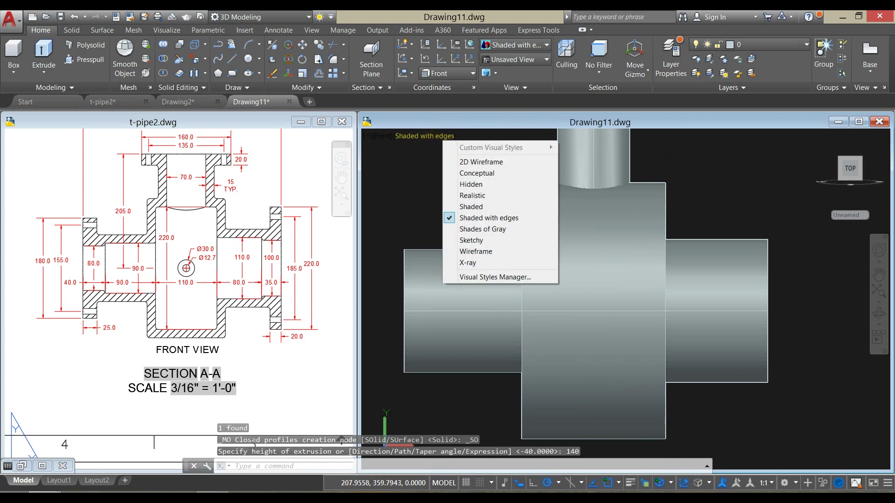
{"action": "left_click", "coordinate": [466, 262]}
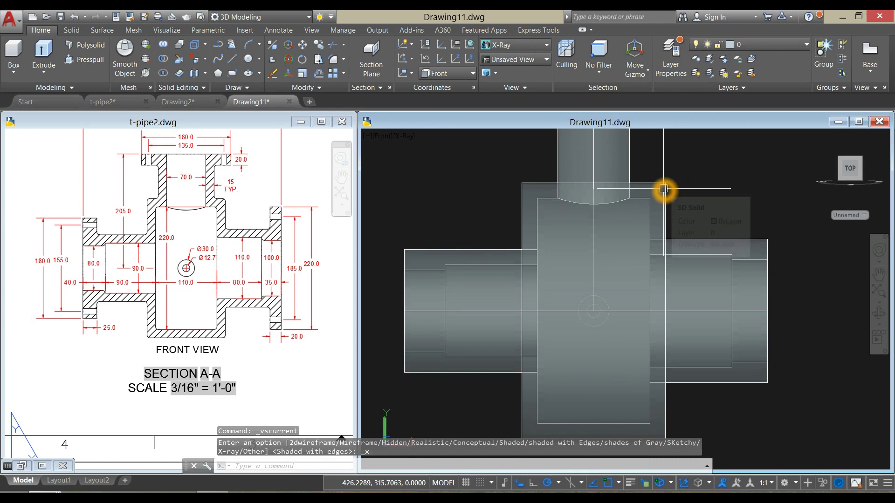
- Redefine the UCS with its Z axis pointing vertically upward, parallel to the branch pipe
{"action": "middle_click_drag", "start_coordinate": [664, 188], "coordinate": [626, 203]}
{"action": "scroll", "coordinate": [657, 163], "scroll_direction": "down", "scroll_amount": 2}
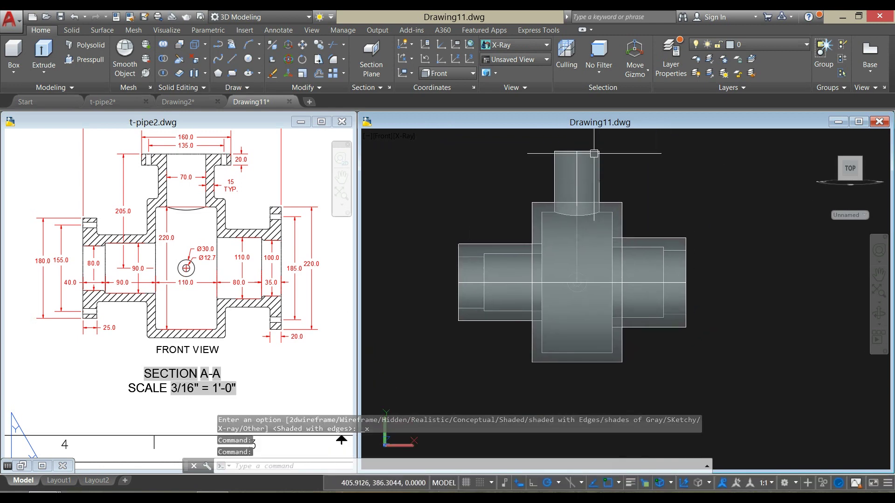
{"action": "left_click", "coordinate": [455, 59]}
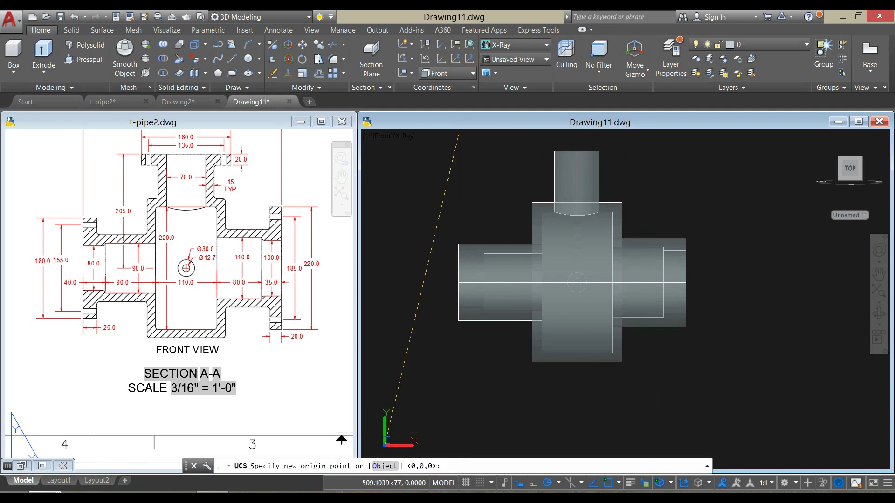
{"action": "left_click", "coordinate": [399, 207]}
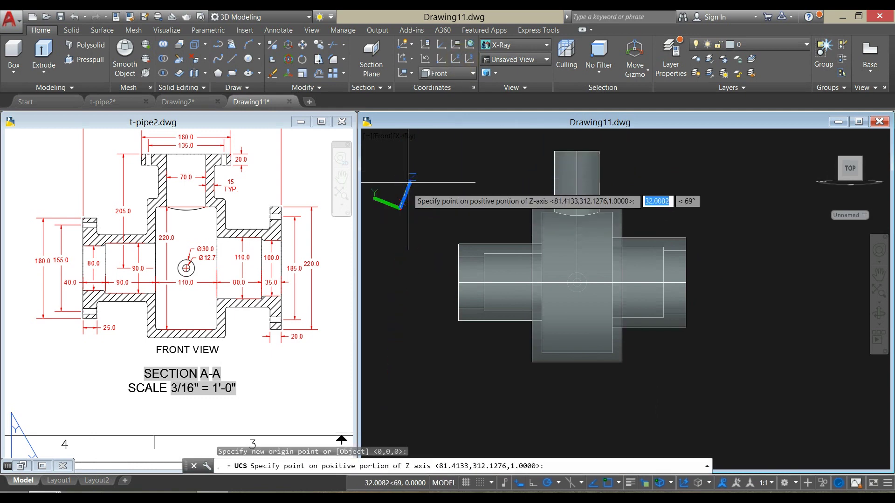
{"action": "left_click", "coordinate": [399, 169]}
{"action": "left_click", "coordinate": [577, 149]}
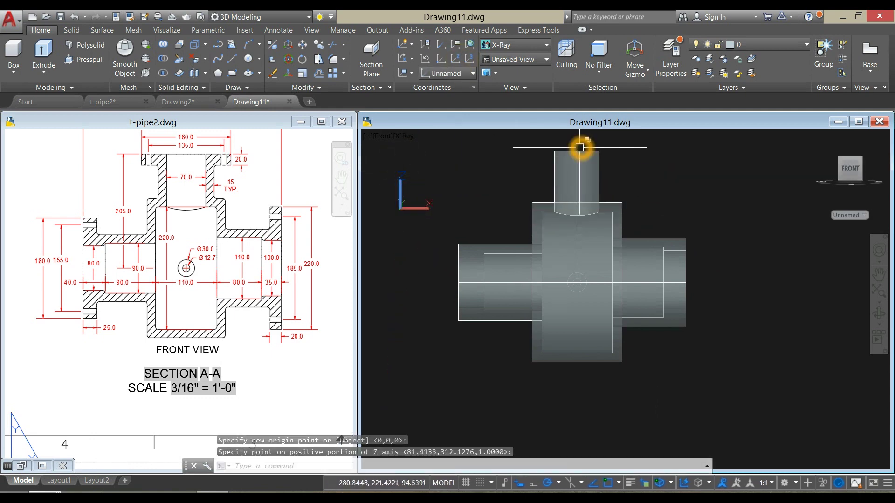
{"action": "key", "text": "Escape"}
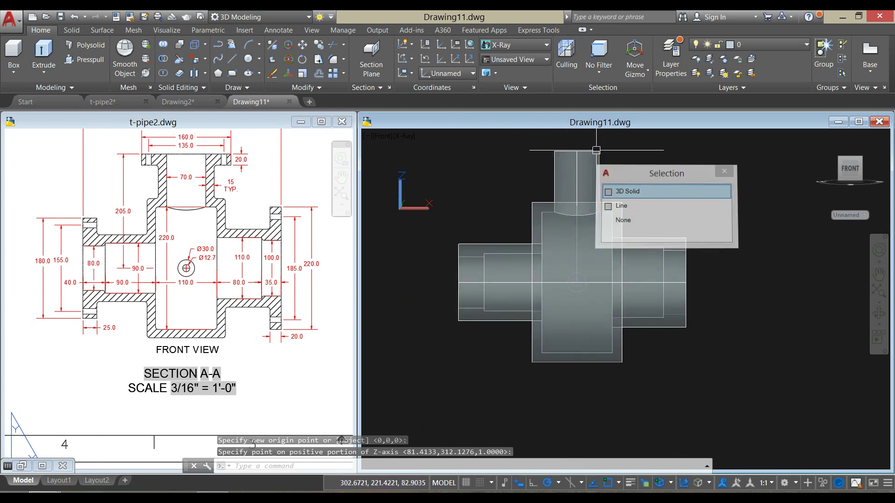
- Draw a circle of diameter 100 centred on the open top end of the vertical branch pipe
{"action": "type", "text": "c"}
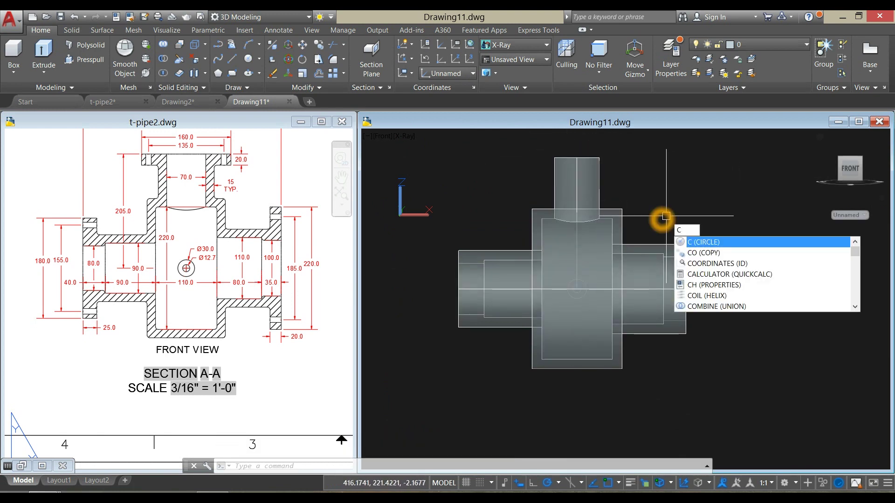
{"action": "key", "text": "Return"}
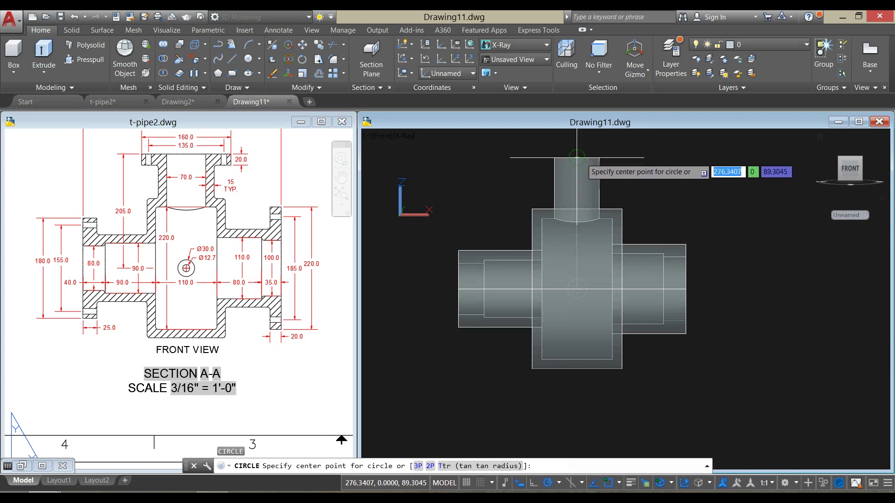
{"action": "left_click", "coordinate": [577, 157]}
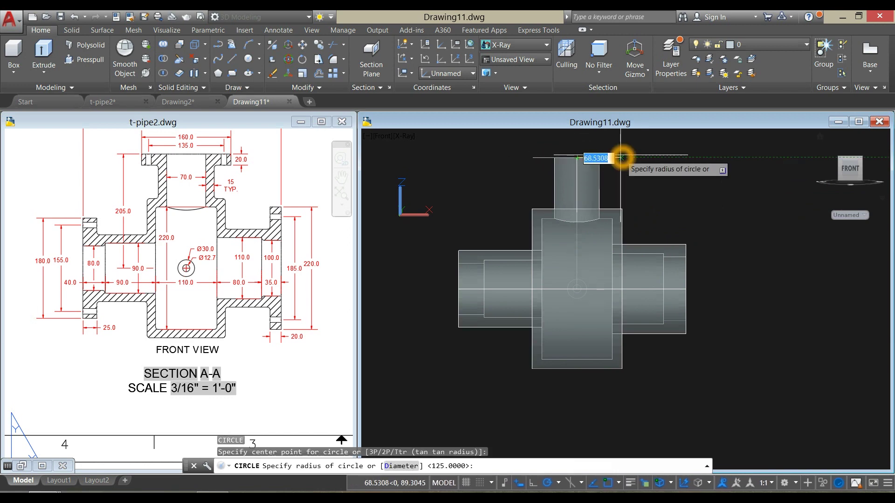
{"action": "key", "text": "Return"}
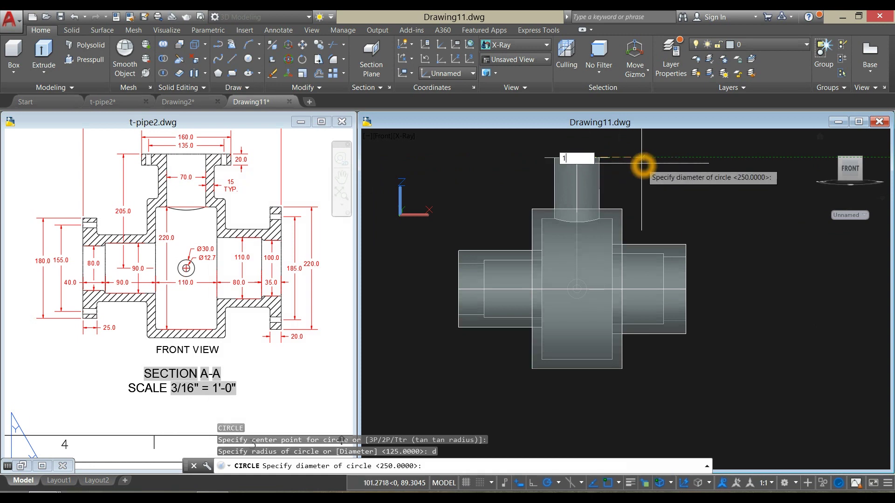
{"action": "key", "text": "Return"}
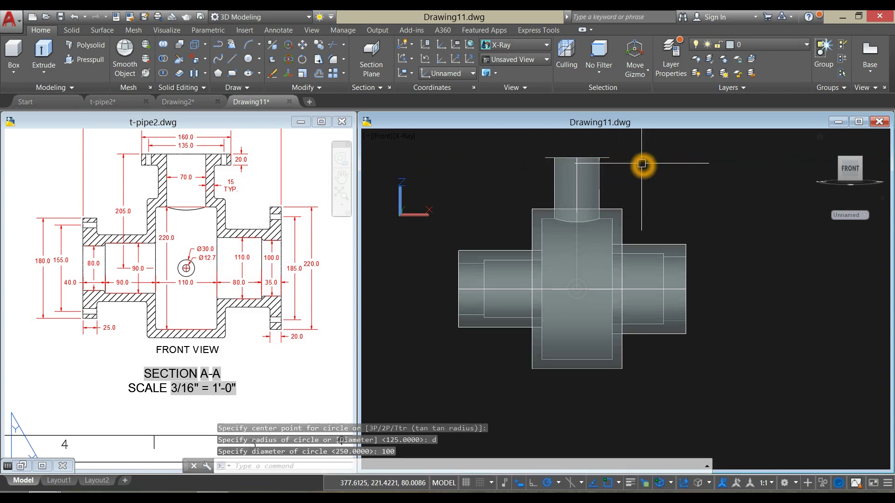
- Extrude the diameter 100 circle 205 downward to the centre of the chamber as a solid
{"action": "left_click", "coordinate": [600, 157]}
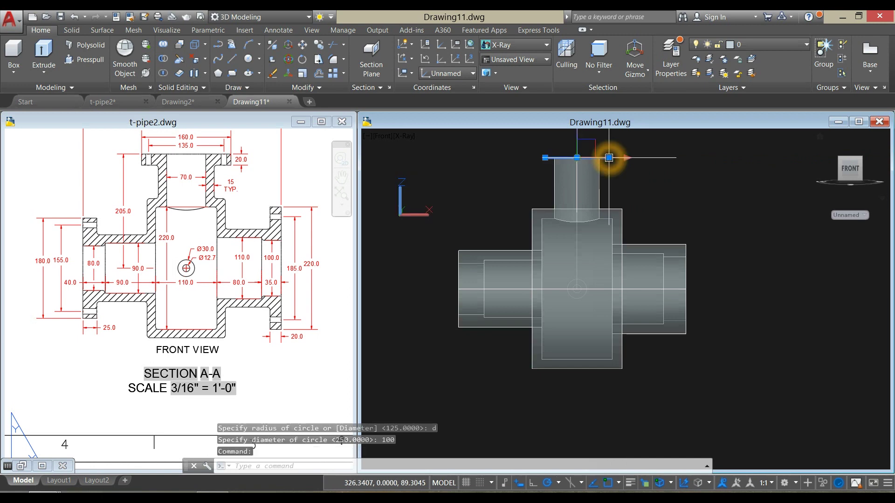
{"action": "left_click", "coordinate": [44, 51]}
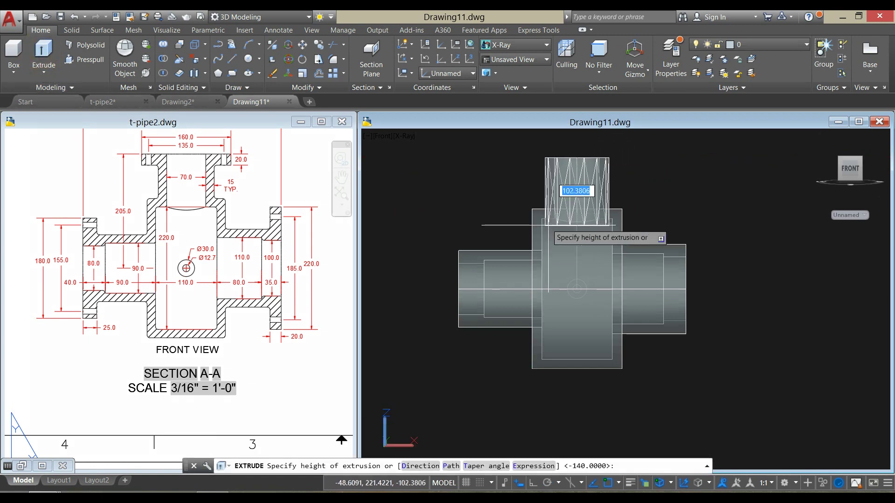
{"action": "left_click", "coordinate": [580, 290]}
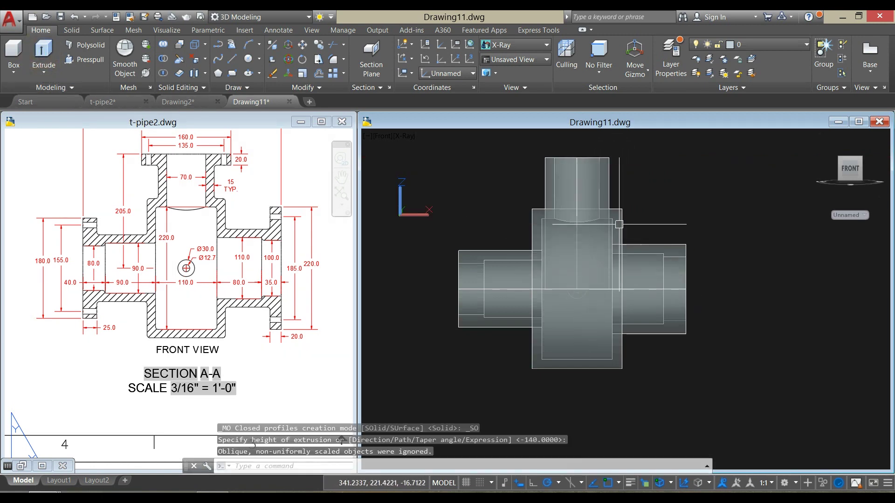
- Union the four outer solids: the branch pipe, the central chamber and both horizontal pipes
{"action": "middle_click_drag", "start_coordinate": [634, 202], "coordinate": [650, 236], "text": "shift"}
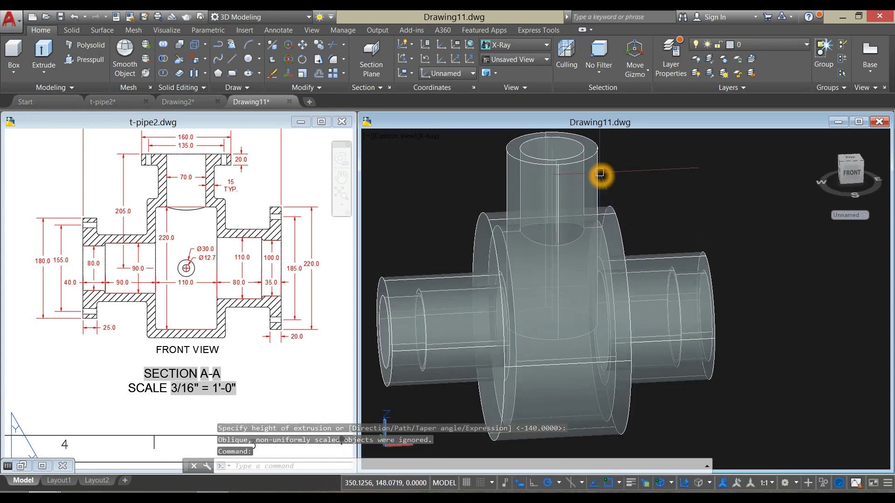
{"action": "left_click", "coordinate": [164, 44]}
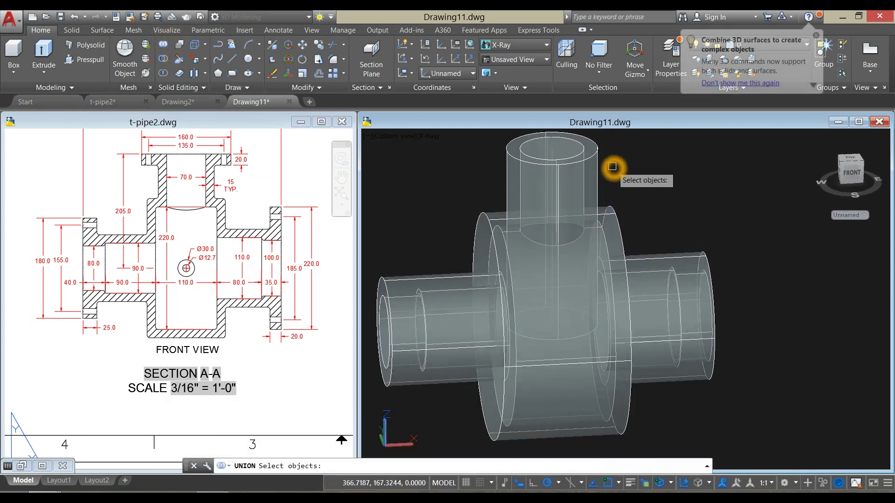
{"action": "left_click", "coordinate": [598, 156]}
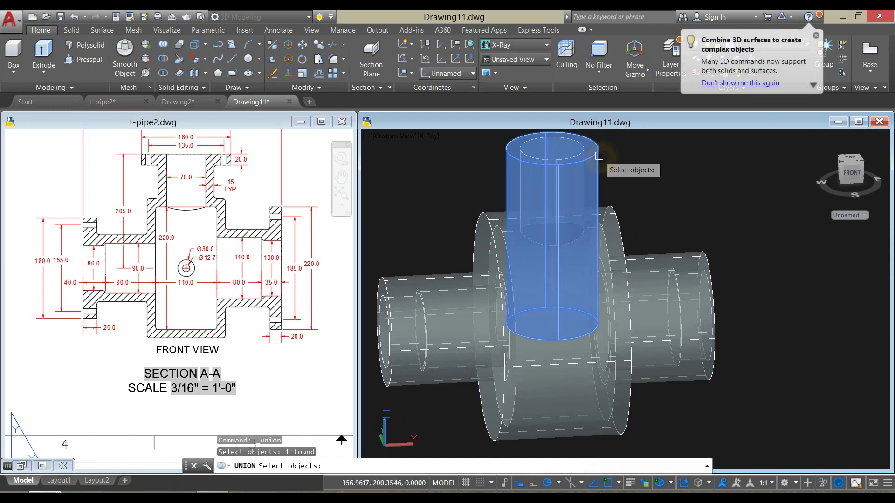
{"action": "left_click", "coordinate": [699, 252]}
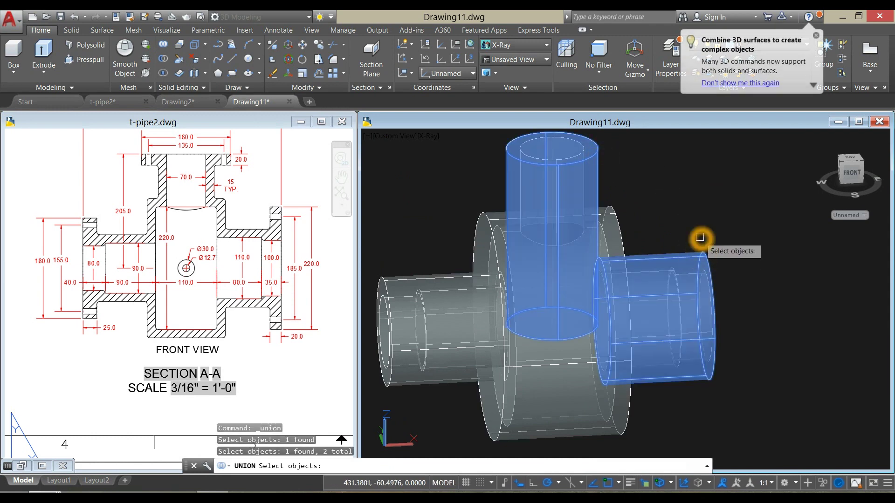
{"action": "left_click", "coordinate": [624, 226]}
{"action": "left_click", "coordinate": [426, 276]}
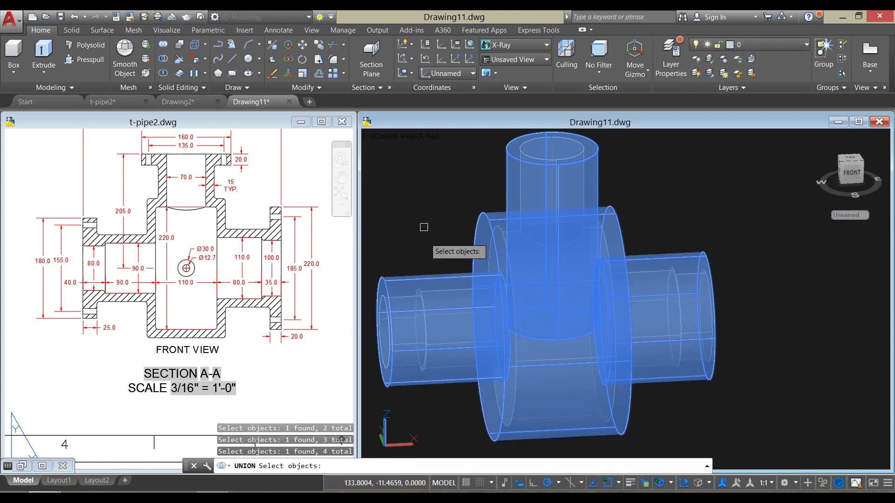
{"action": "key", "text": "Return"}
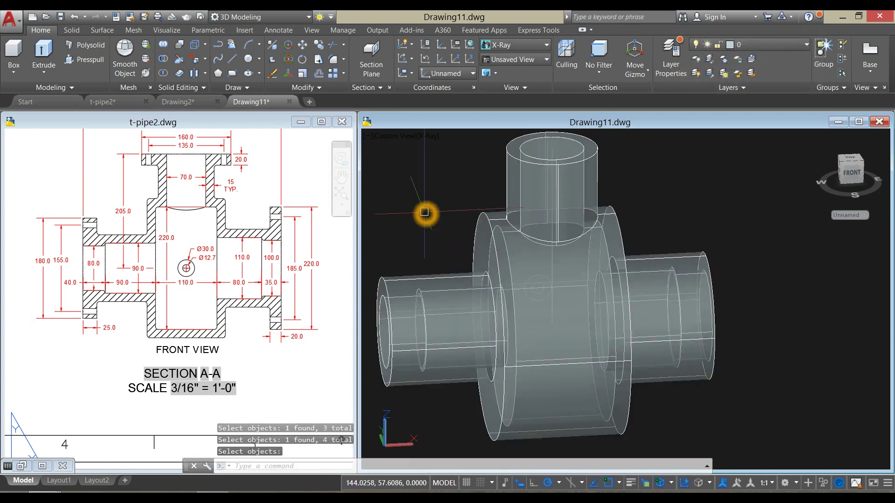
- Set the visual style to 2D Wireframe and select the inner and outer bodies in turn to check each one's extent
{"action": "scroll", "coordinate": [601, 183], "scroll_direction": "down", "scroll_amount": 3}
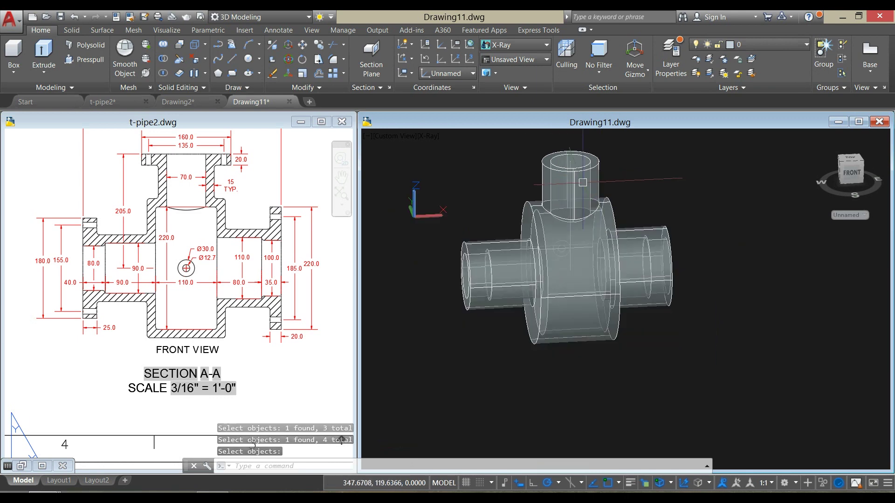
{"action": "left_click", "coordinate": [432, 135]}
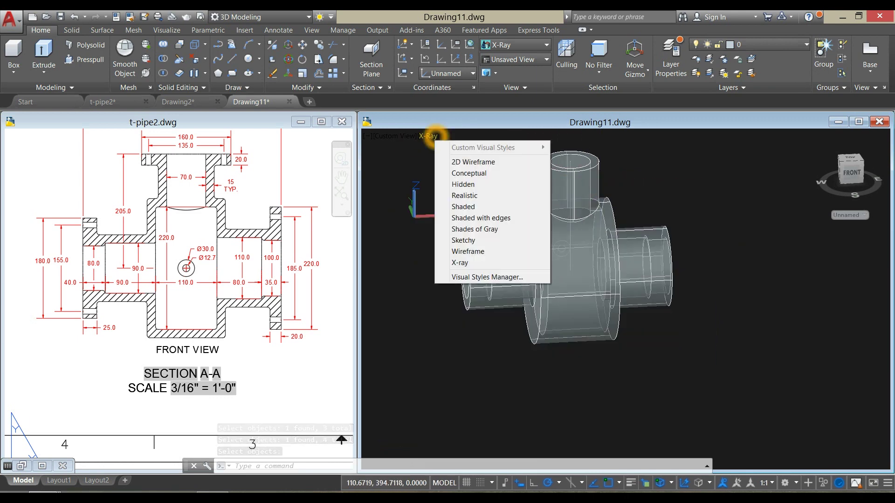
{"action": "left_click", "coordinate": [464, 160]}
{"action": "scroll", "coordinate": [551, 153], "scroll_direction": "up", "scroll_amount": 3}
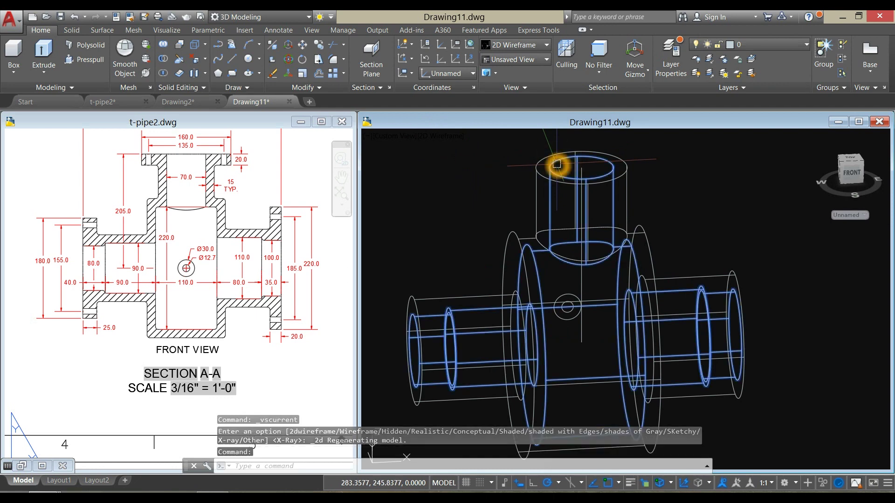
{"action": "middle_click_drag", "start_coordinate": [709, 250], "coordinate": [699, 223], "text": "shift"}
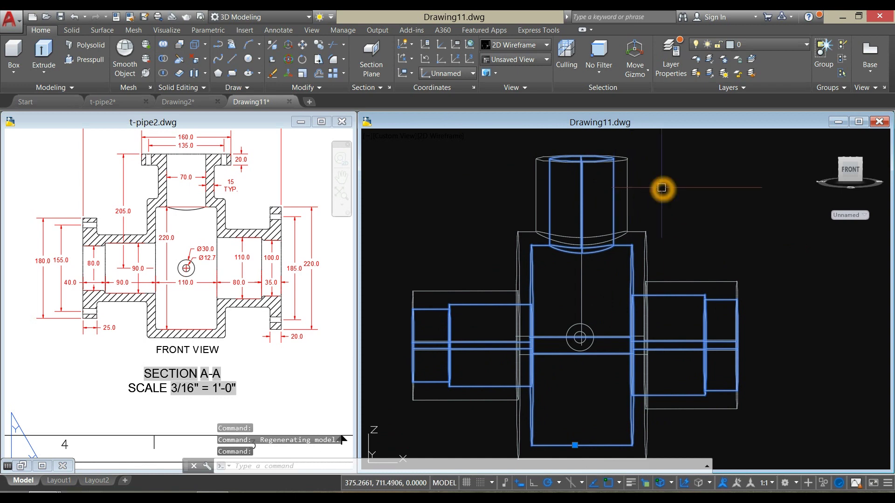
{"action": "key", "text": "Escape"}
{"action": "left_click", "coordinate": [629, 179]}
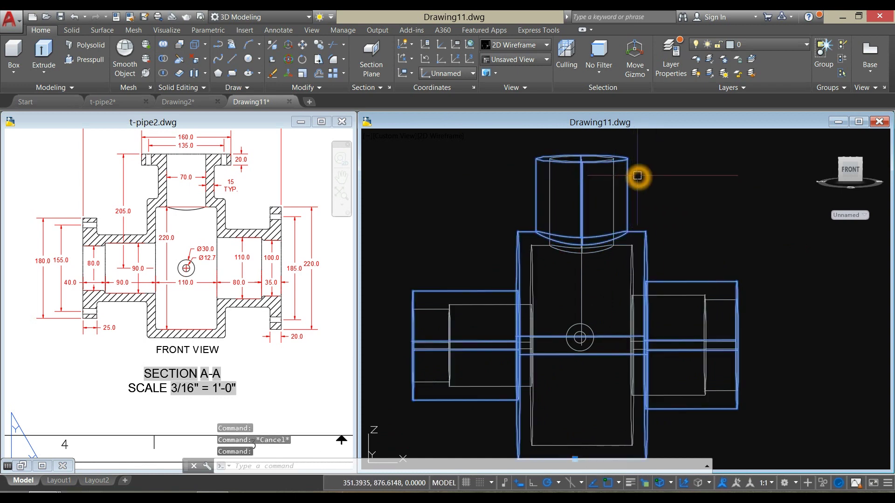
{"action": "key", "text": "Escape"}
{"action": "scroll", "coordinate": [651, 179], "scroll_direction": "down", "scroll_amount": 3}
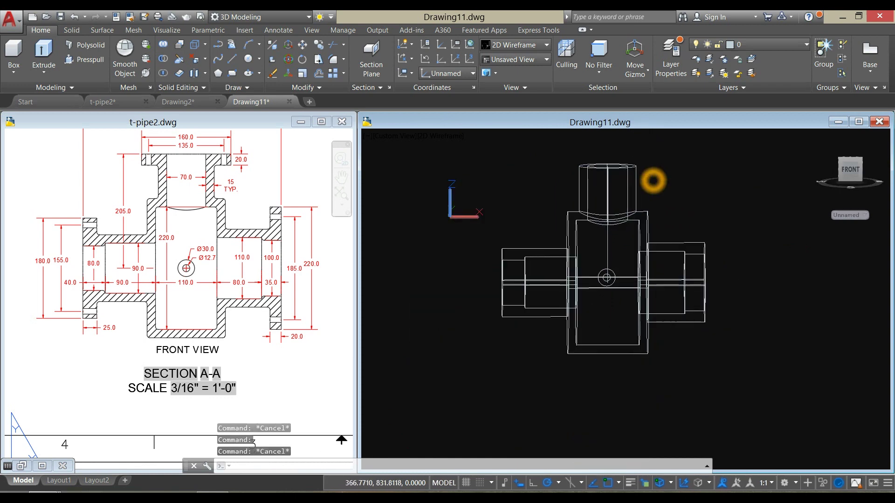
- Switch Drawing11 to the Right view and look up the small side boss's dimensions in the top view of t-pipe2.dwg
{"action": "middle_click_drag", "start_coordinate": [651, 180], "coordinate": [660, 193], "text": "shift"}
{"action": "scroll", "coordinate": [660, 193], "scroll_direction": "up", "scroll_amount": 2}
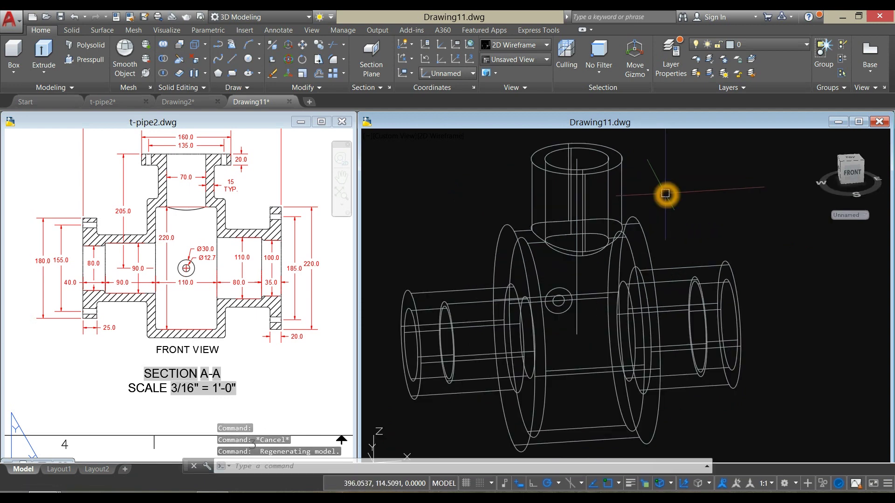
{"action": "middle_click_drag", "start_coordinate": [664, 192], "coordinate": [597, 284], "text": "shift"}
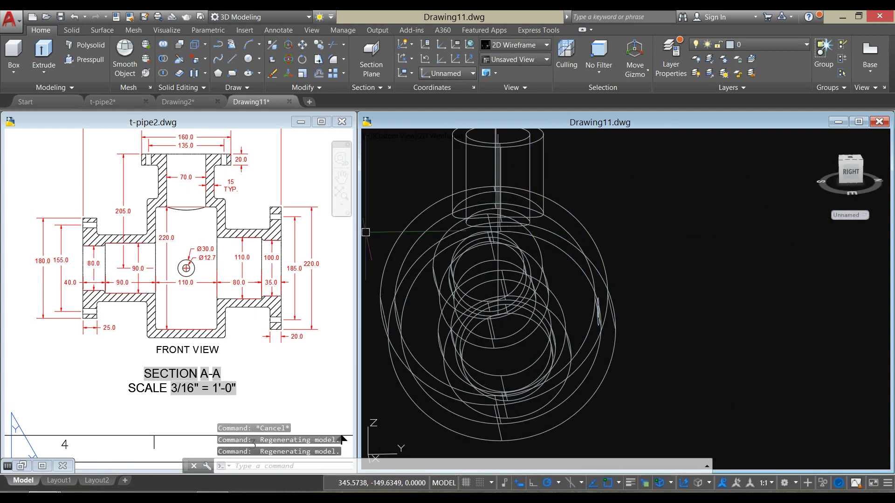
{"action": "left_click", "coordinate": [395, 136]}
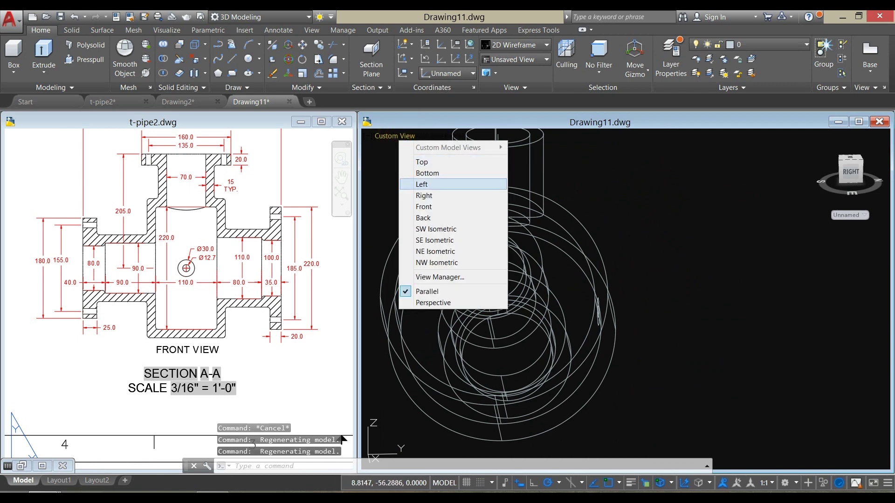
{"action": "left_click", "coordinate": [426, 195]}
{"action": "left_click", "coordinate": [258, 193]}
{"action": "middle_click_drag", "start_coordinate": [255, 188], "coordinate": [271, 353]}
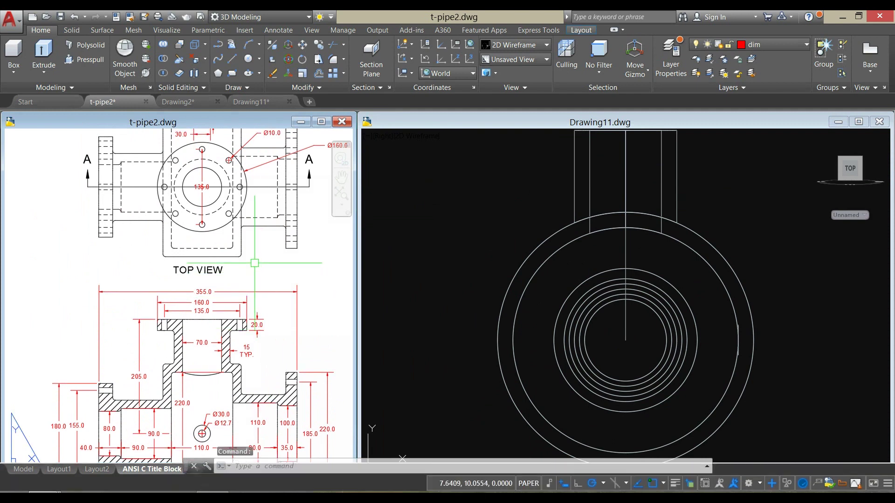
{"action": "middle_click_drag", "start_coordinate": [254, 221], "coordinate": [247, 303]}
{"action": "scroll", "coordinate": [211, 221], "scroll_direction": "up", "scroll_amount": 6}
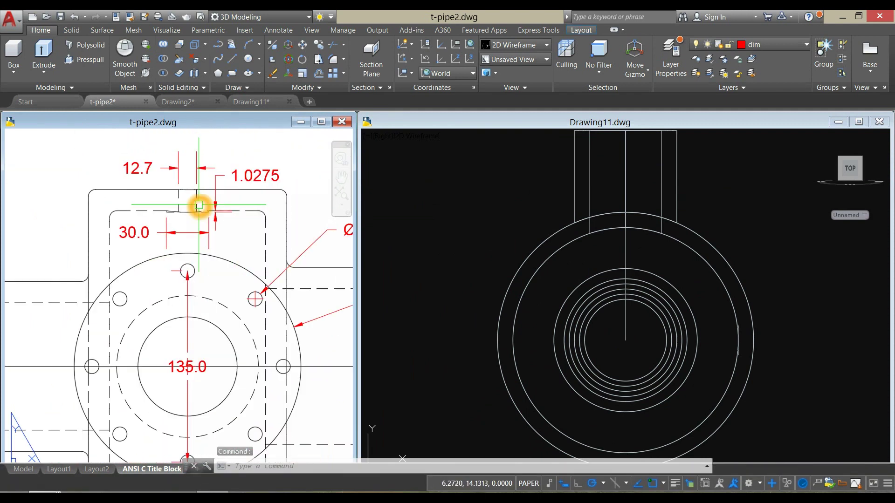
- In Drawing11, extrude the diameter 30 circle at the chamber's inner wall 1.0275 toward the chamber's centre
{"action": "left_click", "coordinate": [761, 295]}
{"action": "scroll", "coordinate": [662, 282], "scroll_direction": "up", "scroll_amount": 6}
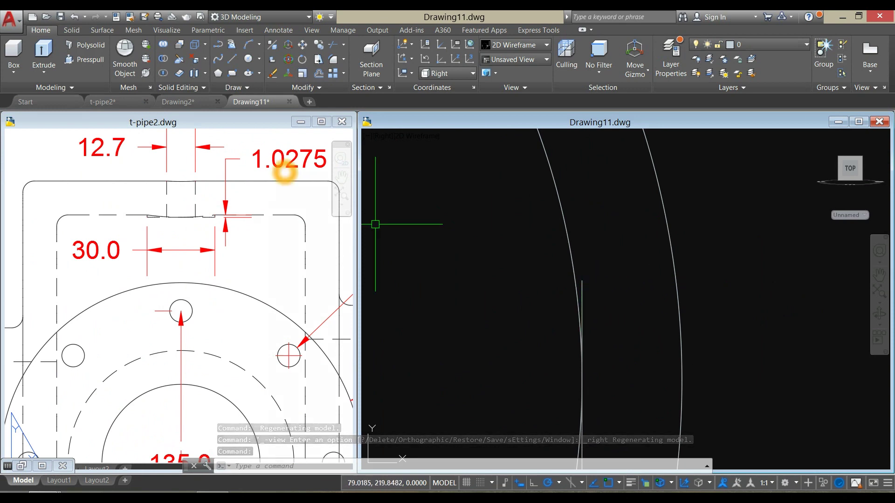
{"action": "left_click", "coordinate": [583, 282]}
{"action": "left_click", "coordinate": [44, 49]}
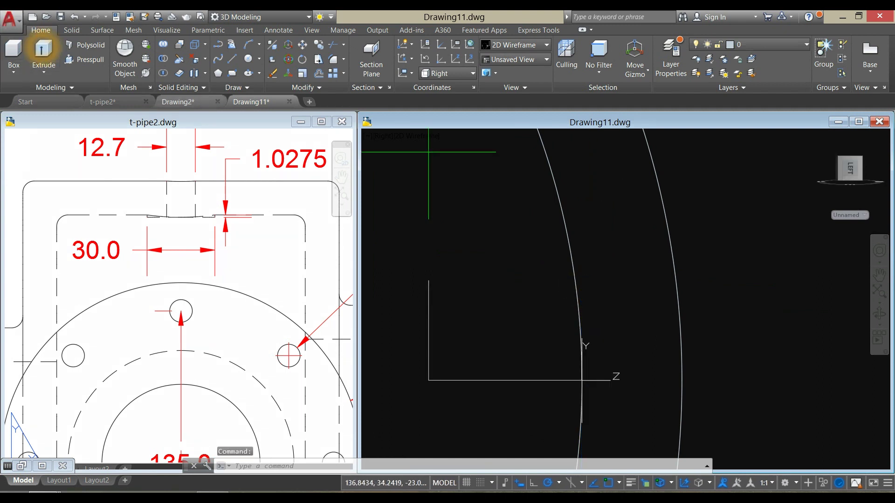
{"action": "type", "text": "1.0"}
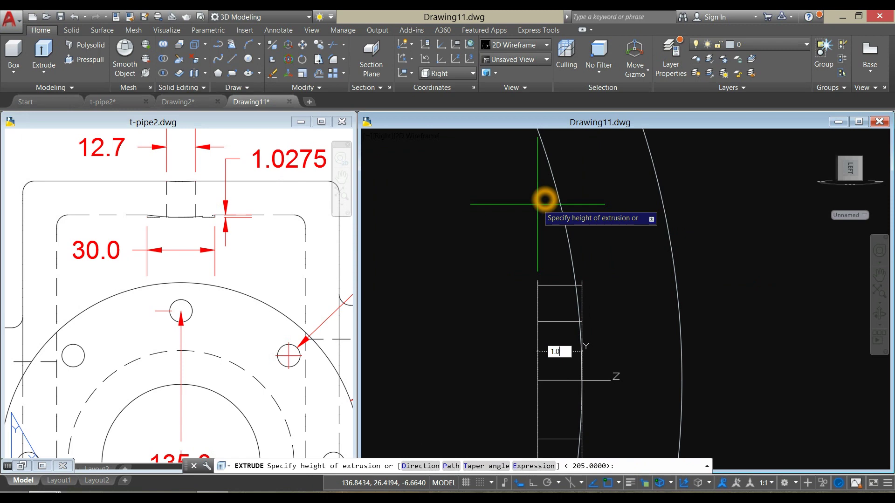
{"action": "type", "text": "275"}
{"action": "key", "text": "Return"}
{"action": "middle_click_drag", "start_coordinate": [543, 208], "coordinate": [576, 199]}
{"action": "scroll", "coordinate": [585, 201], "scroll_direction": "down", "scroll_amount": 2}
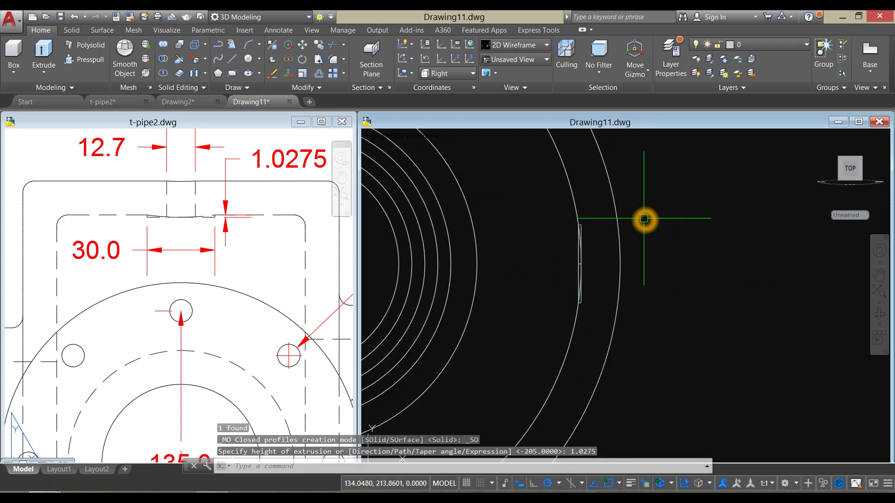
- Extrude the diameter 12.7 circle inside the boss outward well past the chamber's outer wall
{"action": "middle_click_drag", "start_coordinate": [645, 219], "coordinate": [575, 255], "text": "shift"}
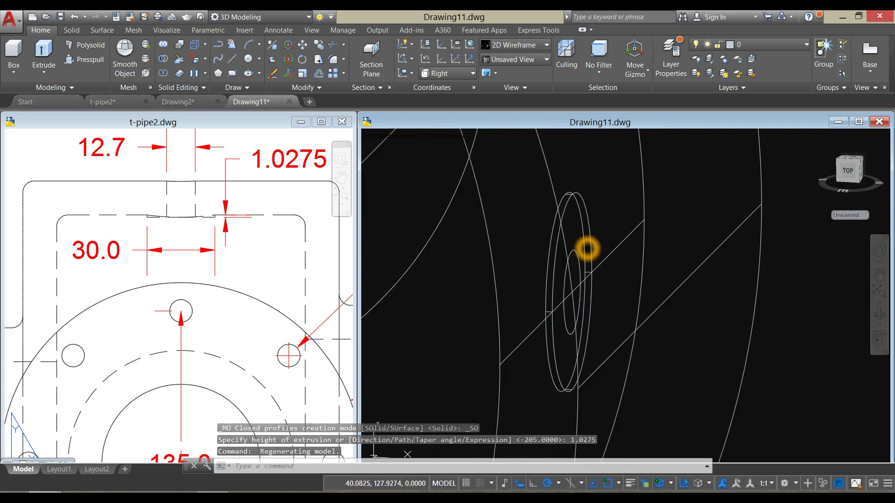
{"action": "left_click", "coordinate": [572, 259]}
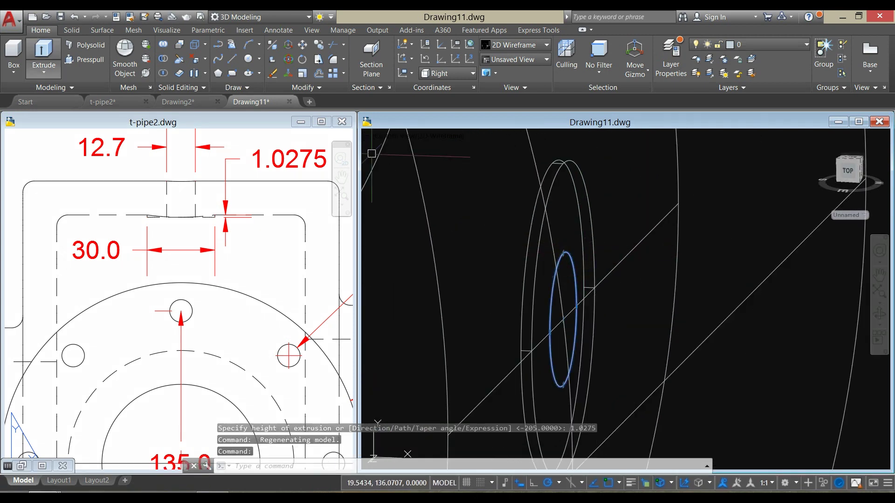
{"action": "left_click", "coordinate": [54, 45]}
{"action": "scroll", "coordinate": [526, 189], "scroll_direction": "down", "scroll_amount": 4}
{"action": "middle_click_drag", "start_coordinate": [526, 190], "coordinate": [424, 162]}
{"action": "left_click", "coordinate": [697, 186]}
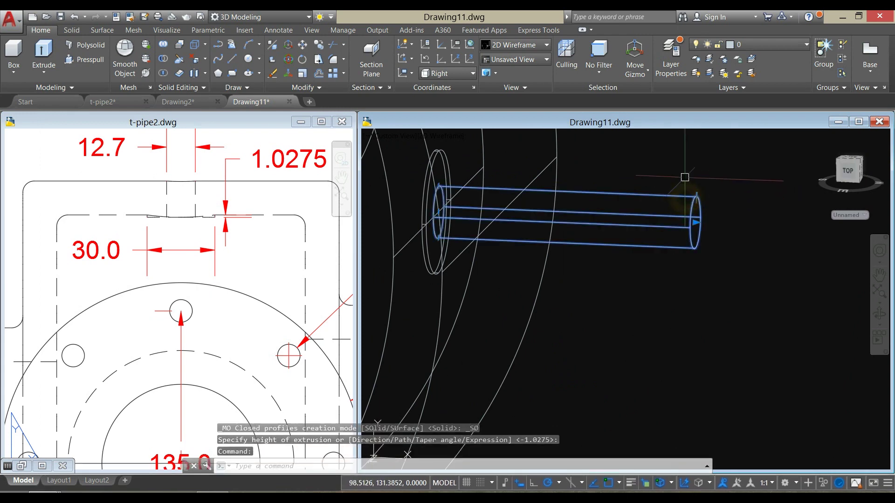
- Move the diameter 12.7 cylinder a short way inward along its axis so that it passes fully through the thin disc
{"action": "right_click", "coordinate": [684, 177]}
{"action": "left_click", "coordinate": [718, 234]}
{"action": "left_click", "coordinate": [735, 232]}
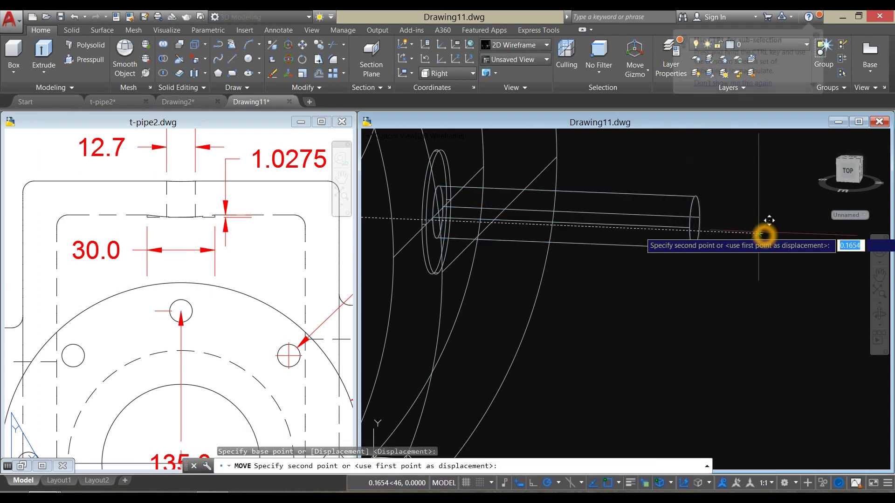
{"action": "left_click", "coordinate": [721, 232]}
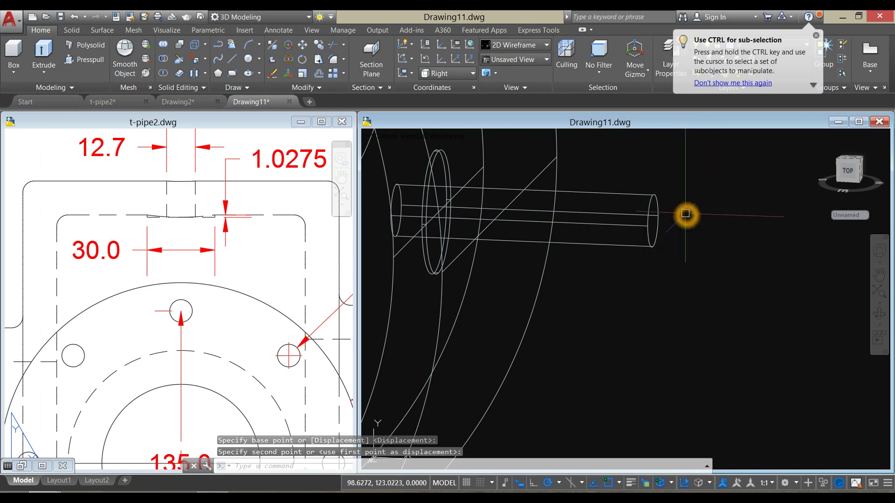
{"action": "scroll", "coordinate": [686, 211], "scroll_direction": "down", "scroll_amount": 2}
{"action": "middle_click_drag", "start_coordinate": [681, 205], "coordinate": [707, 201], "text": "shift"}
{"action": "scroll", "coordinate": [623, 186], "scroll_direction": "down", "scroll_amount": 5}
{"action": "middle_click_drag", "start_coordinate": [622, 186], "coordinate": [680, 247]}
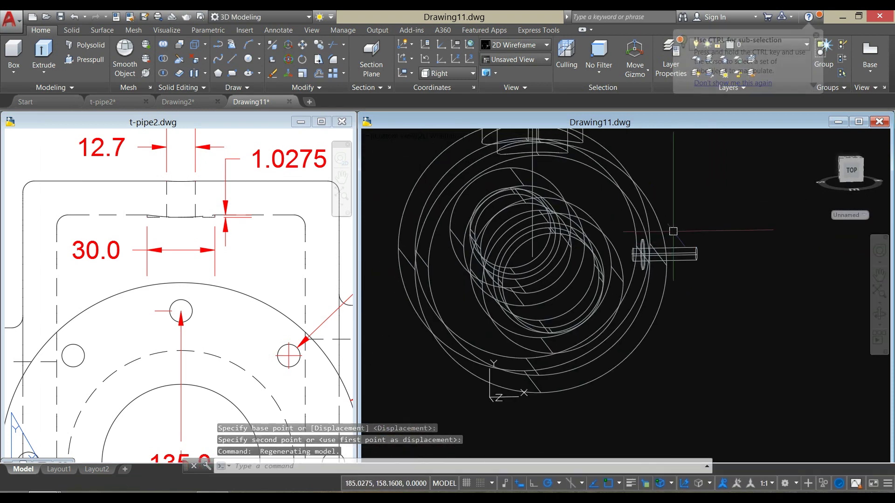
- Display the Drawing11 model in the Shaded with edges style, with the whole T-pipe in view at an angle
{"action": "left_click", "coordinate": [399, 137]}
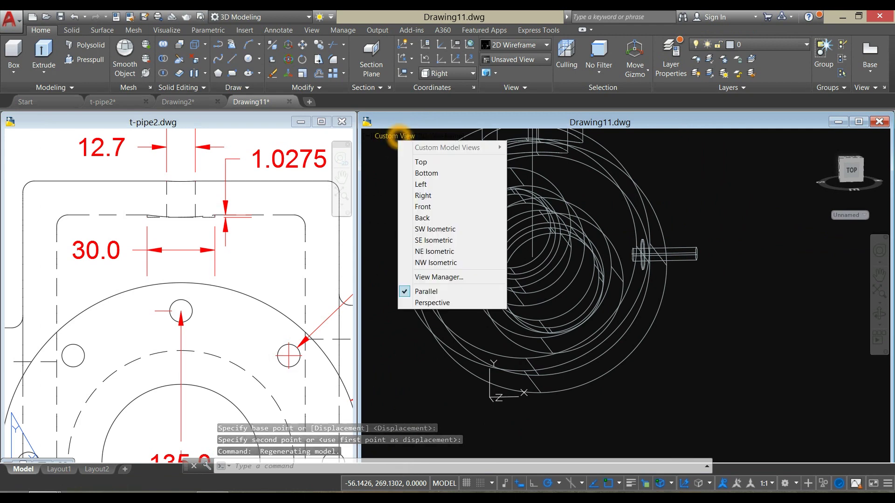
{"action": "left_click", "coordinate": [425, 136]}
{"action": "left_click", "coordinate": [426, 136]}
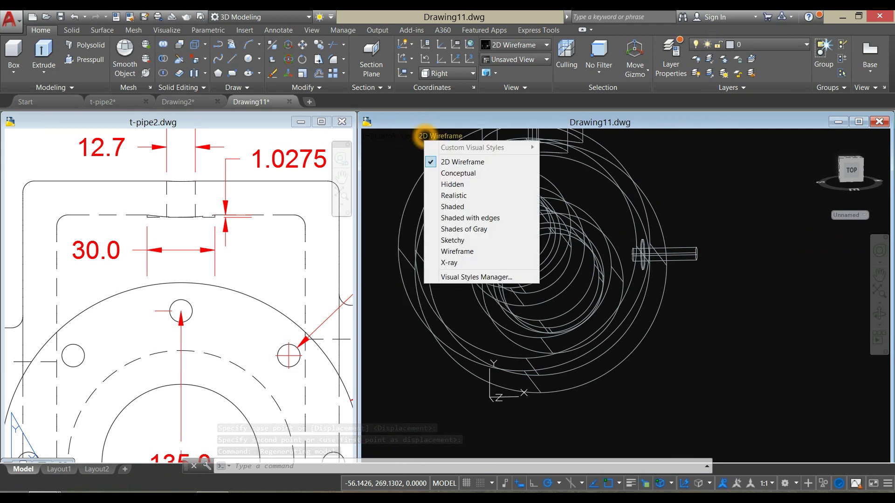
{"action": "left_click", "coordinate": [466, 218]}
{"action": "middle_click_drag", "start_coordinate": [467, 215], "coordinate": [505, 232], "text": "shift"}
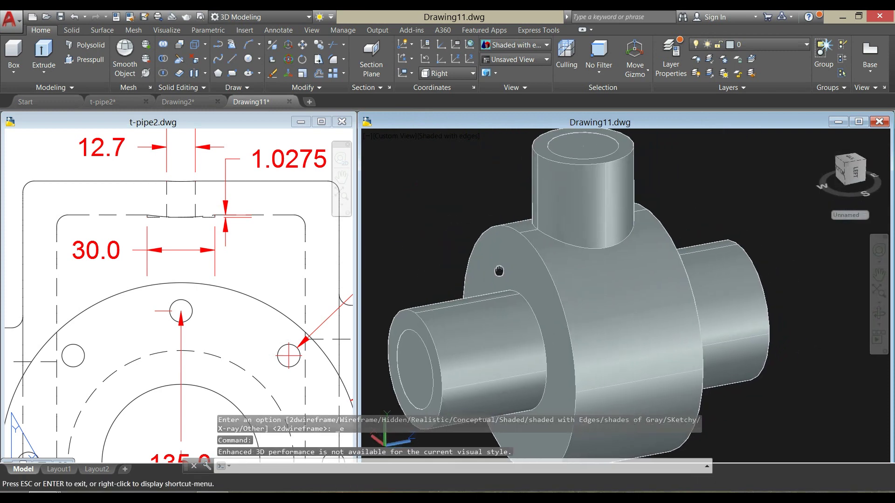
{"action": "scroll", "coordinate": [506, 233], "scroll_direction": "down", "scroll_amount": 3}
{"action": "scroll", "coordinate": [503, 232], "scroll_direction": "down", "scroll_amount": 3}
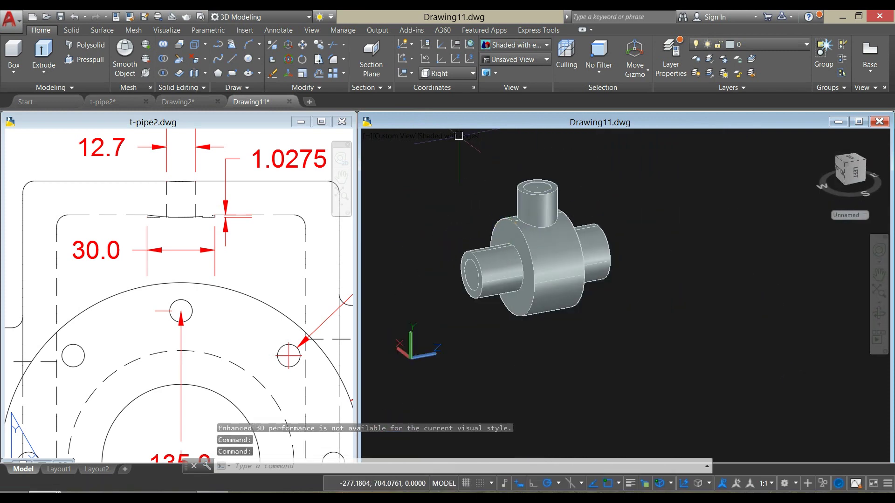
- Subtract the inner bore and chamber solid from the united outer body to hollow out the T-pipe
{"action": "left_click", "coordinate": [163, 59]}
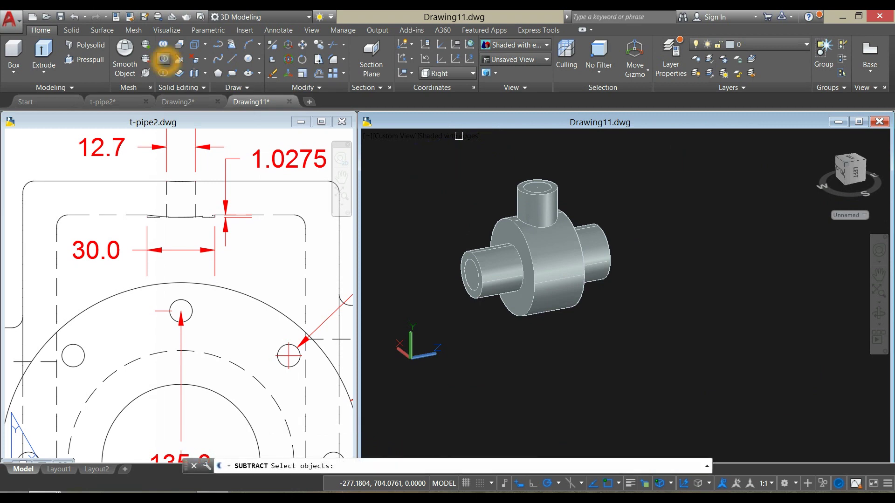
{"action": "scroll", "coordinate": [471, 187], "scroll_direction": "up", "scroll_amount": 3}
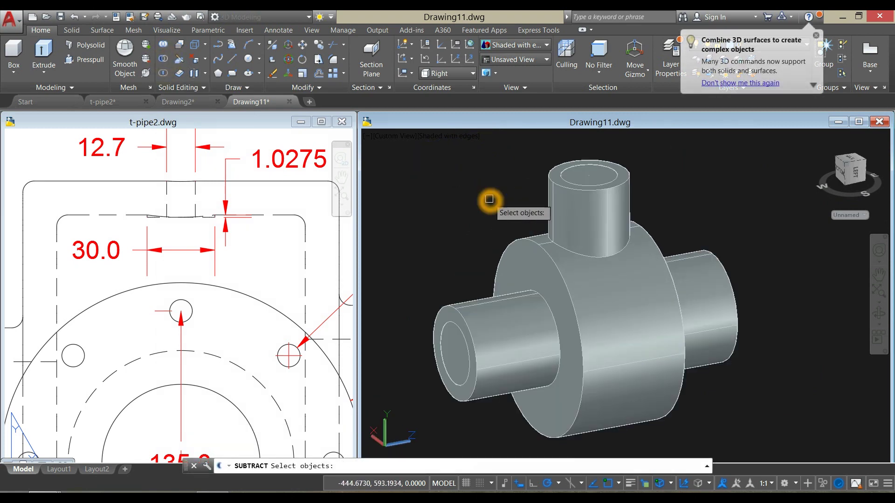
{"action": "left_click", "coordinate": [552, 182]}
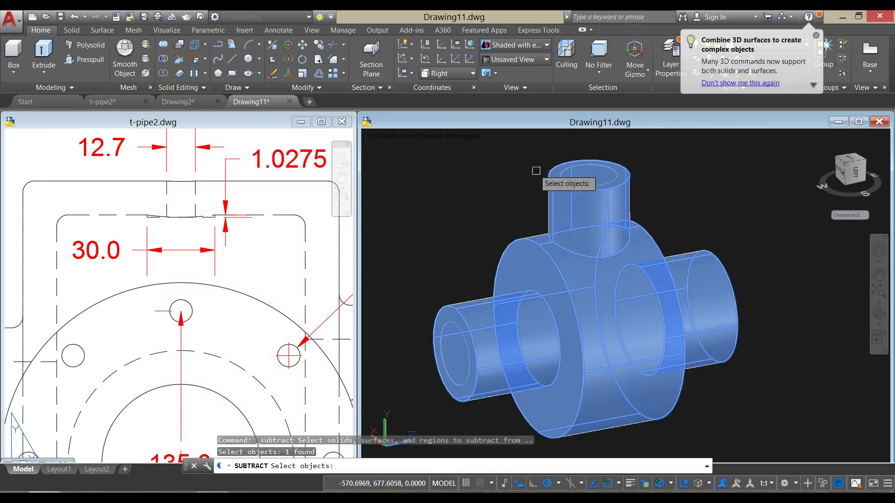
{"action": "right_click", "coordinate": [505, 163]}
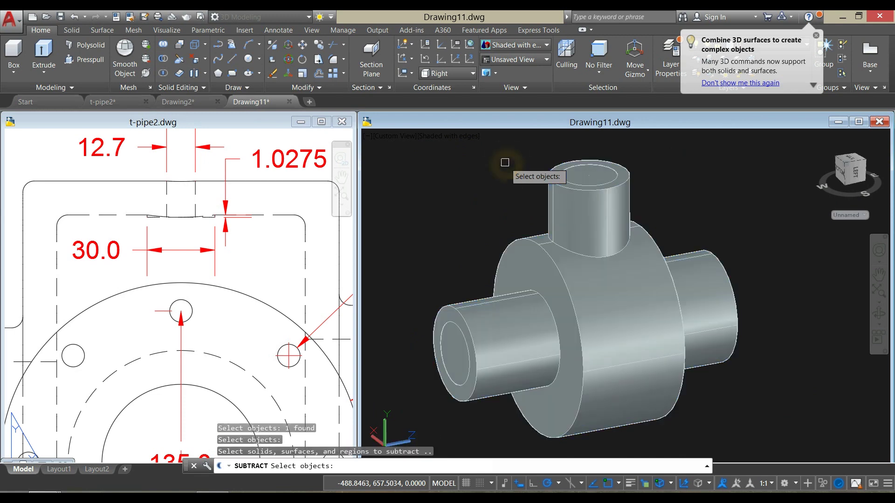
{"action": "left_click", "coordinate": [588, 172]}
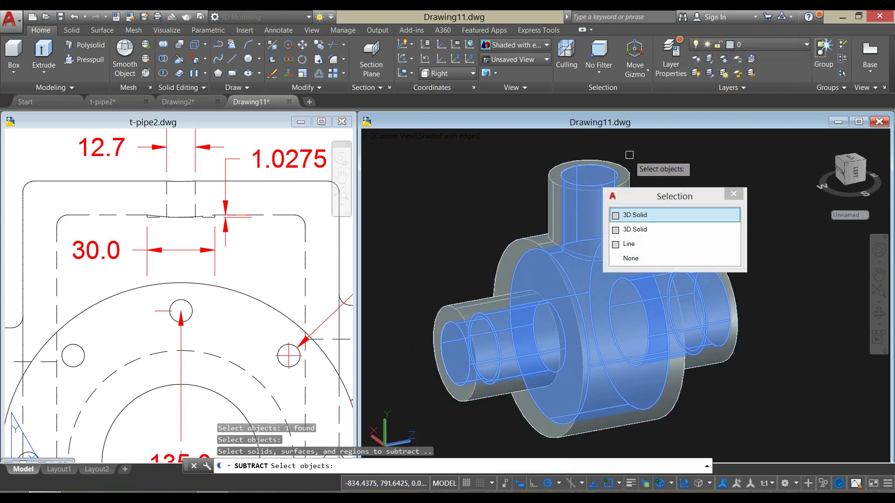
{"action": "key", "text": "Return"}
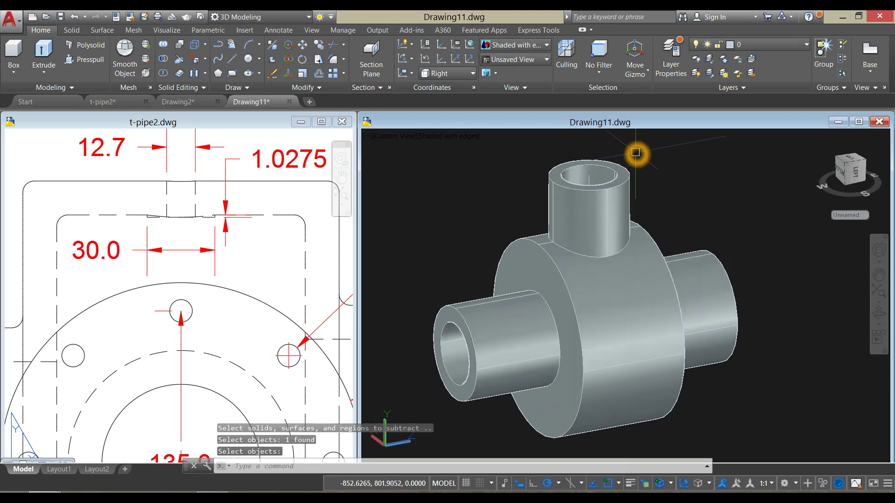
- Display the model in 2D Wireframe from the side where the small cylinder leaves the chamber
{"action": "middle_click", "coordinate": [635, 153], "text": "shift"}
{"action": "left_click", "coordinate": [753, 250]}
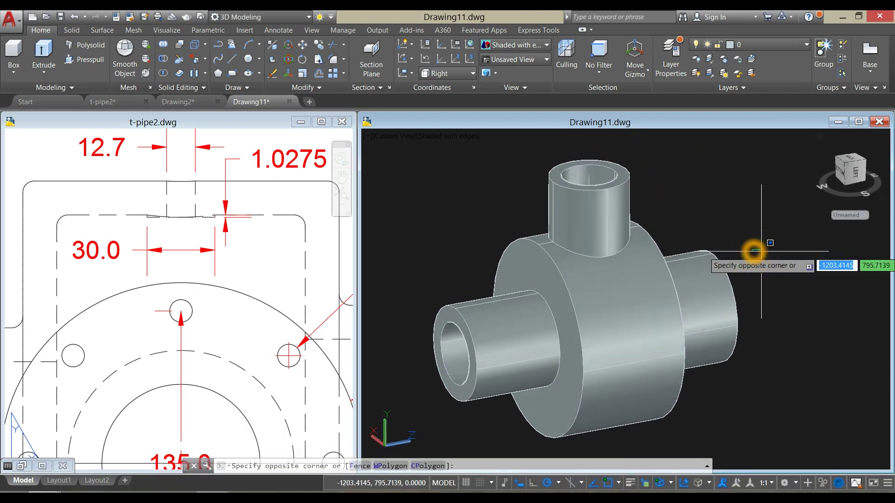
{"action": "left_click", "coordinate": [761, 251]}
{"action": "middle_click_drag", "start_coordinate": [761, 251], "coordinate": [540, 242], "text": "shift"}
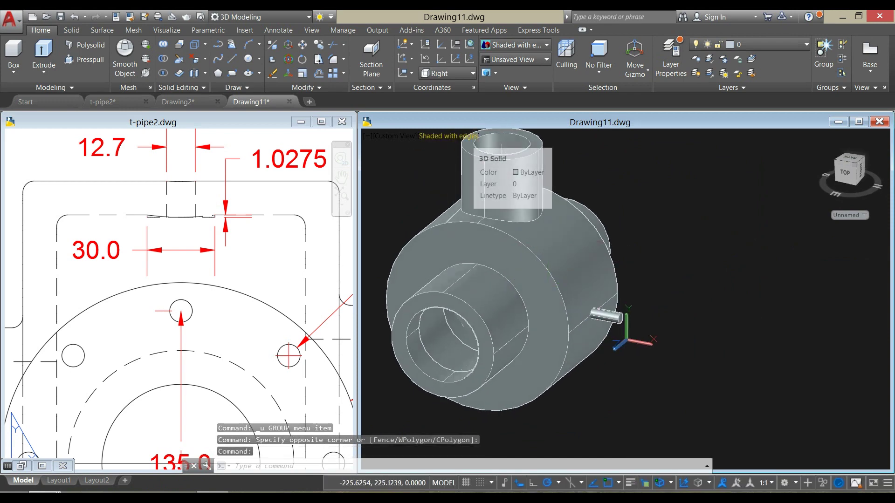
{"action": "left_click", "coordinate": [468, 136]}
{"action": "left_click", "coordinate": [504, 162]}
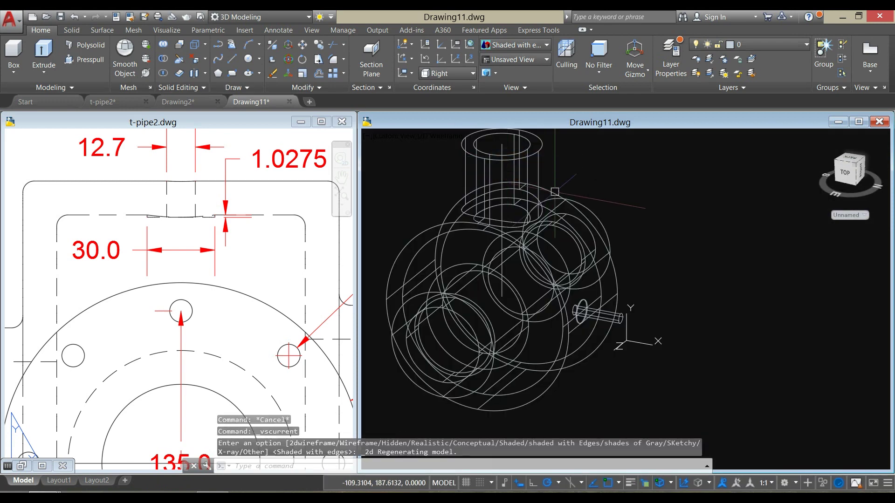
- Unite the thin diameter 30 disc at the chamber's inner wall with the hollow pipe body
{"action": "scroll", "coordinate": [585, 299], "scroll_direction": "up", "scroll_amount": 5}
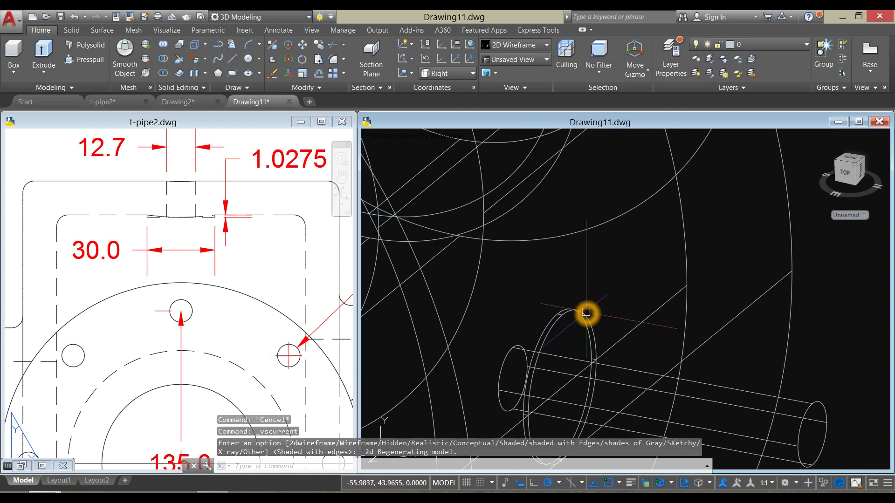
{"action": "left_click", "coordinate": [586, 312]}
{"action": "scroll", "coordinate": [586, 286], "scroll_direction": "down", "scroll_amount": 4}
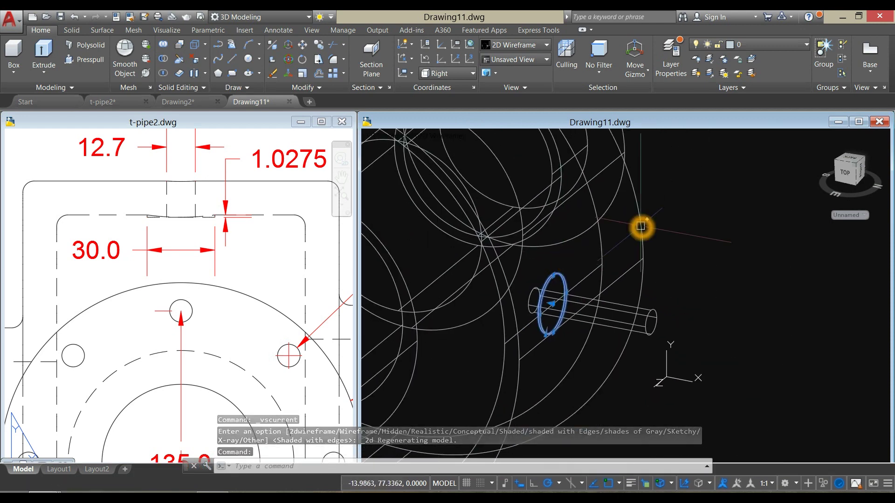
{"action": "key", "text": "Escape"}
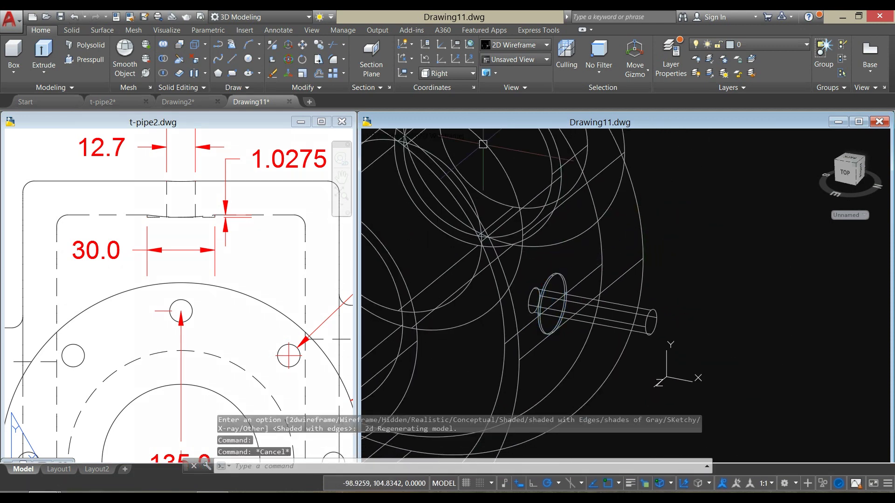
{"action": "left_click", "coordinate": [162, 44]}
{"action": "scroll", "coordinate": [560, 279], "scroll_direction": "up", "scroll_amount": 2}
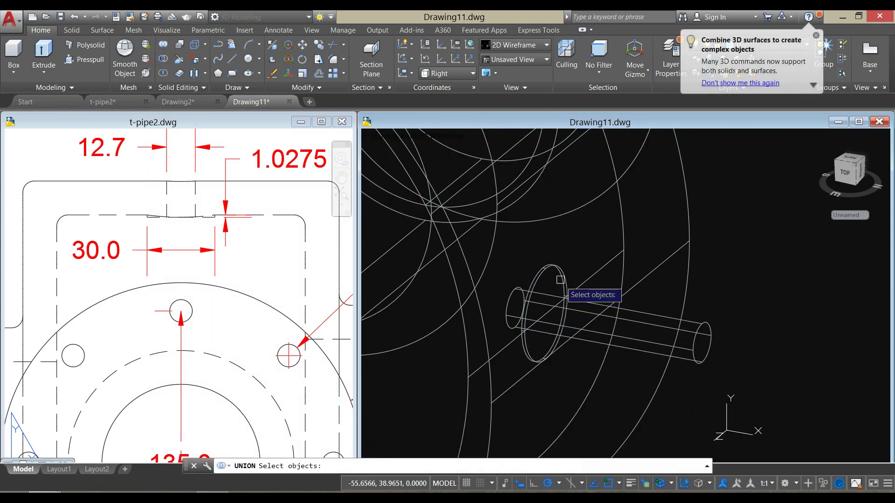
{"action": "left_click", "coordinate": [557, 270]}
{"action": "left_click", "coordinate": [689, 206]}
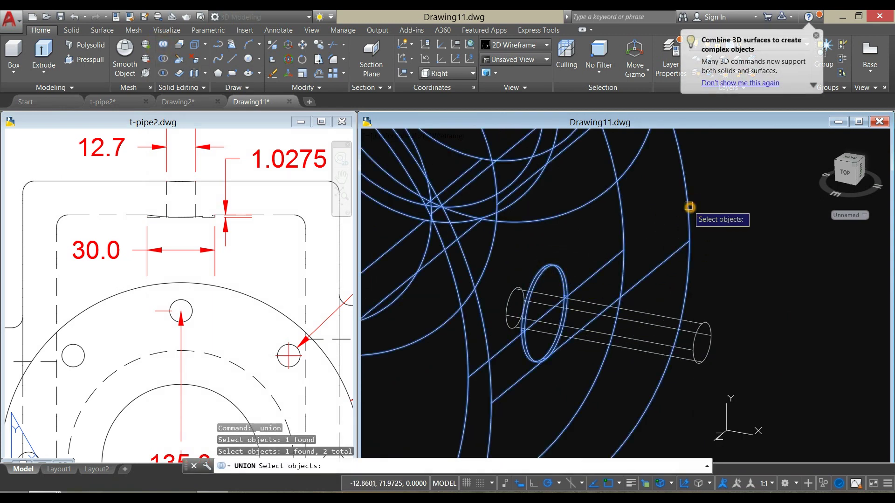
{"action": "key", "text": "Return"}
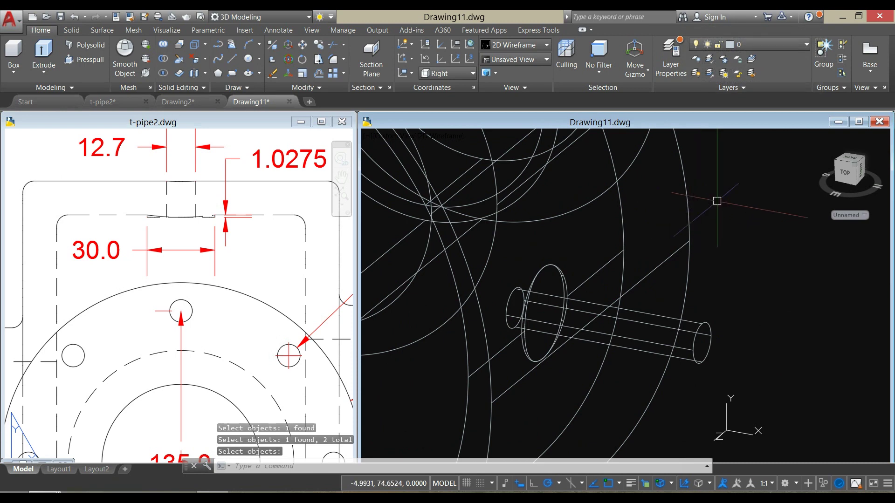
- Subtract the diameter 12.7 cylinder from the pipe body to cut the hole through the chamber wall and boss
{"action": "left_click", "coordinate": [164, 58]}
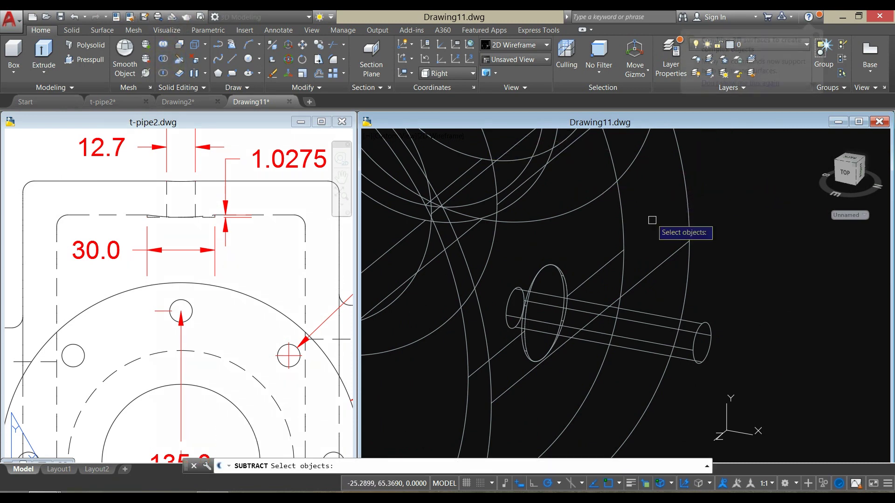
{"action": "left_click", "coordinate": [686, 222]}
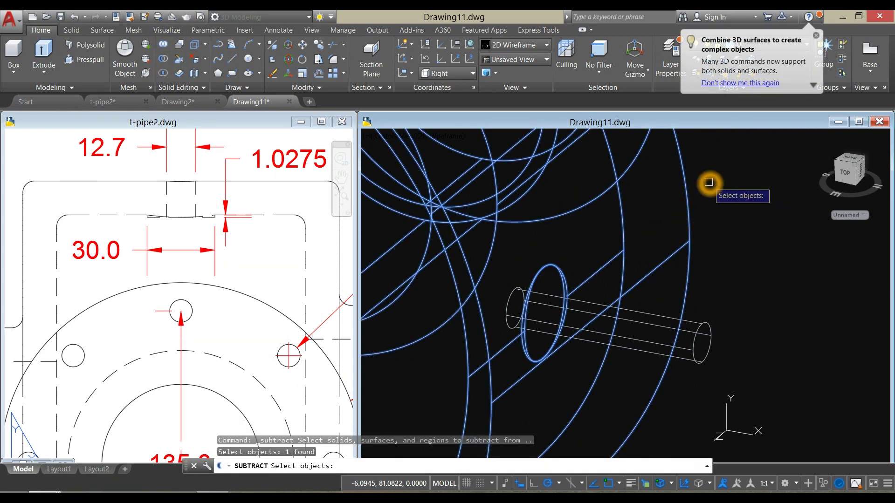
{"action": "right_click", "coordinate": [708, 182]}
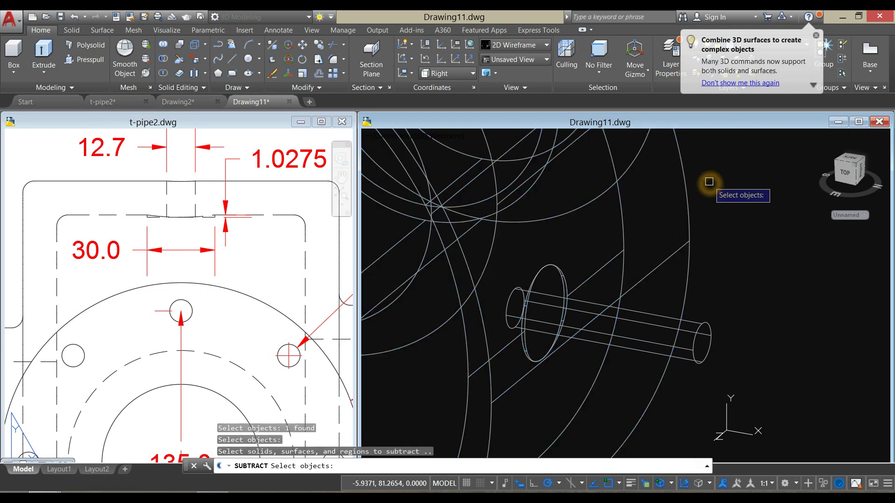
{"action": "left_click", "coordinate": [704, 323]}
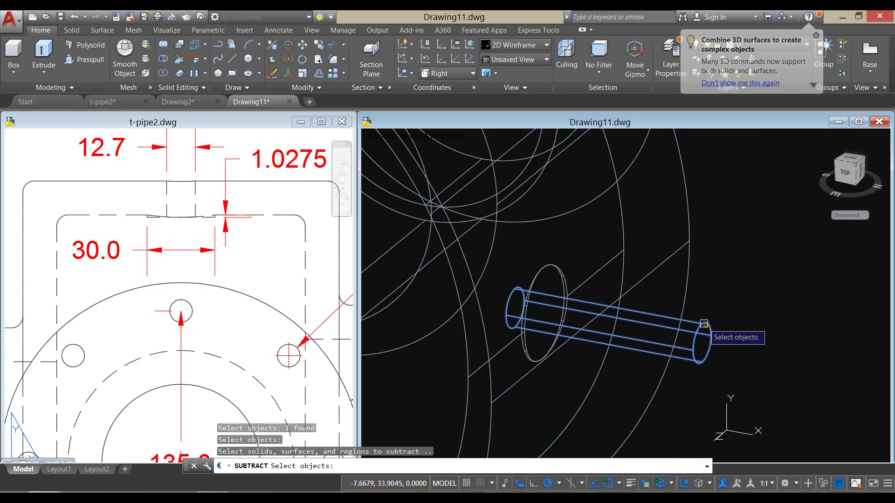
{"action": "scroll", "coordinate": [703, 301], "scroll_direction": "down", "scroll_amount": 2}
{"action": "middle_click_drag", "start_coordinate": [703, 301], "coordinate": [672, 285]}
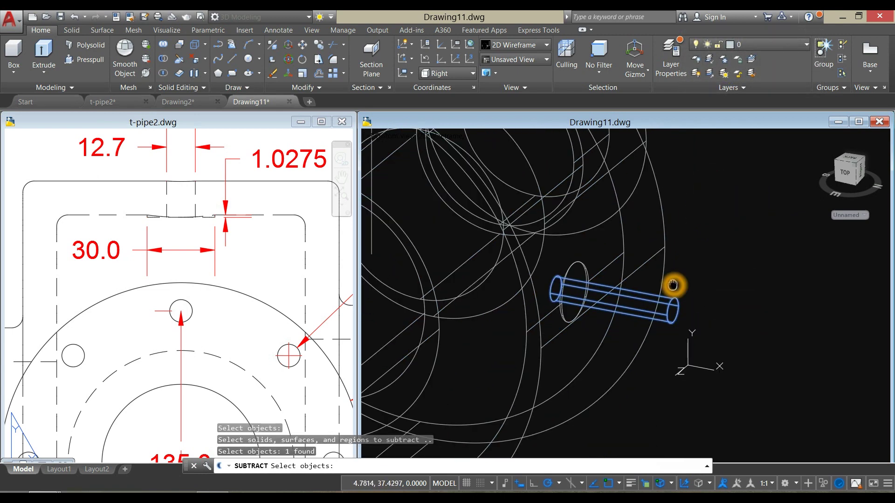
{"action": "right_click", "coordinate": [689, 263]}
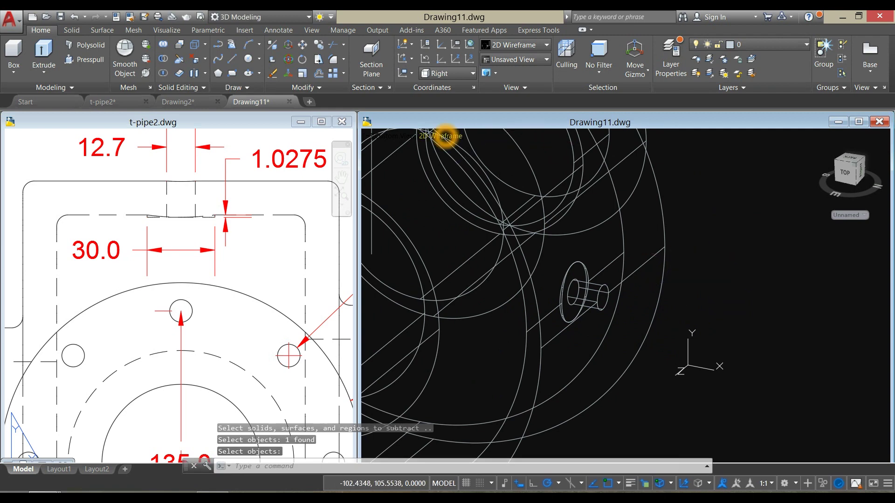
- Check the small hole and boss in the X-Ray style and return the display to Shaded with edges
{"action": "left_click", "coordinate": [440, 136]}
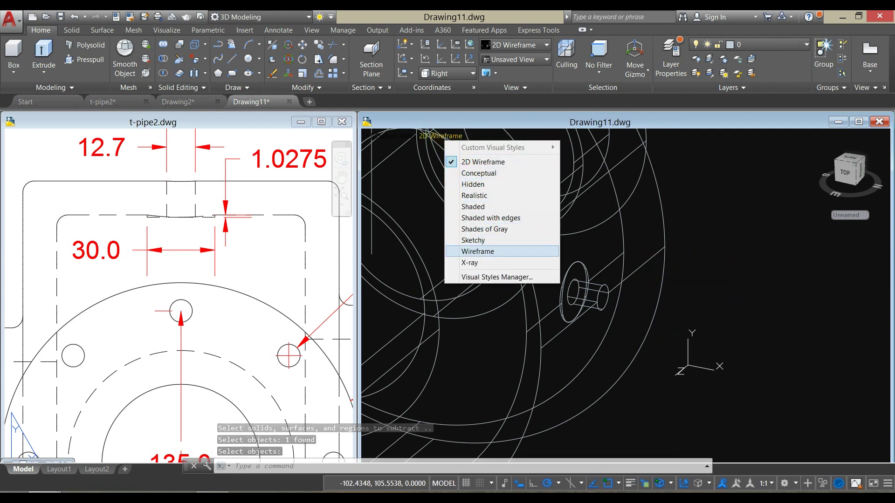
{"action": "left_click", "coordinate": [469, 262]}
{"action": "middle_click_drag", "start_coordinate": [691, 266], "coordinate": [557, 248], "text": "shift"}
{"action": "scroll", "coordinate": [655, 251], "scroll_direction": "down", "scroll_amount": 6}
{"action": "left_click", "coordinate": [428, 135]}
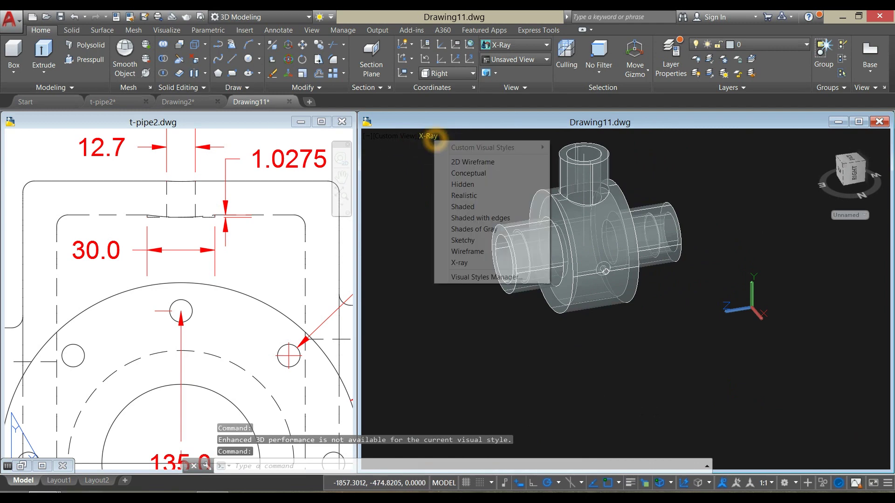
{"action": "left_click", "coordinate": [484, 218]}
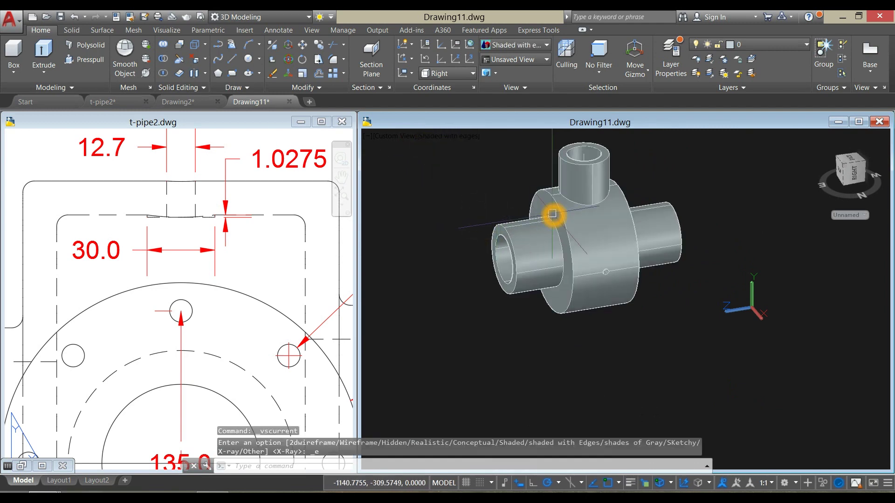
- Examine the sectional front view's dimensions in t-pipe2.dwg and the opposite side of the model in Drawing11
{"action": "middle_click_drag", "start_coordinate": [555, 200], "coordinate": [534, 246]}
{"action": "left_click", "coordinate": [309, 278]}
{"action": "scroll", "coordinate": [289, 260], "scroll_direction": "down", "scroll_amount": 4}
{"action": "middle_click_drag", "start_coordinate": [289, 256], "coordinate": [217, 218]}
{"action": "scroll", "coordinate": [219, 218], "scroll_direction": "down", "scroll_amount": 5}
{"action": "scroll", "coordinate": [203, 401], "scroll_direction": "up", "scroll_amount": 5}
{"action": "left_click", "coordinate": [463, 296]}
{"action": "scroll", "coordinate": [462, 296], "scroll_direction": "up", "scroll_amount": 2}
{"action": "middle_click_drag", "start_coordinate": [462, 296], "coordinate": [437, 292]}
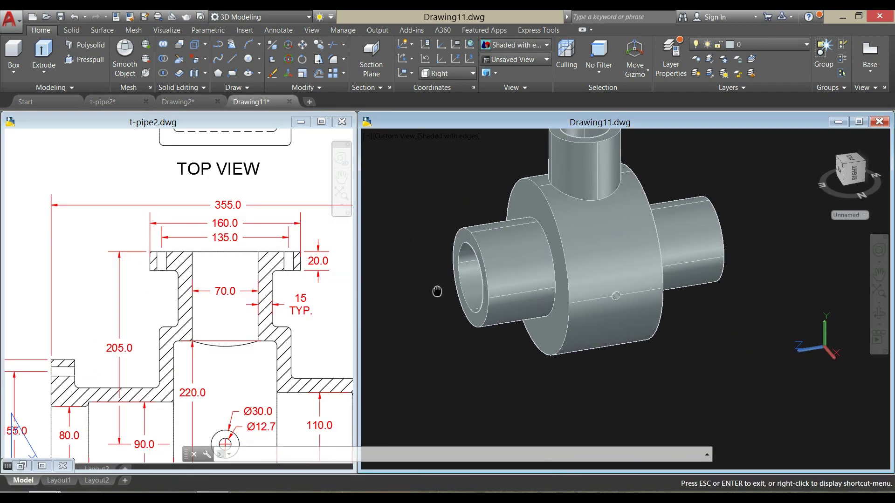
{"action": "middle_click_drag", "start_coordinate": [445, 264], "coordinate": [688, 246], "text": "shift"}
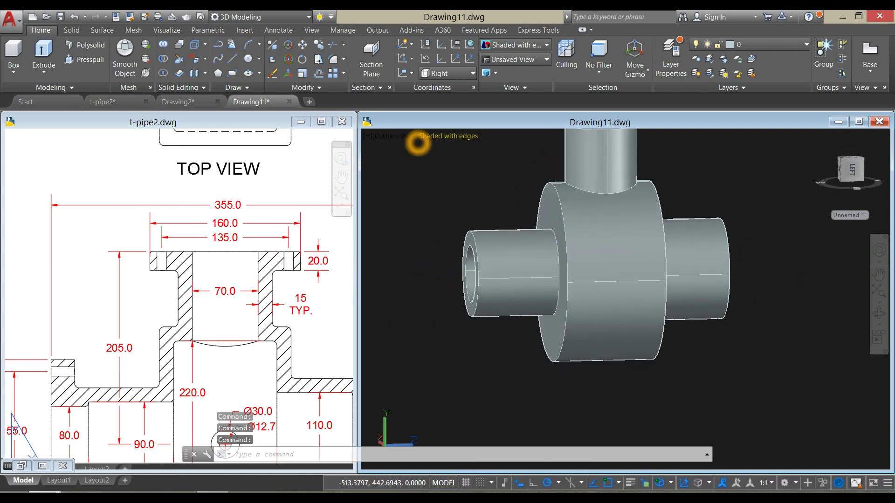
- Set Drawing11 to the Front view and look up the left flange's dimensions in the section view of t-pipe2.dwg
{"action": "left_click", "coordinate": [410, 136]}
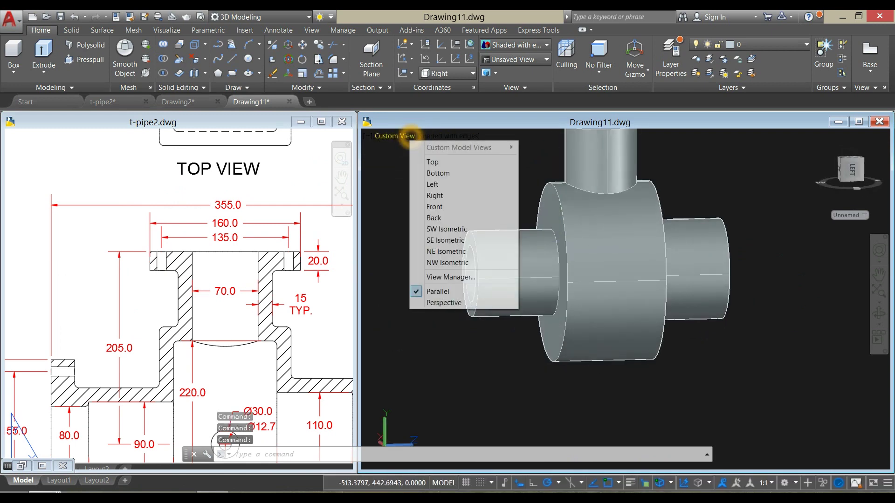
{"action": "left_click", "coordinate": [450, 207]}
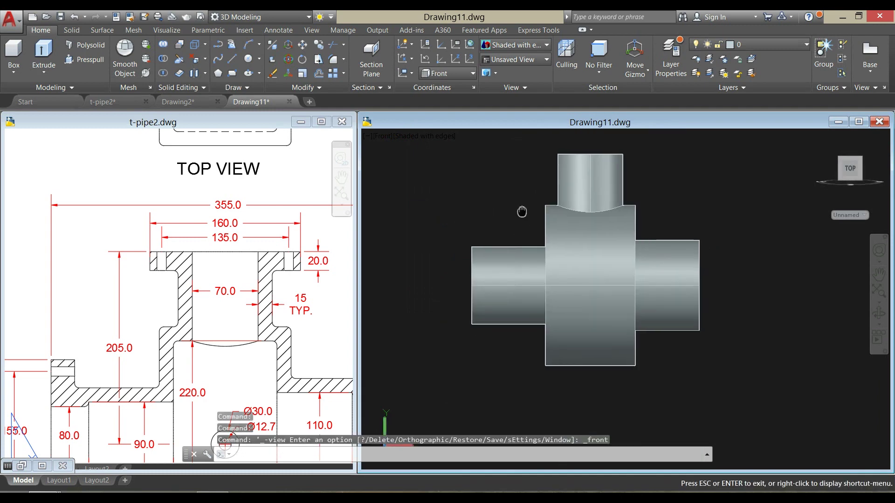
{"action": "left_click", "coordinate": [240, 299]}
{"action": "mouse_move", "coordinate": [239, 300]}
{"action": "middle_mouse_down"}
{"action": "mouse_move", "coordinate": [295, 210]}
{"action": "mouse_move", "coordinate": [294, 189]}
{"action": "middle_mouse_up"}
- Reorient the UCS so its Z axis runs parallel to the left pipe, pointing outward from its open end
{"action": "left_click", "coordinate": [461, 219]}
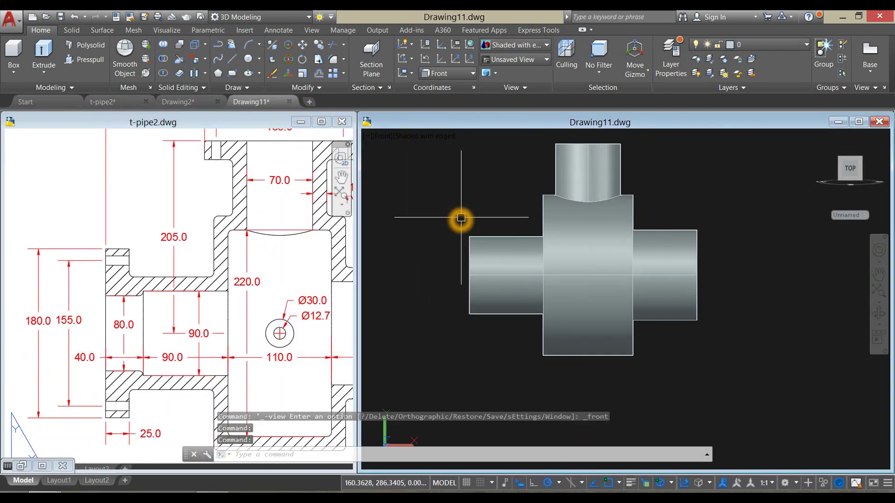
{"action": "middle_click_drag", "start_coordinate": [461, 219], "coordinate": [479, 205], "text": "shift"}
{"action": "scroll", "coordinate": [479, 262], "scroll_direction": "up", "scroll_amount": 2}
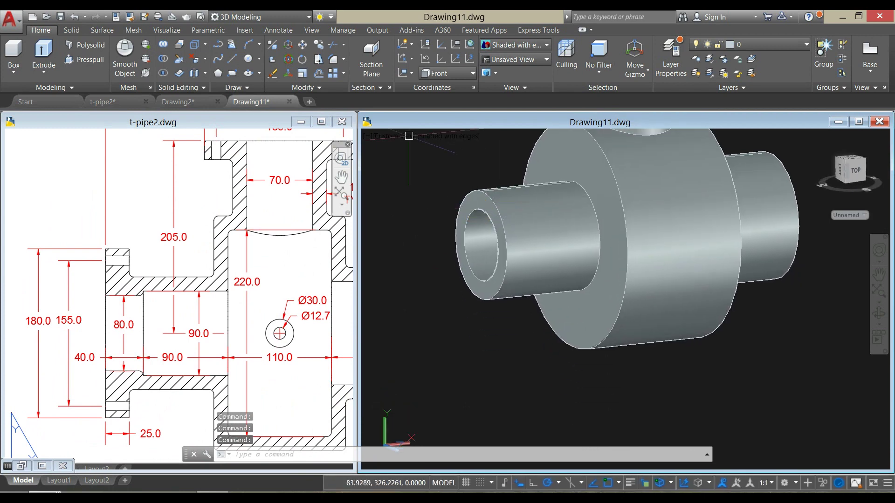
{"action": "left_click", "coordinate": [455, 59]}
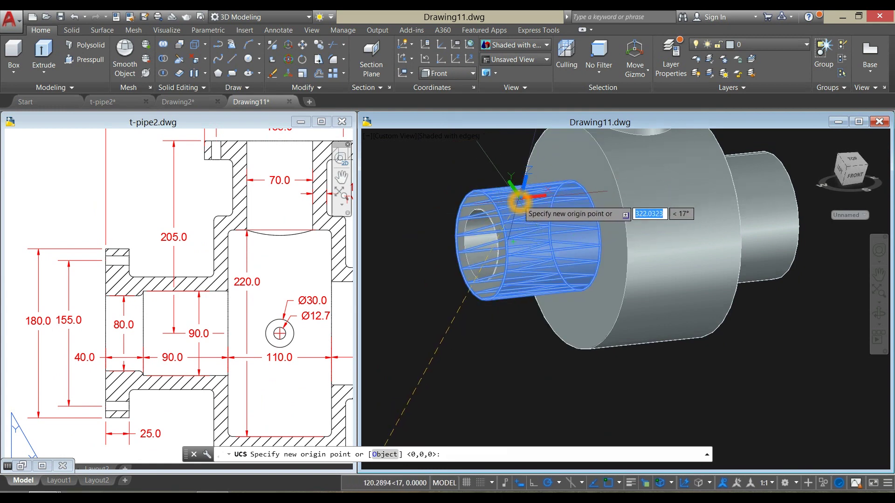
{"action": "left_click", "coordinate": [521, 354]}
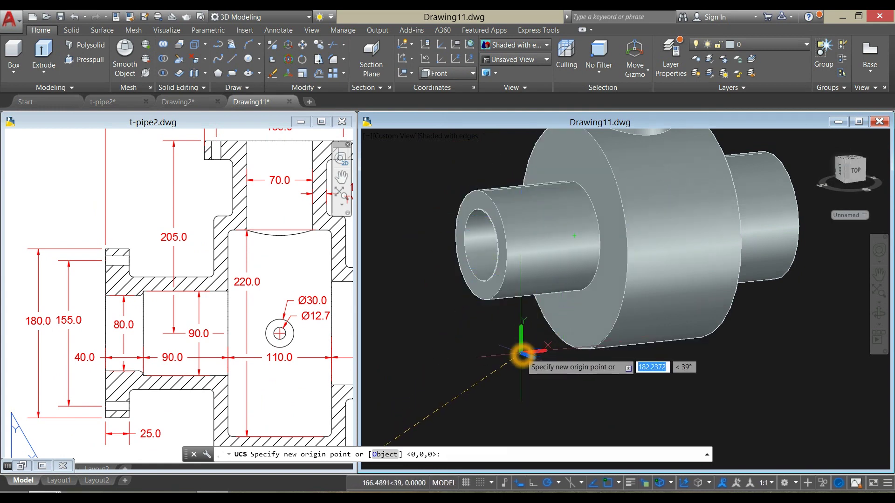
{"action": "left_click", "coordinate": [441, 361]}
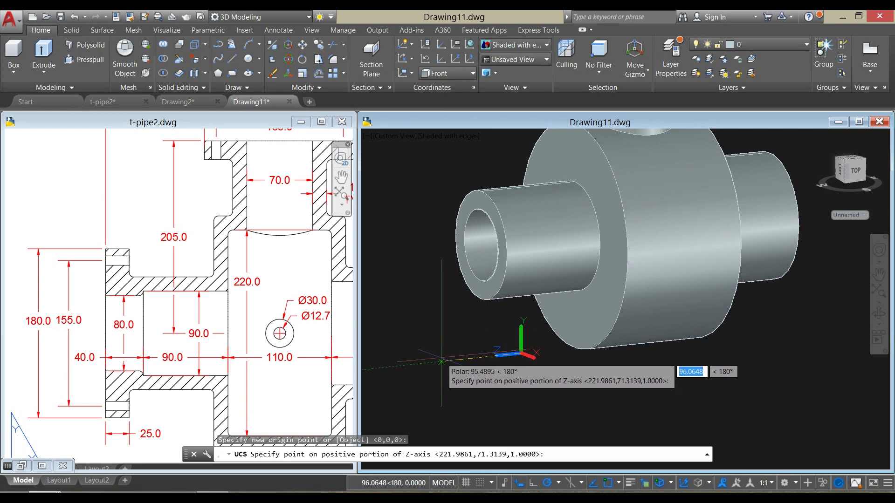
{"action": "left_click", "coordinate": [440, 361]}
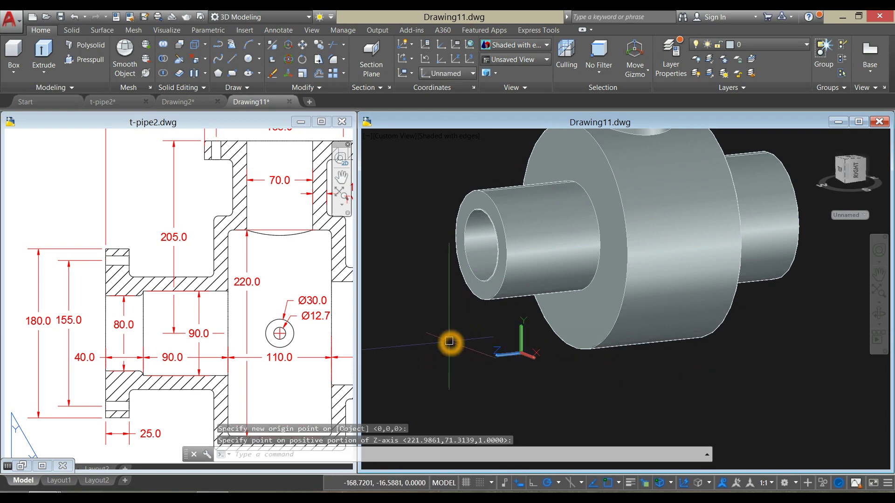
- Draw a diameter 180 circle centred on the left pipe's open end for the flange outline
{"action": "type", "text": "c"}
{"action": "key", "text": "Return"}
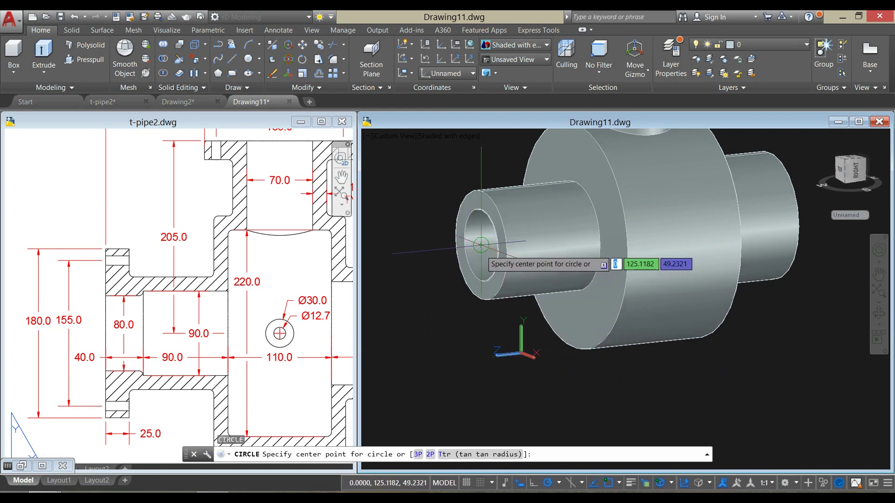
{"action": "left_click", "coordinate": [482, 250]}
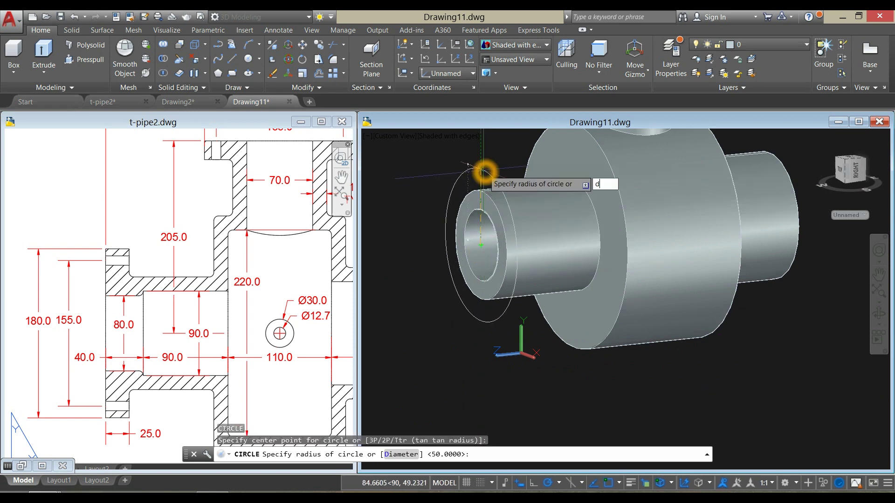
{"action": "type", "text": "d"}
{"action": "key", "text": "Return"}
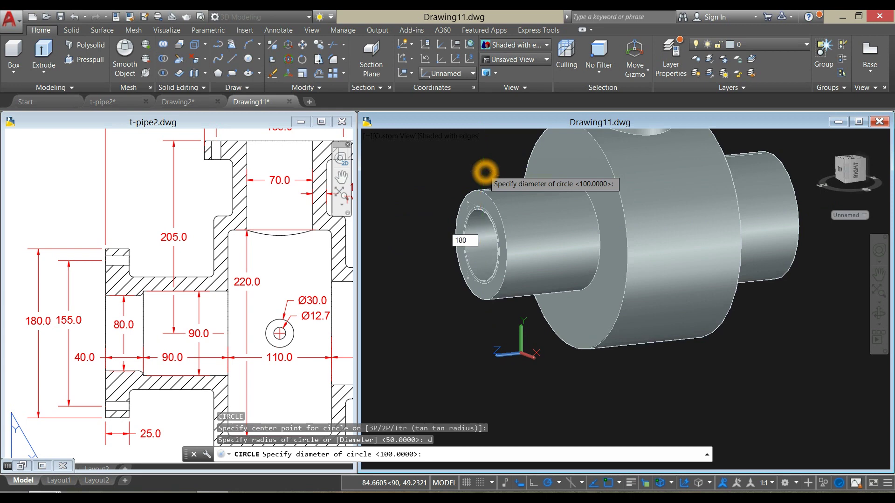
{"action": "key", "text": "Return"}
- Extrude the diameter 180 circle by 25 back toward the chamber to form the left flange
{"action": "left_click", "coordinate": [495, 168]}
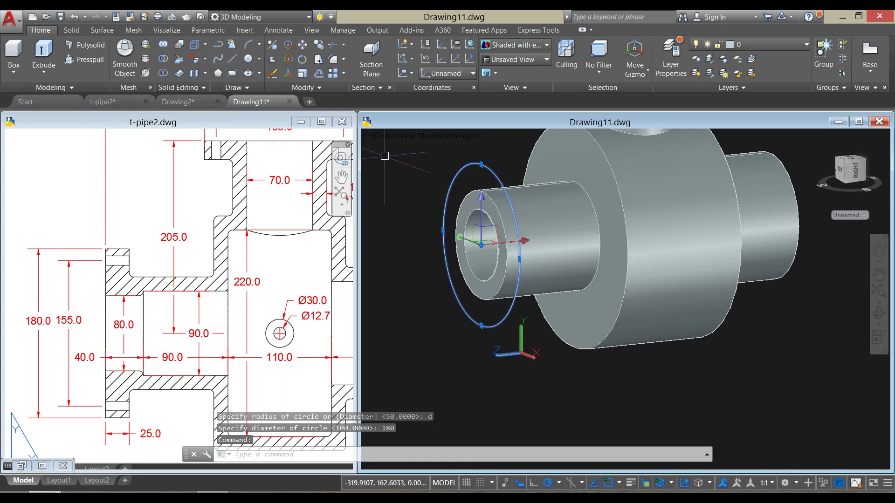
{"action": "left_click", "coordinate": [44, 50]}
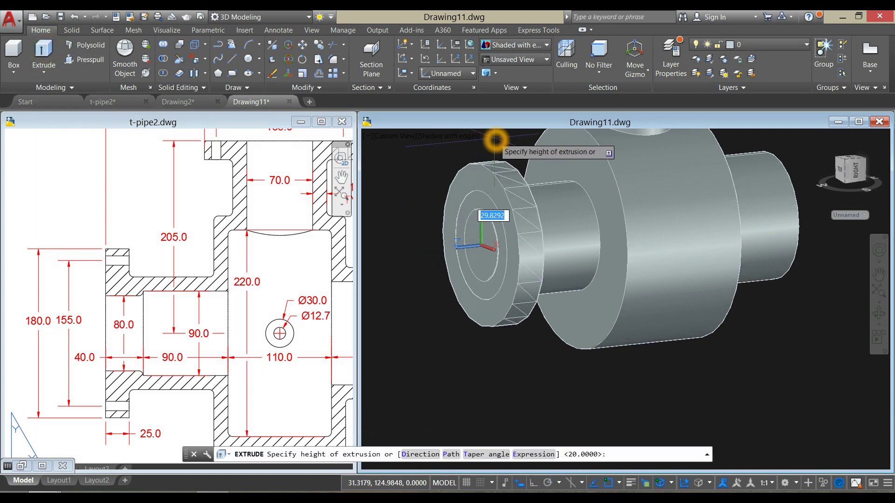
{"action": "type", "text": "25"}
{"action": "key", "text": "Return"}
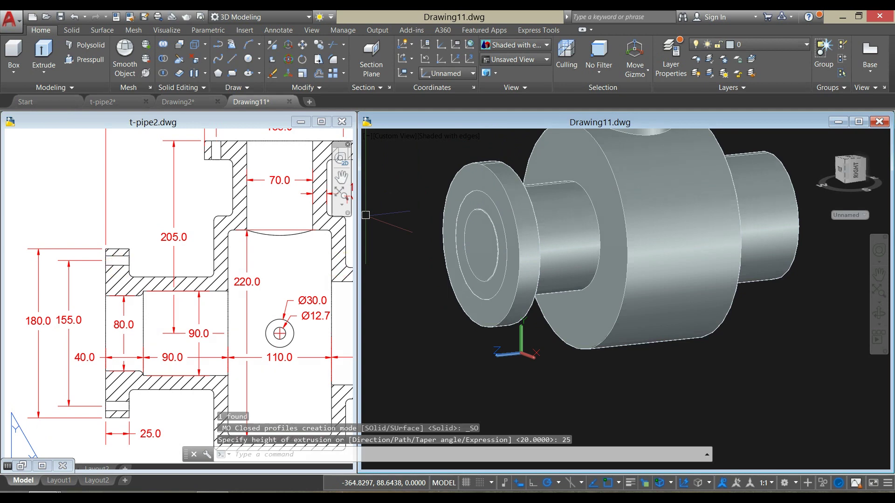
- Draw a diameter 155 bolt circle on the left flange's outer face, concentric with the flange
{"action": "type", "text": "c"}
{"action": "key", "text": "Return"}
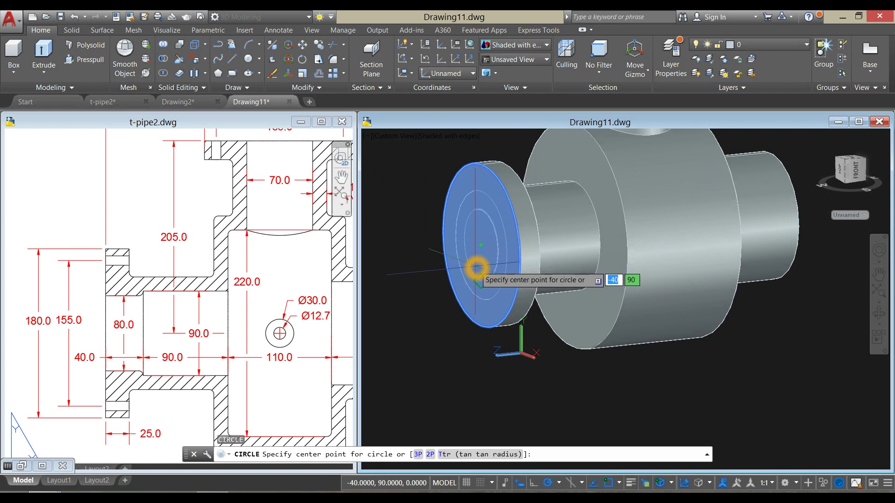
{"action": "right_click", "coordinate": [476, 268], "text": "shift"}
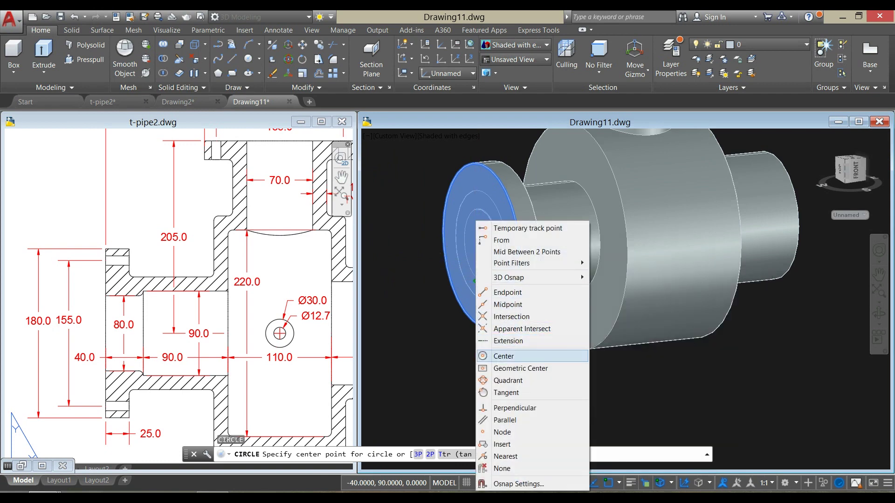
{"action": "left_click", "coordinate": [482, 355]}
{"action": "left_click", "coordinate": [465, 319]}
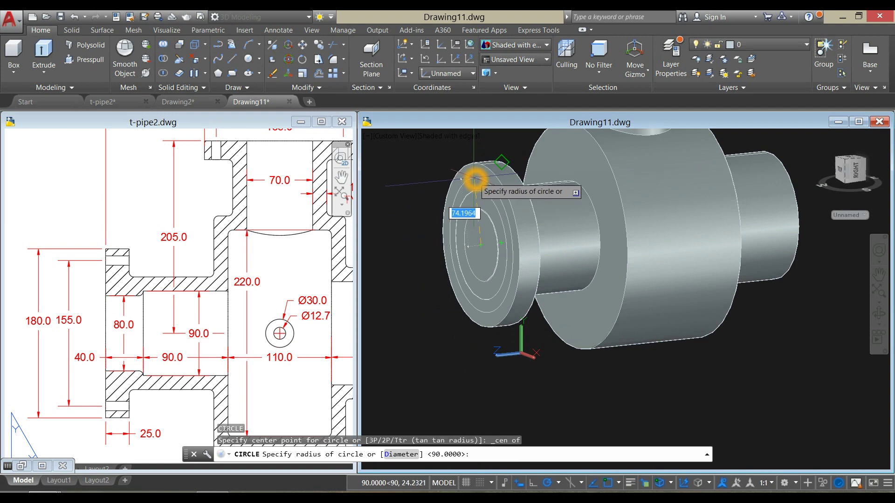
{"action": "type", "text": "d"}
{"action": "key", "text": "Return"}
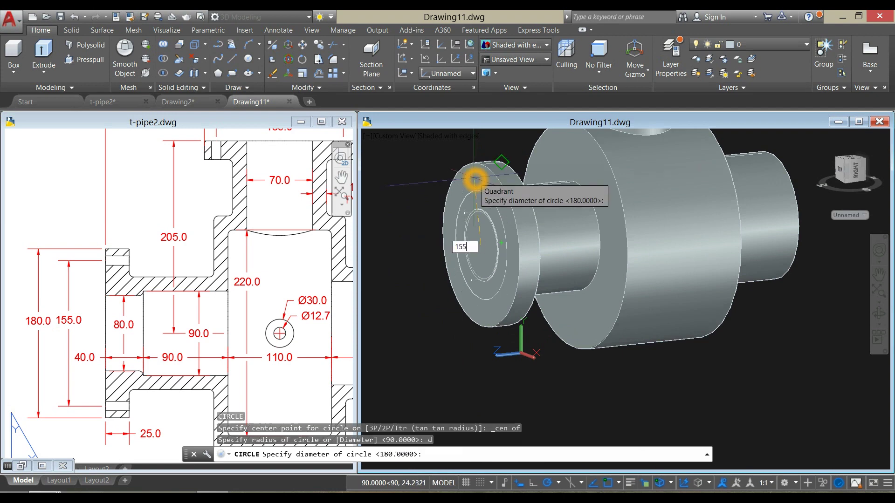
{"action": "key", "text": "Return"}
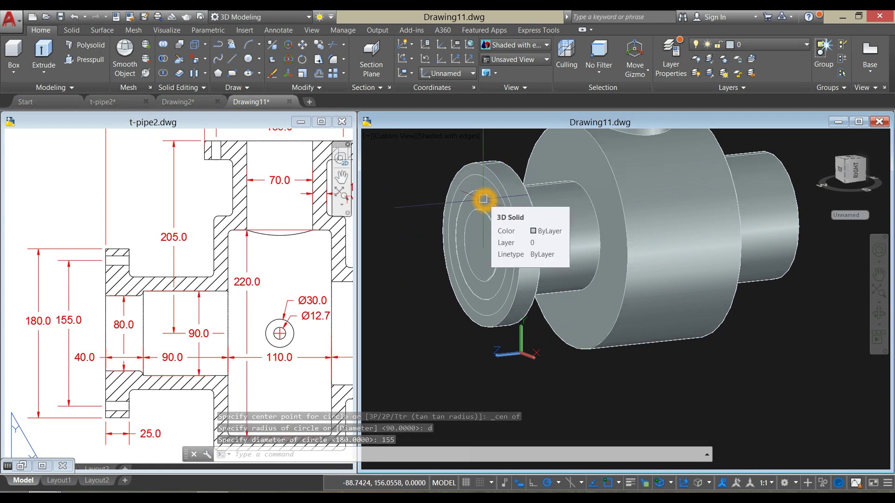
{"action": "left_click", "coordinate": [485, 182]}
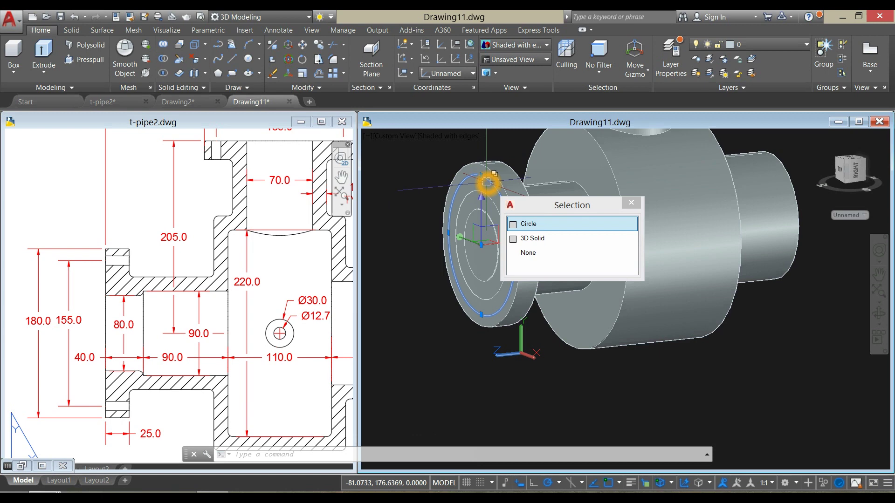
{"action": "key", "text": "Escape"}
{"action": "left_click", "coordinate": [404, 263]}
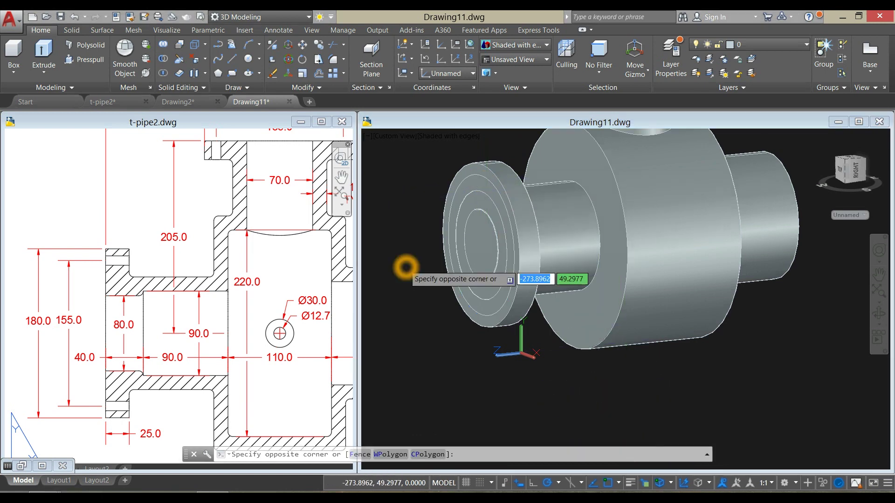
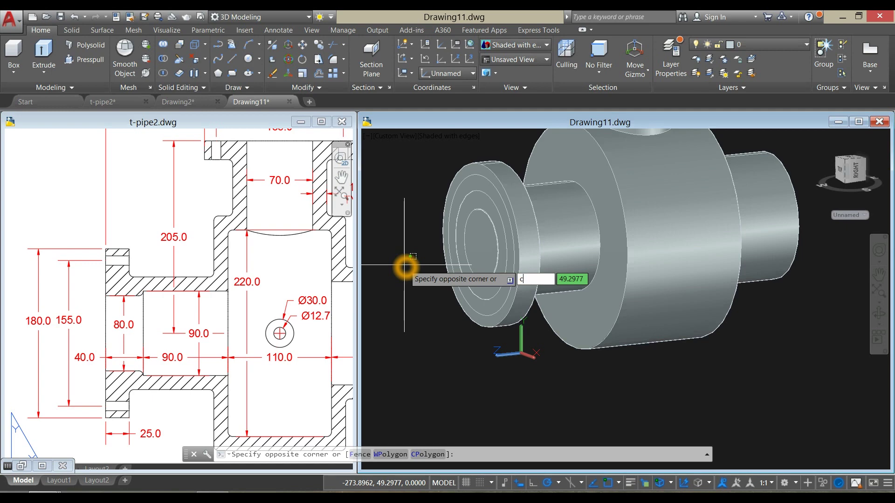
{"action": "type", "text": "c"}
{"action": "key", "text": "Return"}
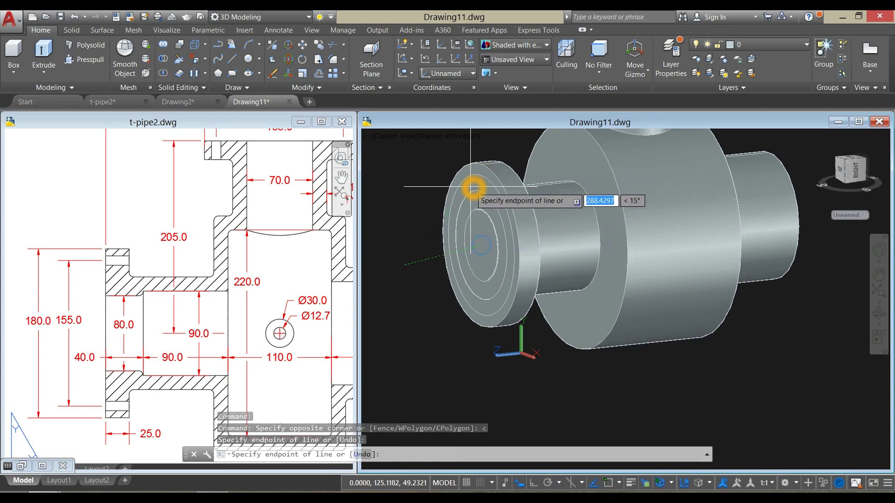
- Draw a 10 mm diameter circle centred on the top quadrant of the 155 mm bolt circle on the flange face
{"action": "key", "text": "Escape"}
{"action": "key", "text": "Return"}
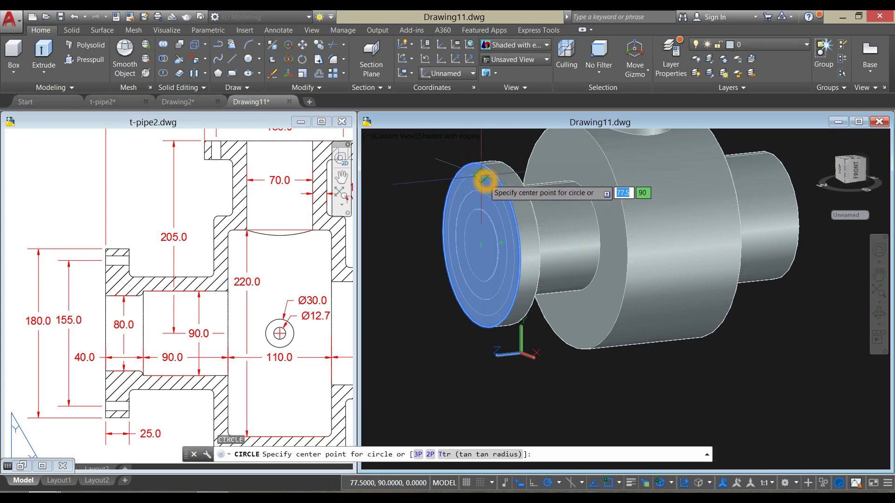
{"action": "left_click", "coordinate": [485, 180]}
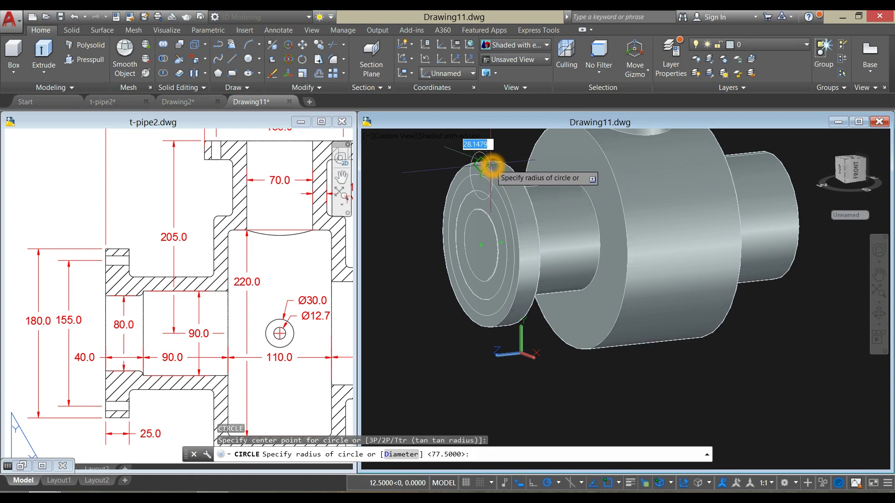
{"action": "type", "text": "d"}
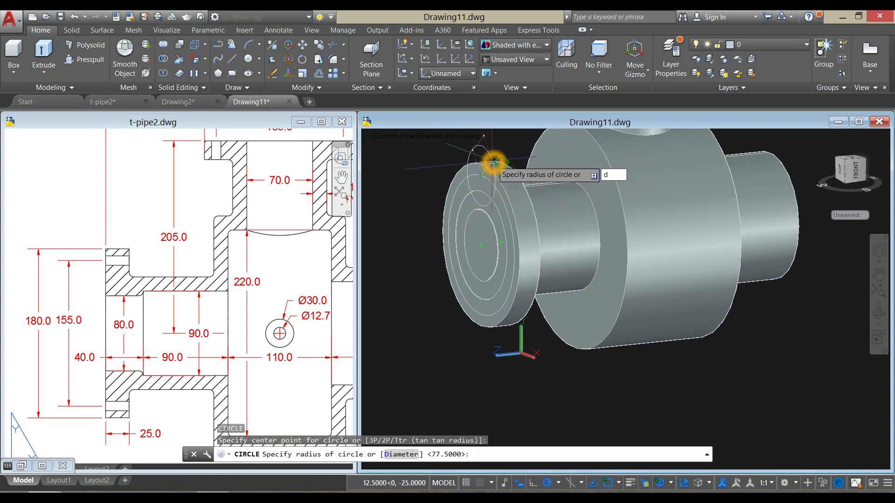
{"action": "key", "text": "Return"}
{"action": "type", "text": "1"}
{"action": "key", "text": "Return"}
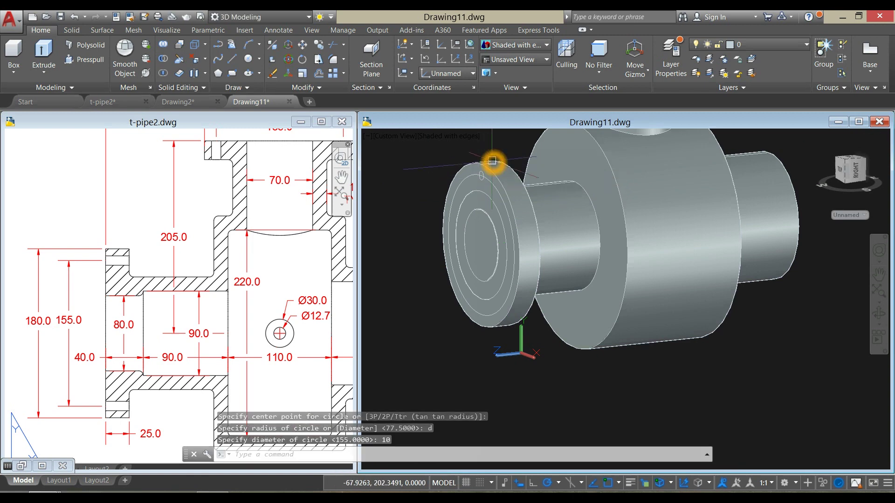
- Extrude the small bolt-hole circle 40 mm through the flange towards the pipe body
{"action": "scroll", "coordinate": [477, 163], "scroll_direction": "up", "scroll_amount": 4}
{"action": "left_click", "coordinate": [493, 185]}
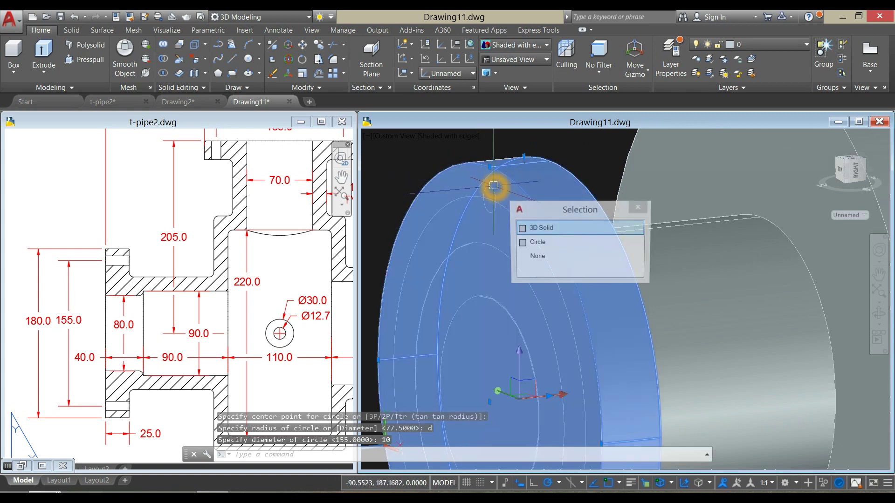
{"action": "left_click", "coordinate": [541, 241]}
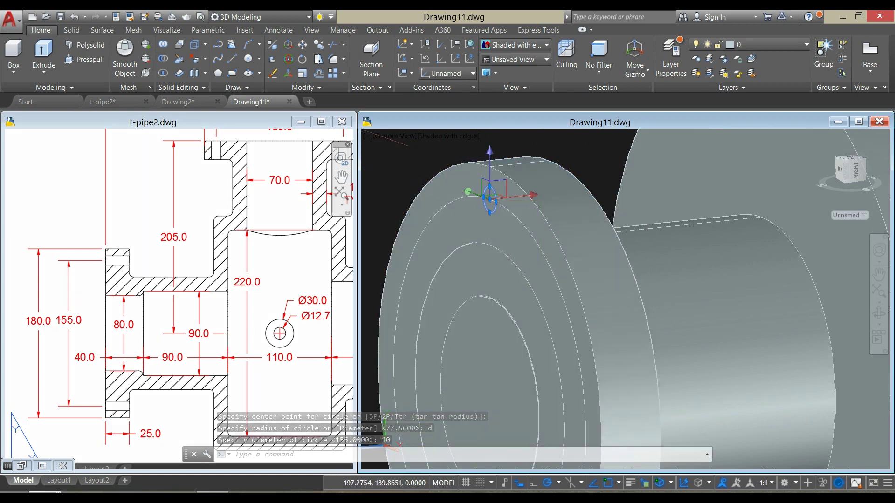
{"action": "left_click", "coordinate": [43, 51]}
{"action": "left_click", "coordinate": [586, 146]}
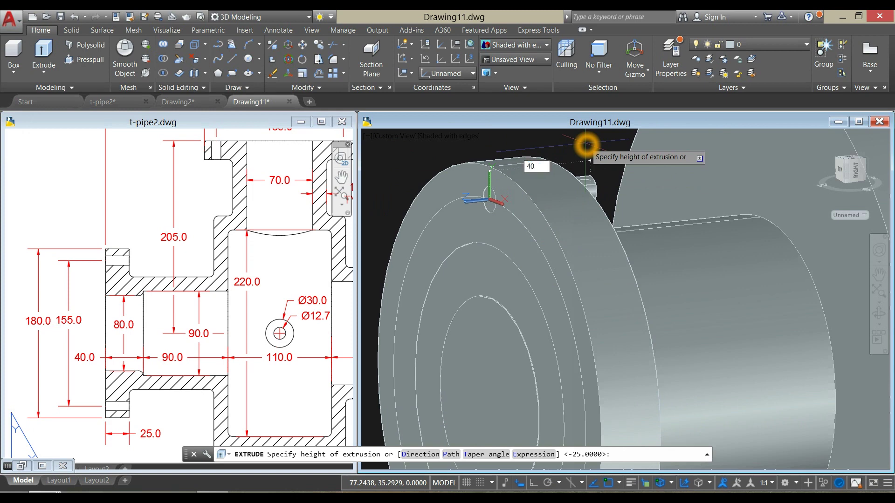
{"action": "key", "text": "Return"}
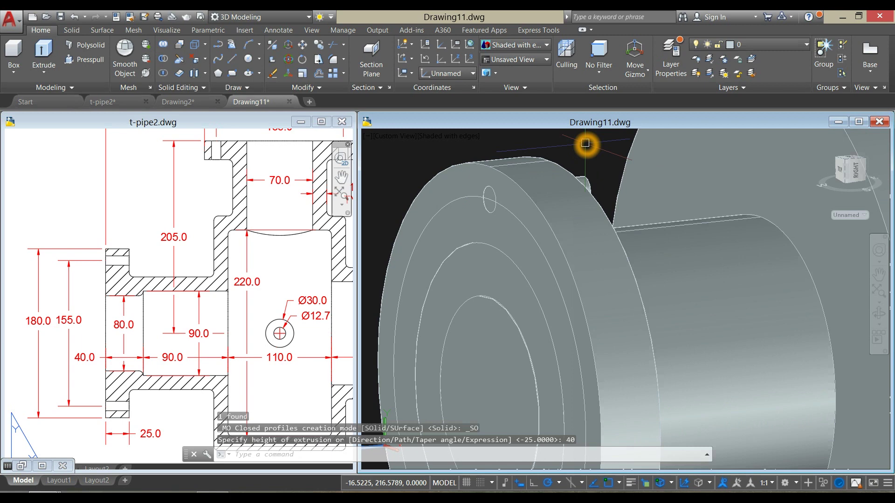
- Look straight at the flange face in the Left view and set the visual style to 2D Wireframe
{"action": "scroll", "coordinate": [585, 143], "scroll_direction": "down", "scroll_amount": 3}
{"action": "left_click", "coordinate": [389, 135]}
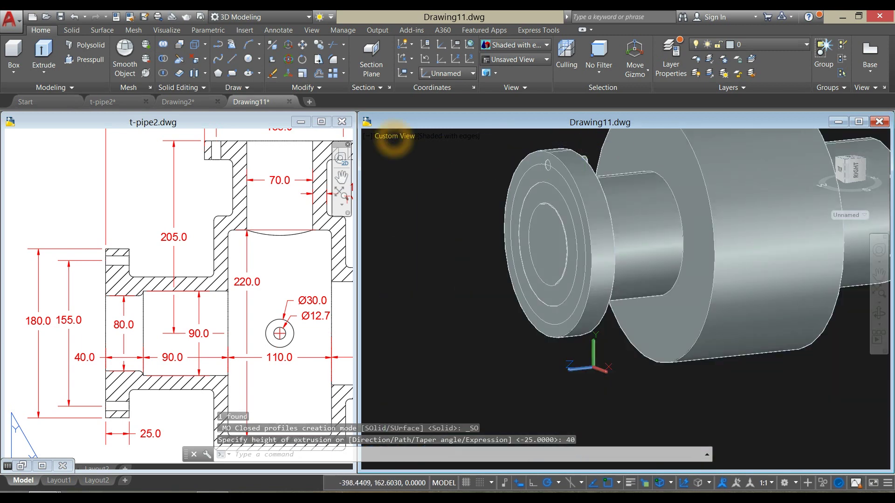
{"action": "left_click", "coordinate": [425, 198]}
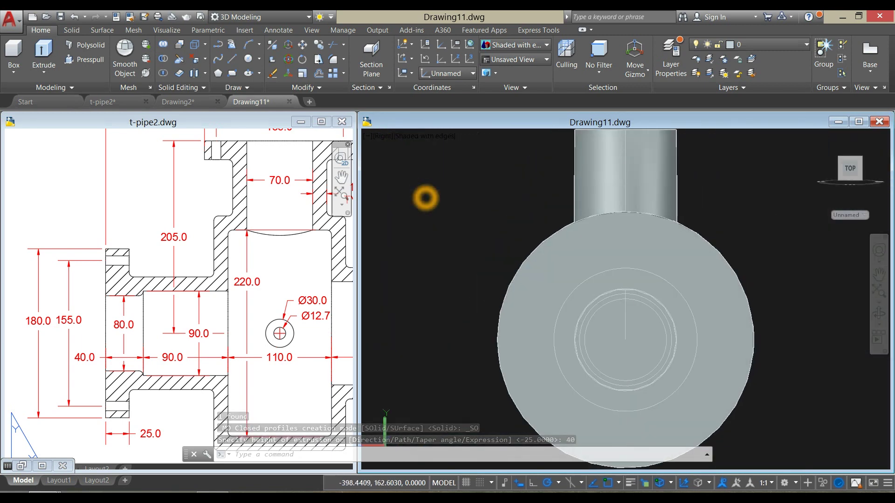
{"action": "left_click", "coordinate": [382, 136]}
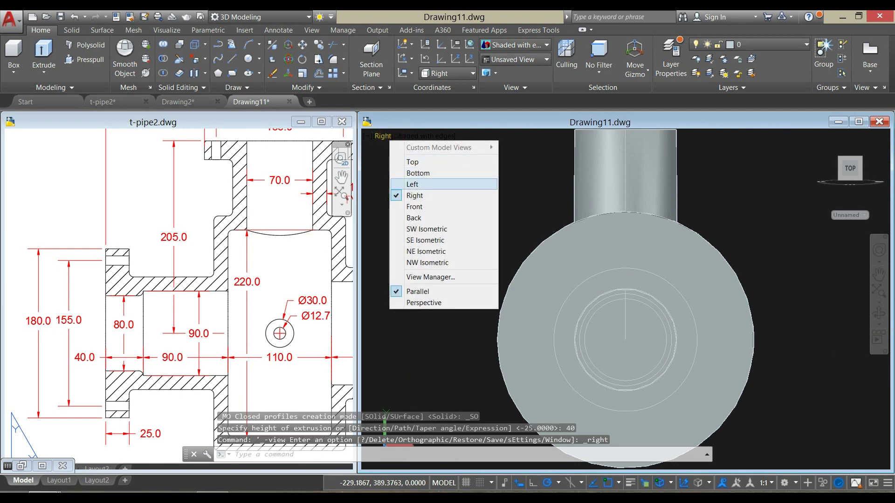
{"action": "left_click", "coordinate": [426, 181]}
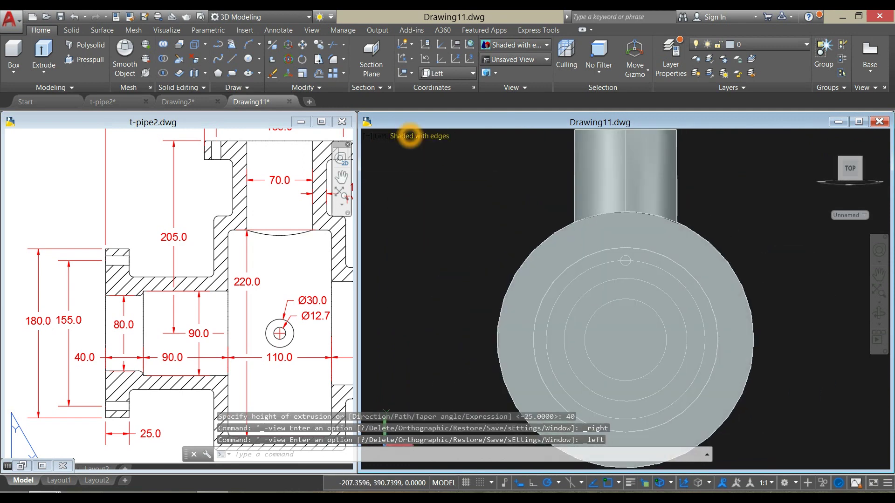
{"action": "left_click", "coordinate": [418, 136]}
{"action": "left_click", "coordinate": [455, 163]}
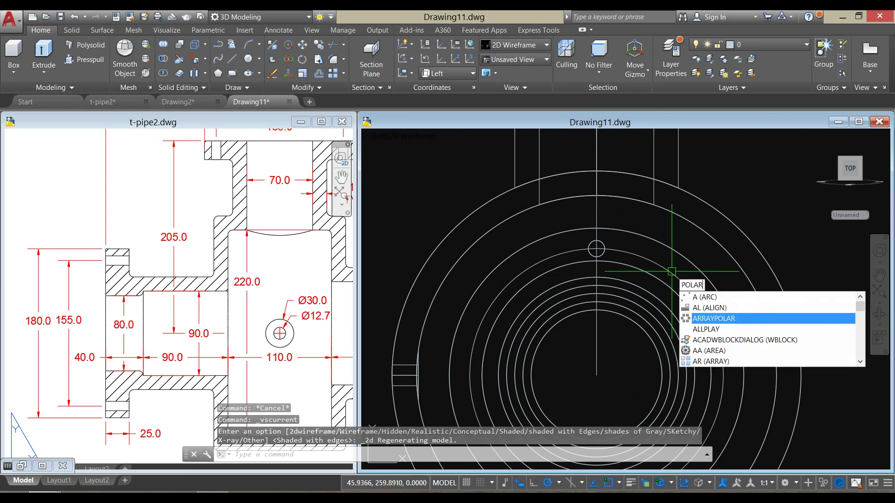
- Create a polar array of the small bolt-hole cylinder around the flange centre with 8 items over 360 degrees
{"action": "left_click", "coordinate": [745, 319]}
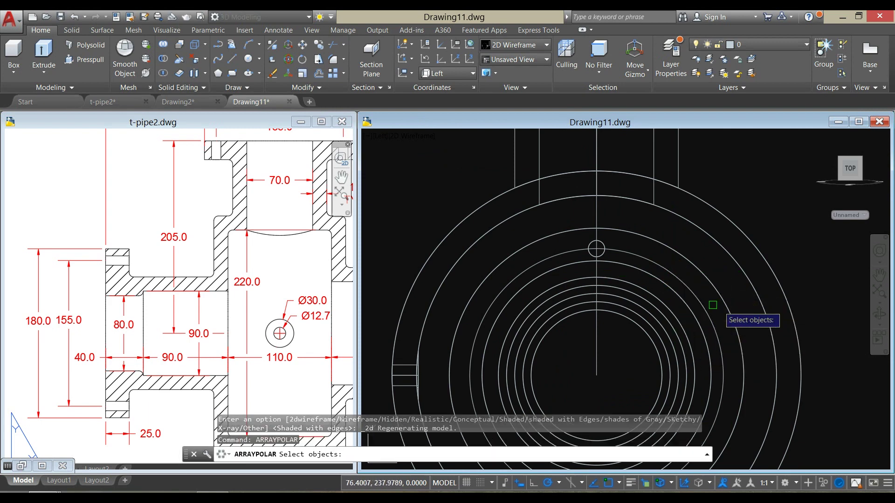
{"action": "left_click", "coordinate": [602, 241]}
{"action": "right_click", "coordinate": [620, 217]}
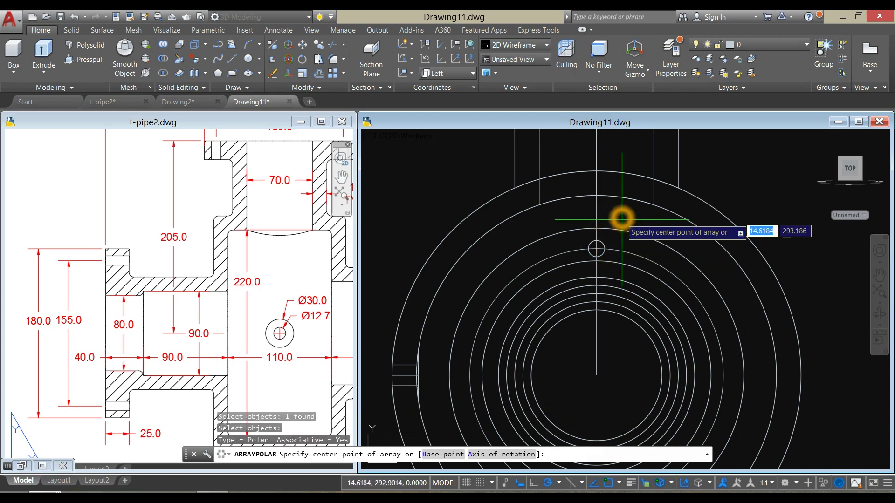
{"action": "scroll", "coordinate": [606, 224], "scroll_direction": "down", "scroll_amount": 3}
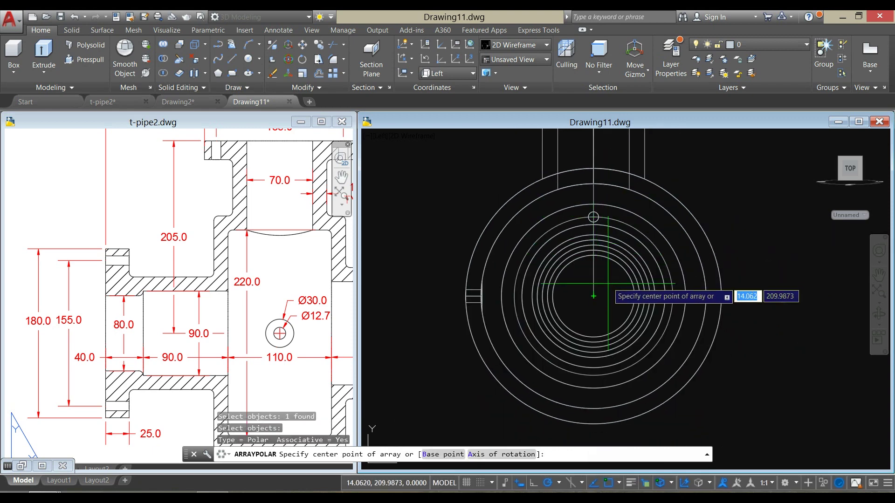
{"action": "left_click", "coordinate": [593, 296]}
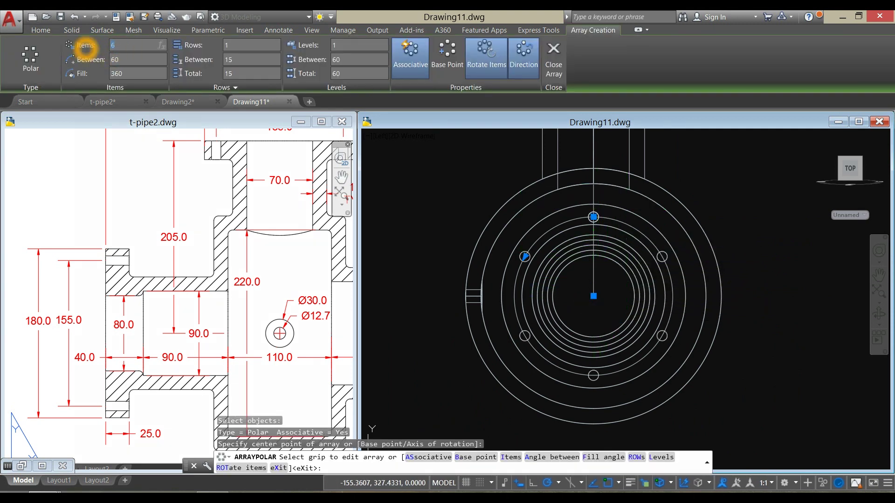
{"action": "key", "text": "Return"}
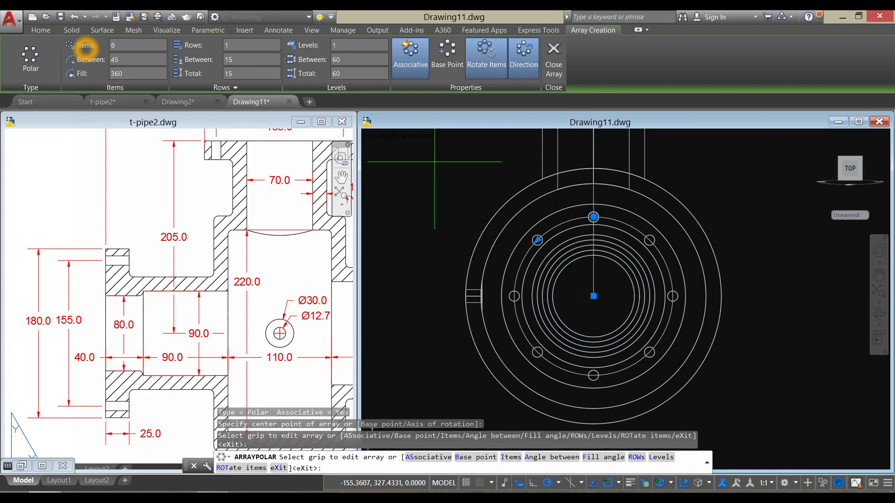
{"action": "key", "text": "Return"}
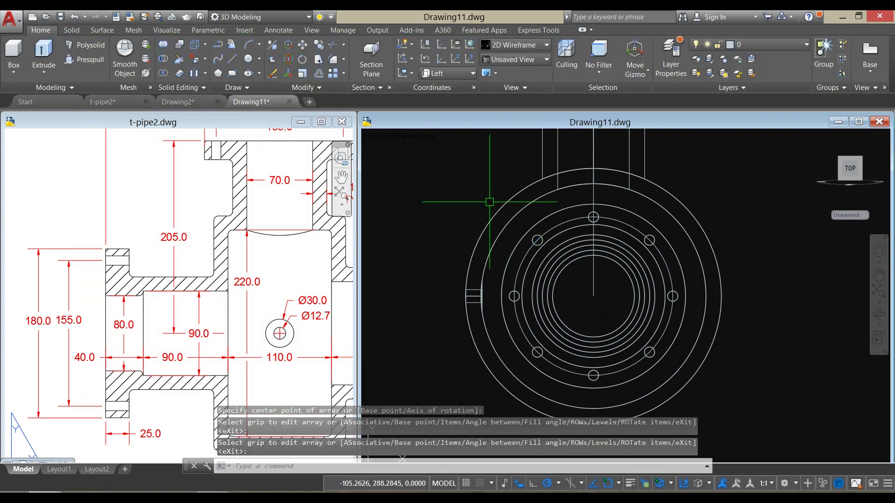
- Orbit to a 3D view of the flange and set the visual style to Shaded with edges
{"action": "middle_click_drag", "start_coordinate": [498, 199], "coordinate": [568, 179], "text": "shift"}
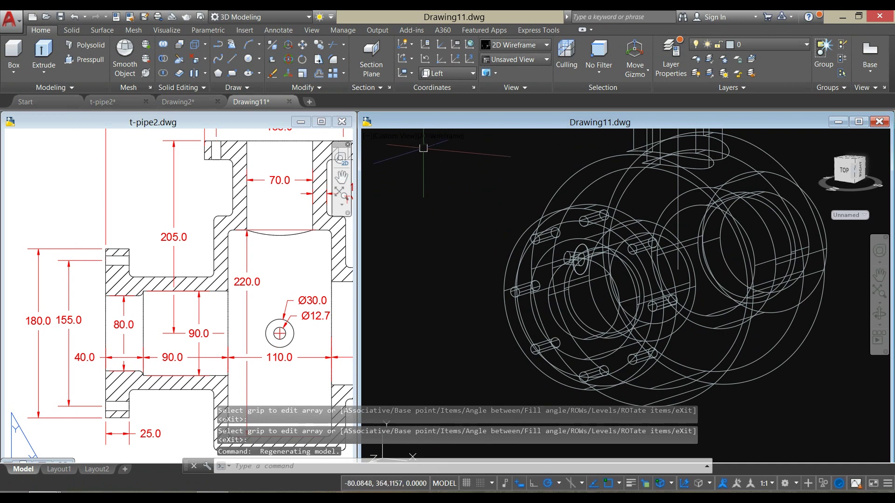
{"action": "left_click", "coordinate": [433, 136]}
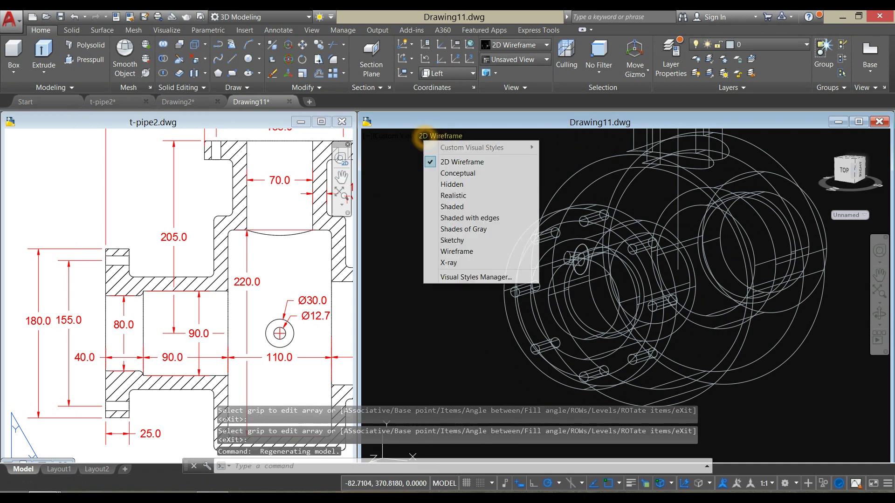
{"action": "left_click", "coordinate": [478, 214]}
{"action": "middle_click_drag", "start_coordinate": [512, 209], "coordinate": [452, 237], "text": "shift"}
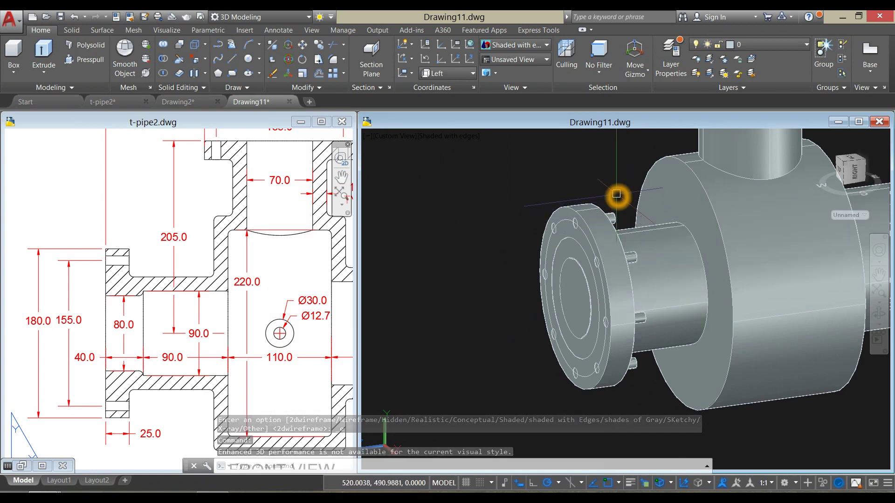
- Explode the polar array of bolt-hole cylinders into separate solids
{"action": "type", "text": "X"}
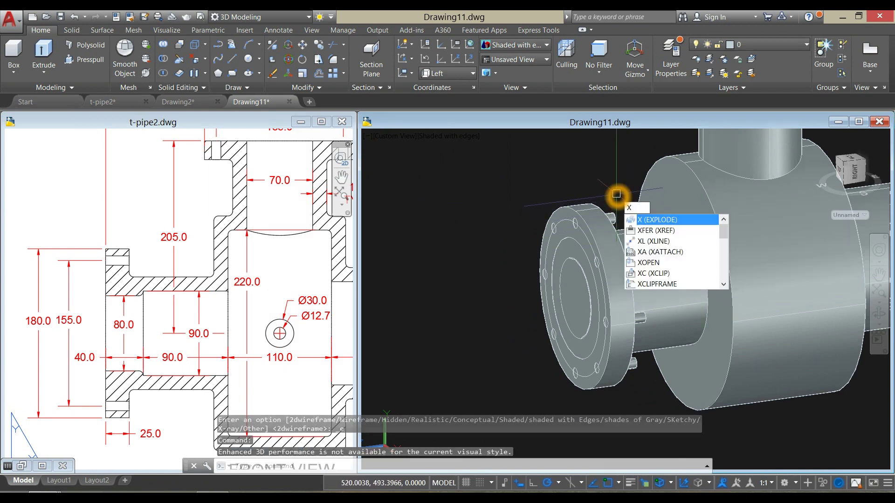
{"action": "key", "text": "Return"}
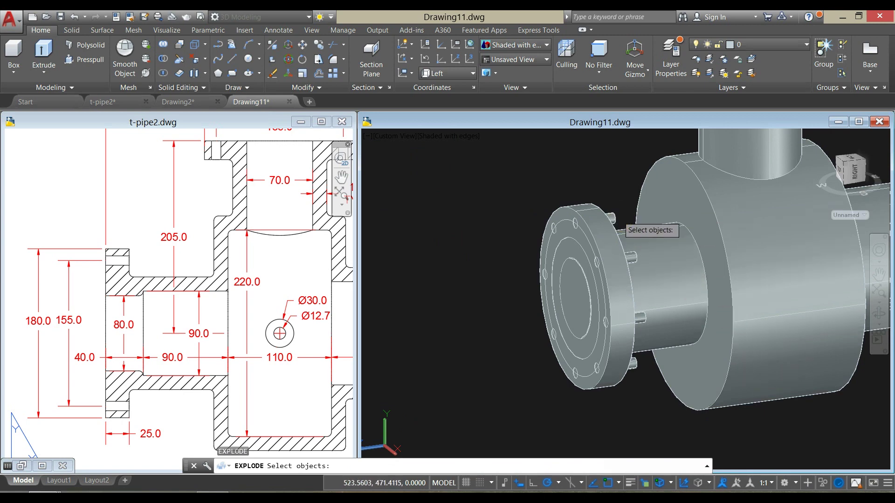
{"action": "left_click", "coordinate": [620, 200]}
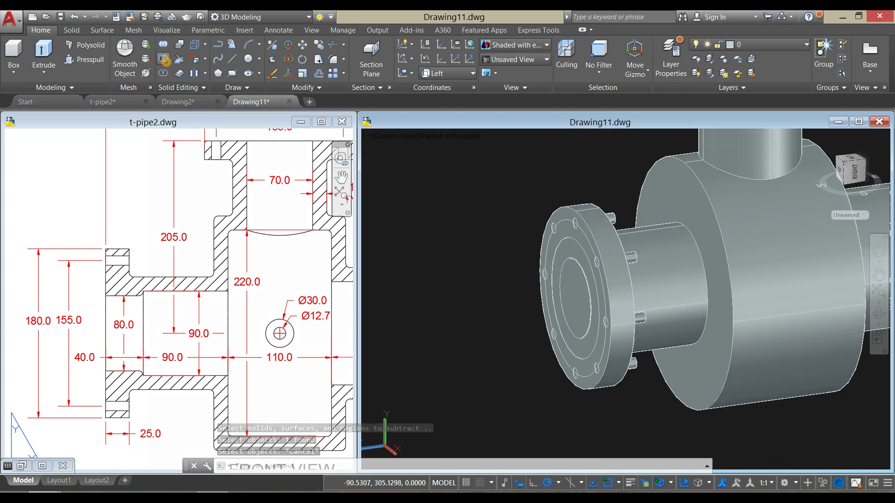
- Start a Subtract operation with the flange disc as the base solid and pick the upper bolt-hole cylinder for removal
{"action": "left_click", "coordinate": [164, 59]}
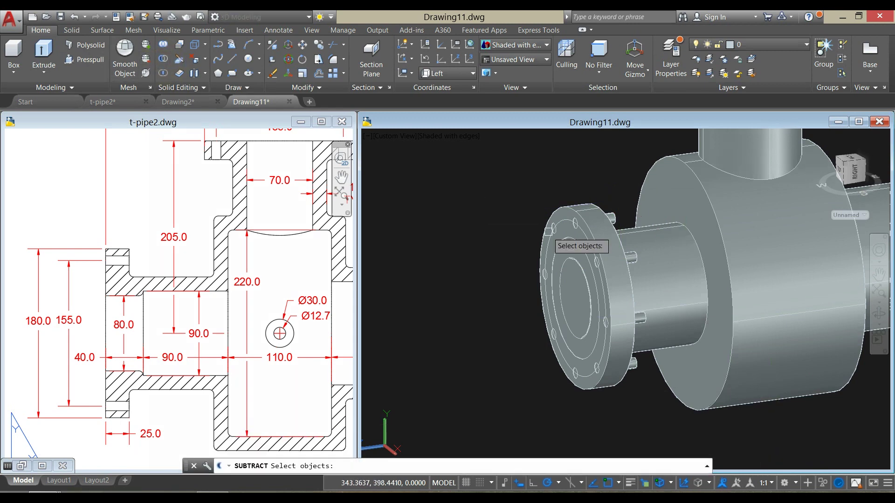
{"action": "left_click", "coordinate": [597, 215]}
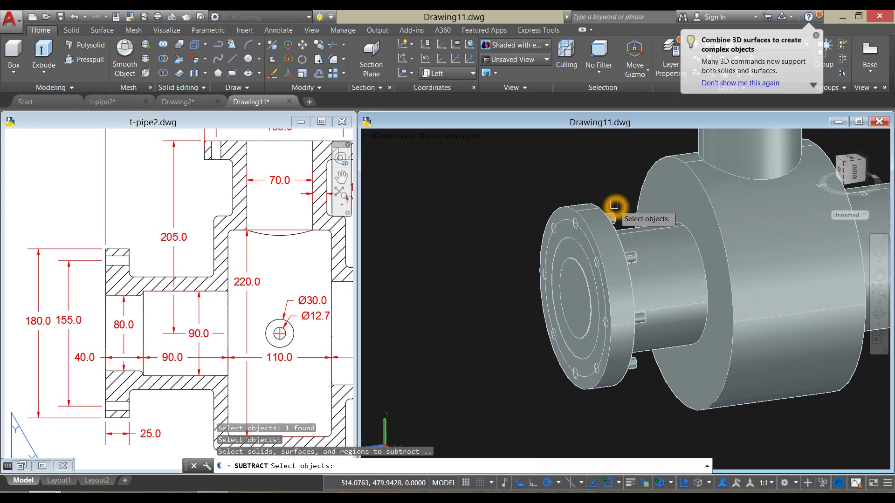
{"action": "scroll", "coordinate": [616, 210], "scroll_direction": "up", "scroll_amount": 3}
{"action": "left_click", "coordinate": [608, 224]}
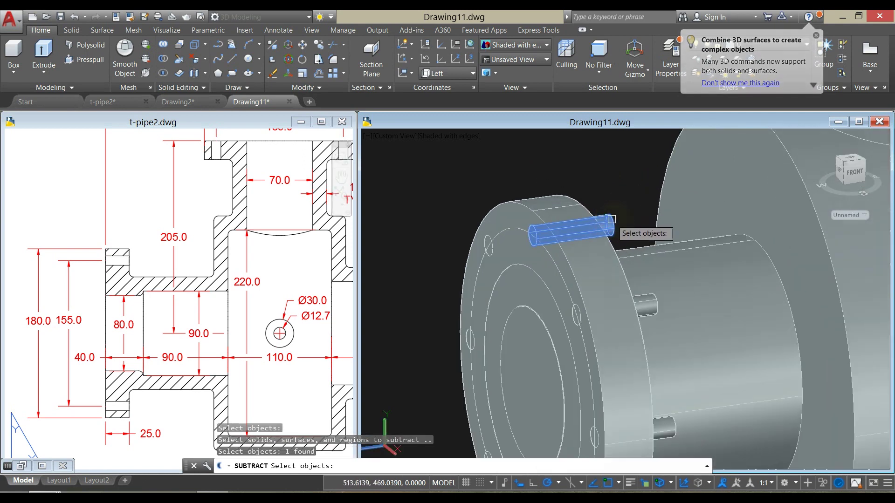
{"action": "left_click", "coordinate": [651, 305]}
{"action": "middle_click_drag", "start_coordinate": [635, 260], "coordinate": [569, 174]}
{"action": "left_click", "coordinate": [585, 210]}
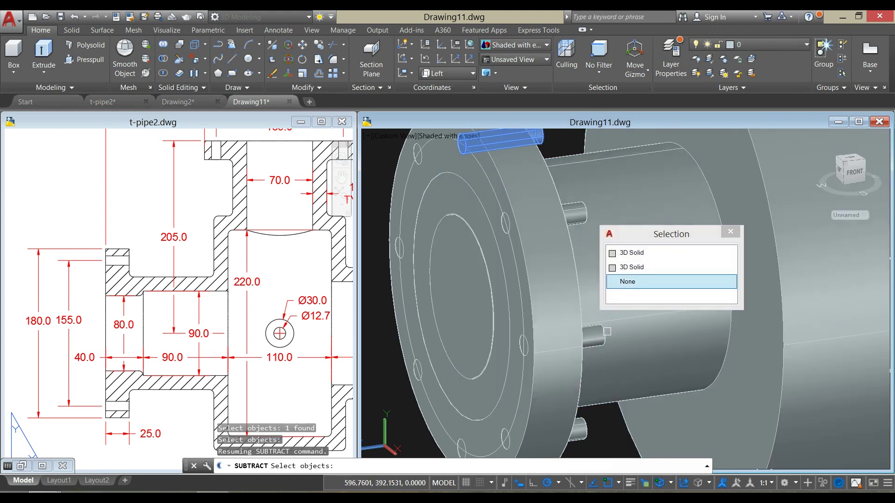
{"action": "left_click", "coordinate": [638, 281]}
{"action": "left_click", "coordinate": [595, 317]}
- Add the three bolt-hole cylinders below the already picked one, on the front side of the flange, to the subtraction
{"action": "middle_click_drag", "start_coordinate": [595, 316], "coordinate": [669, 220]}
{"action": "middle_click_drag", "start_coordinate": [665, 266], "coordinate": [590, 364]}
{"action": "scroll", "coordinate": [647, 313], "scroll_direction": "down", "scroll_amount": 4}
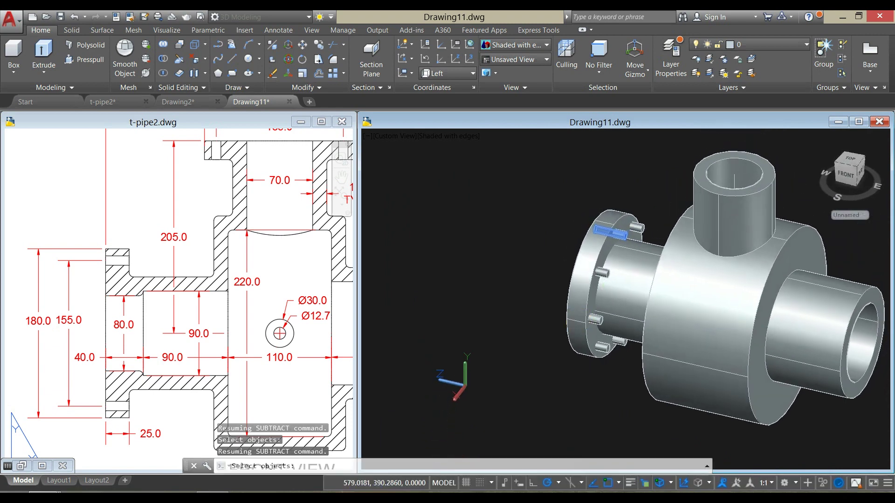
{"action": "scroll", "coordinate": [601, 279], "scroll_direction": "up", "scroll_amount": 4}
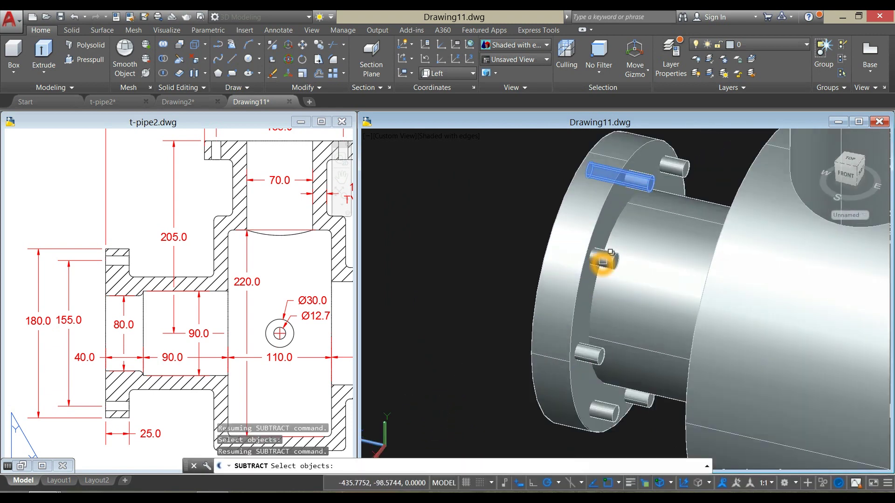
{"action": "left_click", "coordinate": [602, 262]}
{"action": "left_click", "coordinate": [601, 409]}
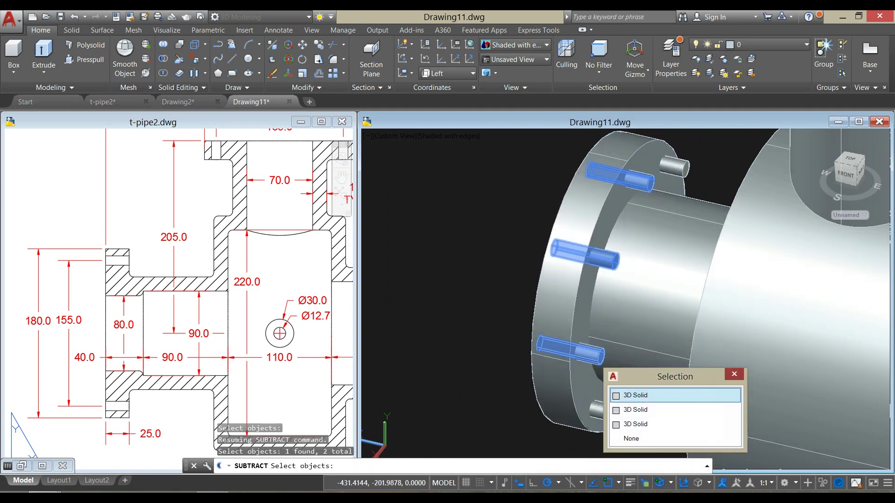
{"action": "left_click", "coordinate": [625, 395]}
{"action": "left_click", "coordinate": [592, 353]}
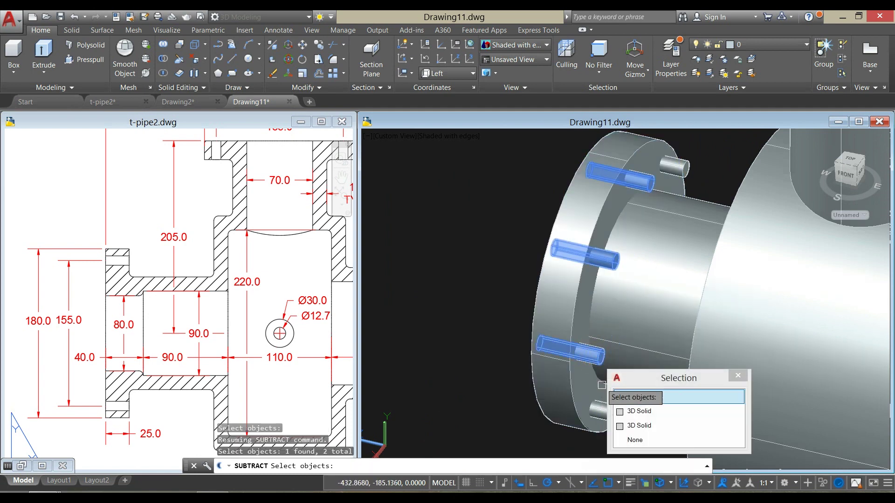
{"action": "left_click", "coordinate": [600, 403]}
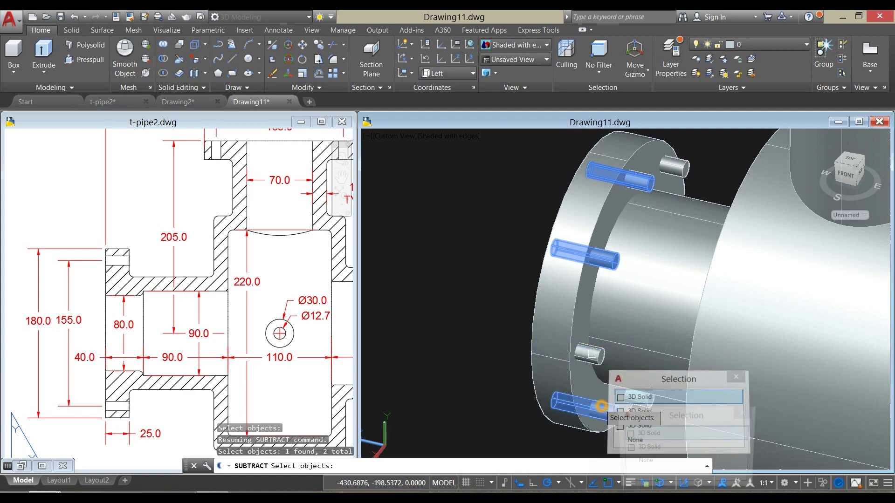
- Add the remaining four bolt-hole cylinders around the back of the flange to the subtraction and complete the cut
{"action": "left_click", "coordinate": [677, 167]}
{"action": "middle_click_drag", "start_coordinate": [573, 261], "coordinate": [848, 230], "text": "shift"}
{"action": "left_click", "coordinate": [548, 311]}
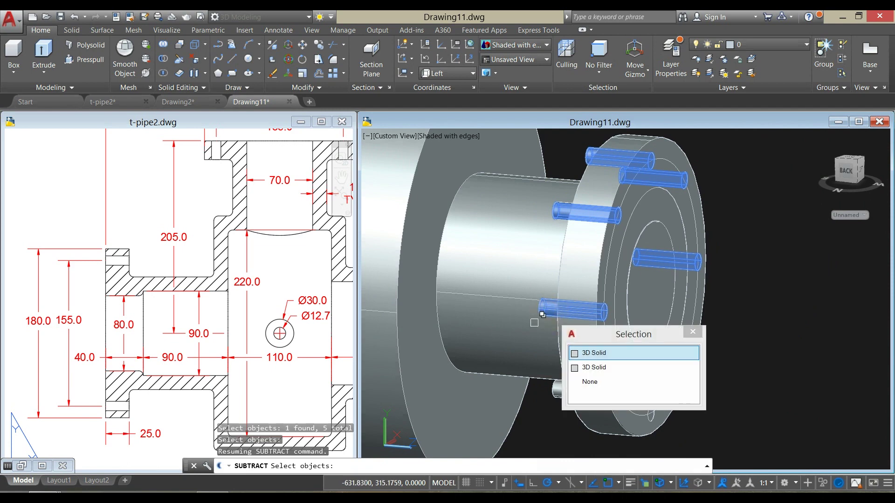
{"action": "left_click", "coordinate": [550, 389]}
{"action": "middle_click_drag", "start_coordinate": [535, 382], "coordinate": [553, 287], "text": "shift"}
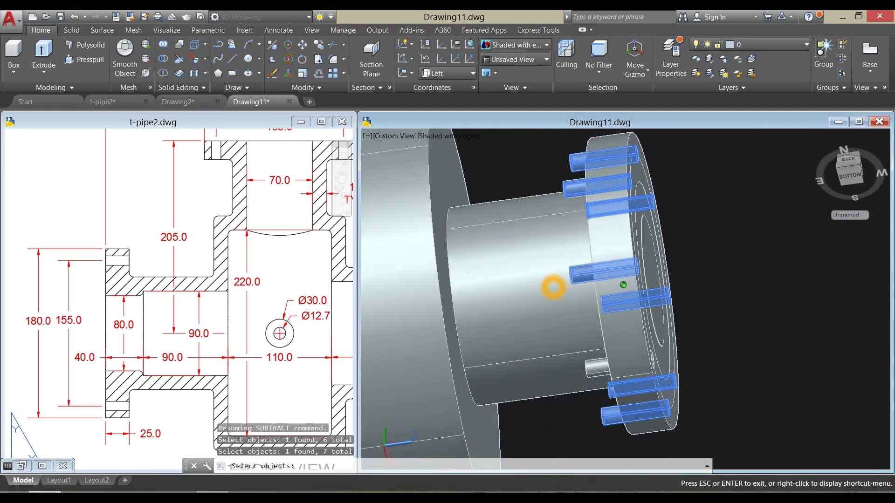
{"action": "left_click", "coordinate": [592, 374]}
{"action": "right_click", "coordinate": [686, 206]}
{"action": "middle_click_drag", "start_coordinate": [695, 212], "coordinate": [598, 223], "text": "shift"}
{"action": "middle_click_drag", "start_coordinate": [601, 254], "coordinate": [531, 326], "text": "shift"}
{"action": "middle_click_drag", "start_coordinate": [633, 233], "coordinate": [594, 217], "text": "shift"}
{"action": "left_click", "coordinate": [597, 192]}
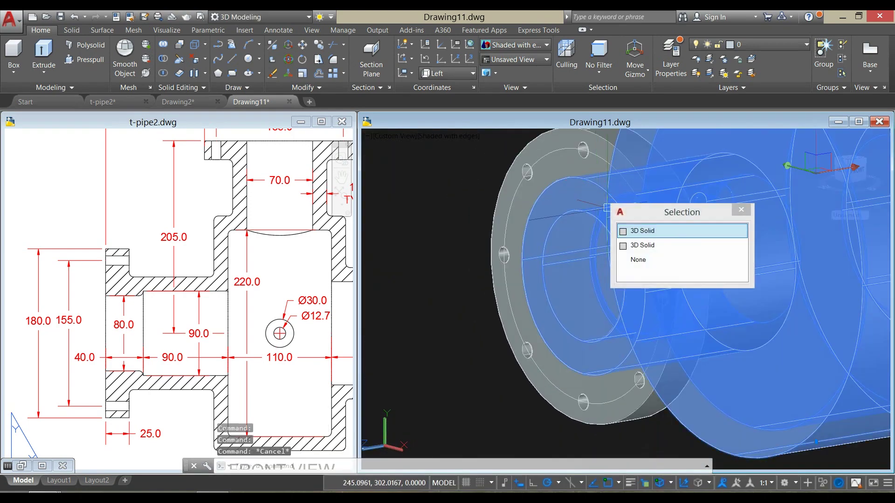
{"action": "left_click", "coordinate": [643, 246]}
{"action": "key", "text": "Escape"}
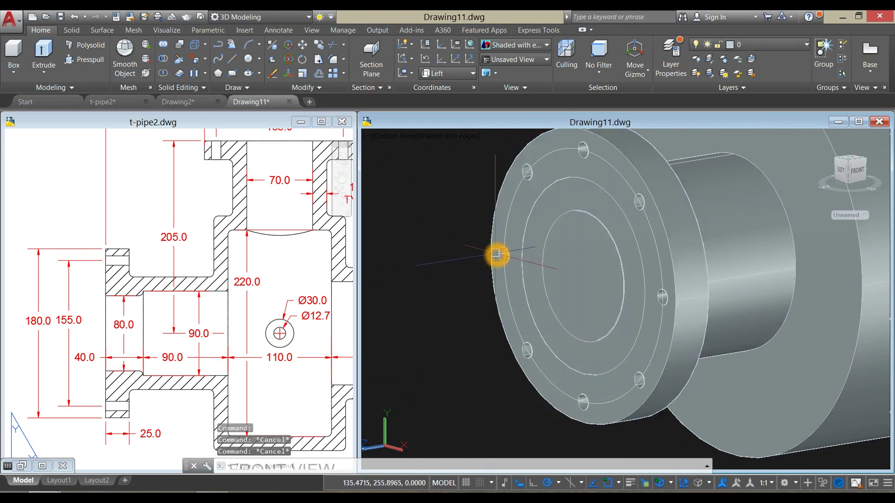
- Draw an 80 mm diameter circle centred on the outer face of the side flange
{"action": "type", "text": "c"}
{"action": "key", "text": "Return"}
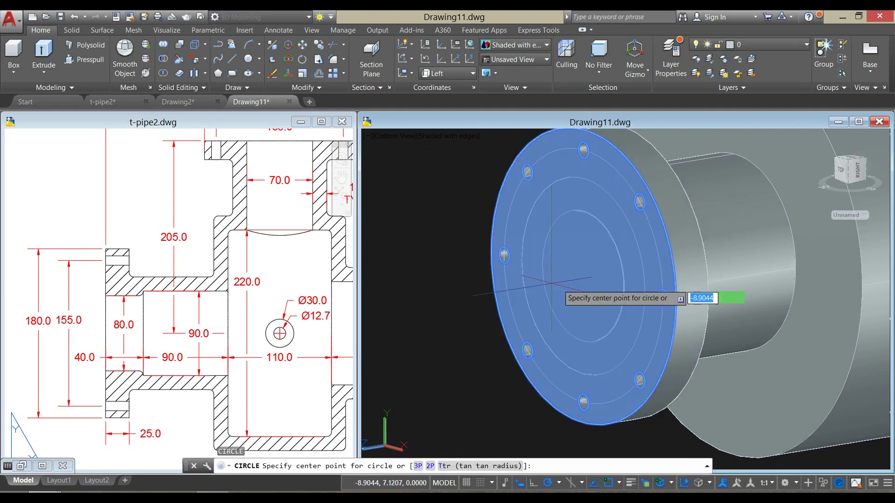
{"action": "left_click", "coordinate": [583, 281]}
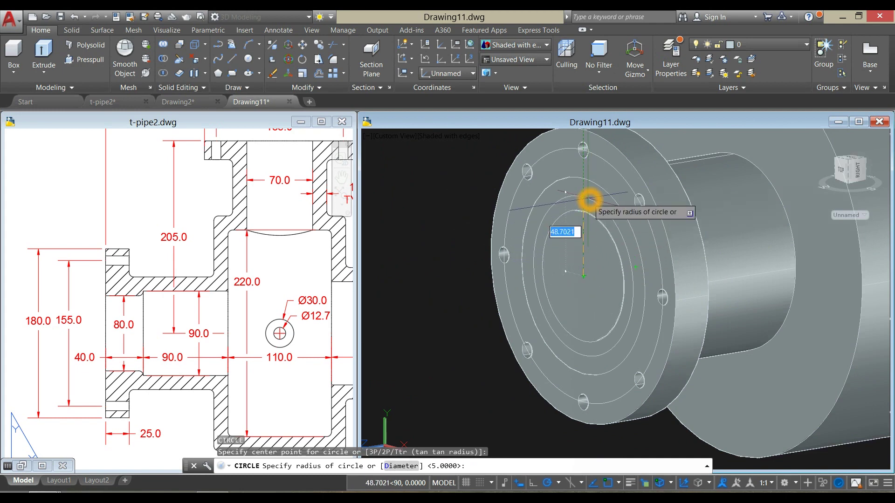
{"action": "type", "text": "d"}
{"action": "key", "text": "Return"}
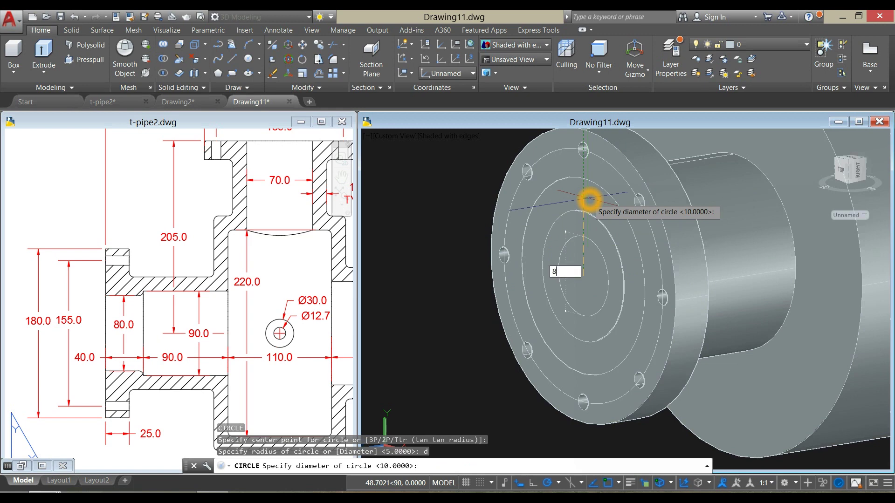
{"action": "type", "text": "80"}
{"action": "key", "text": "Return"}
- Extrude the 80 mm circle about 116 mm inward through the flange toward the main body
{"action": "left_click", "coordinate": [586, 205]}
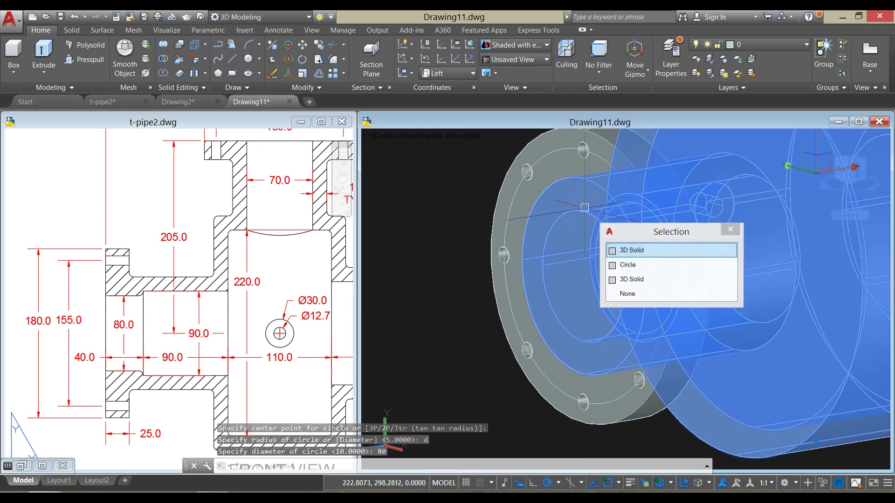
{"action": "left_click", "coordinate": [620, 264]}
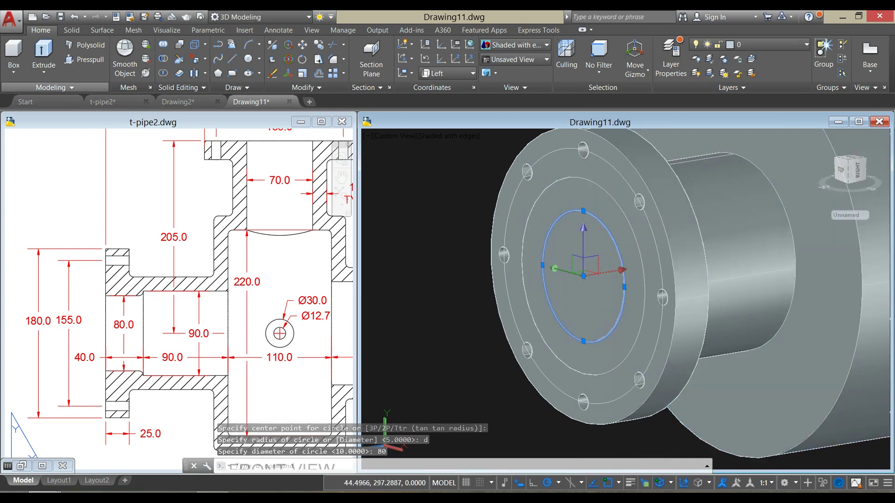
{"action": "left_click", "coordinate": [43, 51]}
{"action": "middle_click_drag", "start_coordinate": [571, 213], "coordinate": [500, 231]}
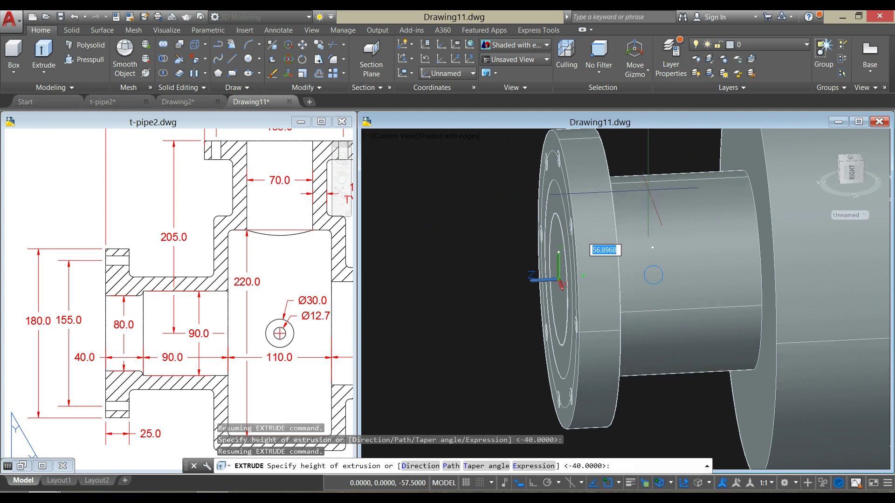
{"action": "scroll", "coordinate": [649, 189], "scroll_direction": "up", "scroll_amount": 2}
{"action": "middle_click_drag", "start_coordinate": [648, 191], "coordinate": [546, 185]}
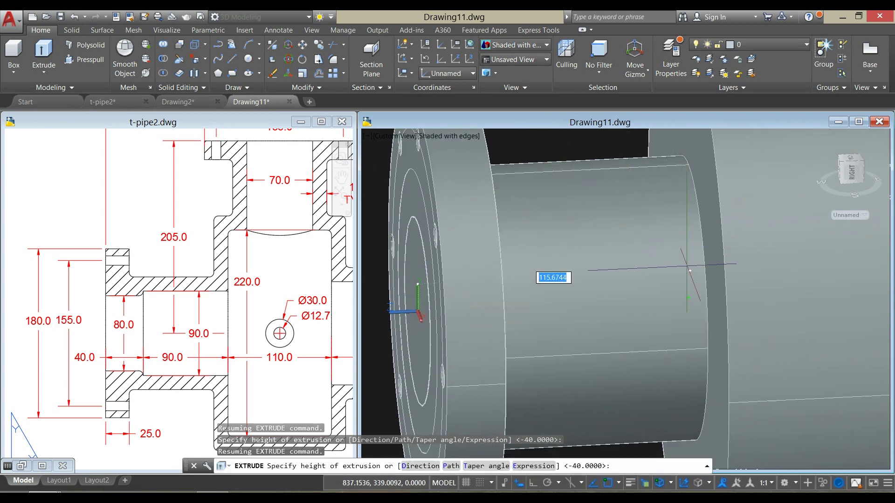
{"action": "left_click", "coordinate": [692, 301]}
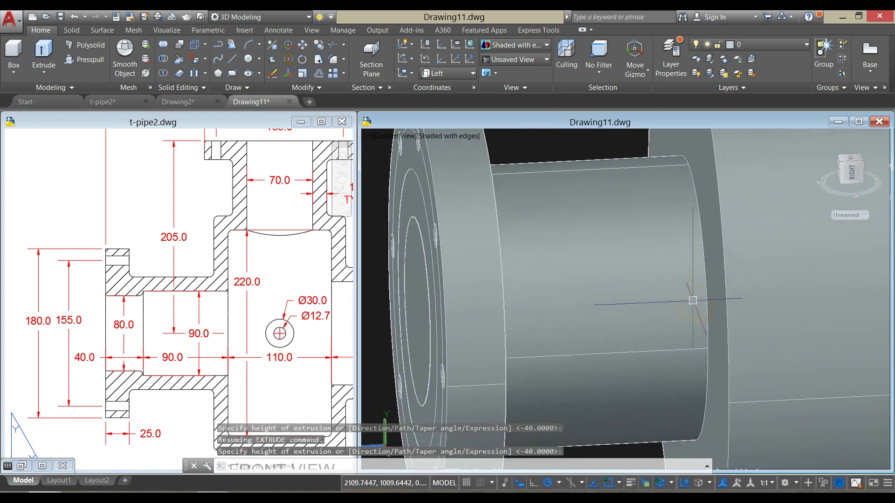
- Check the extruded cylinder inside the flange in the X-ray visual style, and restore Shaded with edges
{"action": "scroll", "coordinate": [613, 256], "scroll_direction": "down", "scroll_amount": 3}
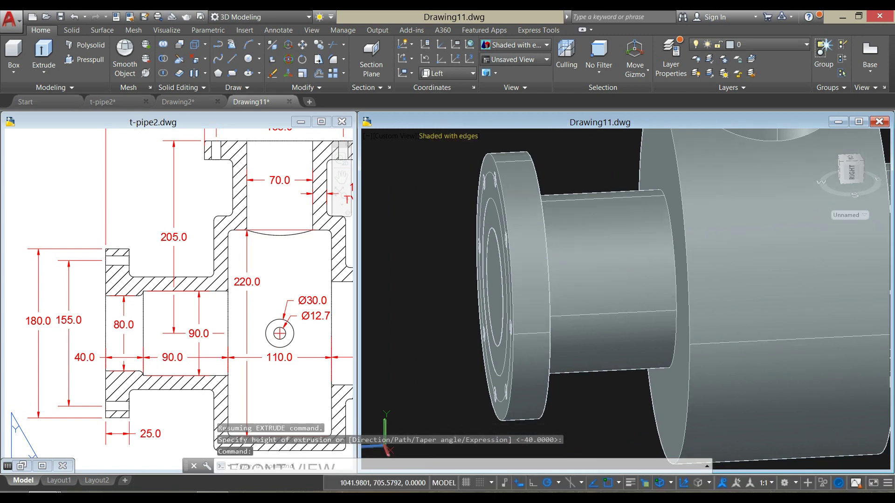
{"action": "left_click", "coordinate": [449, 136]}
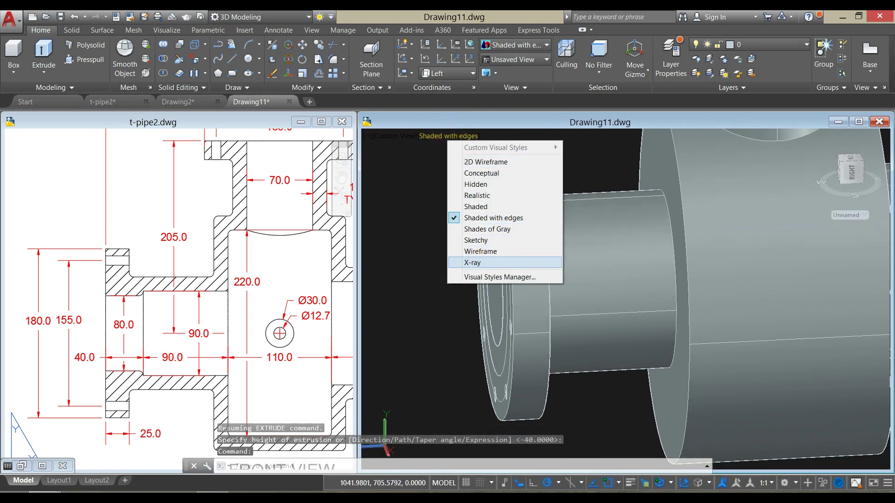
{"action": "left_click", "coordinate": [454, 262]}
{"action": "mouse_move", "coordinate": [450, 255]}
{"action": "middle_mouse_down", "text": "shift"}
{"action": "mouse_move", "coordinate": [401, 231]}
{"action": "mouse_move", "coordinate": [447, 224]}
{"action": "mouse_move", "coordinate": [447, 239]}
{"action": "mouse_move", "coordinate": [461, 246]}
{"action": "middle_mouse_up", "text": "shift"}
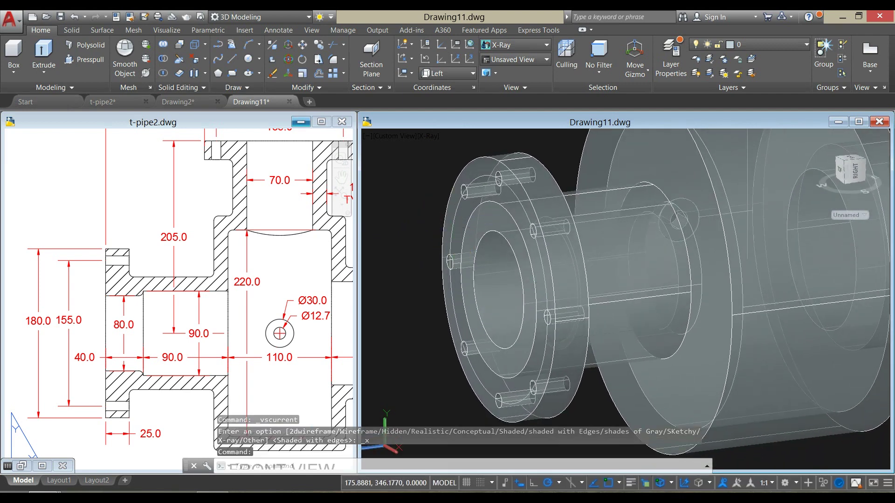
{"action": "left_click", "coordinate": [163, 60]}
{"action": "scroll", "coordinate": [495, 241], "scroll_direction": "up", "scroll_amount": 3}
{"action": "scroll", "coordinate": [495, 244], "scroll_direction": "down", "scroll_amount": 4}
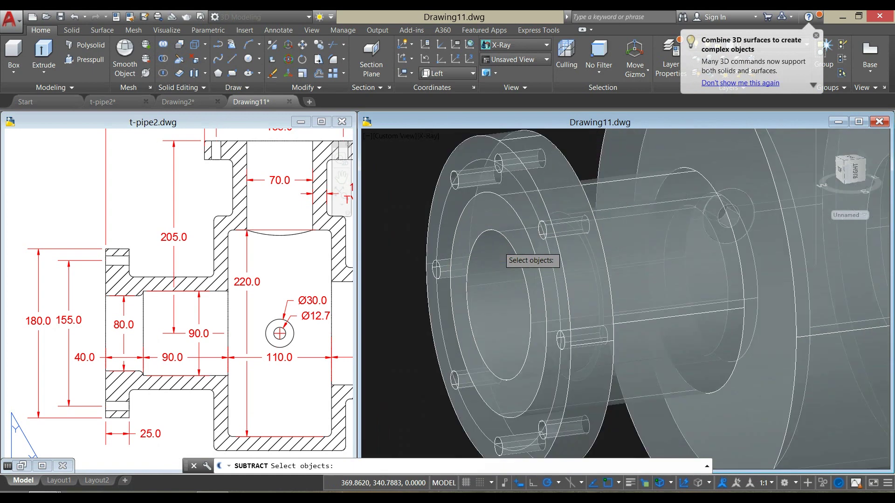
{"action": "key", "text": "Escape"}
{"action": "left_click", "coordinate": [428, 136]}
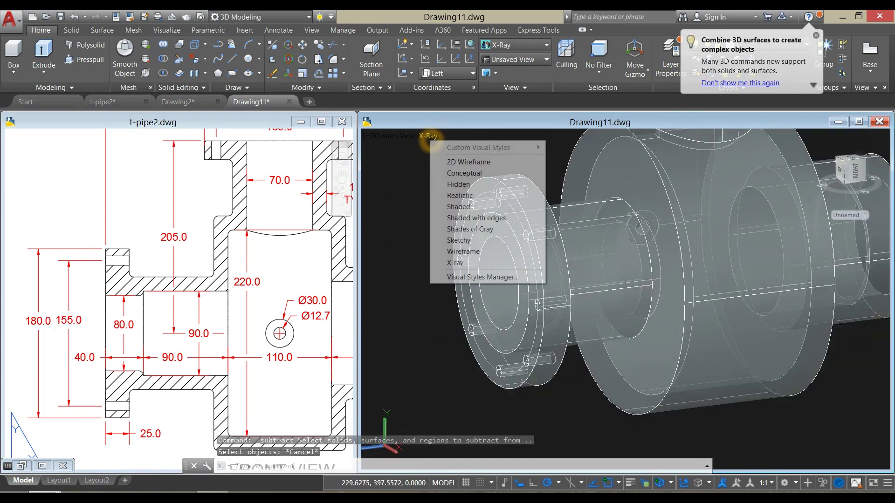
{"action": "left_click", "coordinate": [494, 218]}
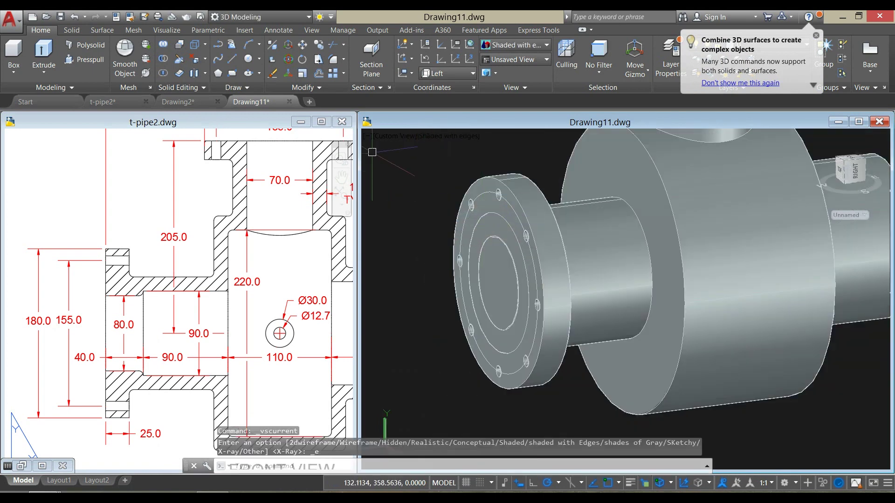
- Subtract the 80 mm cylinder from the side flange disc to open its central bore
{"action": "left_click", "coordinate": [163, 58]}
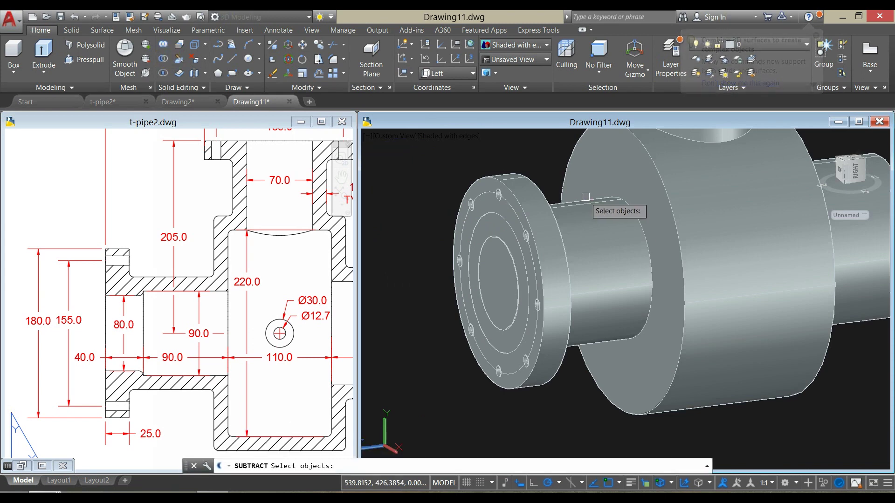
{"action": "left_click", "coordinate": [576, 190]}
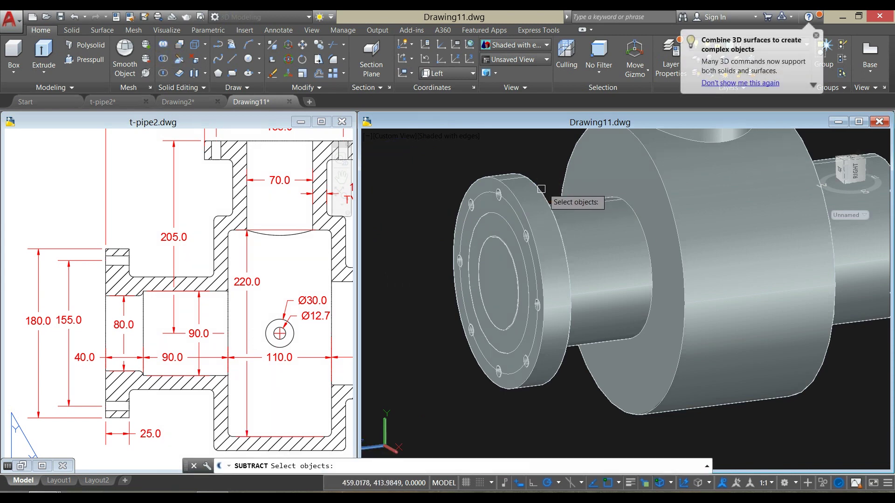
{"action": "right_click", "coordinate": [513, 149]}
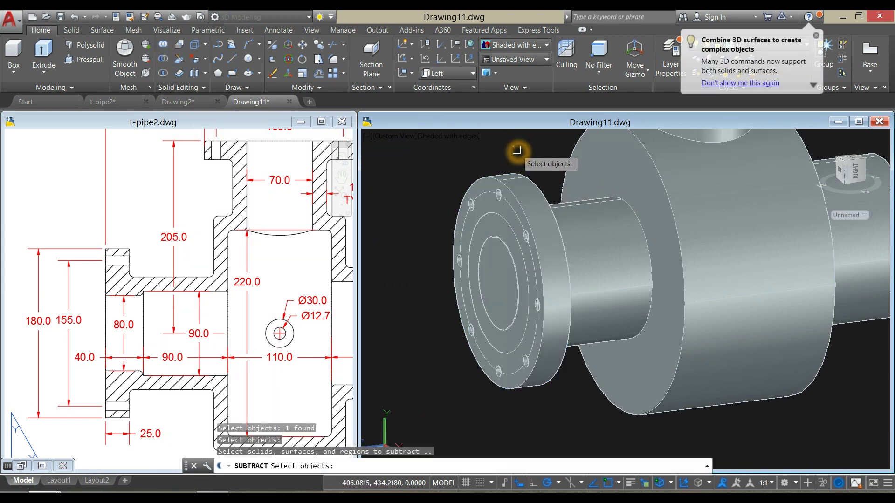
{"action": "left_click", "coordinate": [505, 270]}
{"action": "right_click", "coordinate": [407, 196]}
{"action": "middle_click_drag", "start_coordinate": [517, 242], "coordinate": [571, 263], "text": "shift"}
{"action": "middle_click_drag", "start_coordinate": [506, 282], "coordinate": [514, 210], "text": "shift"}
{"action": "key", "text": "Escape"}
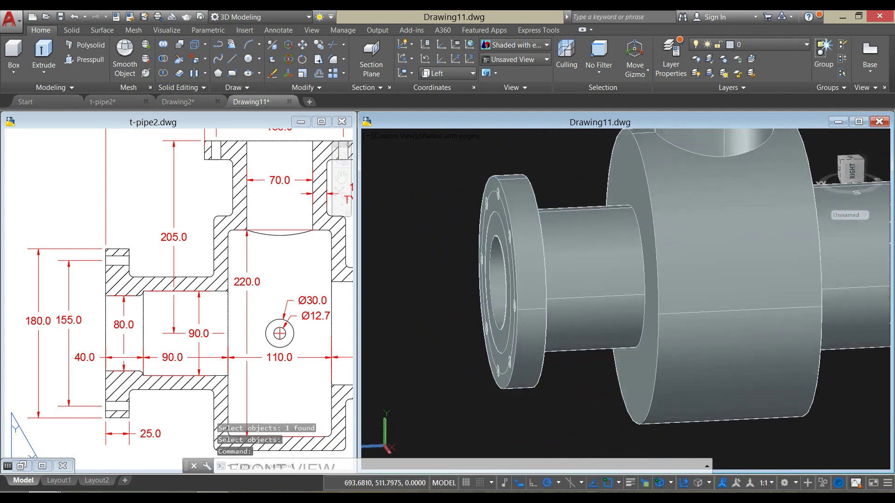
- Union the drilled side flange with the pipe body
{"action": "left_click", "coordinate": [163, 45]}
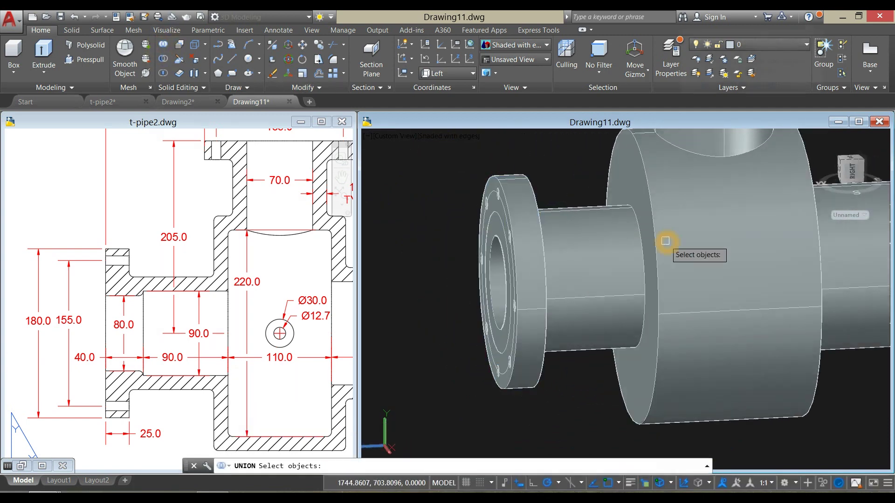
{"action": "left_click", "coordinate": [536, 196]}
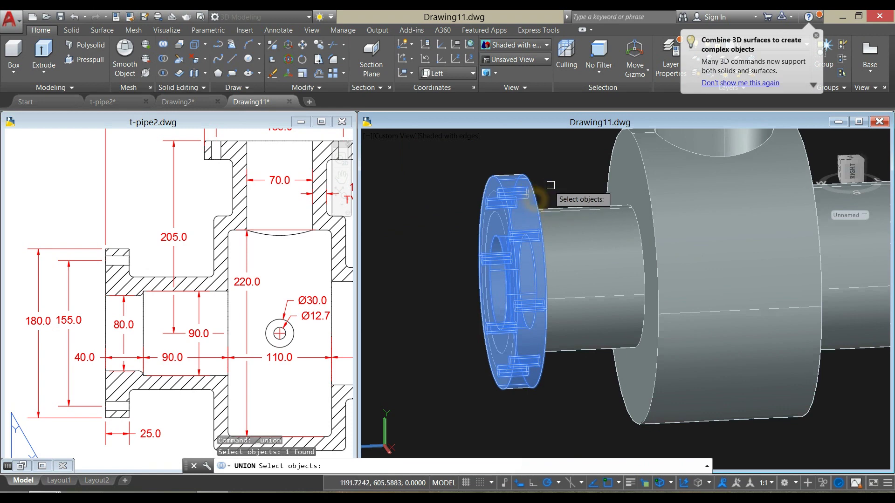
{"action": "left_click", "coordinate": [568, 211]}
{"action": "right_click", "coordinate": [558, 183]}
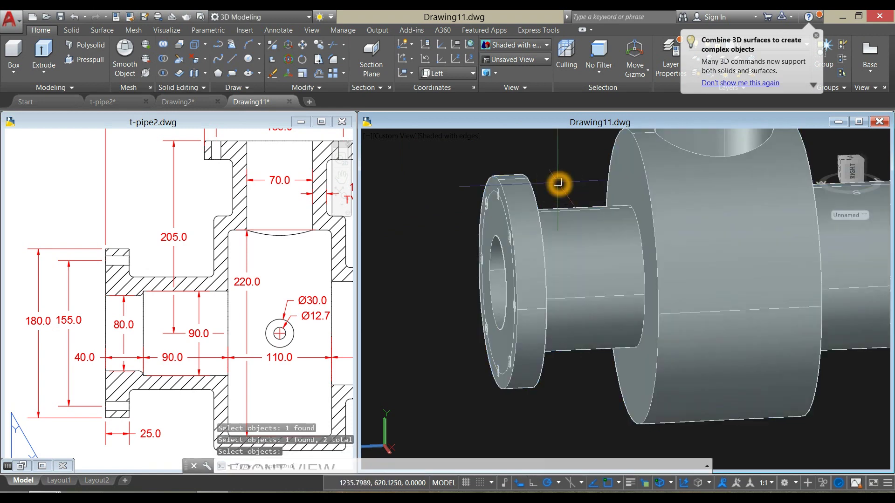
- Set the model to X-ray style and Front view, showing the unflanged pipe end beside its dimensioned flange in the reference drawing
{"action": "left_click", "coordinate": [447, 136]}
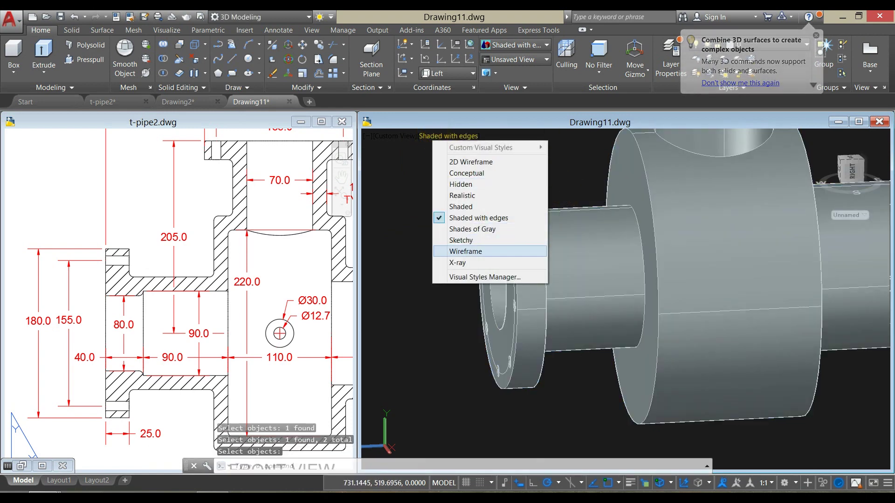
{"action": "left_click", "coordinate": [459, 201]}
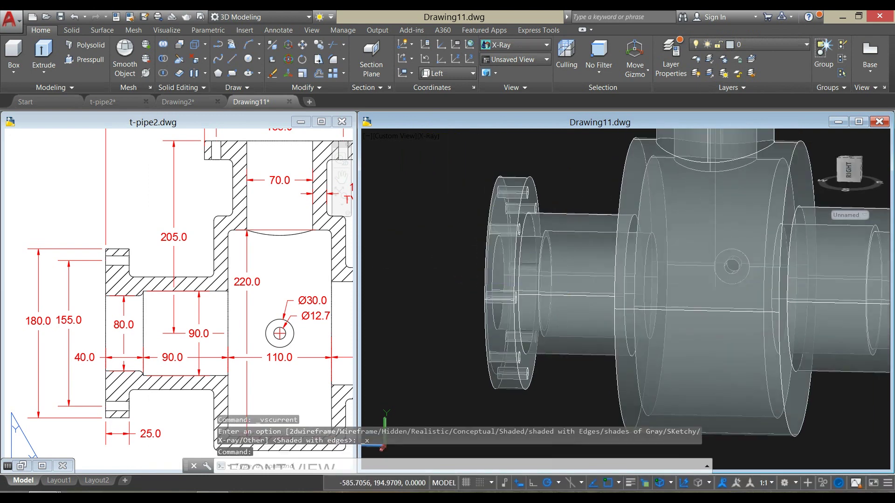
{"action": "left_click", "coordinate": [396, 136]}
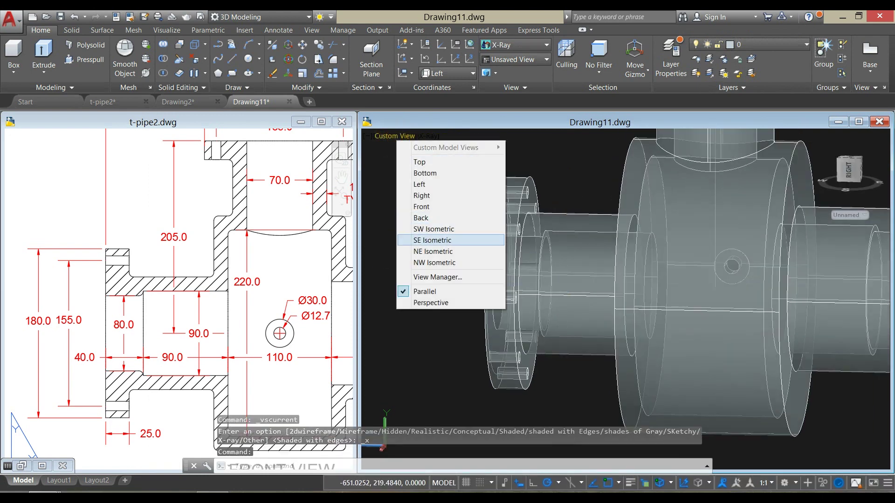
{"action": "left_click", "coordinate": [429, 207]}
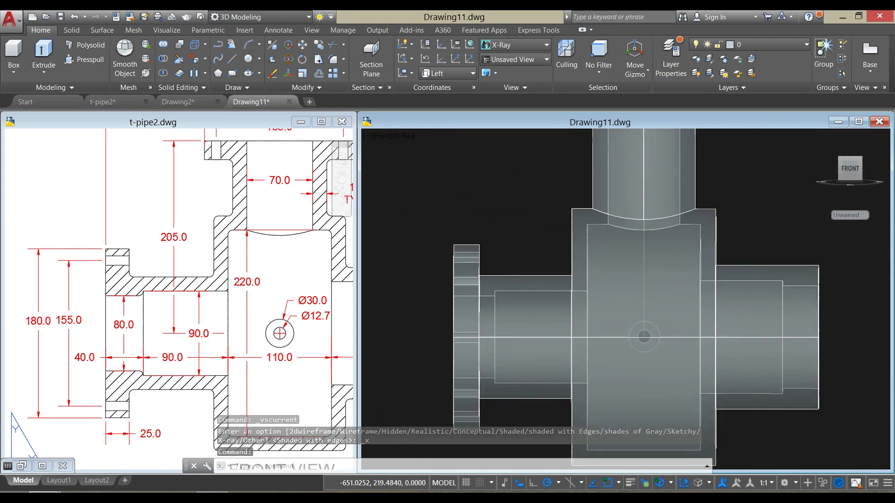
{"action": "middle_click_drag", "start_coordinate": [522, 328], "coordinate": [508, 286]}
{"action": "middle_click_drag", "start_coordinate": [820, 274], "coordinate": [679, 250]}
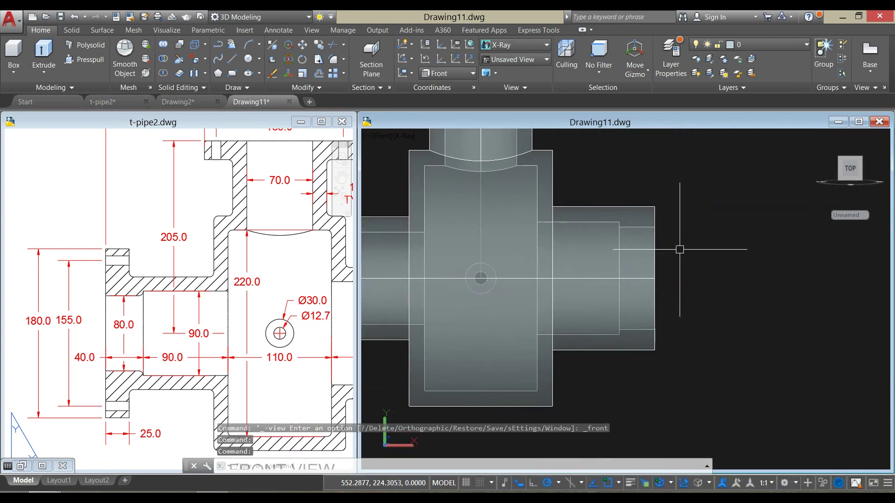
{"action": "scroll", "coordinate": [664, 251], "scroll_direction": "up", "scroll_amount": 2}
{"action": "scroll", "coordinate": [664, 250], "scroll_direction": "down", "scroll_amount": 2}
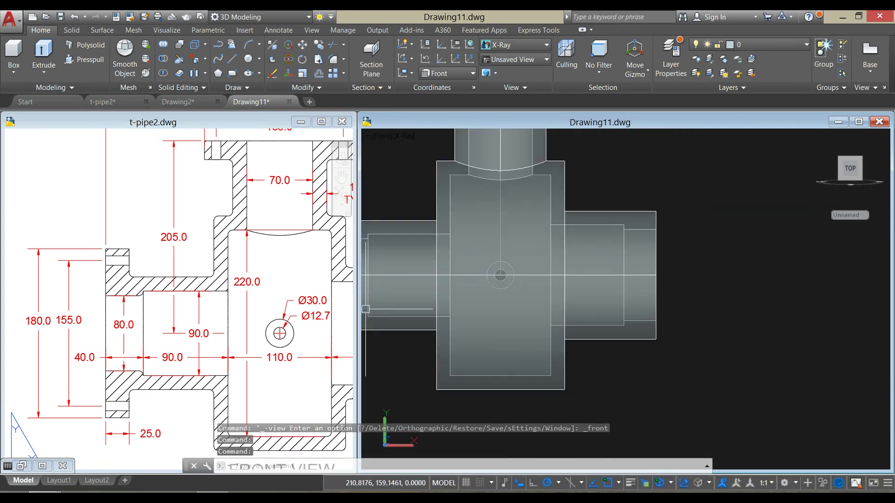
{"action": "mouse_move", "coordinate": [239, 310]}
{"action": "middle_mouse_down"}
{"action": "mouse_move", "coordinate": [194, 286]}
{"action": "mouse_move", "coordinate": [112, 267]}
{"action": "mouse_move", "coordinate": [88, 275]}
{"action": "middle_mouse_up"}
{"action": "left_click", "coordinate": [700, 316]}
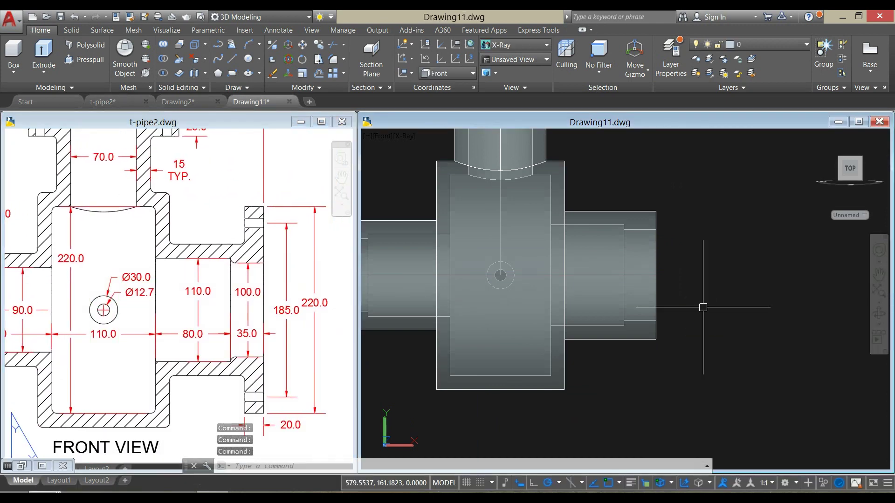
{"action": "type", "text": "c"}
{"action": "key", "text": "Return"}
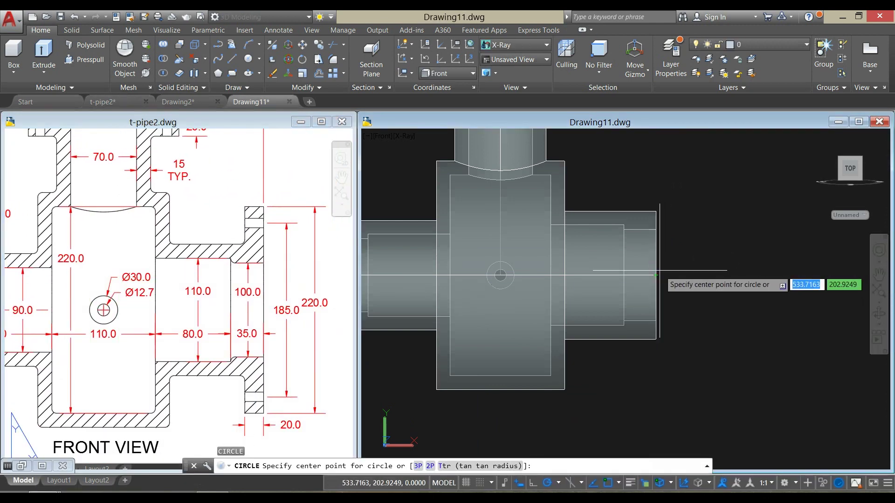
{"action": "left_click", "coordinate": [656, 275]}
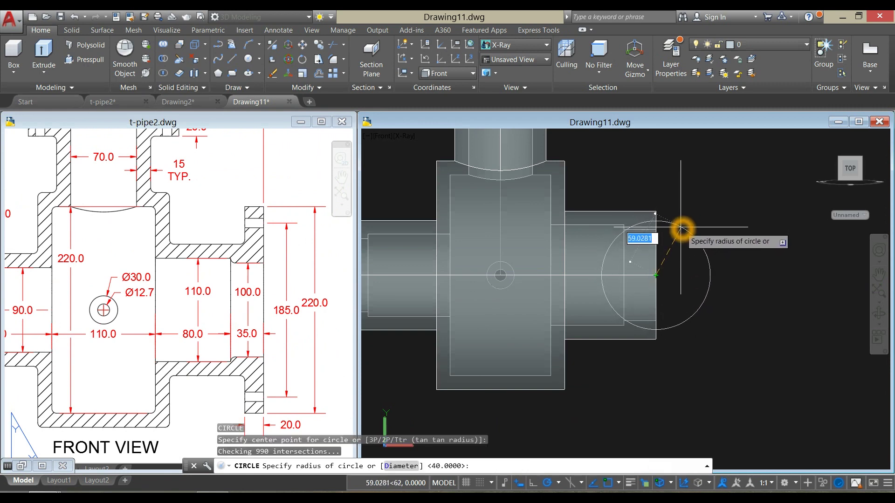
{"action": "key", "text": "Escape"}
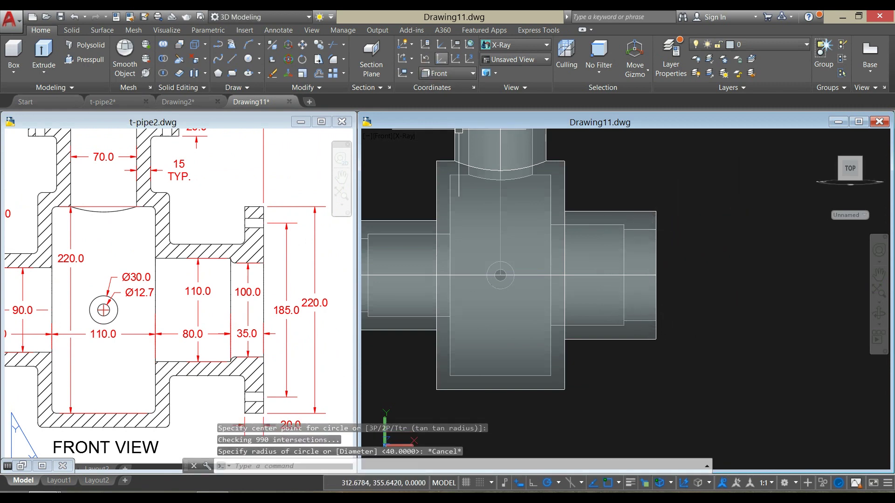
- Define a new UCS in the empty space beside the unflanged pipe end, with its Z-axis parallel to the pipe's axis
{"action": "left_click", "coordinate": [458, 57]}
{"action": "left_click", "coordinate": [742, 259]}
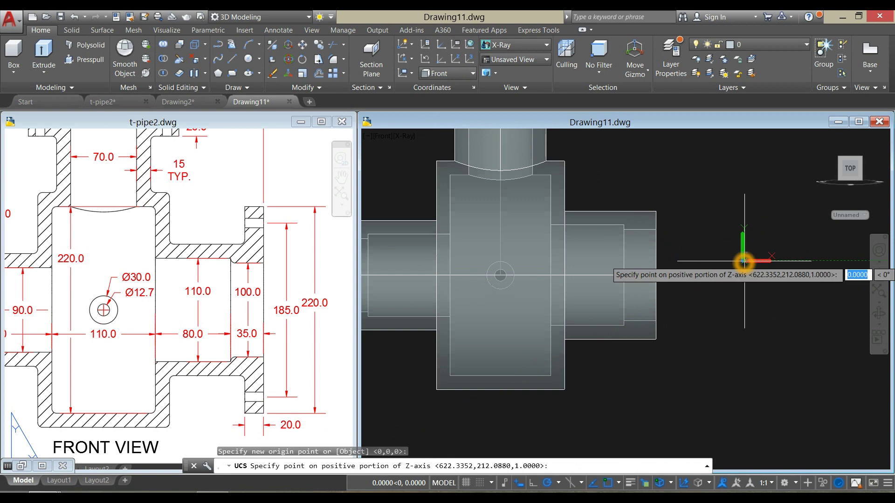
{"action": "left_click", "coordinate": [791, 260]}
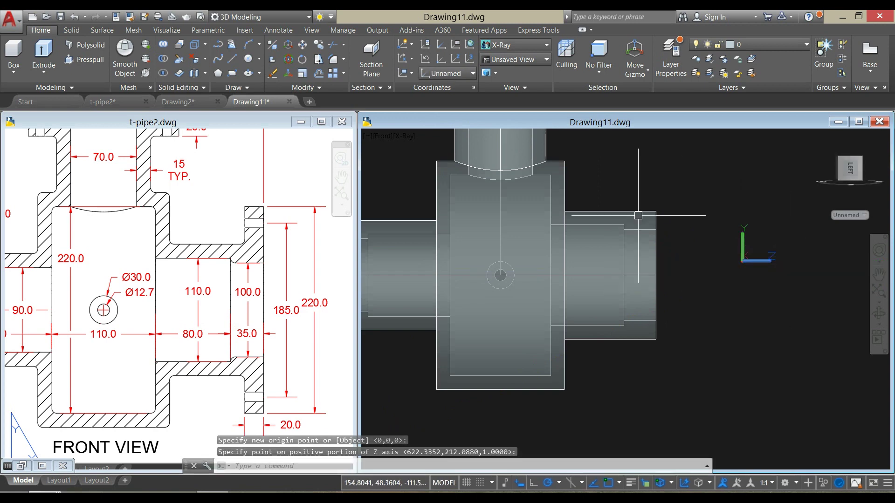
{"action": "left_click", "coordinate": [609, 209]}
{"action": "key", "text": "Escape"}
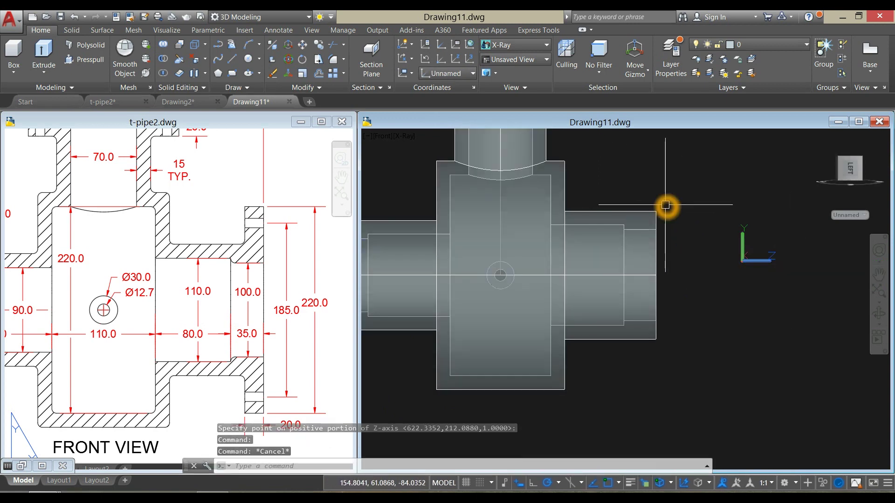
- Draw a 220 mm diameter circle centred on the end face of the unflanged pipe
{"action": "type", "text": "c"}
{"action": "key", "text": "Return"}
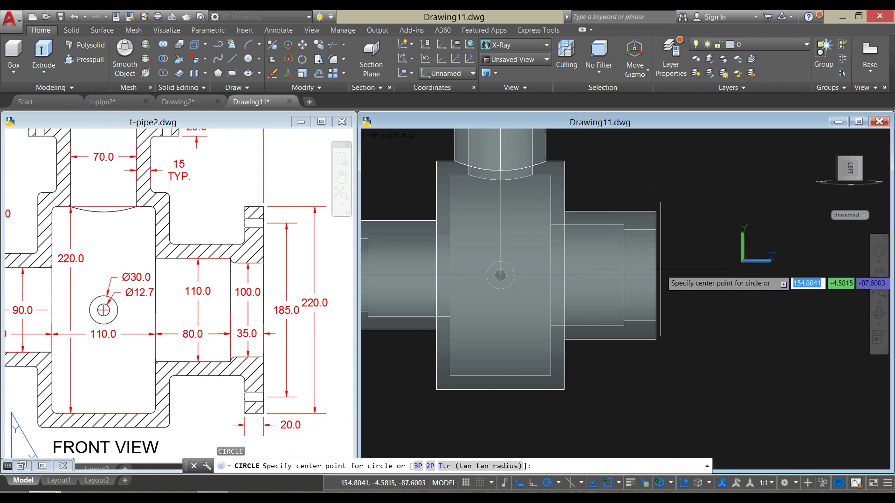
{"action": "left_click", "coordinate": [656, 275]}
{"action": "left_click", "coordinate": [661, 194]}
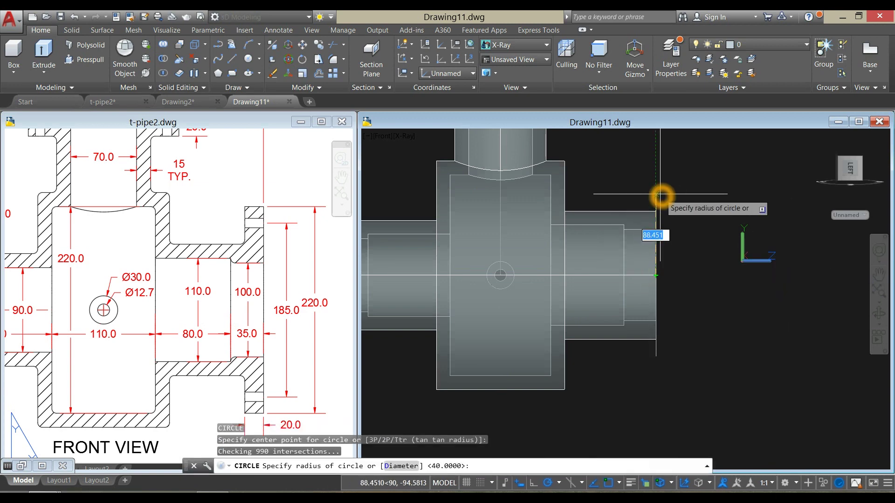
{"action": "type", "text": "d"}
{"action": "key", "text": "Return"}
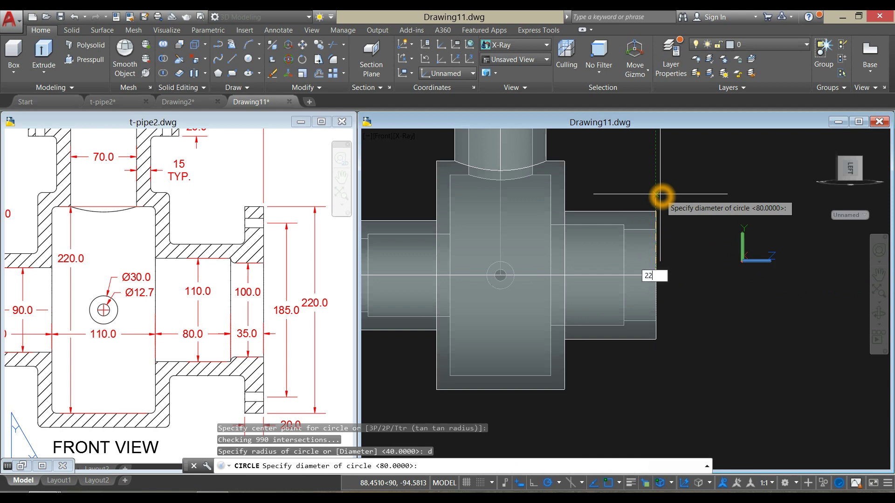
{"action": "type", "text": "220"}
{"action": "key", "text": "Return"}
- Extrude the 220 mm circle 20 mm back towards the pipe body to form the flange disc
{"action": "left_click", "coordinate": [656, 186]}
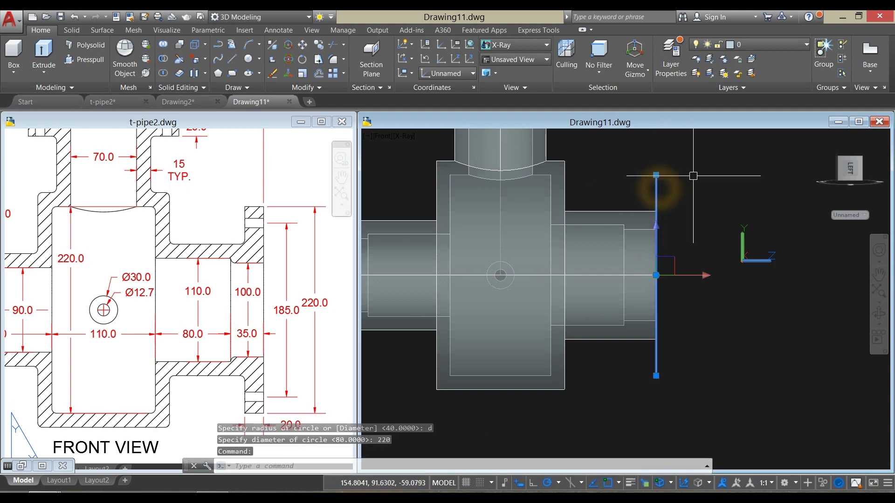
{"action": "left_click", "coordinate": [58, 49]}
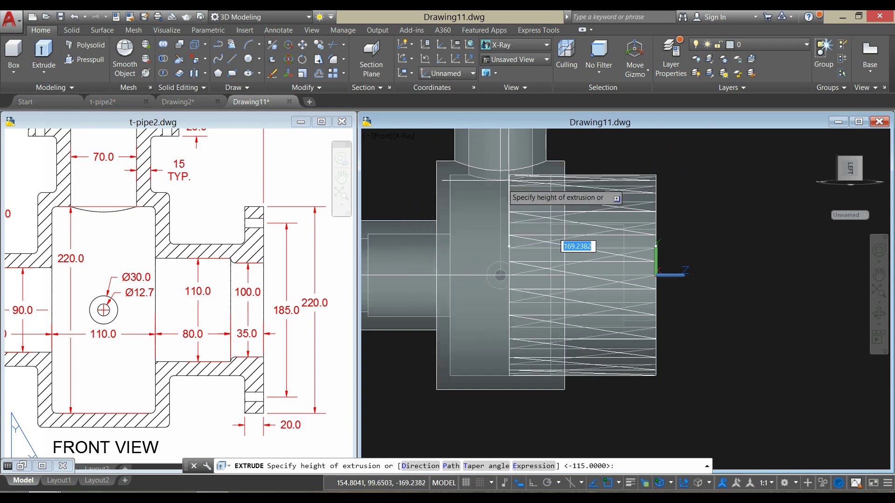
{"action": "left_click", "coordinate": [601, 170]}
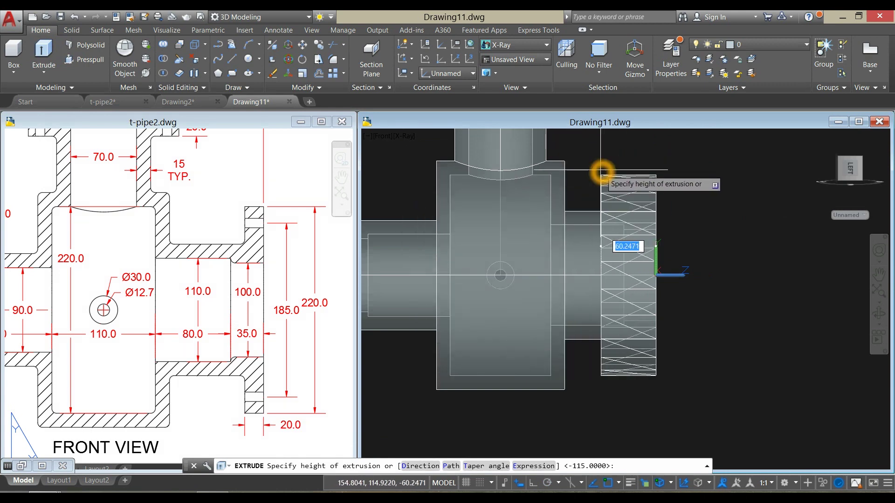
{"action": "type", "text": "20"}
{"action": "key", "text": "Return"}
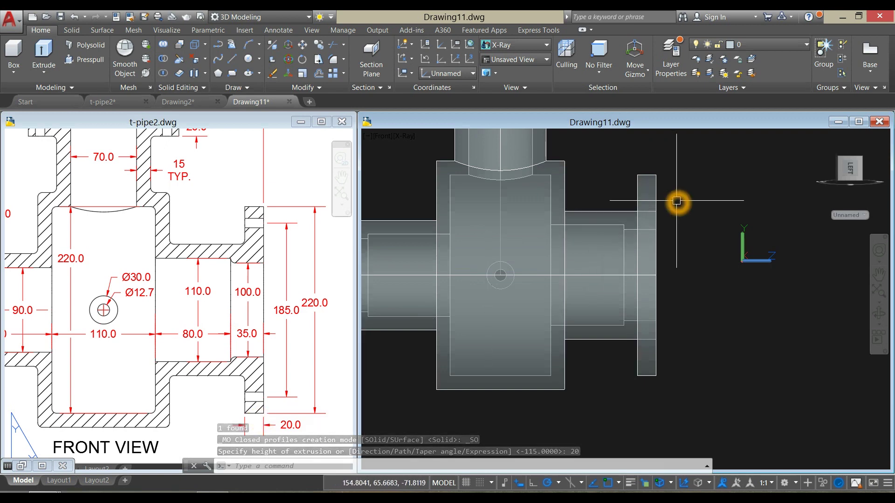
- Change the model's visual style from X-ray to Shaded with edges
{"action": "middle_click_drag", "start_coordinate": [673, 204], "coordinate": [655, 216], "text": "shift"}
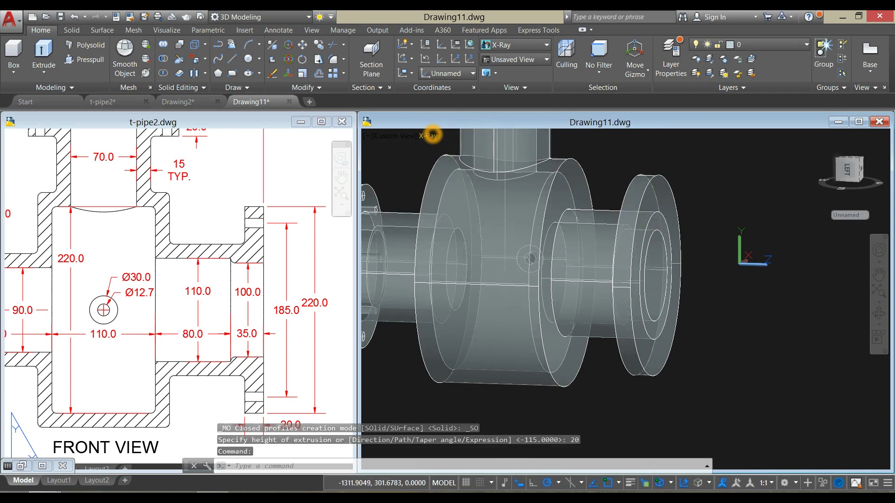
{"action": "left_click", "coordinate": [432, 135]}
{"action": "left_click", "coordinate": [465, 217]}
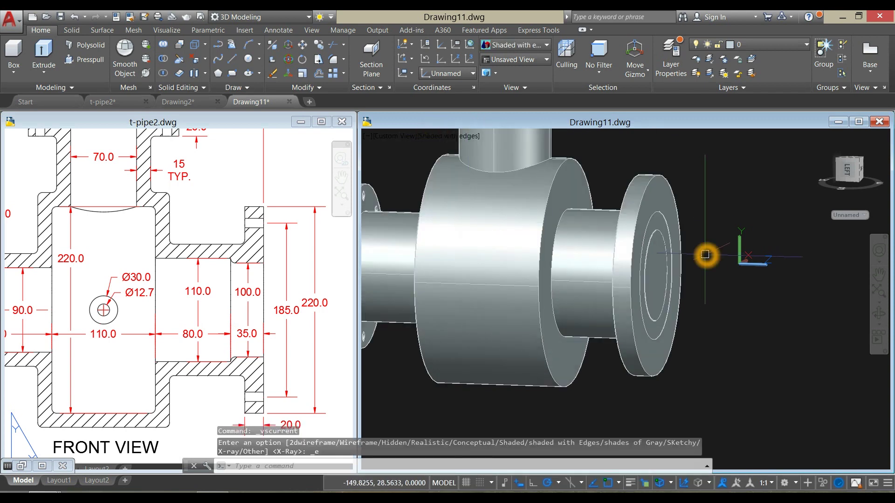
{"action": "middle_click_drag", "start_coordinate": [699, 255], "coordinate": [691, 262], "text": "shift"}
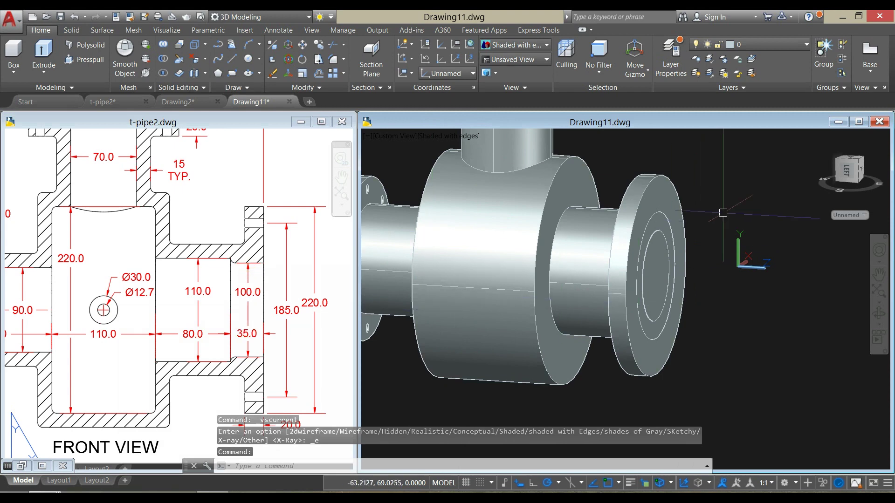
- Draw a 100 mm diameter circle at the centre of the new flange's outer face
{"action": "type", "text": "c"}
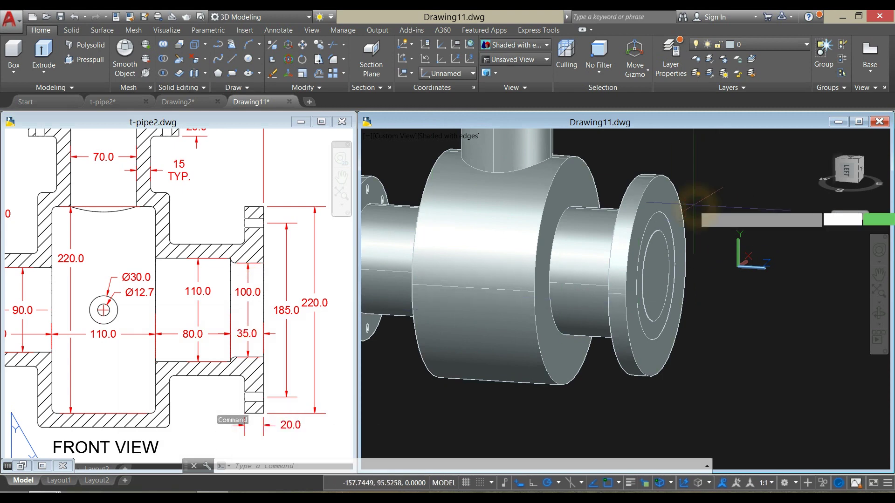
{"action": "key", "text": "Return"}
{"action": "left_click", "coordinate": [654, 278]}
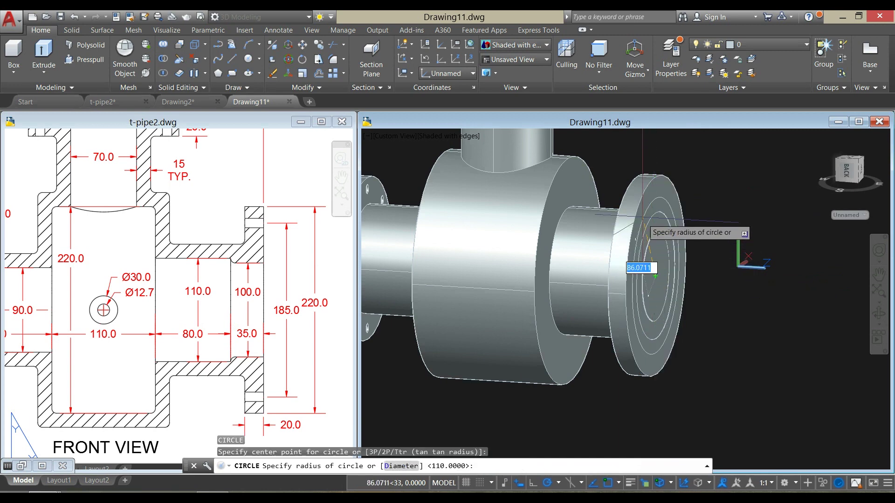
{"action": "type", "text": "d"}
{"action": "key", "text": "Return"}
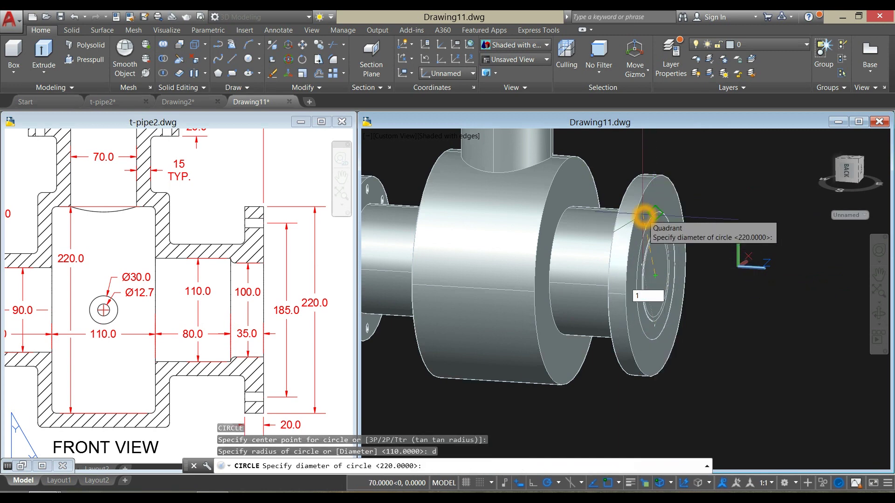
{"action": "key", "text": "Return"}
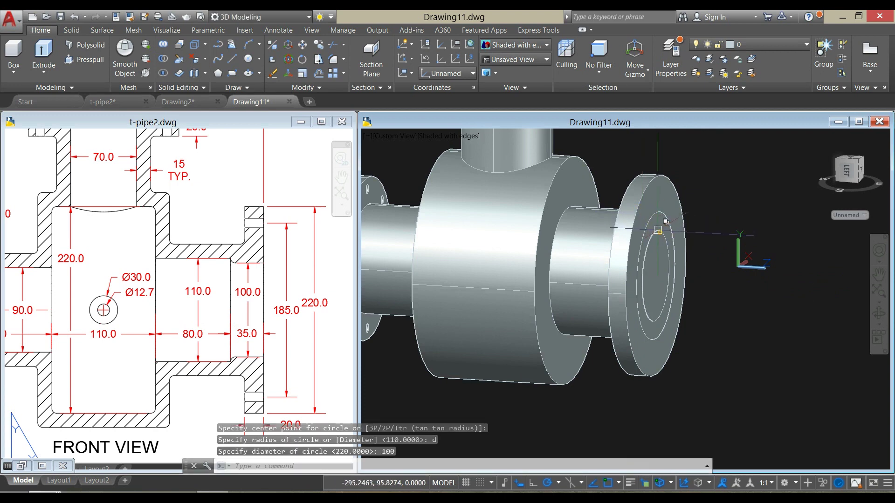
- Extrude the 100 mm circle inwards through the flange, well past its thickness, as a solid cylinder
{"action": "left_click", "coordinate": [658, 230]}
{"action": "left_click", "coordinate": [702, 301]}
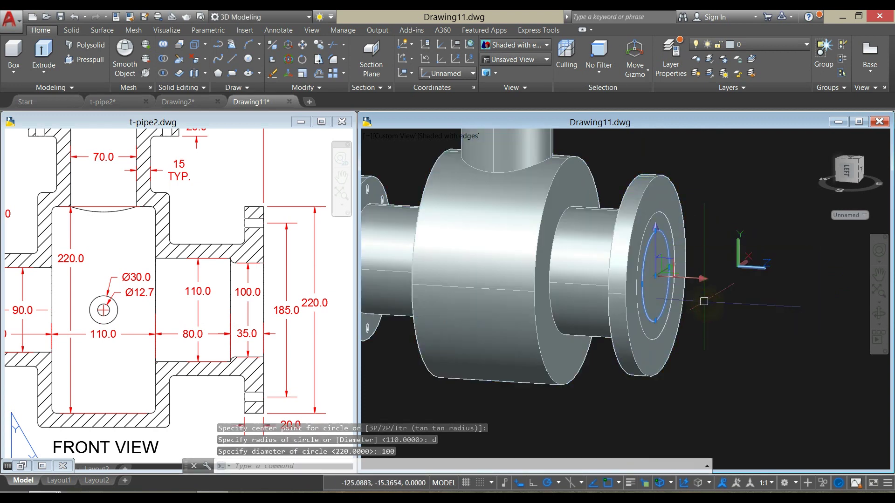
{"action": "left_click", "coordinate": [43, 54]}
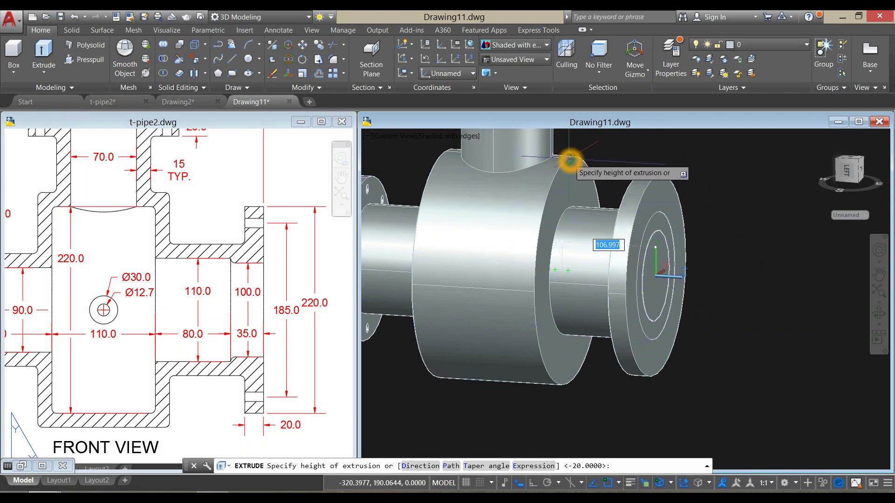
{"action": "left_click", "coordinate": [606, 168]}
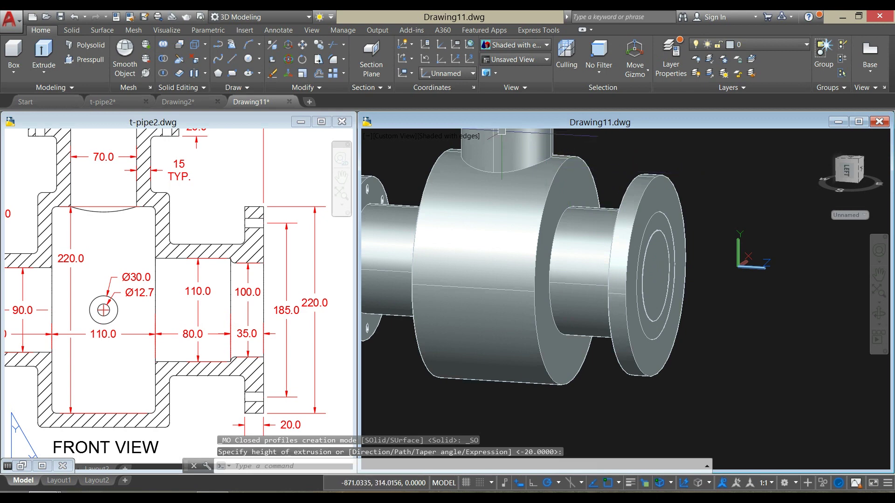
{"action": "left_click", "coordinate": [394, 136]}
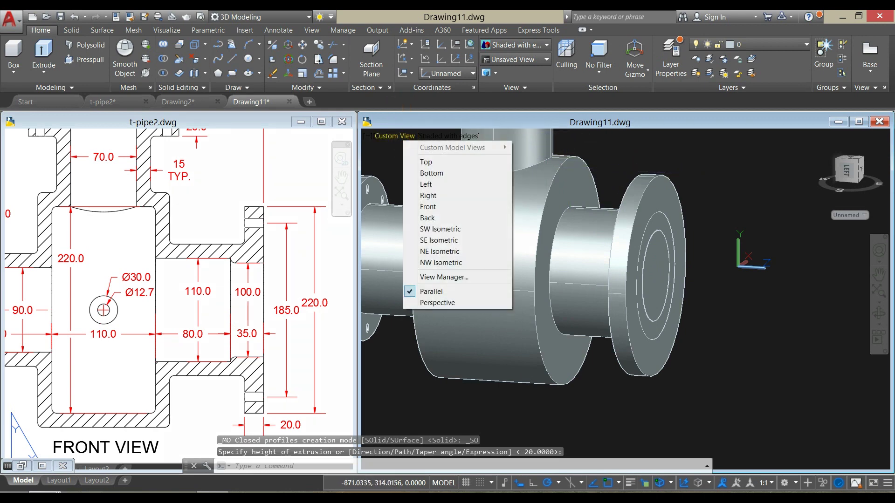
- Subtract the 100 mm cylinder from the new flange disc to open its central bore
{"action": "left_click", "coordinate": [163, 59]}
{"action": "left_click", "coordinate": [674, 186]}
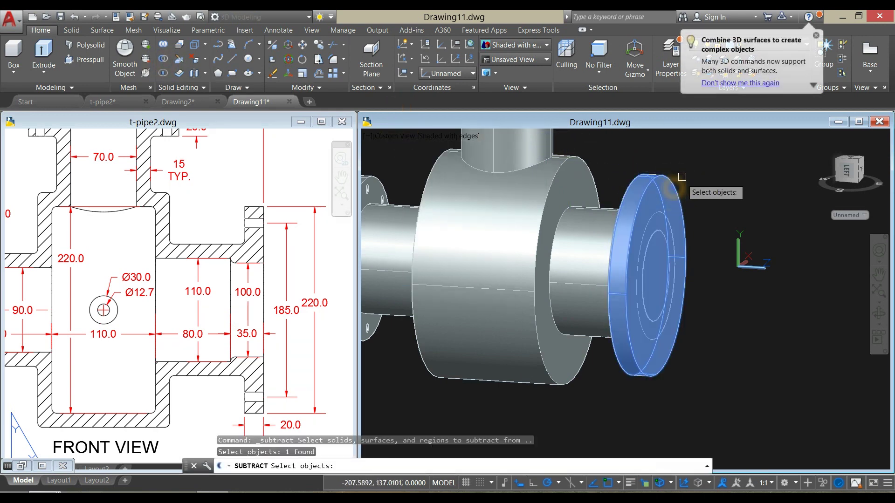
{"action": "key", "text": "Return"}
{"action": "left_click", "coordinate": [655, 253]}
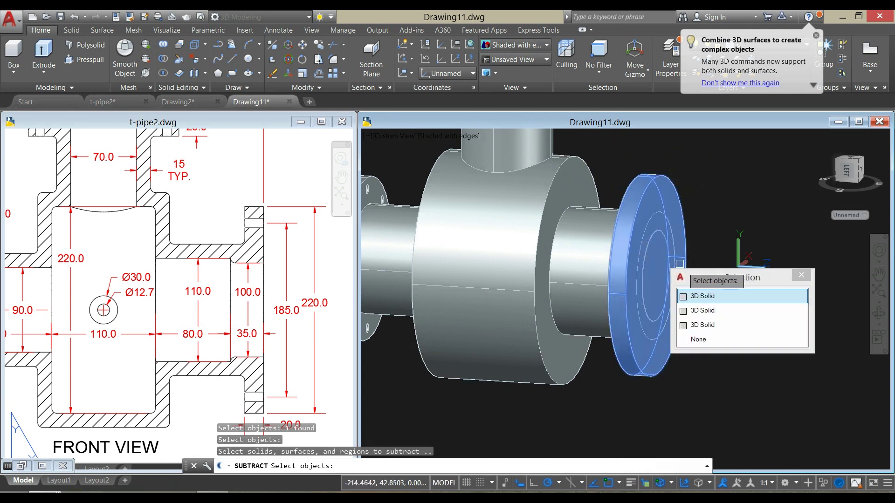
{"action": "left_click", "coordinate": [719, 311]}
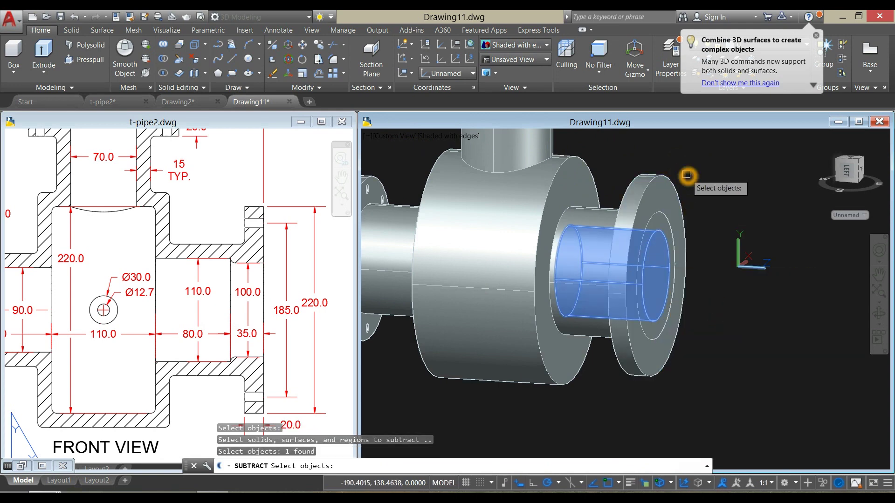
{"action": "key", "text": "Return"}
- Check the bored flange against the pipe's interior in the X-ray visual style
{"action": "middle_click_drag", "start_coordinate": [680, 182], "coordinate": [698, 195], "text": "shift"}
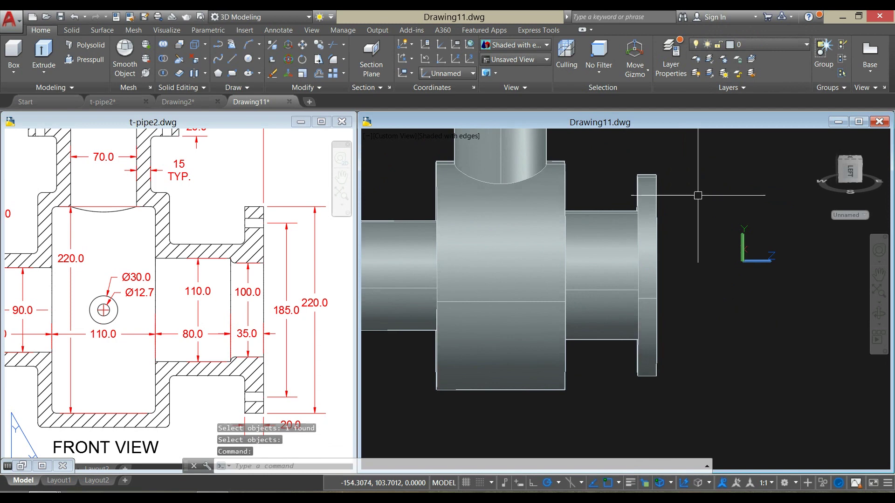
{"action": "left_click", "coordinate": [435, 137]}
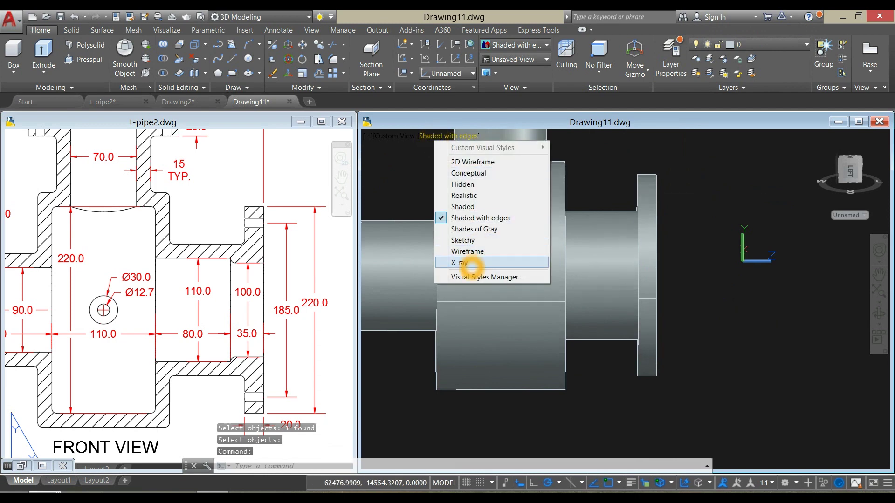
{"action": "left_click", "coordinate": [470, 262]}
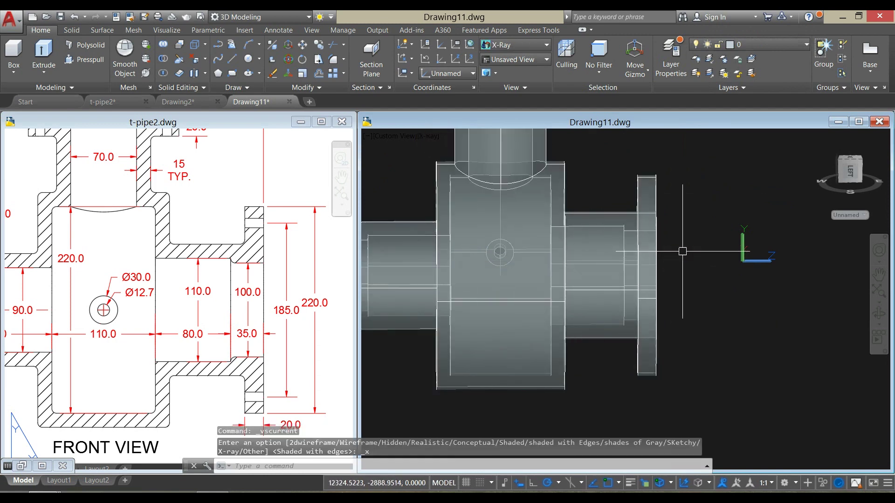
{"action": "middle_click_drag", "start_coordinate": [687, 246], "coordinate": [660, 259], "text": "shift"}
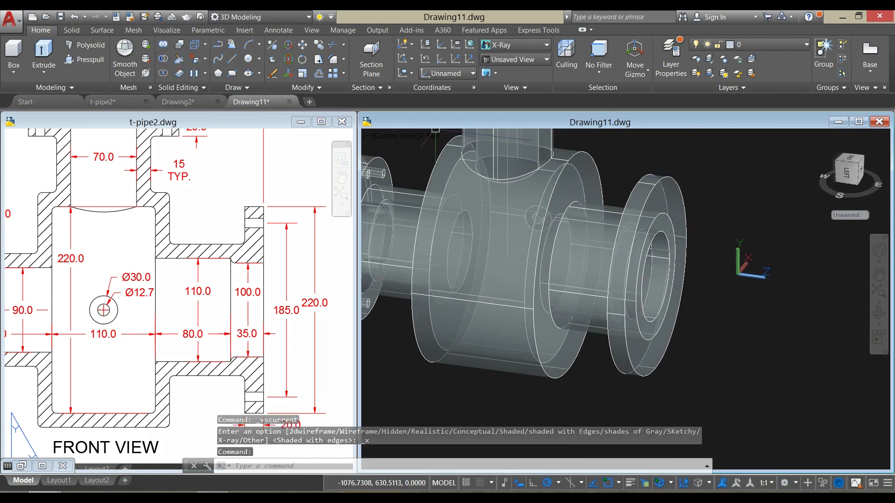
- Union the bored flange with the pipe body and restore the Shaded with edges visual style
{"action": "left_click", "coordinate": [160, 45]}
{"action": "left_click", "coordinate": [675, 189]}
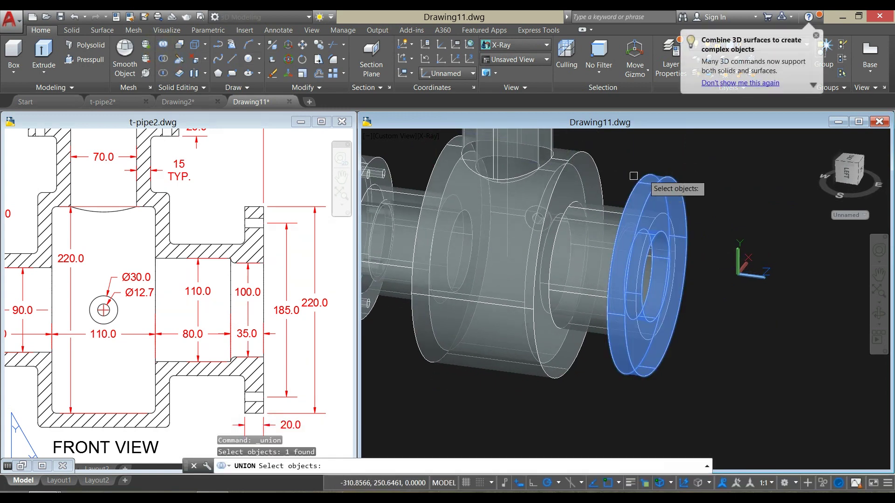
{"action": "left_click", "coordinate": [608, 199]}
{"action": "right_click", "coordinate": [703, 164]}
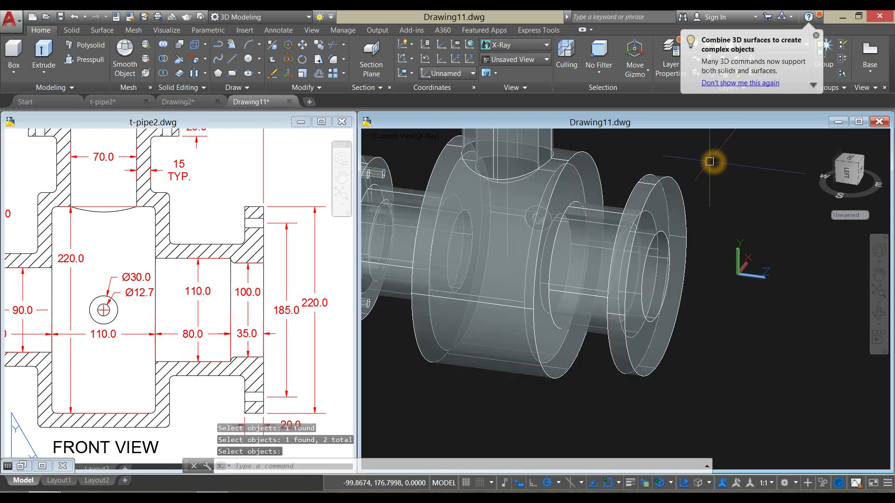
{"action": "left_click", "coordinate": [431, 136]}
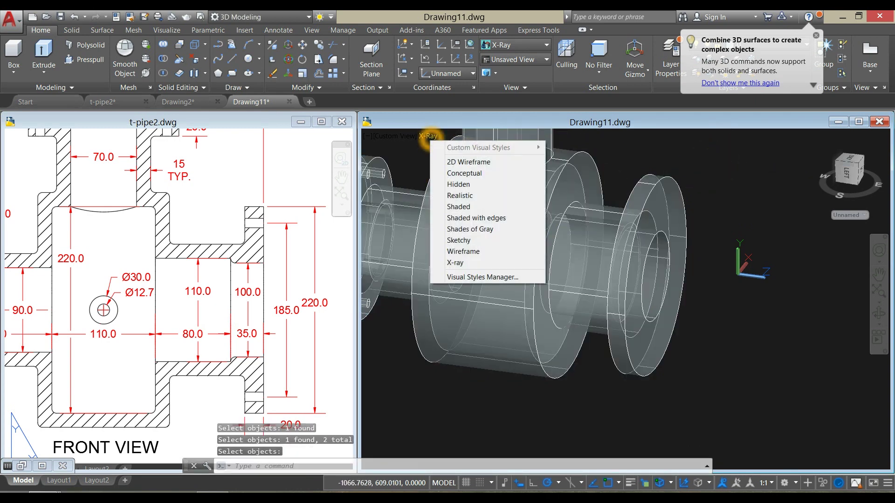
{"action": "left_click", "coordinate": [461, 242]}
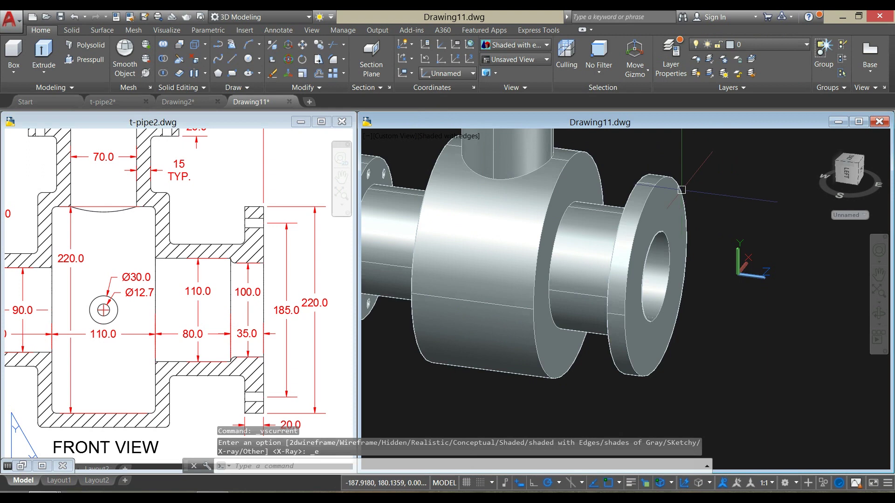
- Draw a 185 mm diameter bolt circle on the new flange's face, centred on its bore
{"action": "type", "text": "c"}
{"action": "key", "text": "Return"}
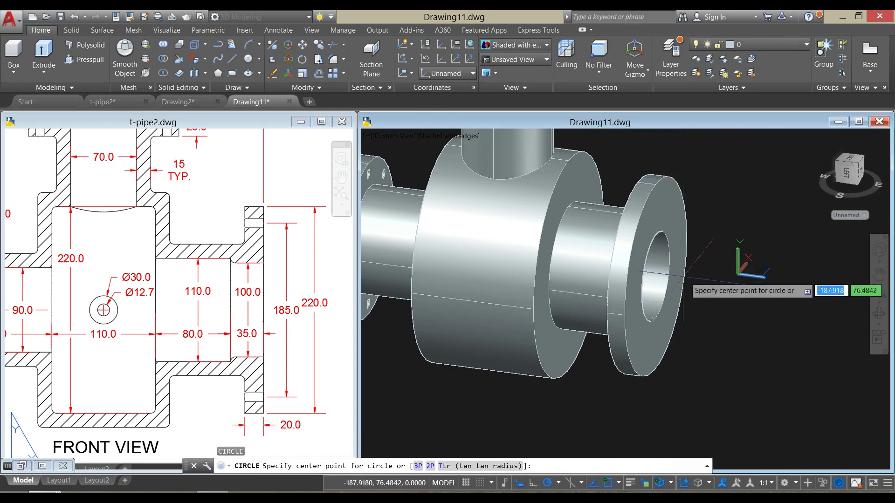
{"action": "left_click", "coordinate": [657, 276]}
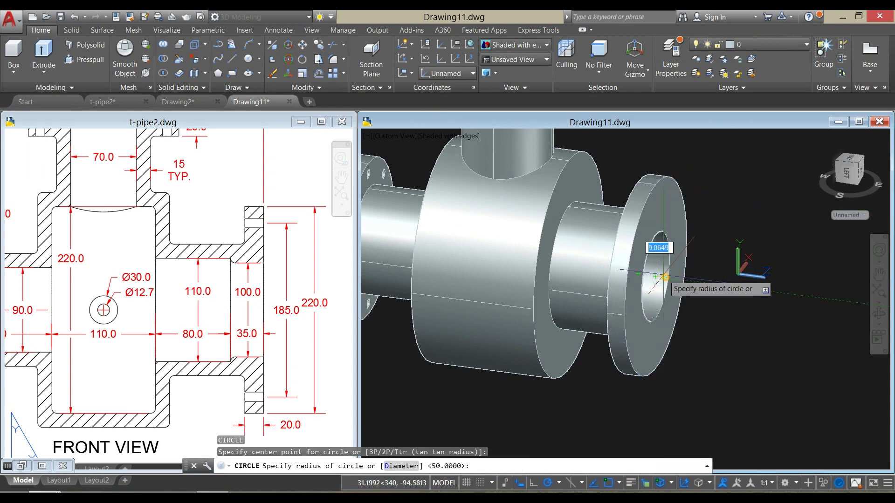
{"action": "left_click", "coordinate": [665, 209]}
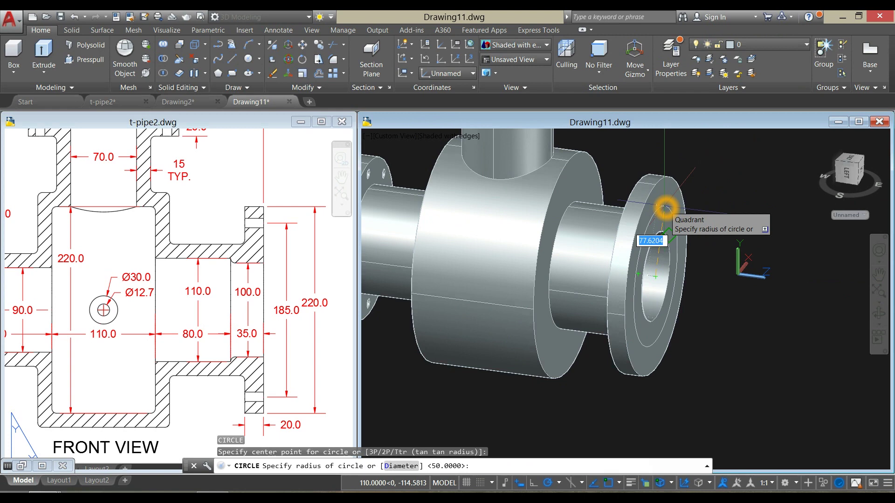
{"action": "type", "text": "d"}
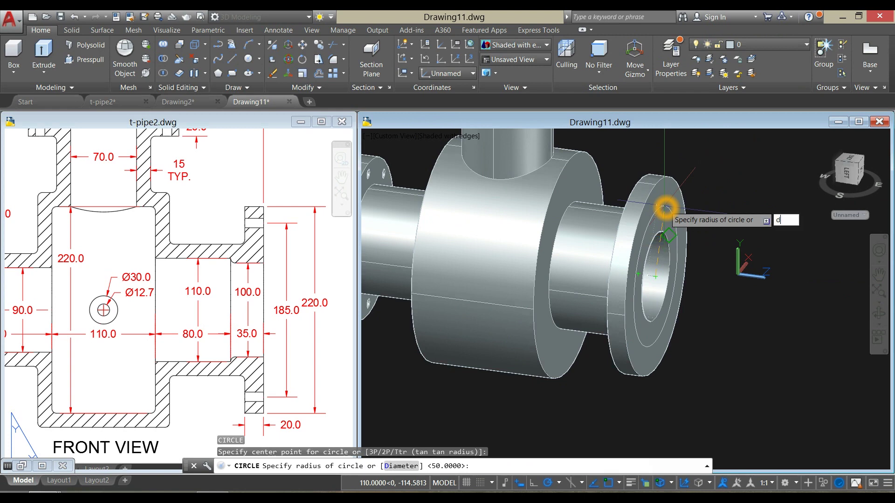
{"action": "key", "text": "Return"}
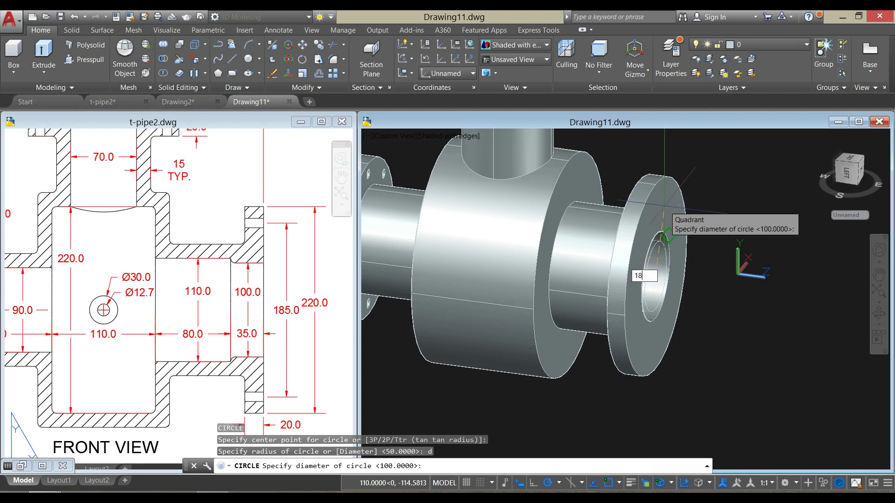
{"action": "key", "text": "Return"}
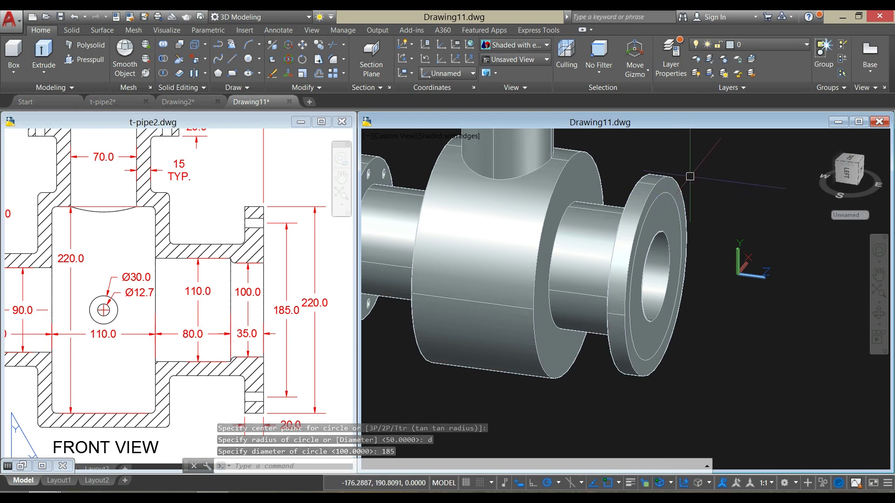
- Draw a 10 mm diameter bolt-hole circle centred on the upper quadrant of the 185 mm circle
{"action": "type", "text": "c"}
{"action": "key", "text": "Return"}
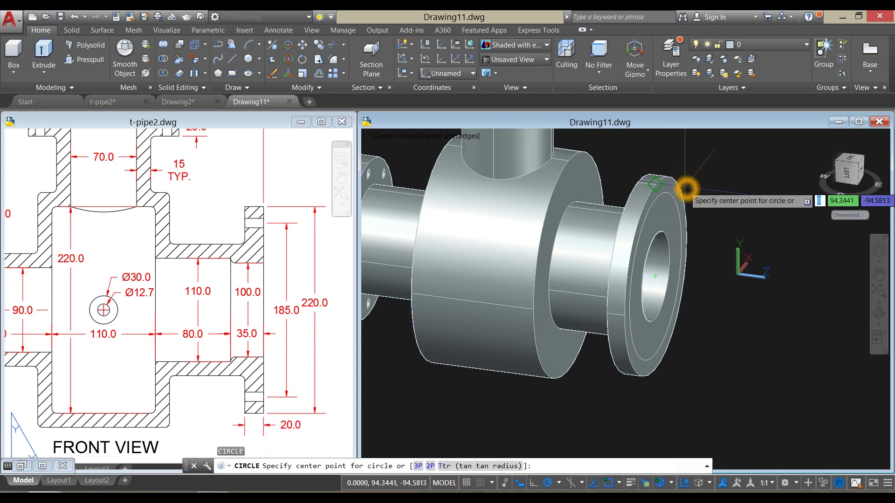
{"action": "scroll", "coordinate": [668, 193], "scroll_direction": "up", "scroll_amount": 3}
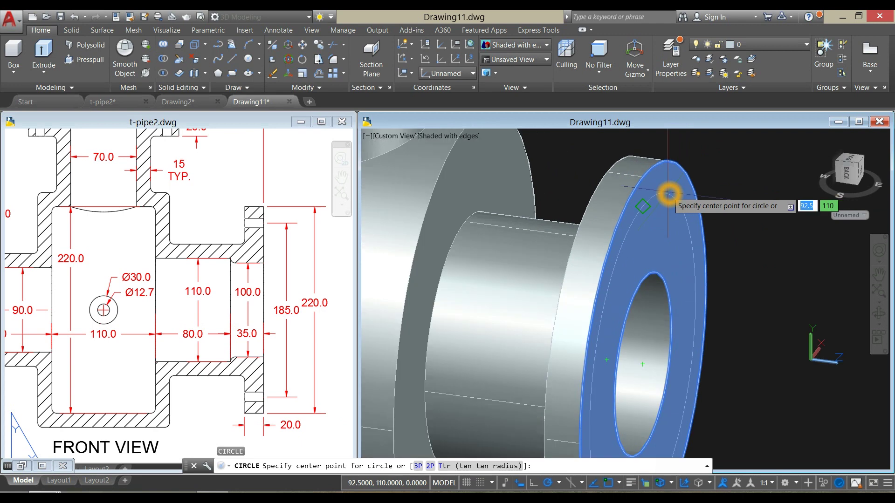
{"action": "left_click", "coordinate": [643, 205]}
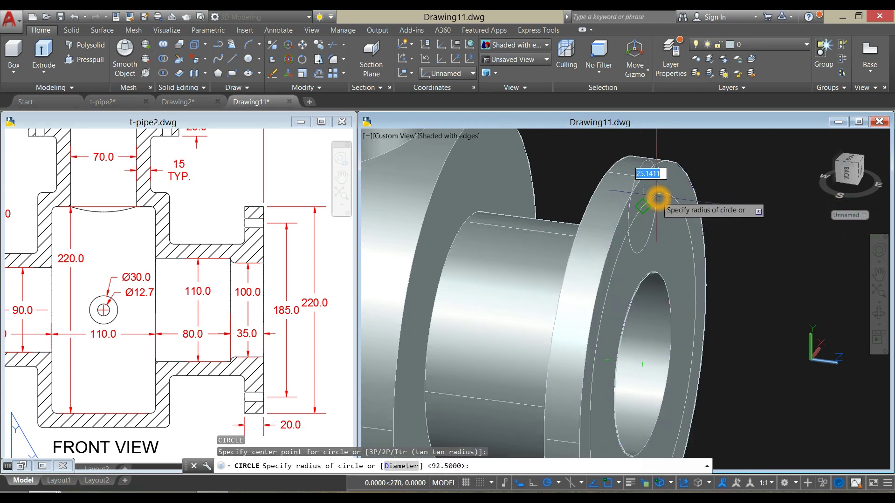
{"action": "type", "text": "d"}
{"action": "key", "text": "Return"}
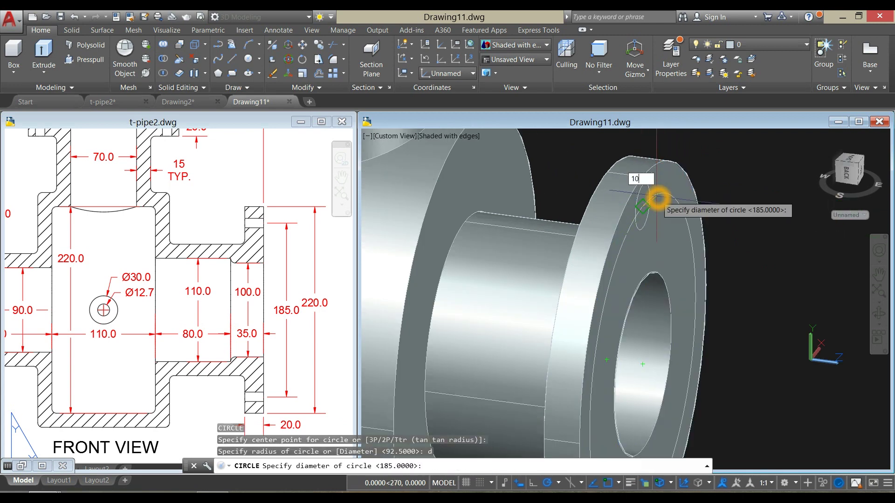
{"action": "key", "text": "Return"}
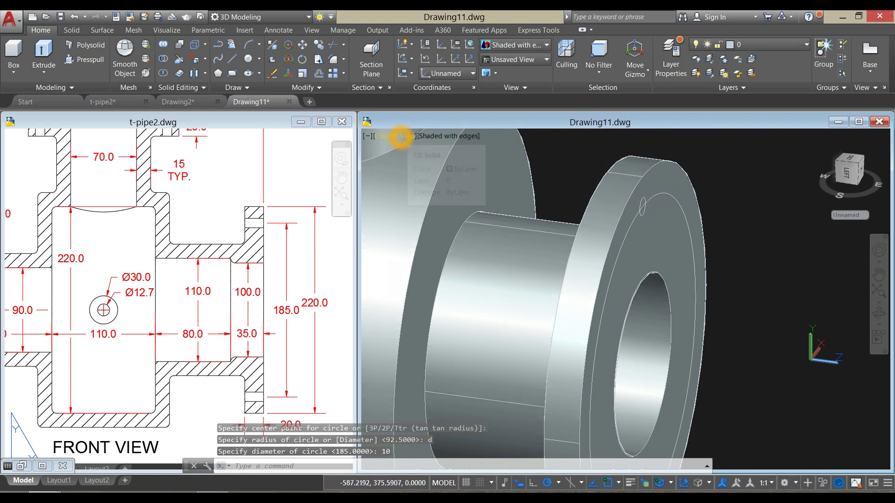
- Display the model from the Right view in the 2D Wireframe visual style
{"action": "left_click", "coordinate": [401, 137]}
{"action": "left_click", "coordinate": [425, 195]}
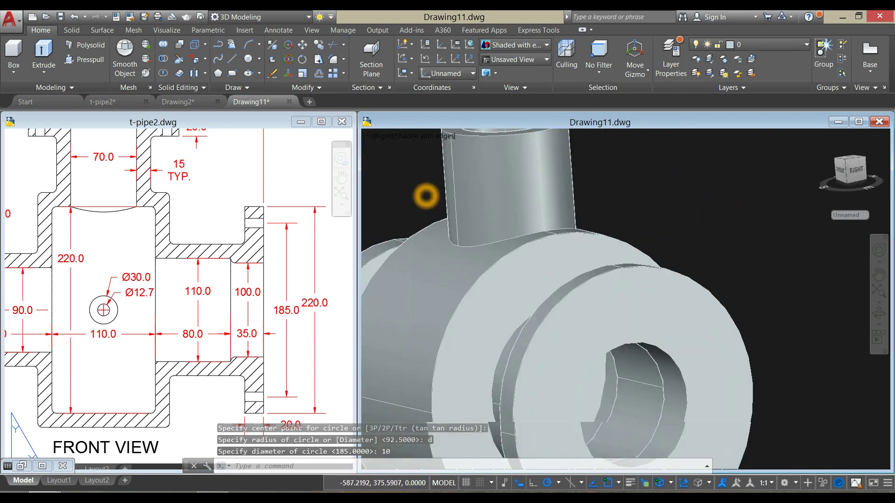
{"action": "left_click", "coordinate": [428, 136]}
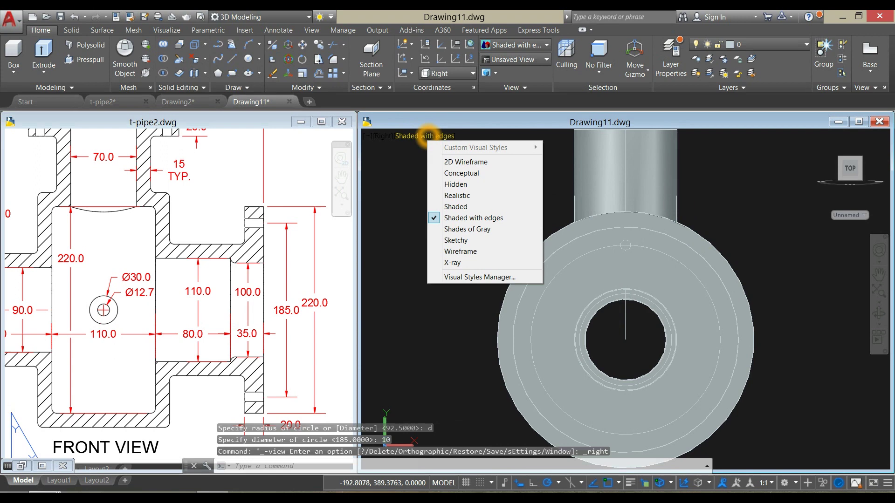
{"action": "left_click", "coordinate": [440, 160]}
{"action": "scroll", "coordinate": [647, 269], "scroll_direction": "up", "scroll_amount": 5}
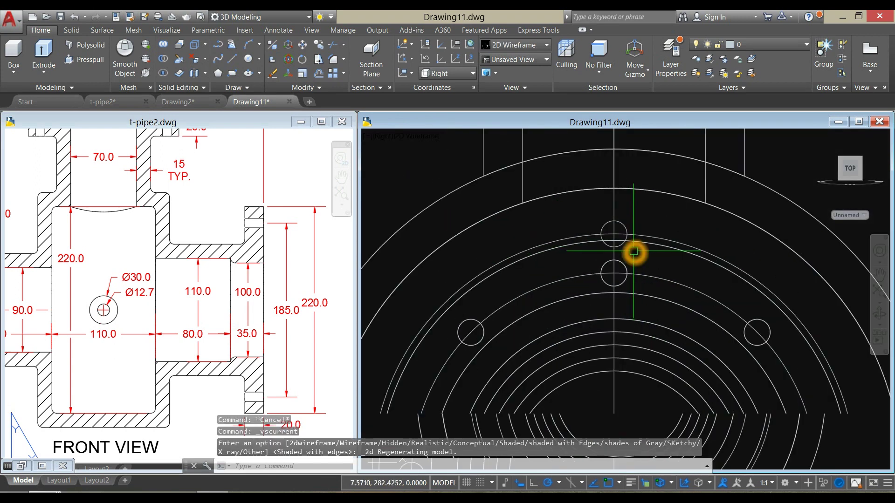
- Extrude the new flange's 10 mm bolt-hole circle 40 mm inwards through the flange as a solid cylinder
{"action": "left_click", "coordinate": [622, 216]}
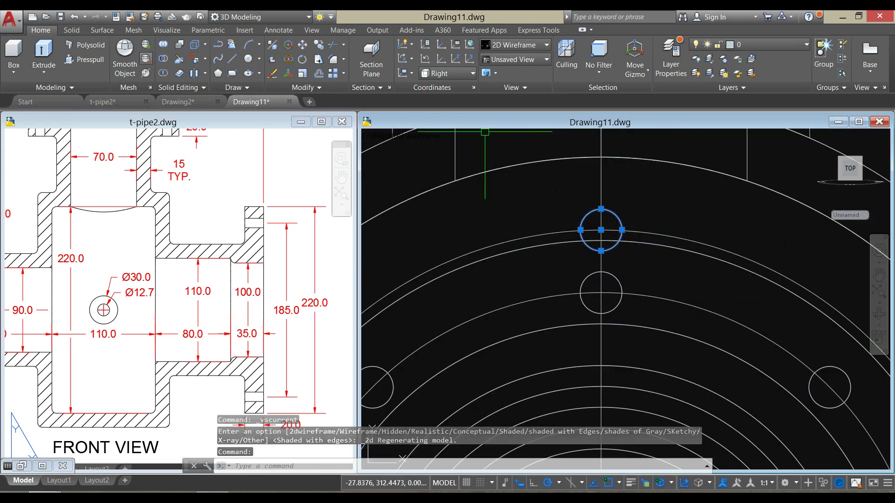
{"action": "left_click", "coordinate": [47, 49]}
{"action": "scroll", "coordinate": [514, 164], "scroll_direction": "down", "scroll_amount": 5}
{"action": "middle_click_drag", "start_coordinate": [518, 167], "coordinate": [675, 219], "text": "shift"}
{"action": "middle_click_drag", "start_coordinate": [613, 204], "coordinate": [325, 130]}
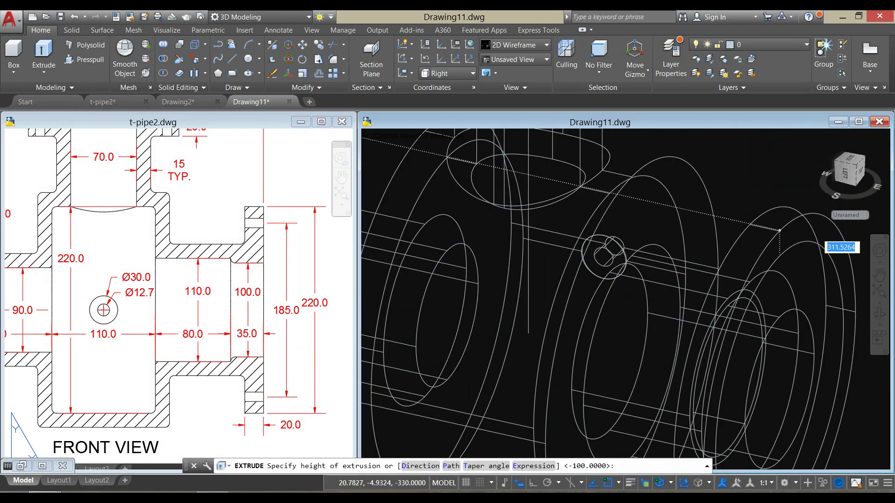
{"action": "middle_click_drag", "start_coordinate": [651, 201], "coordinate": [537, 189]}
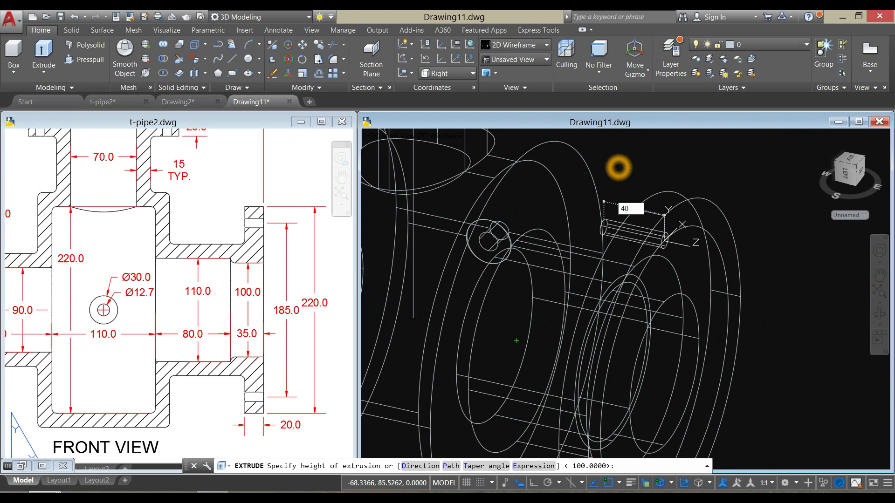
{"action": "key", "text": "Return"}
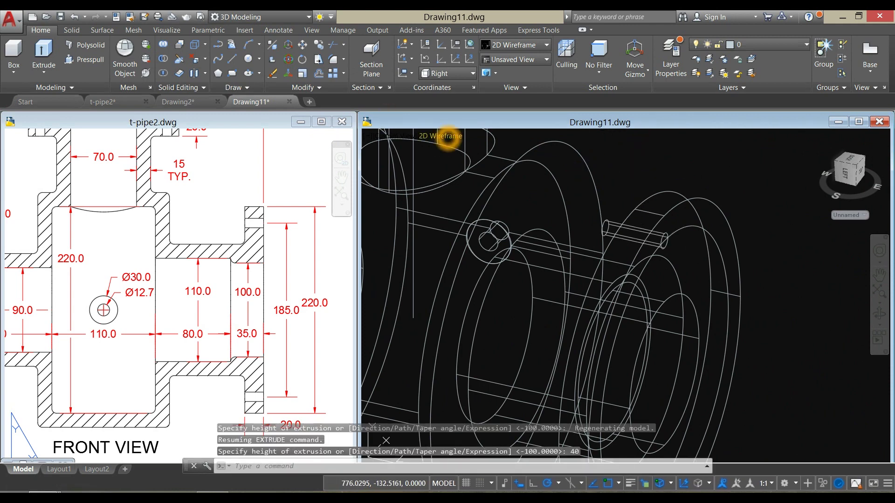
- Check the extruded cylinder's reach through the flange in the Front view, and return to the Right view
{"action": "left_click", "coordinate": [448, 136]}
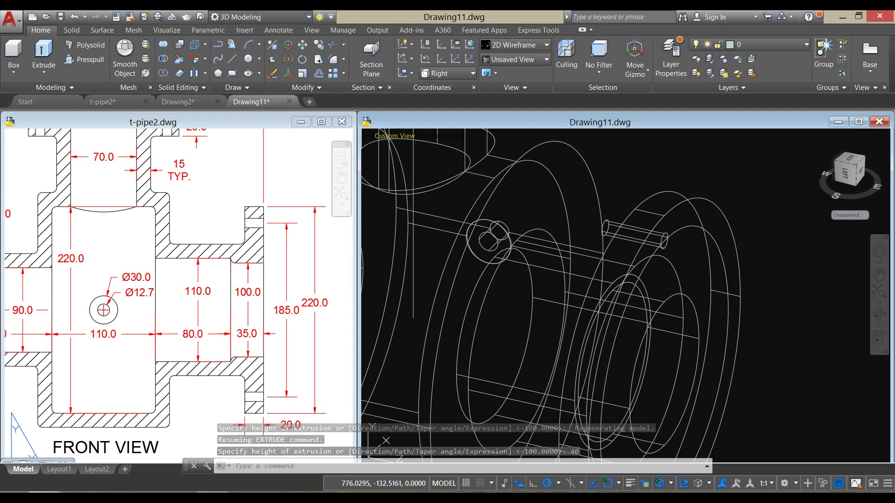
{"action": "left_click", "coordinate": [395, 135]}
{"action": "left_click", "coordinate": [434, 204]}
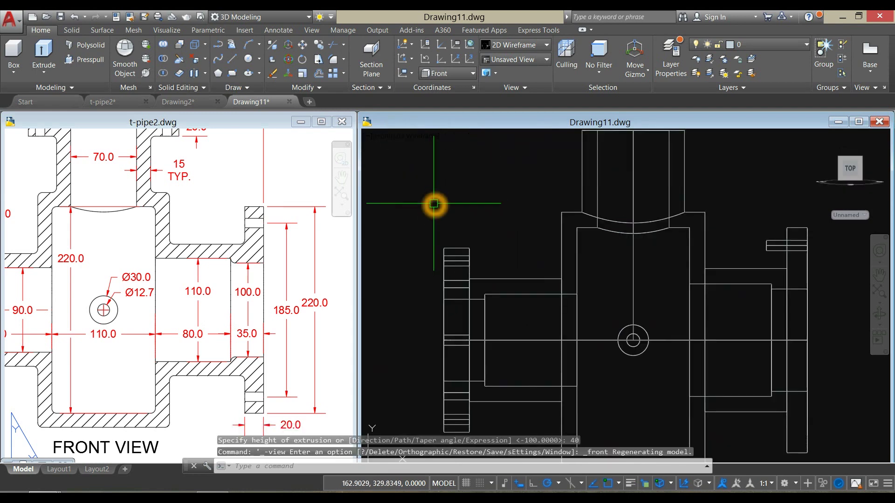
{"action": "left_click", "coordinate": [386, 135]}
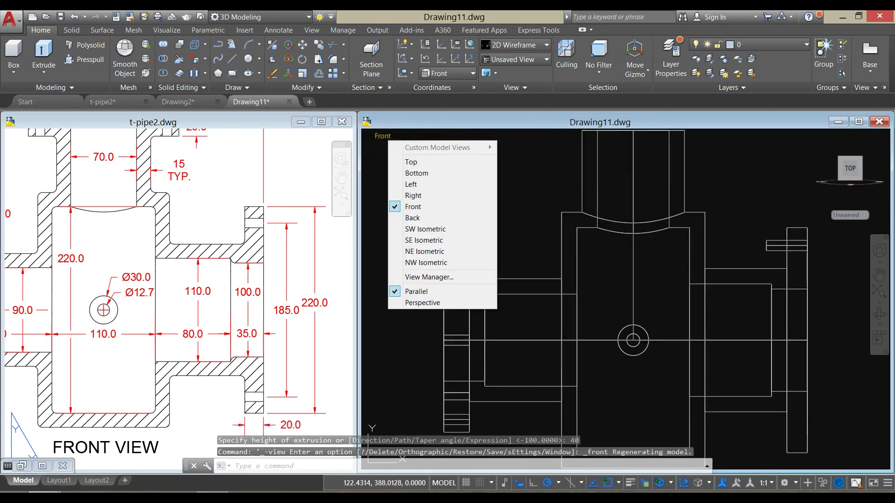
{"action": "left_click", "coordinate": [412, 195]}
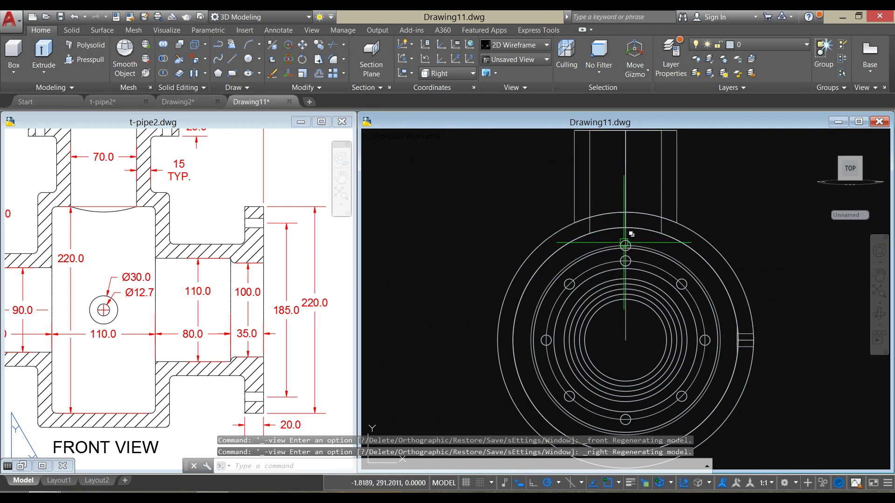
- Create a polar array of the new bolt-hole cylinder around the centre of the flange bore
{"action": "scroll", "coordinate": [624, 242], "scroll_direction": "up", "scroll_amount": 4}
{"action": "key", "text": "Escape"}
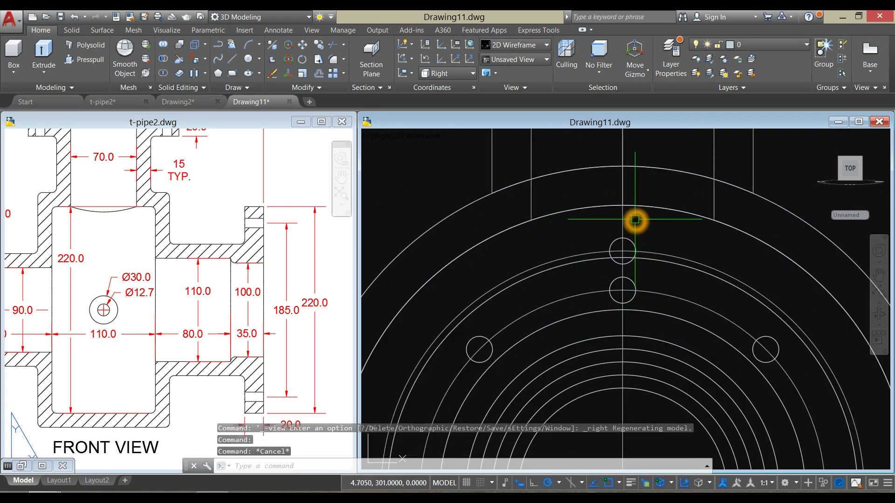
{"action": "type", "text": "ARRAy"}
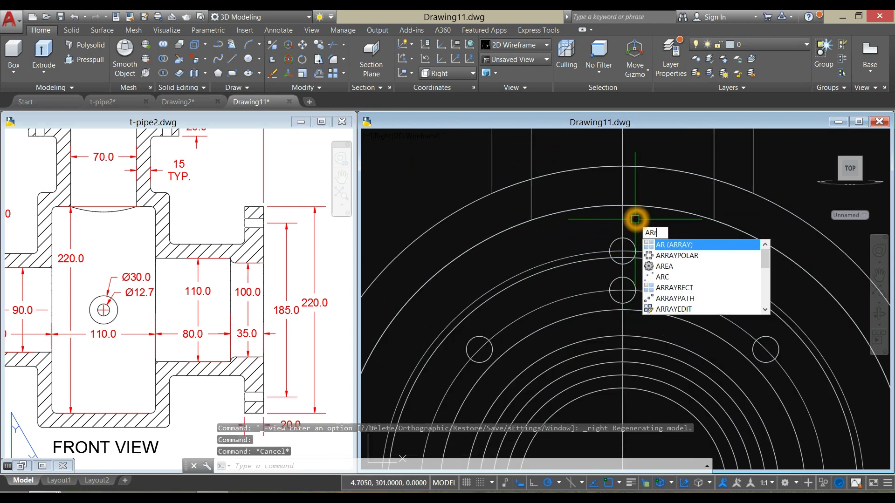
{"action": "left_click", "coordinate": [688, 255]}
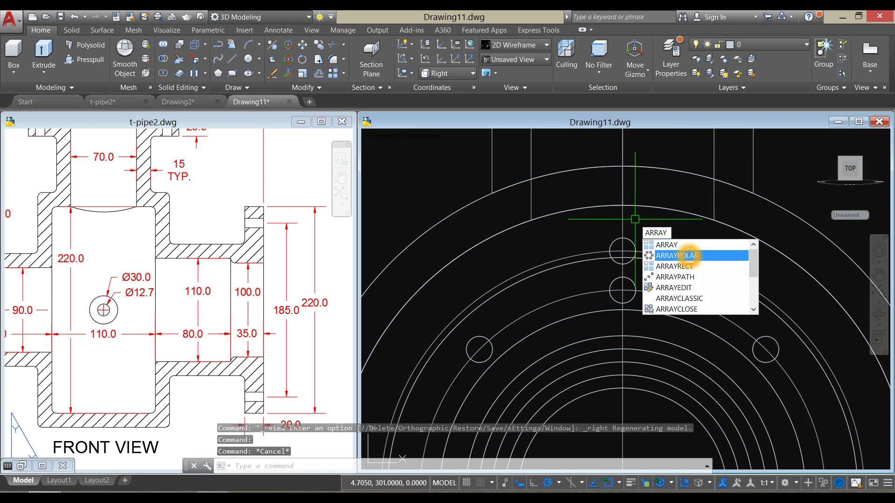
{"action": "left_click", "coordinate": [634, 244]}
{"action": "scroll", "coordinate": [634, 243], "scroll_direction": "down", "scroll_amount": 4}
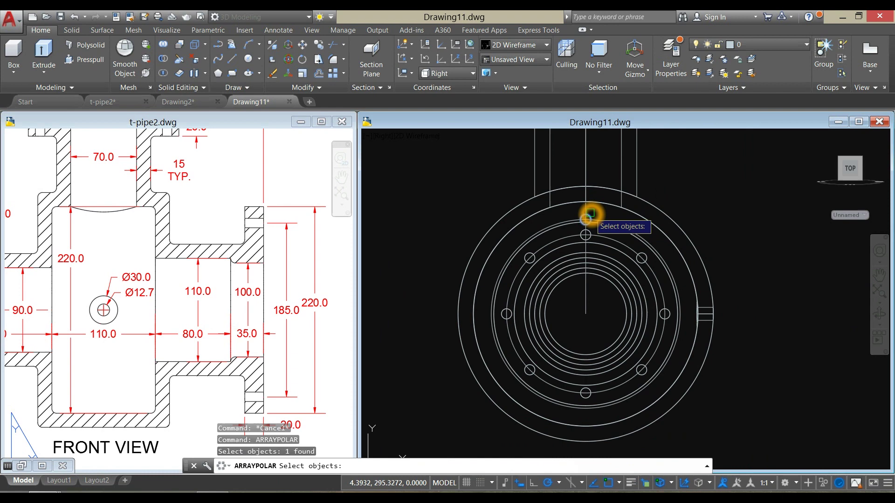
{"action": "key", "text": "Return"}
{"action": "left_click", "coordinate": [585, 313]}
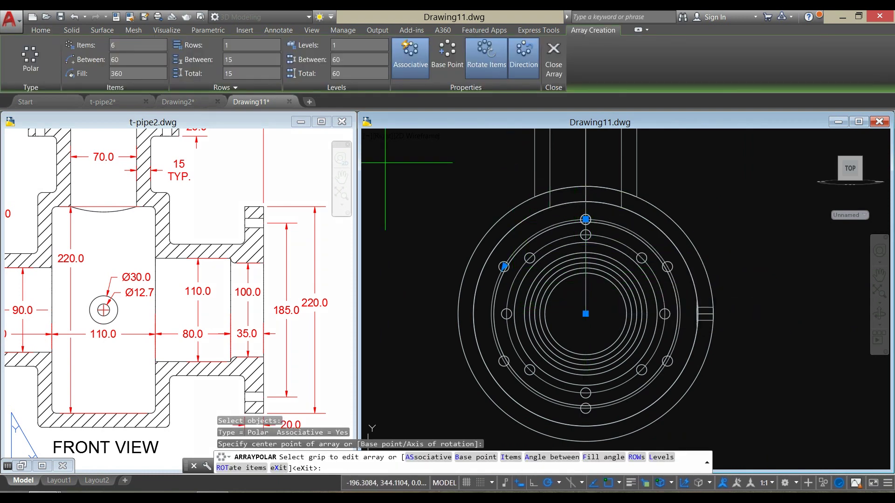
- Set the polar array to 8 items and finish it
{"action": "left_click", "coordinate": [125, 44]}
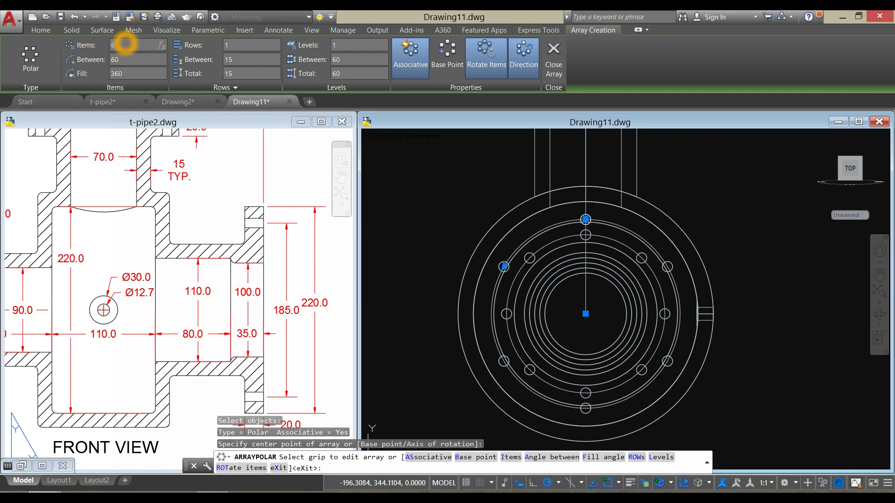
{"action": "type", "text": "8"}
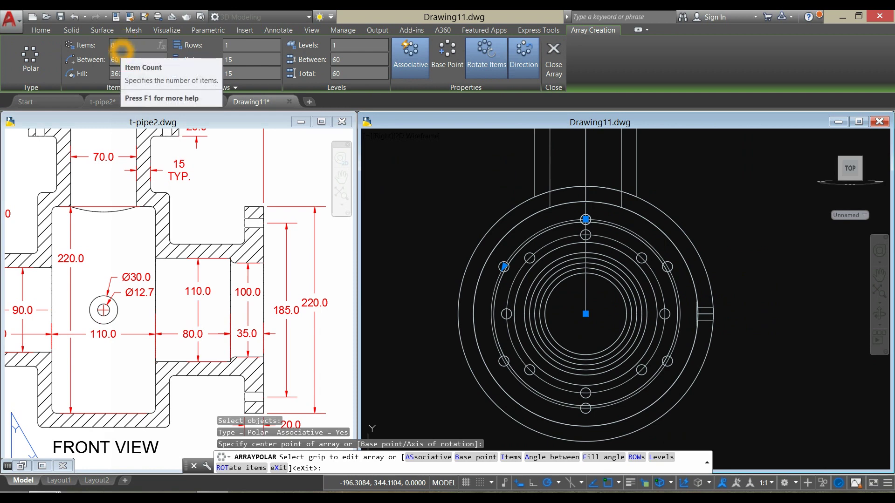
{"action": "key", "text": "Return"}
{"action": "right_click", "coordinate": [682, 199]}
{"action": "left_click", "coordinate": [694, 205]}
- Restore the Shaded with edges visual style and show the new flange with its cylinders from an angle
{"action": "mouse_move", "coordinate": [679, 199]}
{"action": "middle_mouse_down", "text": "shift"}
{"action": "mouse_move", "coordinate": [714, 219]}
{"action": "mouse_move", "coordinate": [666, 261]}
{"action": "middle_mouse_up", "text": "shift"}
{"action": "left_click", "coordinate": [447, 136]}
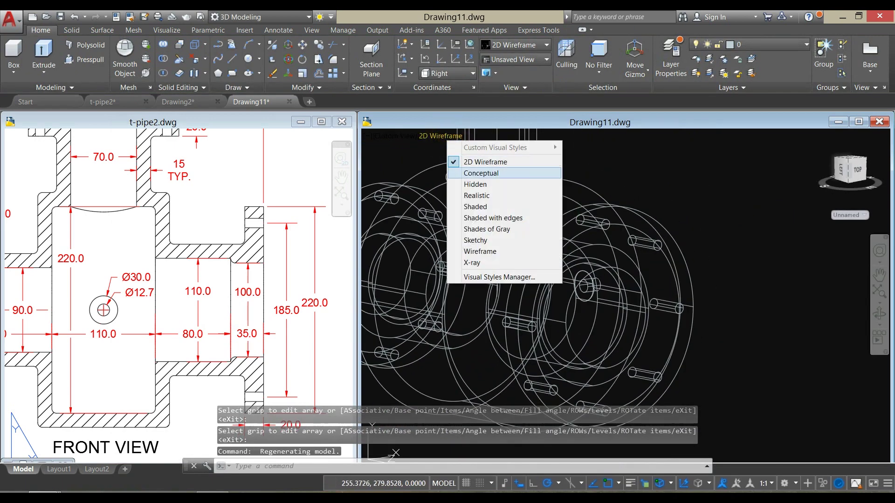
{"action": "left_click", "coordinate": [471, 217]}
{"action": "mouse_move", "coordinate": [658, 198]}
{"action": "middle_mouse_down"}
{"action": "mouse_move", "coordinate": [685, 207]}
{"action": "mouse_move", "coordinate": [685, 198]}
{"action": "mouse_move", "coordinate": [723, 201]}
{"action": "middle_mouse_up"}
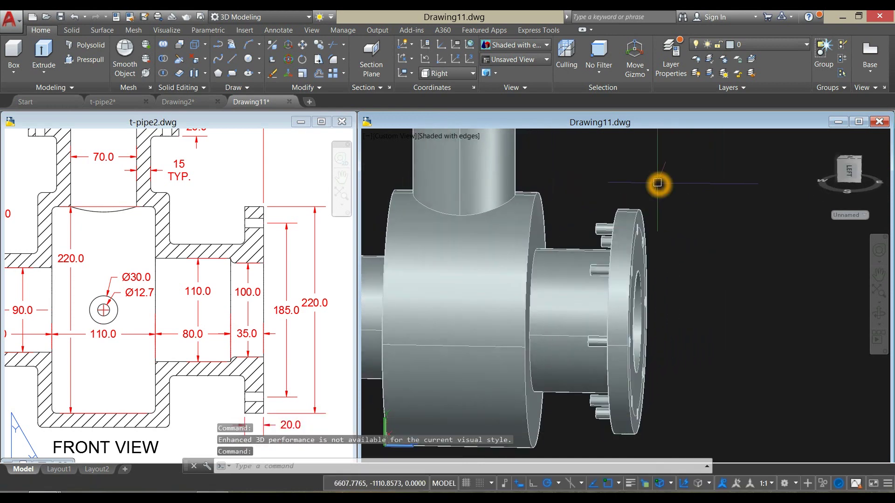
- Explode the polar array of bolt-hole cylinders into separate solids
{"action": "key", "text": "Return"}
{"action": "left_click", "coordinate": [600, 228]}
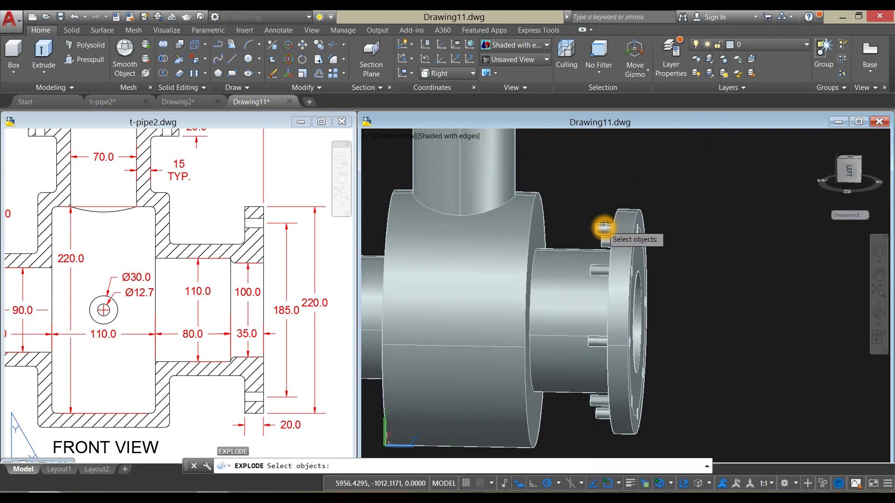
{"action": "key", "text": "Return"}
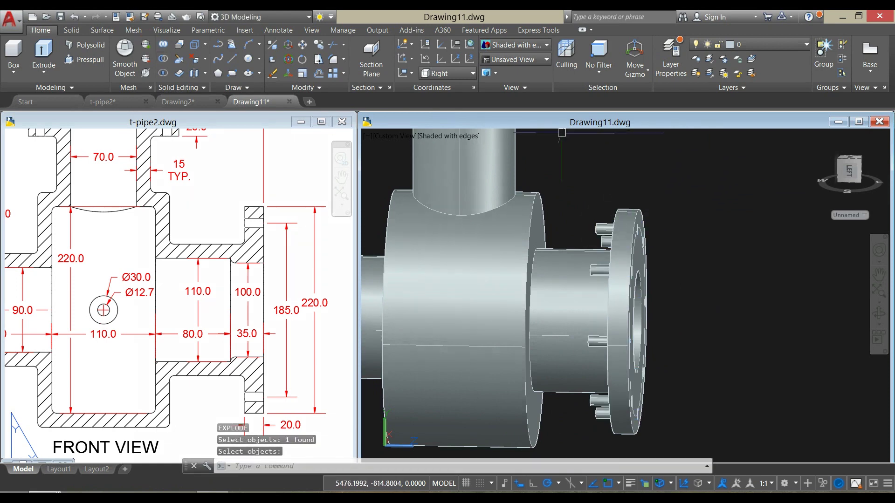
- Subtract the eight bolt-hole cylinders from the second side flange to cut its bolt holes
{"action": "left_click", "coordinate": [163, 59]}
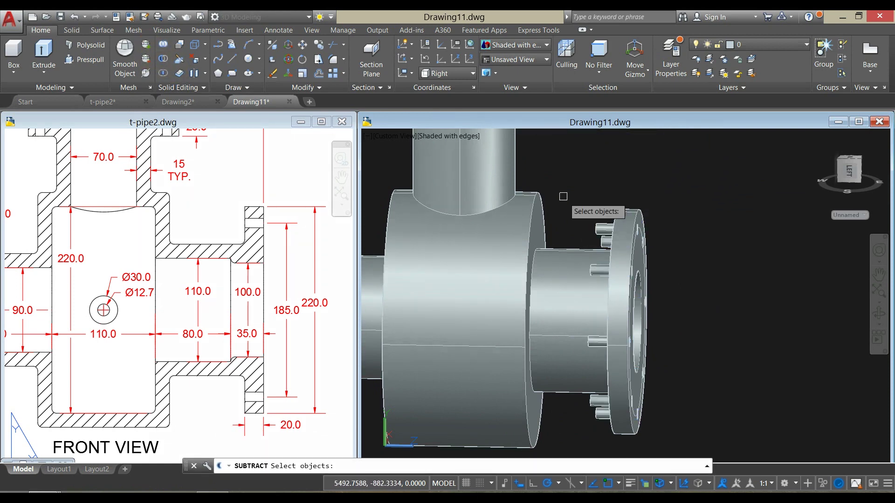
{"action": "left_click", "coordinate": [638, 211]}
{"action": "key", "text": "Return"}
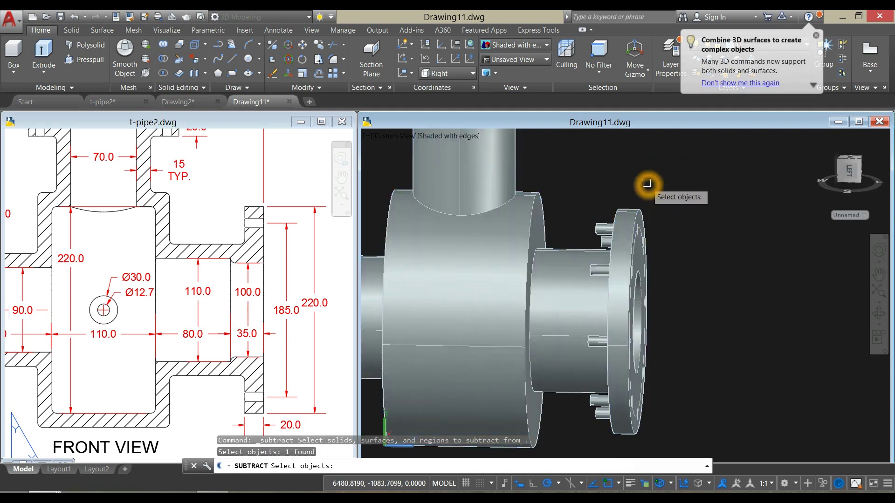
{"action": "left_click", "coordinate": [599, 241]}
{"action": "left_click", "coordinate": [598, 263]}
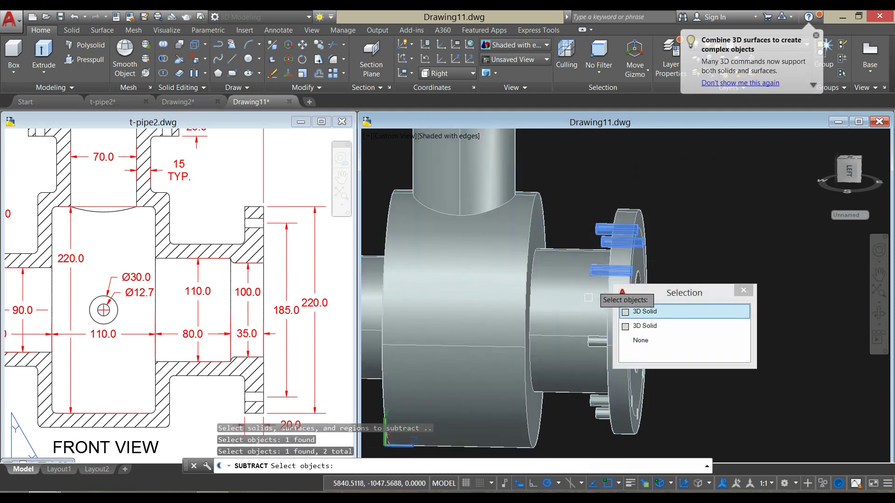
{"action": "left_click", "coordinate": [595, 340]}
{"action": "middle_click_drag", "start_coordinate": [590, 362], "coordinate": [619, 319], "text": "shift"}
{"action": "left_click", "coordinate": [614, 371]}
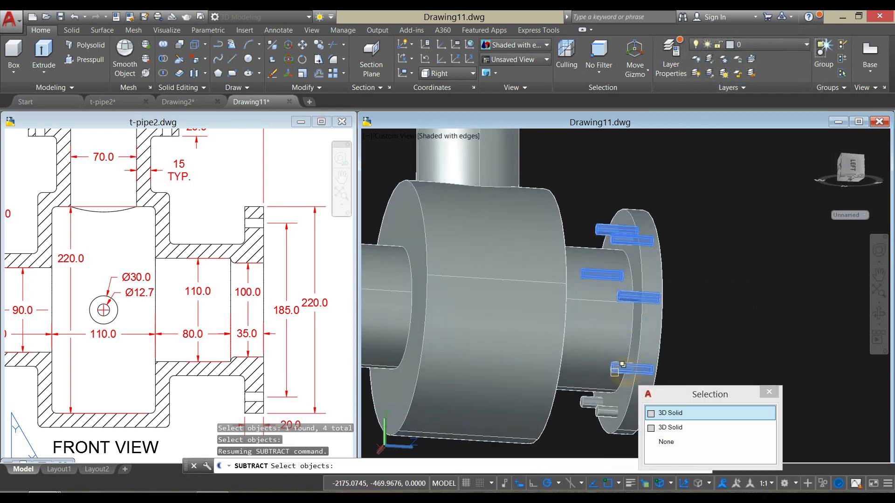
{"action": "left_click", "coordinate": [607, 408]}
{"action": "left_click", "coordinate": [589, 405]}
{"action": "middle_click_drag", "start_coordinate": [668, 331], "coordinate": [533, 366], "text": "shift"}
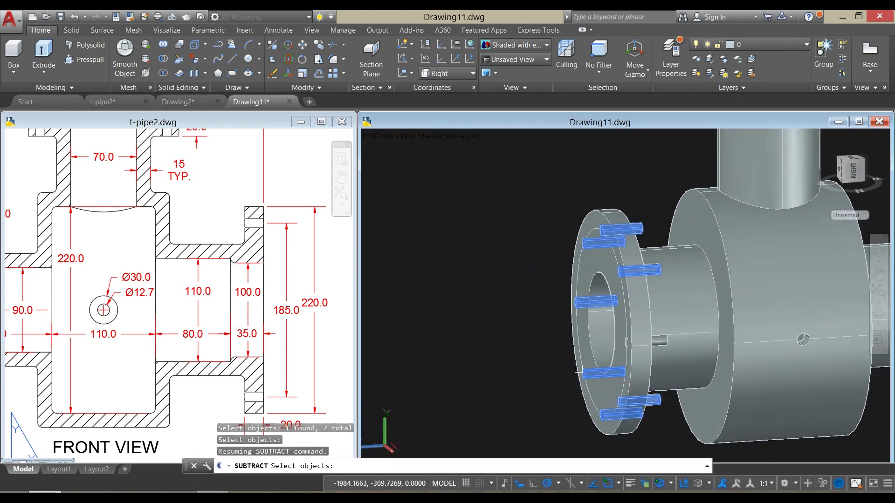
{"action": "scroll", "coordinate": [657, 356], "scroll_direction": "up", "scroll_amount": 2}
{"action": "left_click", "coordinate": [664, 343]}
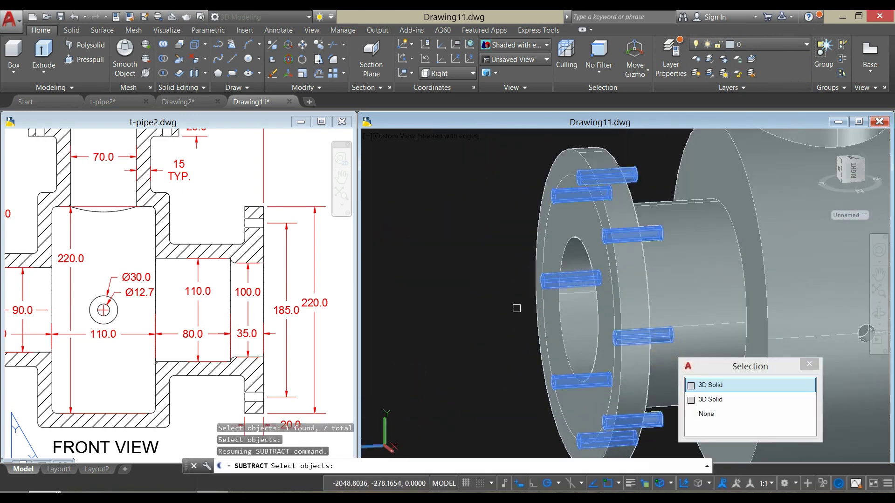
{"action": "right_click", "coordinate": [504, 292]}
{"action": "middle_click_drag", "start_coordinate": [498, 294], "coordinate": [753, 295], "text": "shift"}
{"action": "left_click", "coordinate": [705, 262]}
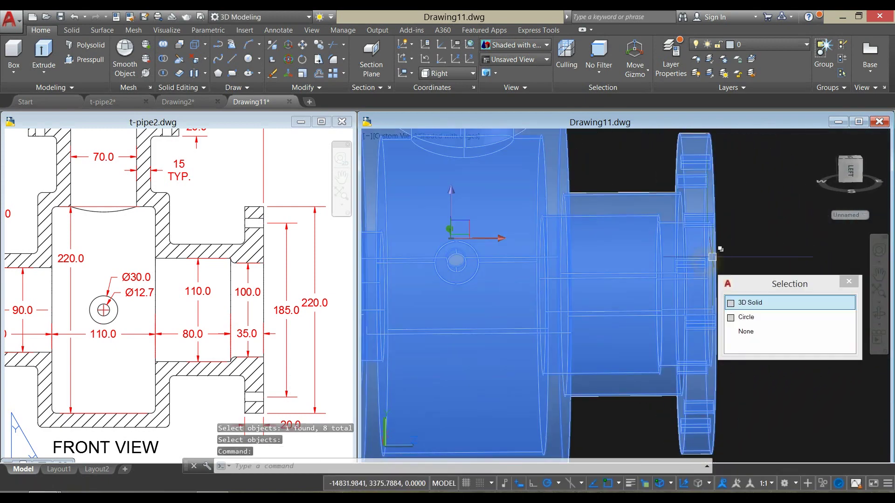
{"action": "key", "text": "Escape"}
- Set a new UCS beside the T-pipe with its Z-axis pointing up along the vertical branch
{"action": "scroll", "coordinate": [725, 225], "scroll_direction": "down", "scroll_amount": 3}
{"action": "middle_click_drag", "start_coordinate": [724, 225], "coordinate": [730, 313]}
{"action": "scroll", "coordinate": [730, 313], "scroll_direction": "down", "scroll_amount": 2}
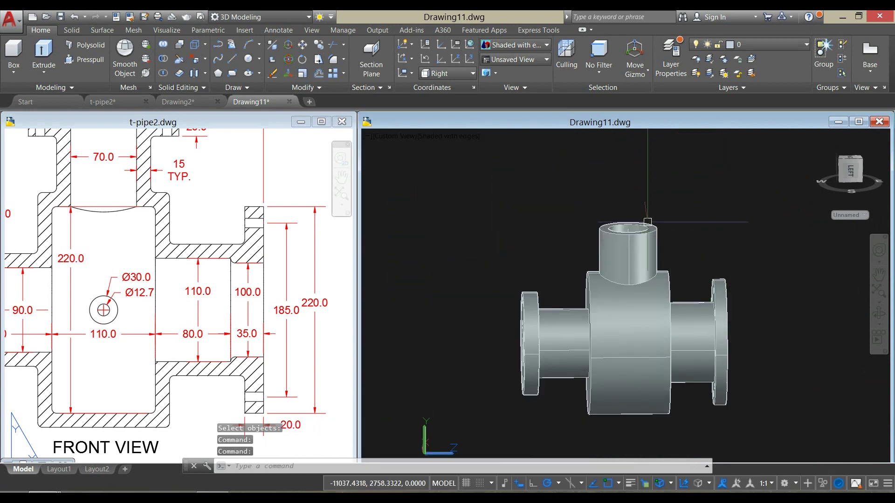
{"action": "left_click", "coordinate": [457, 58]}
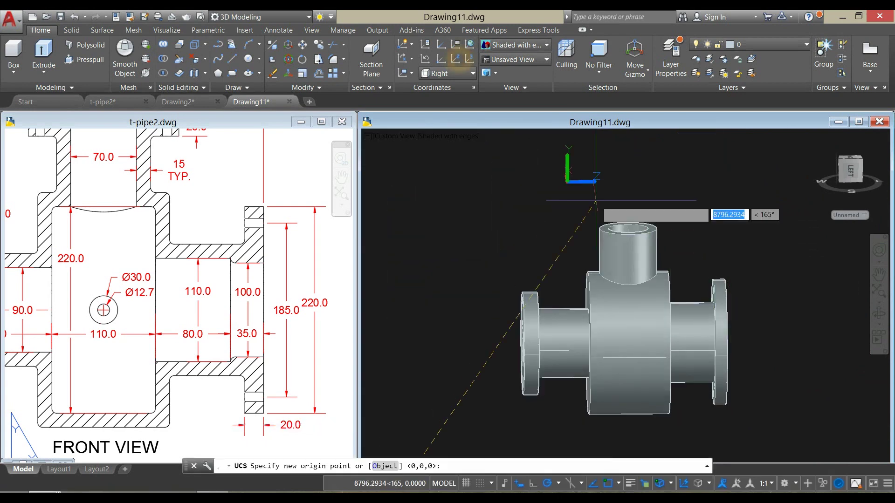
{"action": "left_click", "coordinate": [549, 215]}
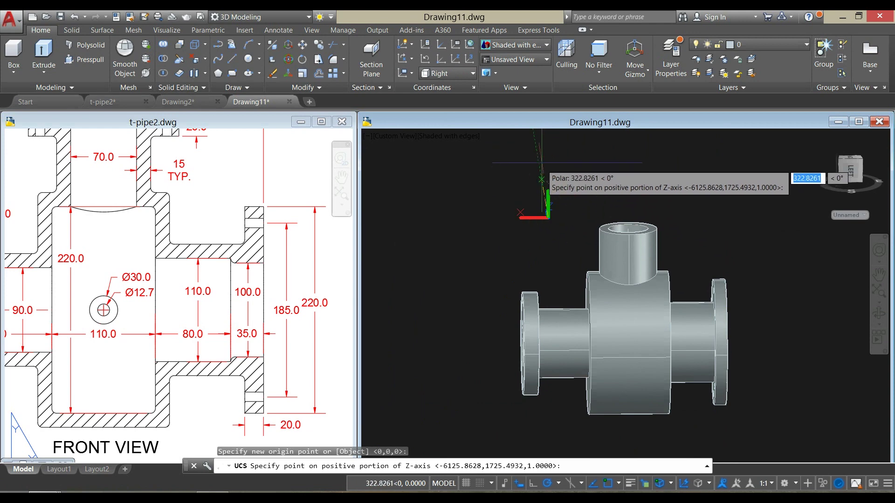
{"action": "left_click", "coordinate": [552, 153]}
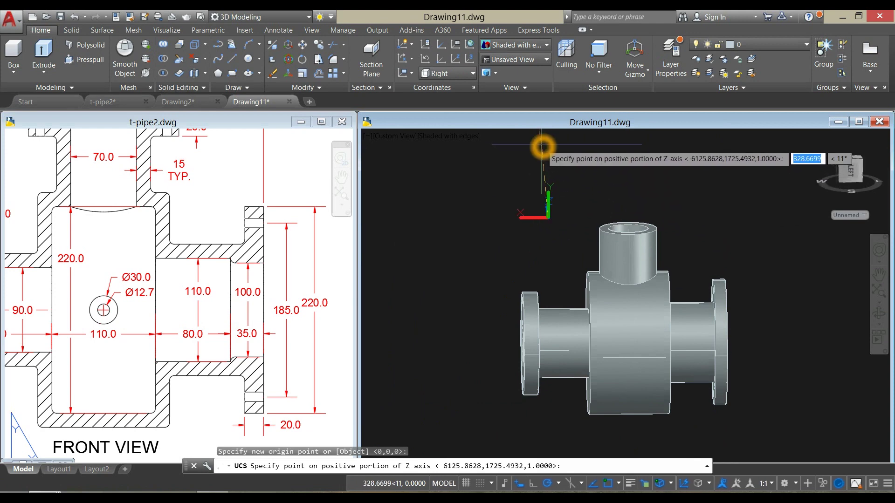
{"action": "left_click", "coordinate": [544, 149]}
{"action": "left_click", "coordinate": [634, 178]}
{"action": "type", "text": "c"}
{"action": "key", "text": "Return"}
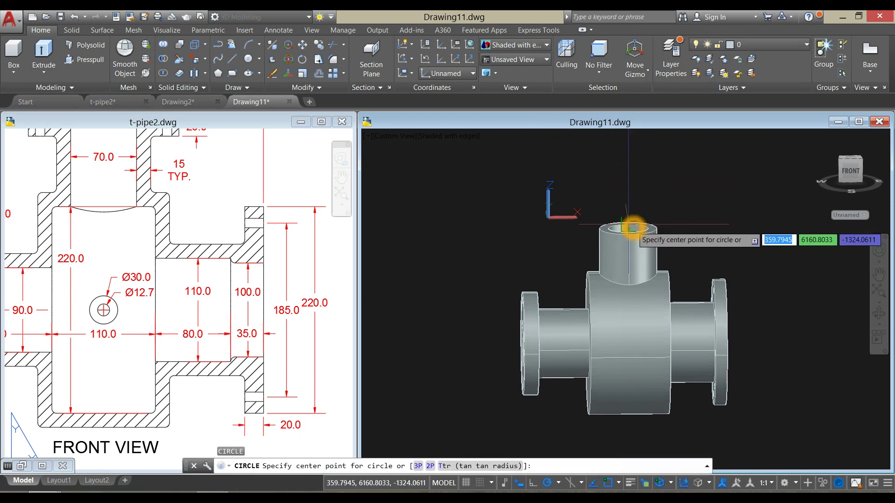
{"action": "scroll", "coordinate": [630, 228], "scroll_direction": "up", "scroll_amount": 3}
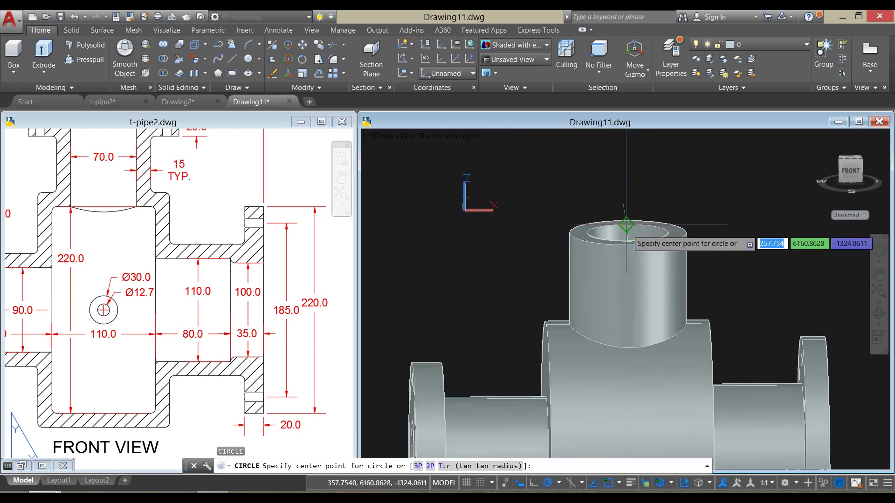
{"action": "right_click", "coordinate": [628, 233], "text": "shift"}
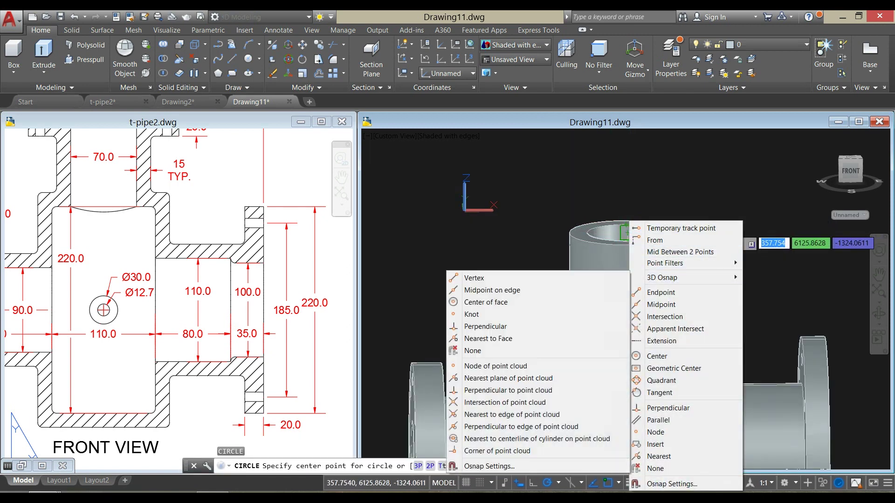
{"action": "left_click", "coordinate": [667, 356]}
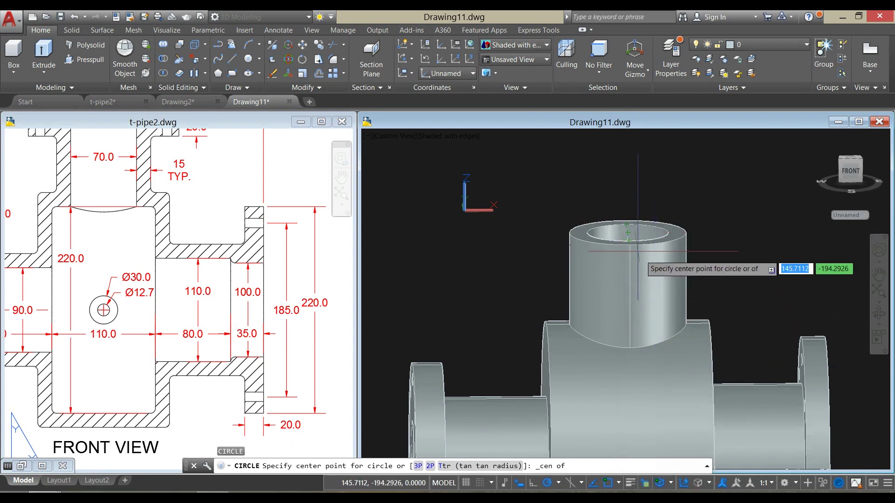
{"action": "left_click", "coordinate": [632, 248]}
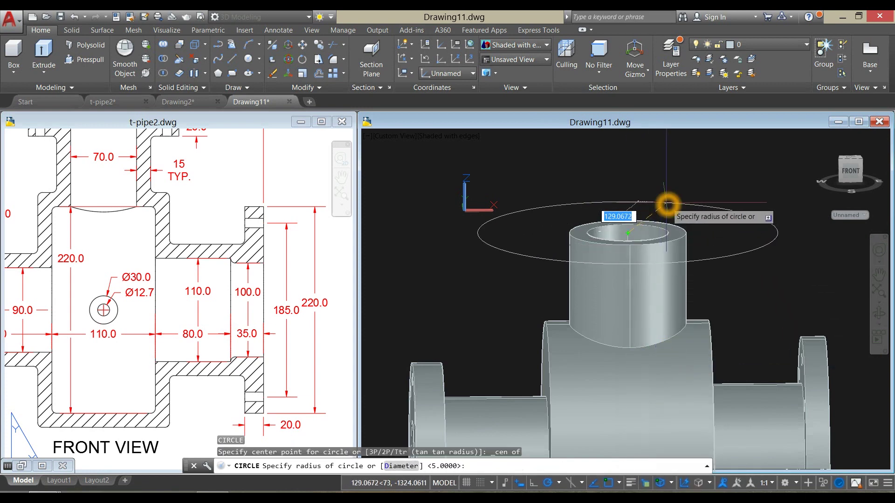
{"action": "key", "text": "Return"}
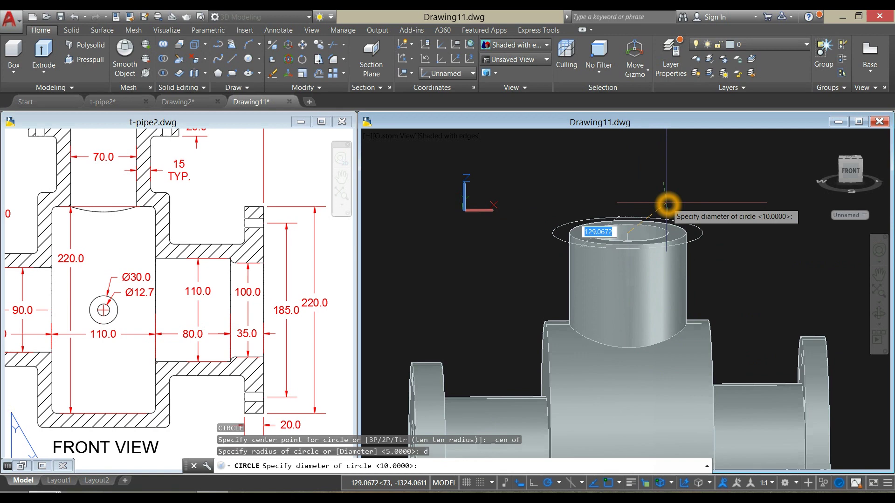
{"action": "key", "text": "Escape"}
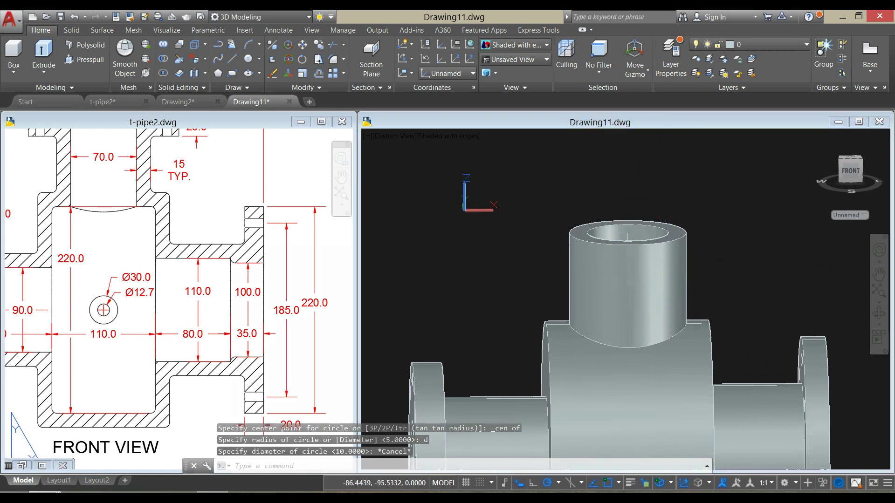
- Check the upper flange dimensions in the front view and draw a 160 mm diameter circle centred on the vertical branch's top face
{"action": "left_click", "coordinate": [230, 224]}
{"action": "mouse_move", "coordinate": [220, 230]}
{"action": "middle_mouse_down"}
{"action": "mouse_move", "coordinate": [253, 317]}
{"action": "mouse_move", "coordinate": [280, 349]}
{"action": "middle_mouse_up"}
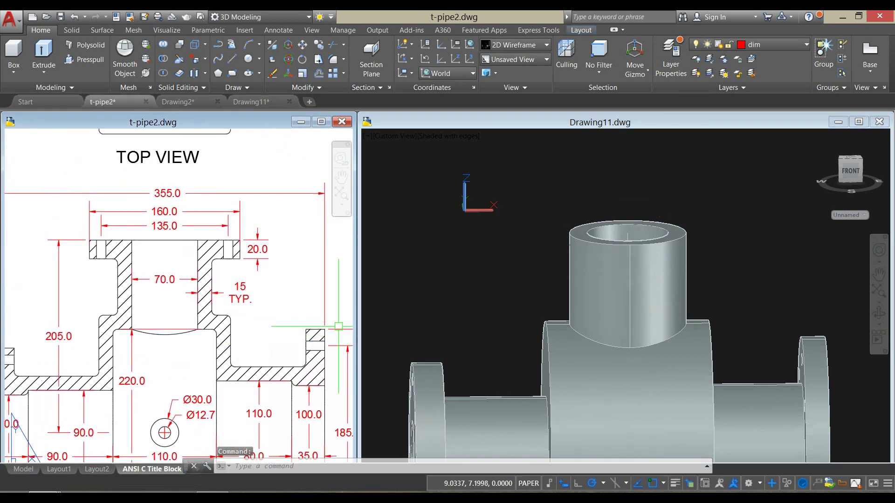
{"action": "left_click", "coordinate": [574, 201]}
{"action": "left_click", "coordinate": [575, 194]}
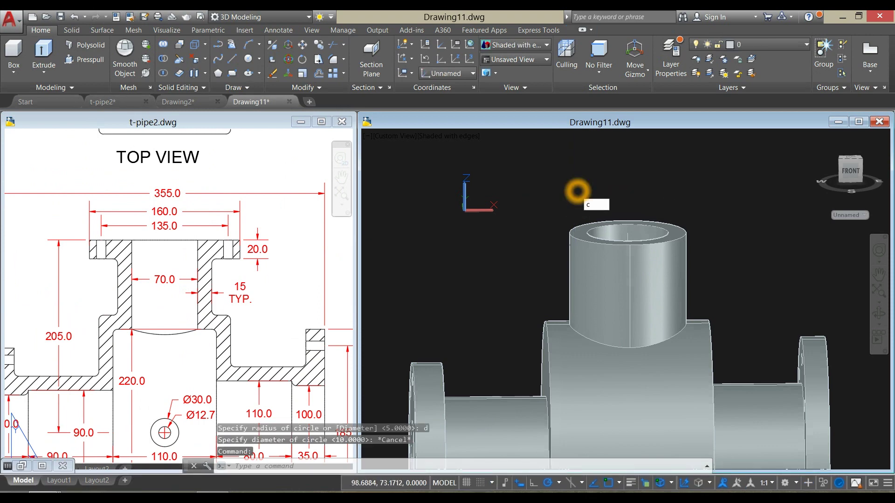
{"action": "type", "text": "c"}
{"action": "key", "text": "Return"}
{"action": "left_click", "coordinate": [628, 233]}
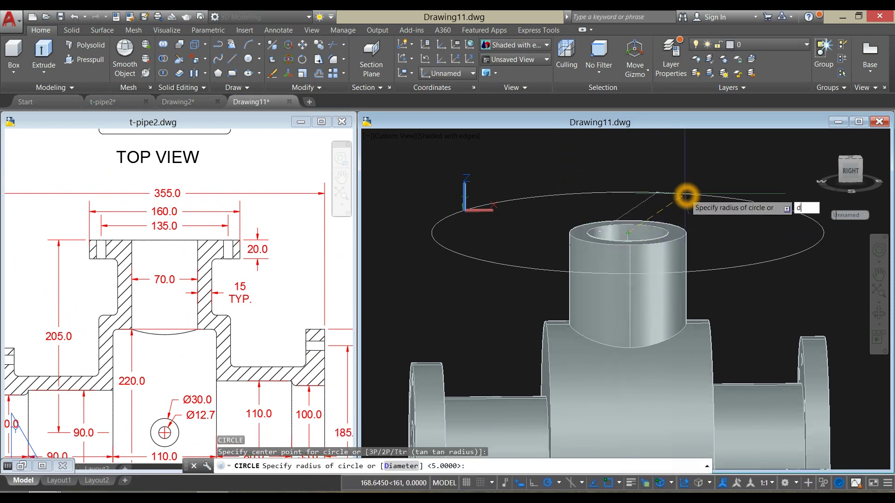
{"action": "key", "text": "Return"}
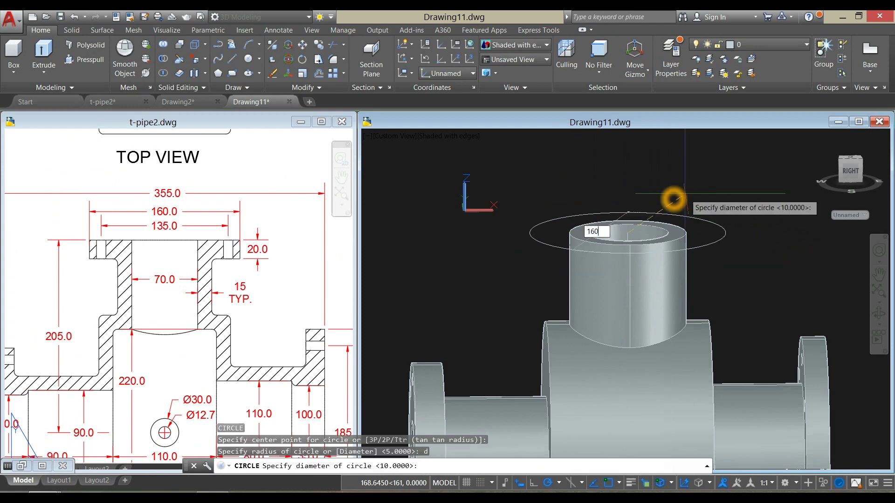
{"action": "type", "text": "160"}
{"action": "key", "text": "Return"}
- Extrude the 160 mm circle 20 mm downward to form the top flange
{"action": "left_click", "coordinate": [693, 218]}
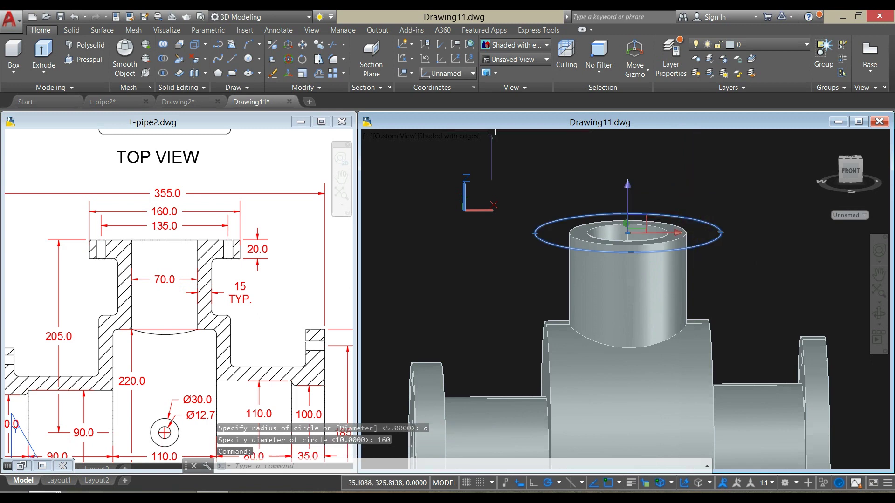
{"action": "left_click", "coordinate": [44, 52]}
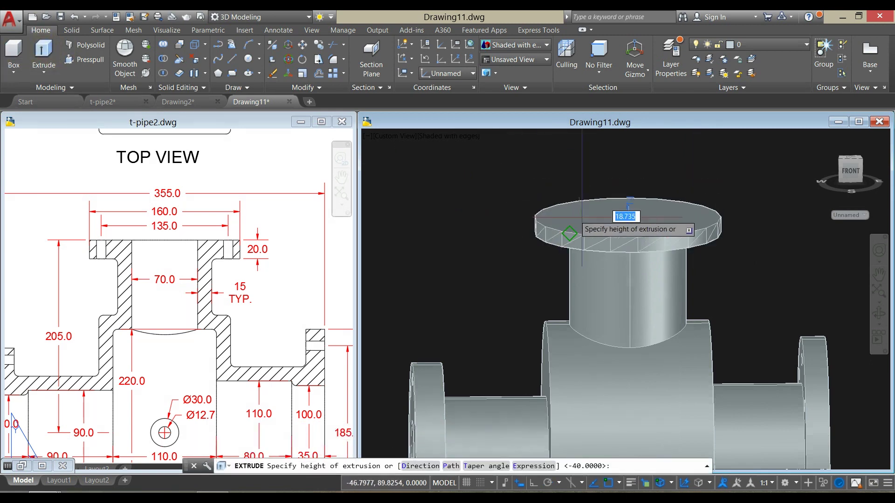
{"action": "type", "text": "20"}
{"action": "key", "text": "Return"}
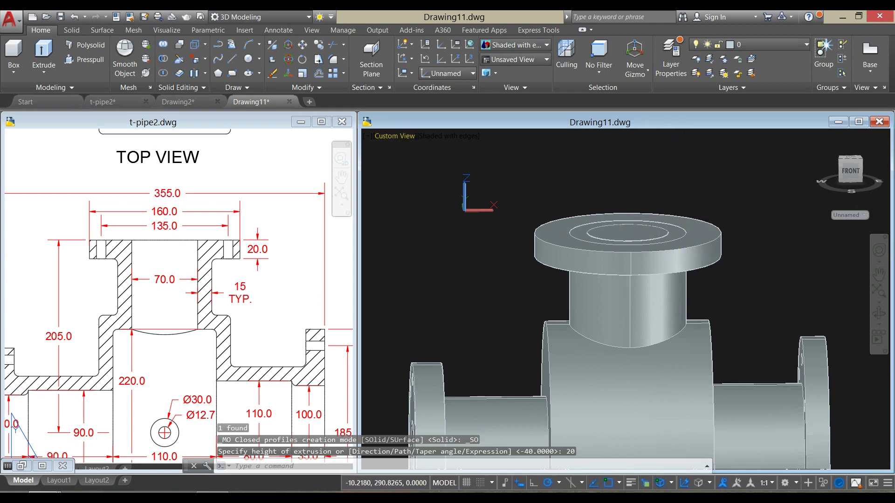
- Draw a 135 mm diameter bolt circle centred on the top flange's upper face
{"action": "left_click", "coordinate": [249, 58]}
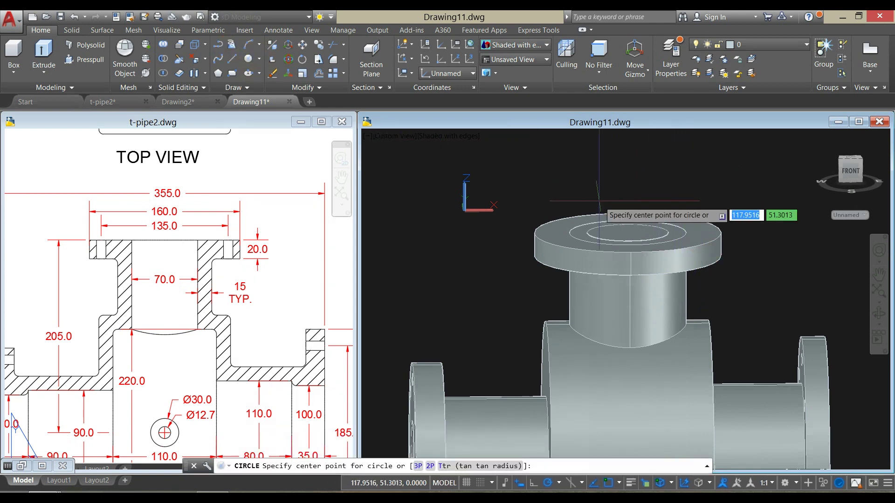
{"action": "right_click", "coordinate": [630, 232], "text": "shift"}
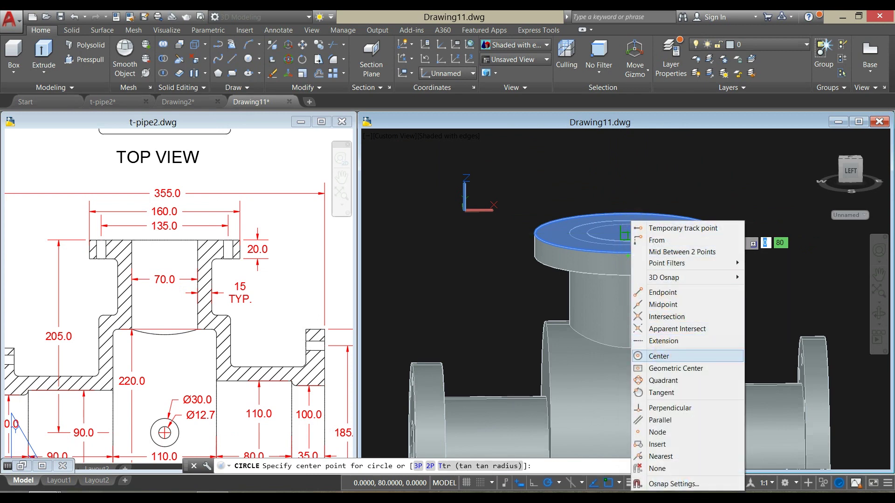
{"action": "left_click", "coordinate": [664, 355]}
{"action": "left_click", "coordinate": [621, 249]}
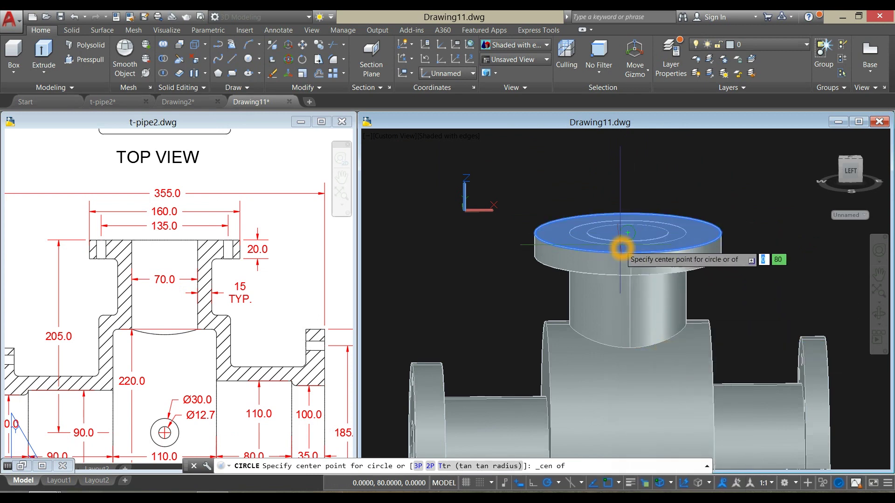
{"action": "right_click", "coordinate": [670, 204]}
{"action": "key", "text": "Return"}
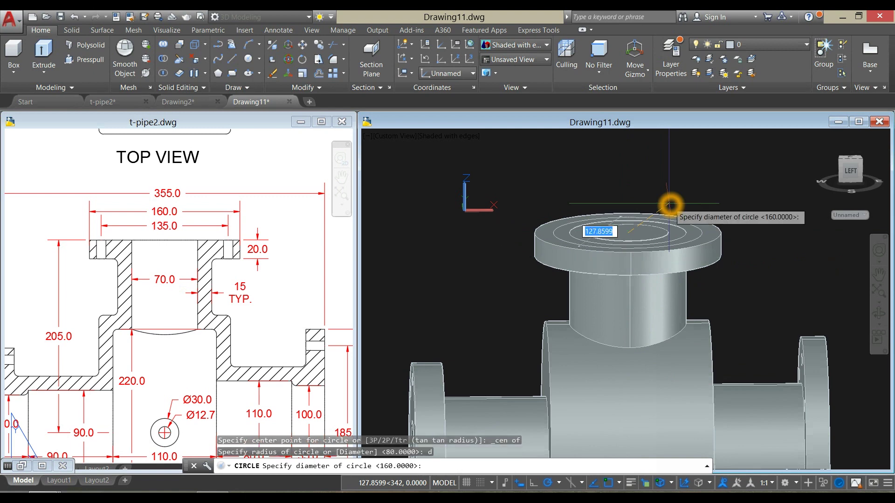
{"action": "key", "text": "Return"}
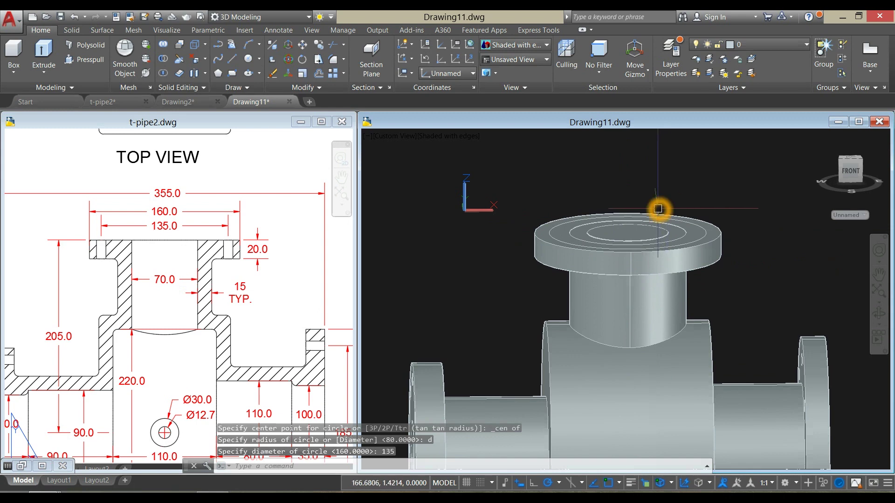
- Union the top flange with the T-pipe body
{"action": "left_click", "coordinate": [163, 45]}
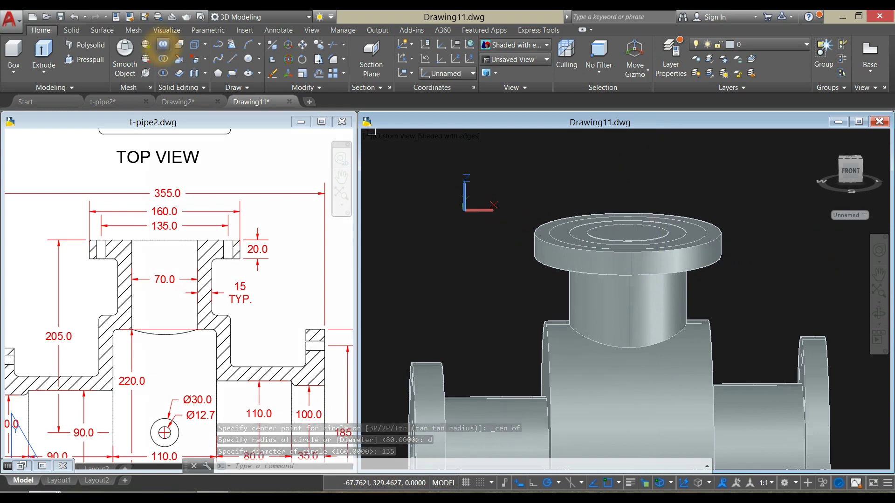
{"action": "left_click", "coordinate": [721, 240]}
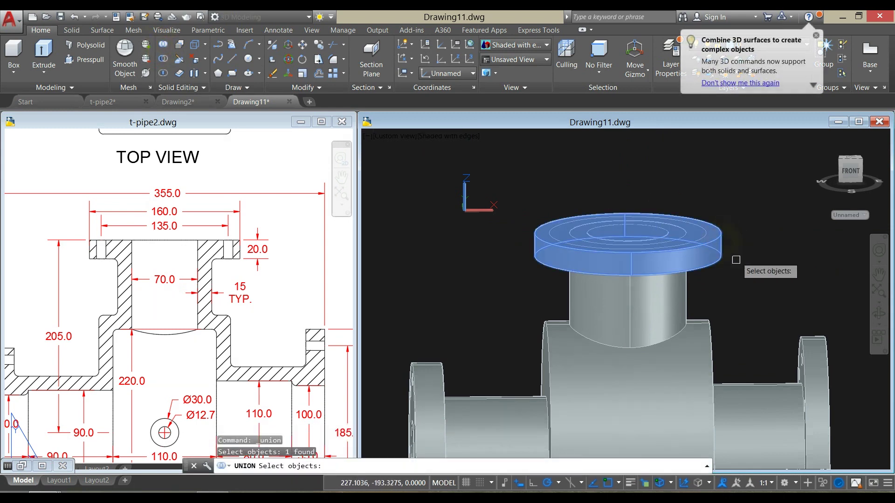
{"action": "left_click", "coordinate": [691, 295]}
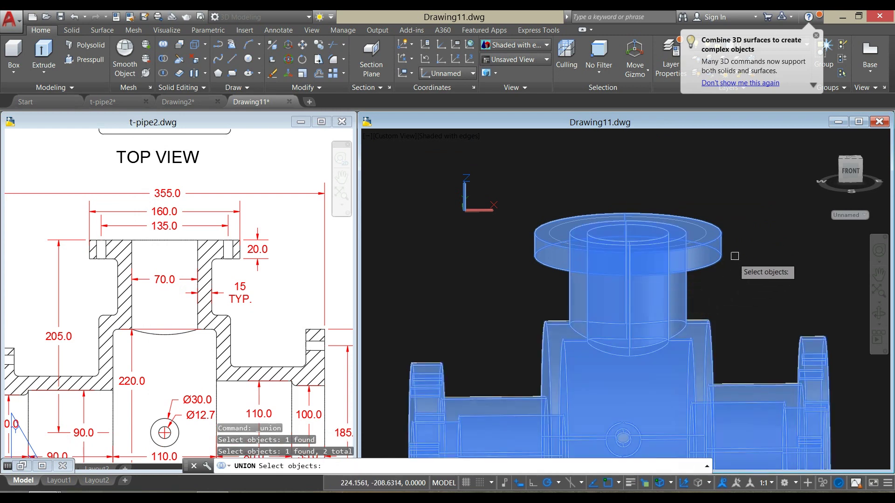
{"action": "key", "text": "Return"}
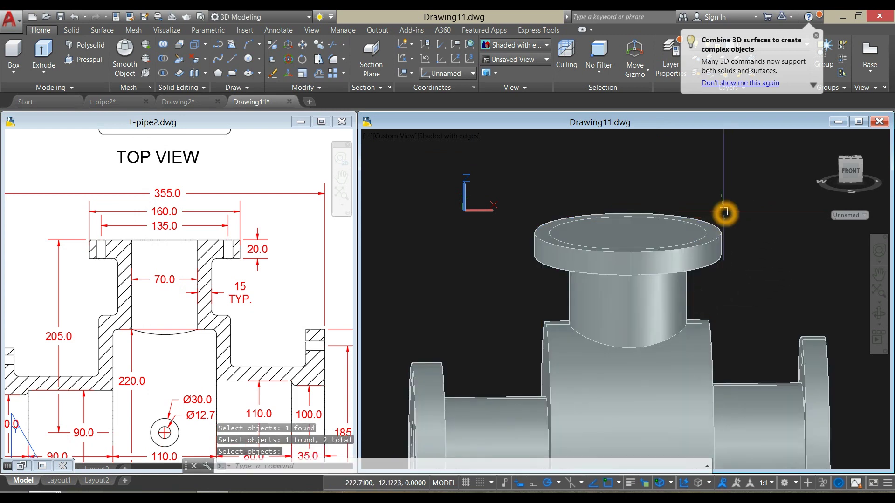
- Draw a 70 mm diameter circle centred on the top flange's upper face
{"action": "type", "text": "c"}
{"action": "key", "text": "Return"}
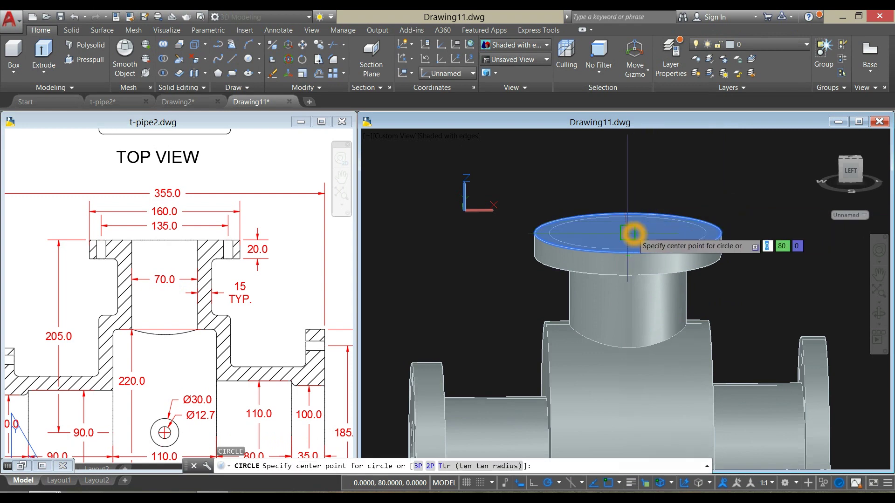
{"action": "left_click", "coordinate": [632, 235]}
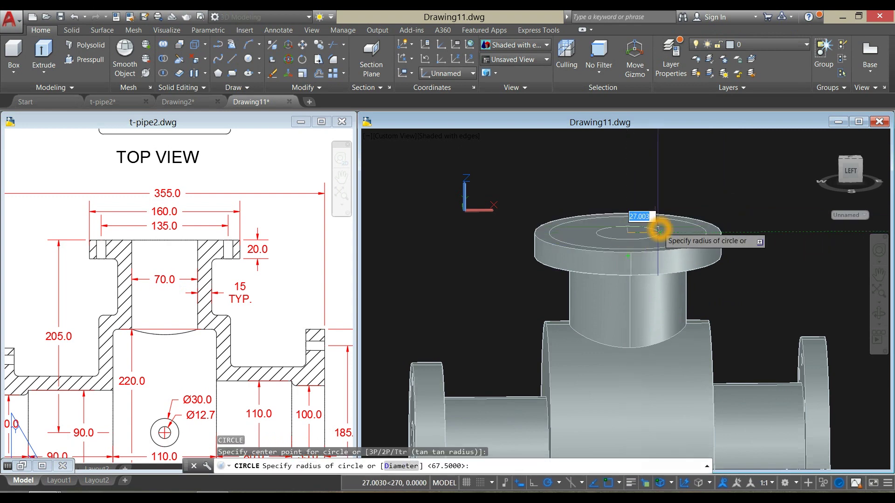
{"action": "key", "text": "Return"}
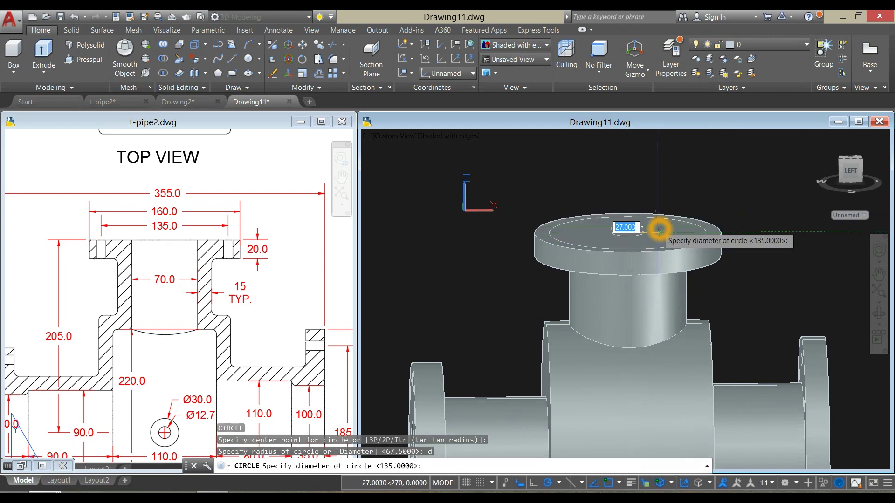
{"action": "type", "text": "70"}
{"action": "key", "text": "Return"}
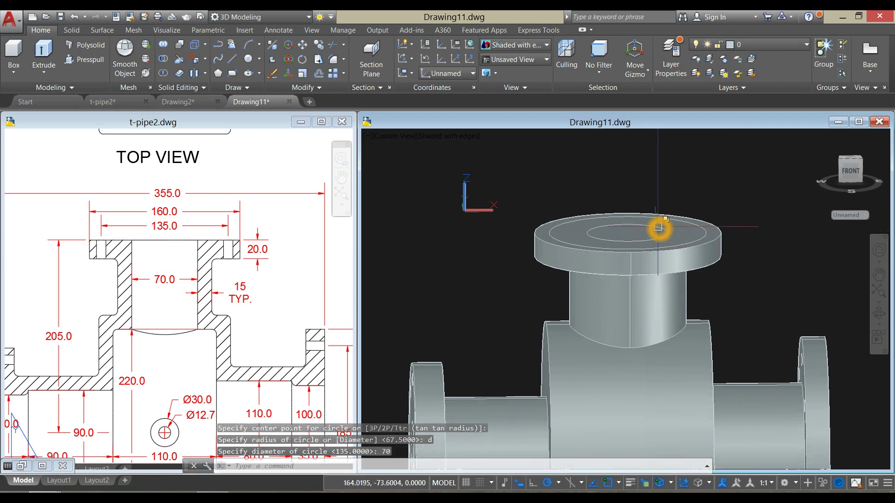
- Extrude the 70 mm circle 80 mm downward to the top edge of the large central cylinder
{"action": "left_click", "coordinate": [669, 233]}
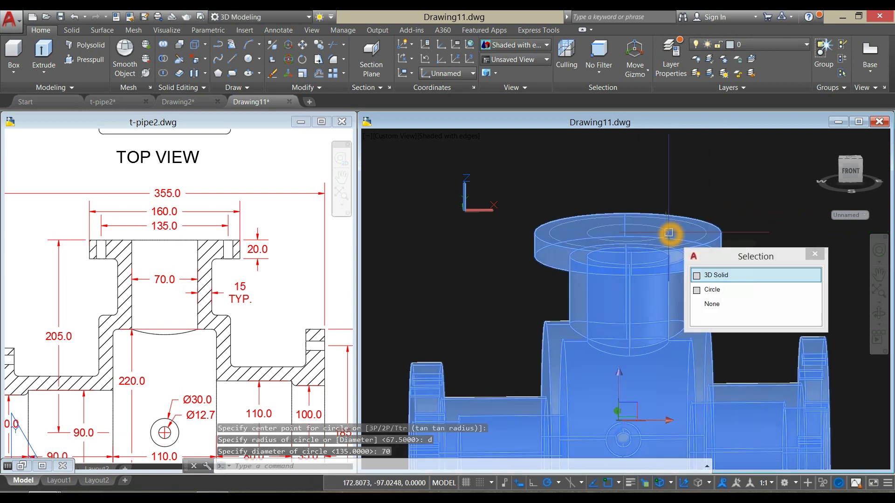
{"action": "left_click", "coordinate": [713, 289]}
{"action": "left_click", "coordinate": [43, 51]}
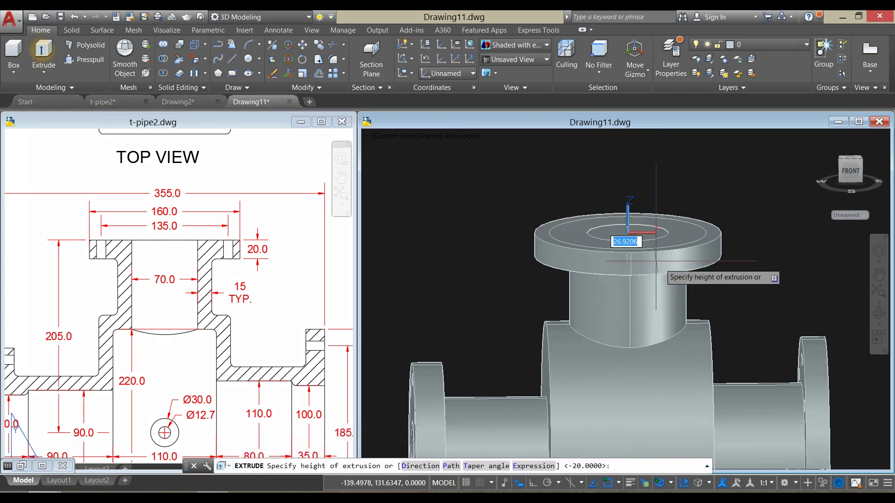
{"action": "left_click", "coordinate": [709, 323]}
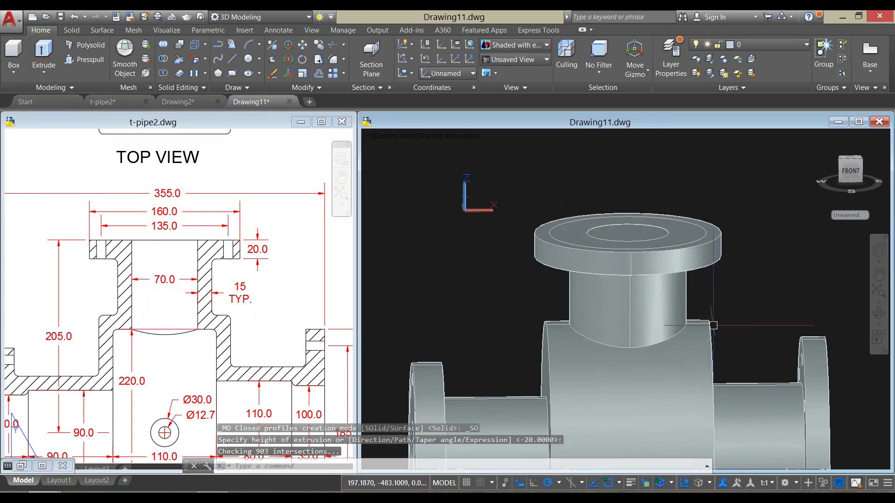
- Subtract the extruded 70 mm cylinder from the T-pipe body to bore the vertical branch
{"action": "left_click", "coordinate": [163, 58]}
{"action": "left_click", "coordinate": [725, 256]}
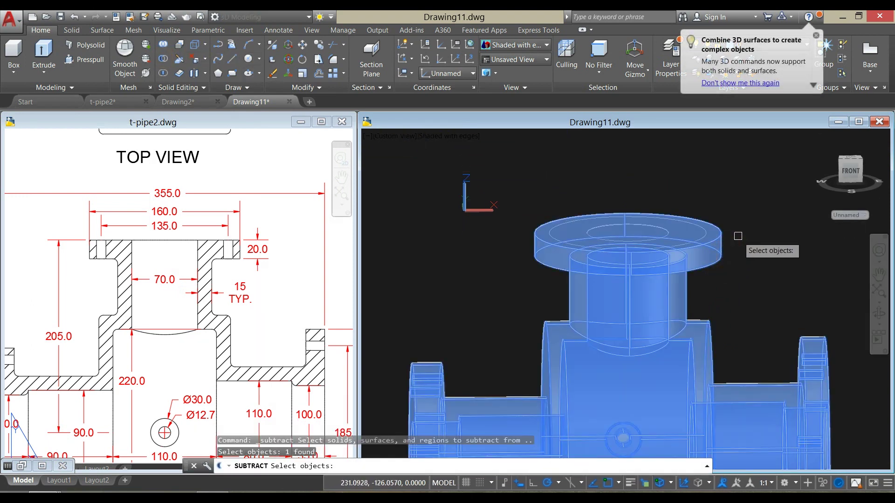
{"action": "key", "text": "Return"}
{"action": "left_click", "coordinate": [671, 233]}
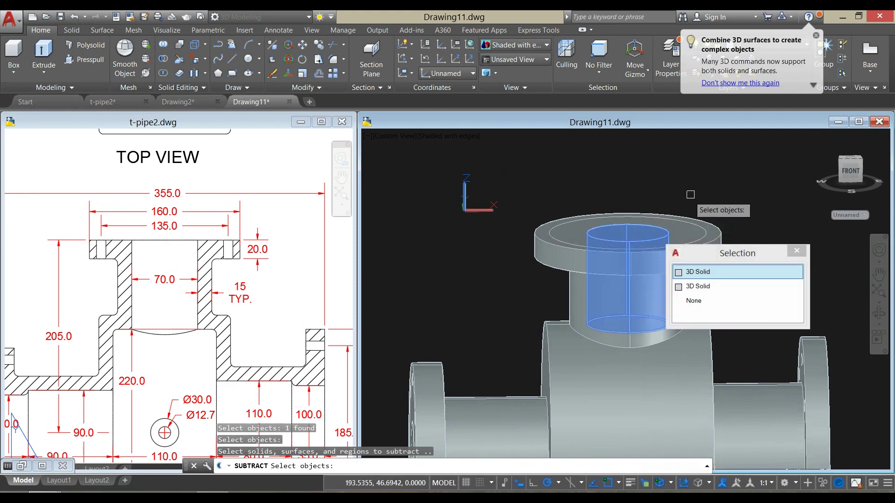
{"action": "key", "text": "Return"}
- Draw a 10 mm diameter bolt hole circle on the top flange, centred on the front quadrant of the 135 mm bolt circle
{"action": "middle_click_drag", "start_coordinate": [702, 200], "coordinate": [684, 322], "text": "shift"}
{"action": "middle_click_drag", "start_coordinate": [627, 291], "coordinate": [725, 215], "text": "shift"}
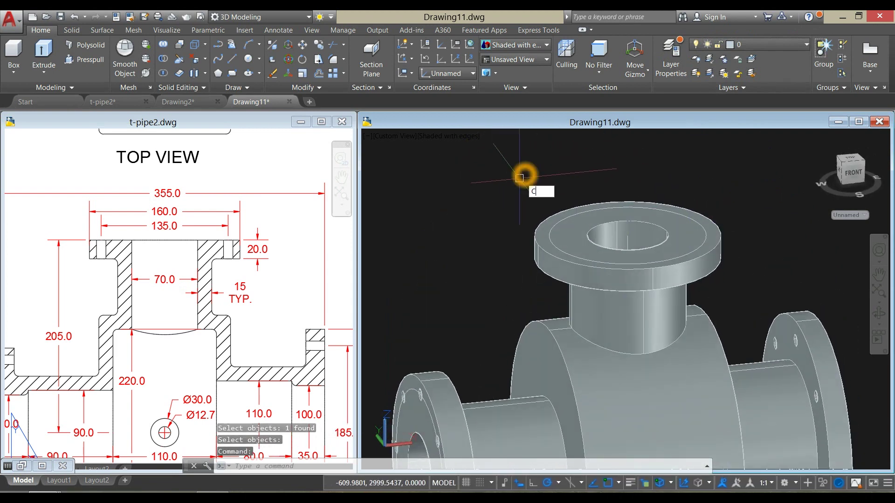
{"action": "key", "text": "Return"}
{"action": "scroll", "coordinate": [634, 195], "scroll_direction": "up", "scroll_amount": 4}
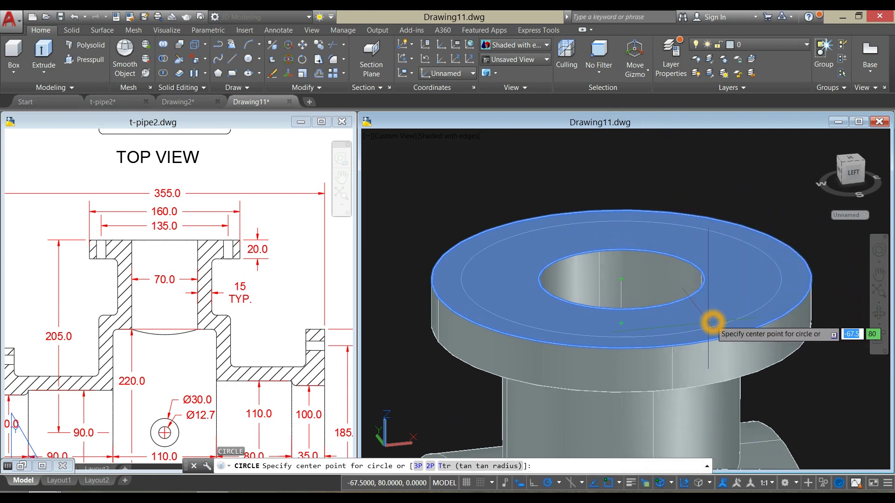
{"action": "left_click", "coordinate": [675, 335]}
{"action": "type", "text": "d"}
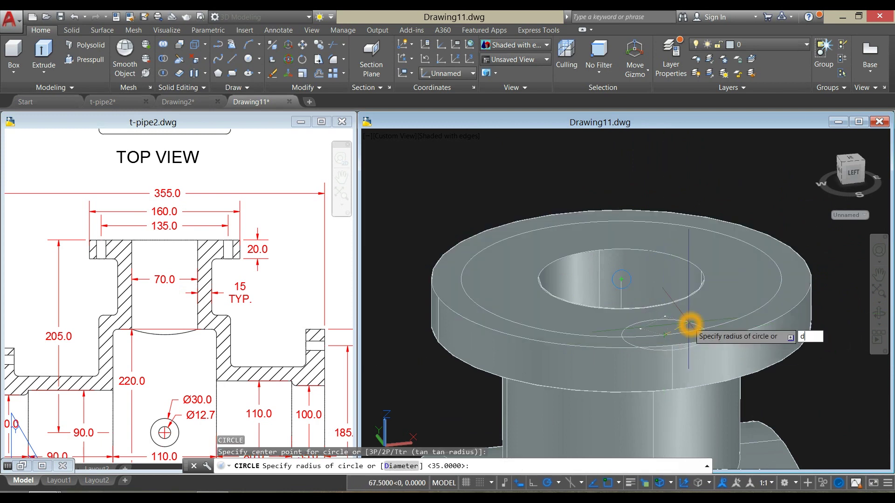
{"action": "key", "text": "Return"}
{"action": "type", "text": "1"}
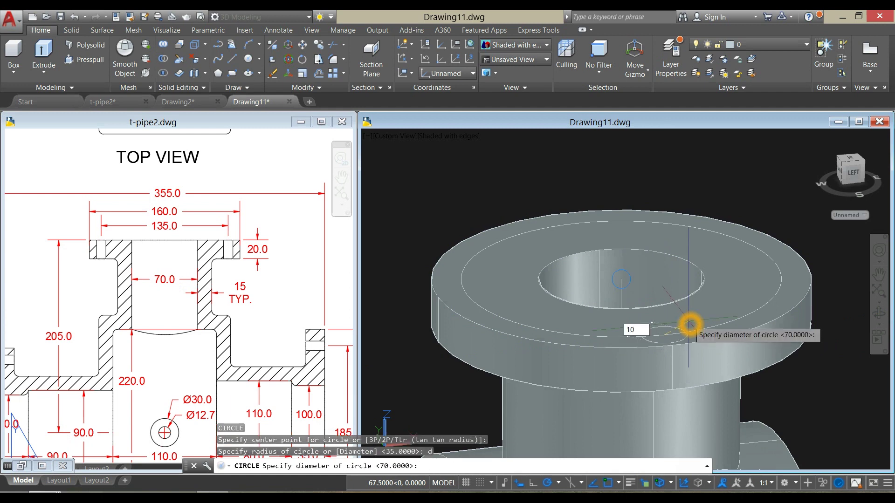
{"action": "type", "text": "0"}
{"action": "key", "text": "Return"}
- Extrude the 10 mm bolt hole circle 40 mm downward through the top flange
{"action": "scroll", "coordinate": [689, 322], "scroll_direction": "up", "scroll_amount": 3}
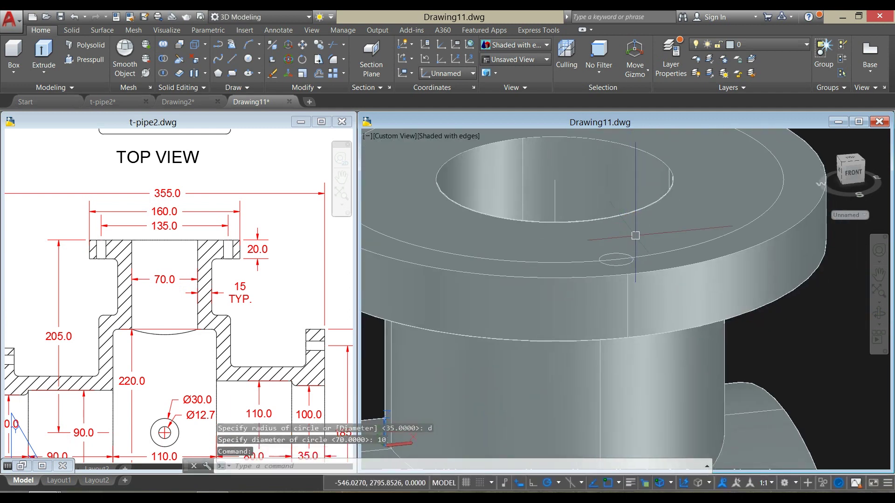
{"action": "left_click", "coordinate": [621, 254]}
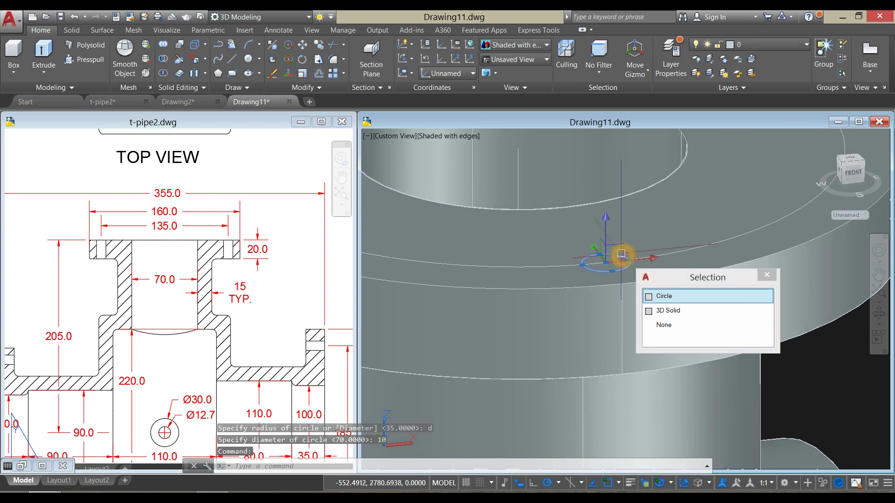
{"action": "left_click", "coordinate": [44, 49]}
{"action": "scroll", "coordinate": [545, 226], "scroll_direction": "down", "scroll_amount": 5}
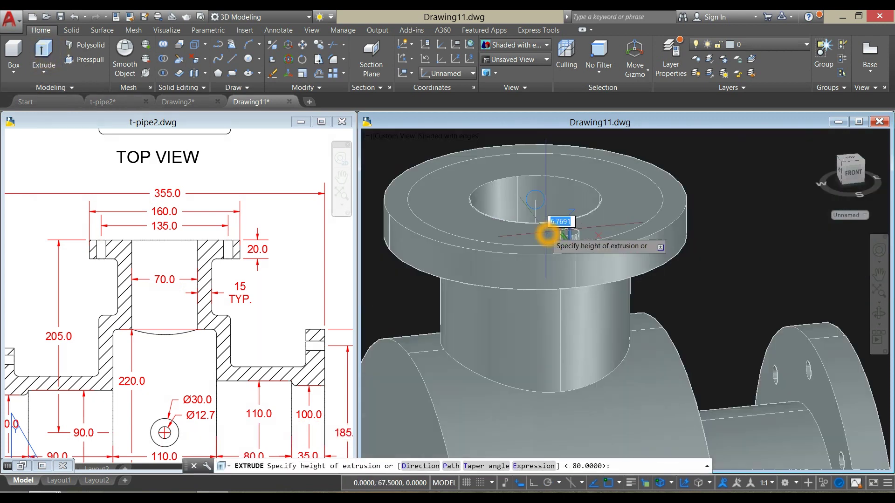
{"action": "middle_click_drag", "start_coordinate": [623, 254], "coordinate": [631, 236], "text": "shift"}
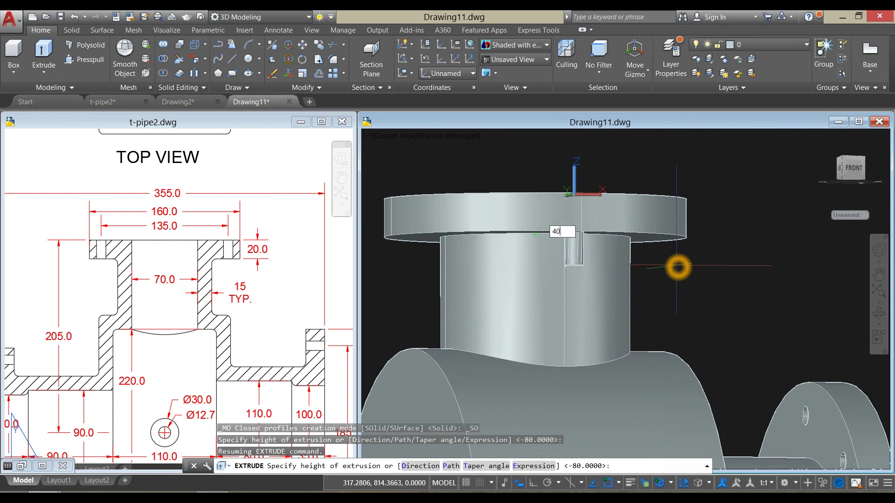
{"action": "key", "text": "Return"}
- Show the model from the top in the 2D Wireframe visual style
{"action": "middle_click_drag", "start_coordinate": [677, 255], "coordinate": [670, 287], "text": "shift"}
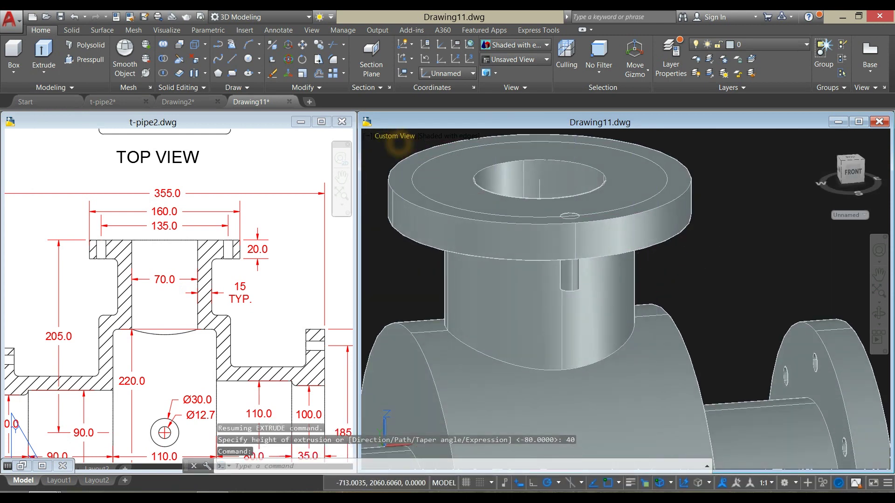
{"action": "left_click", "coordinate": [396, 137]}
{"action": "left_click", "coordinate": [426, 161]}
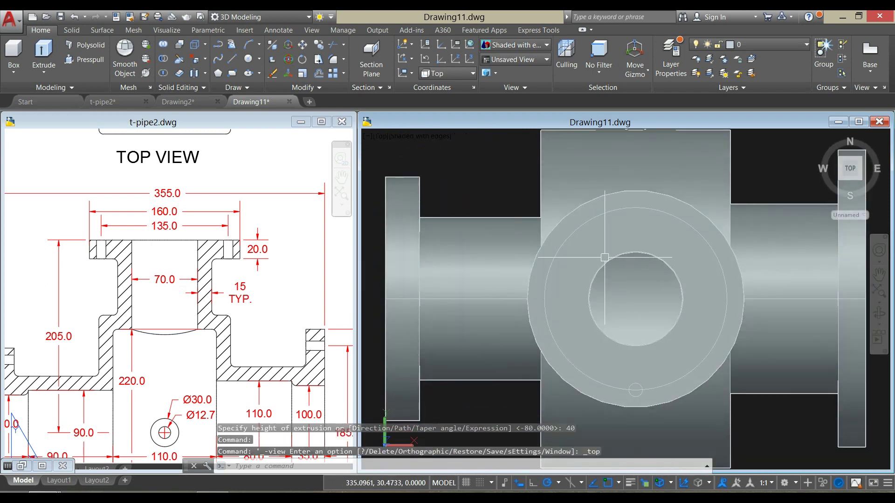
{"action": "middle_click_drag", "start_coordinate": [647, 293], "coordinate": [621, 276]}
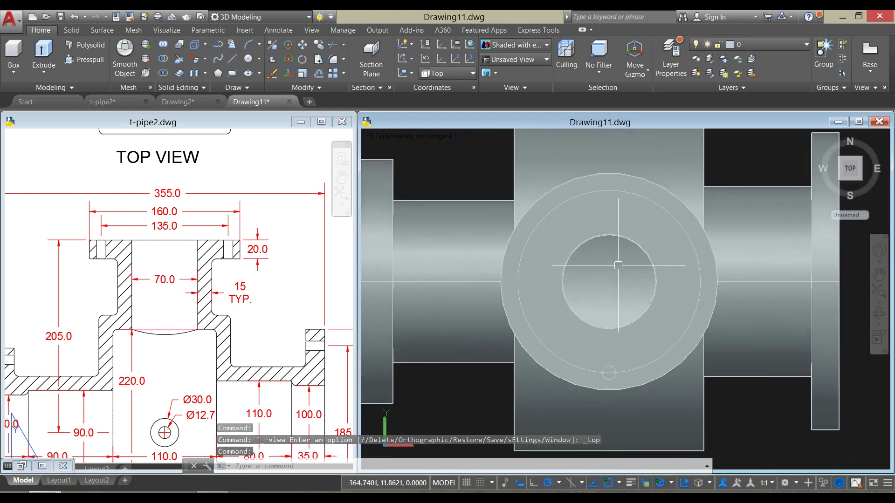
{"action": "left_click", "coordinate": [439, 143]}
{"action": "left_click", "coordinate": [470, 175]}
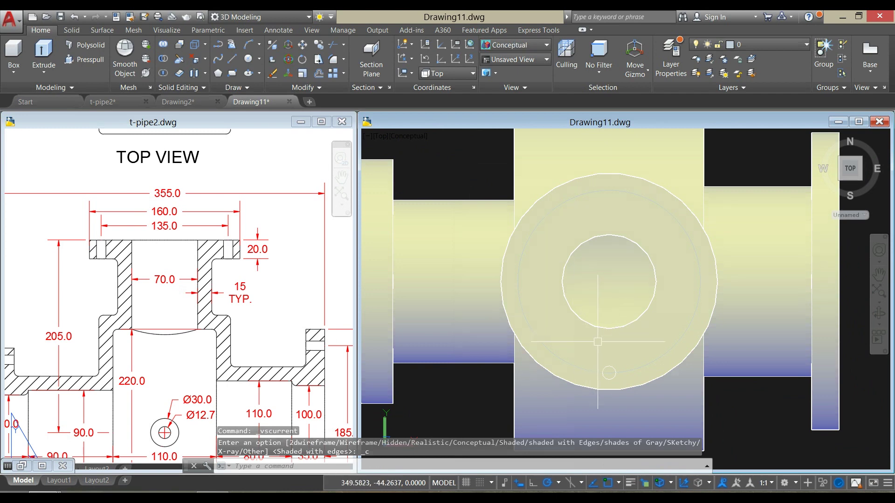
{"action": "left_click", "coordinate": [423, 136]}
{"action": "left_click", "coordinate": [455, 160]}
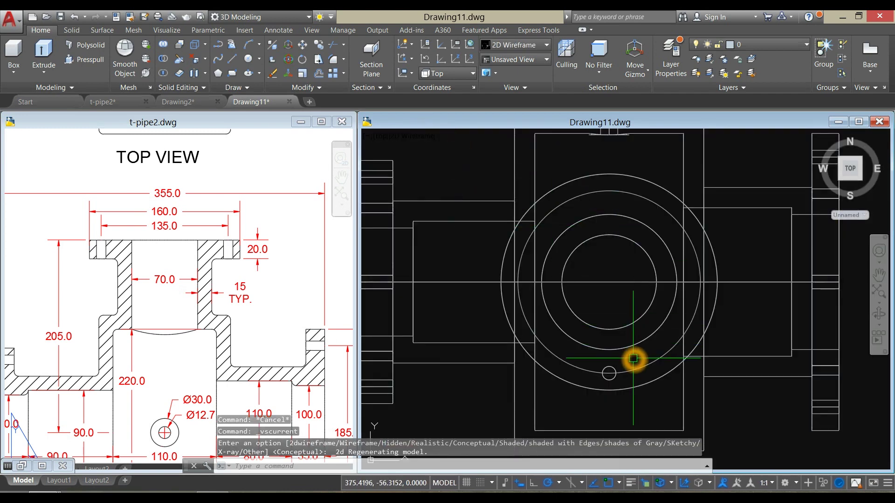
- Create a polar array of the 10 mm bolt hole cylinder around the top flange's centre with 8 items over 360 degrees
{"action": "type", "text": "ARR"}
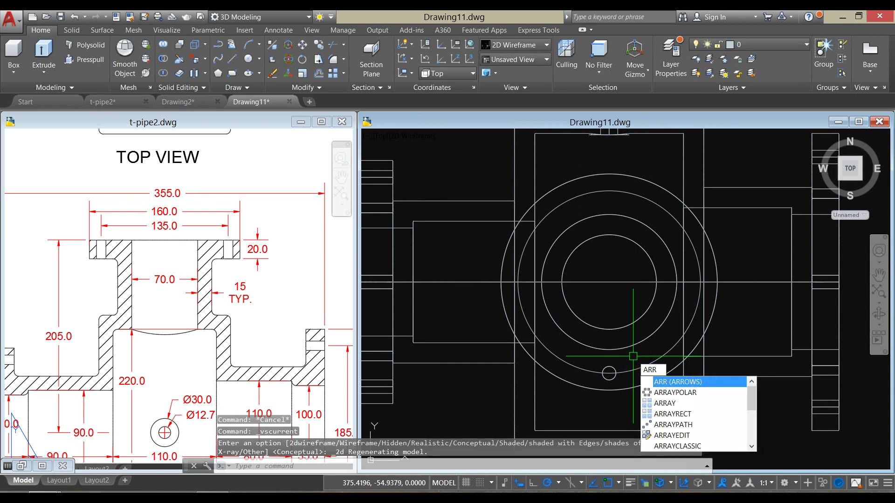
{"action": "left_click", "coordinate": [675, 393]}
{"action": "left_click", "coordinate": [613, 369]}
{"action": "right_click", "coordinate": [603, 261]}
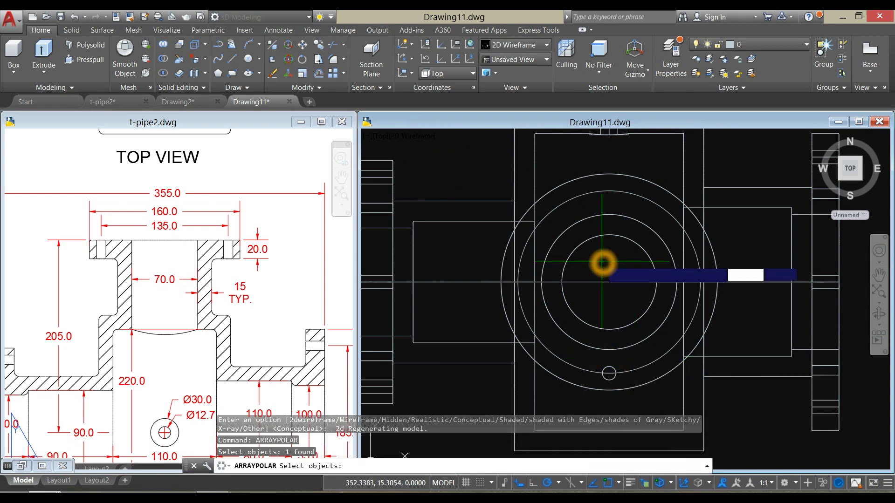
{"action": "left_click", "coordinate": [611, 285]}
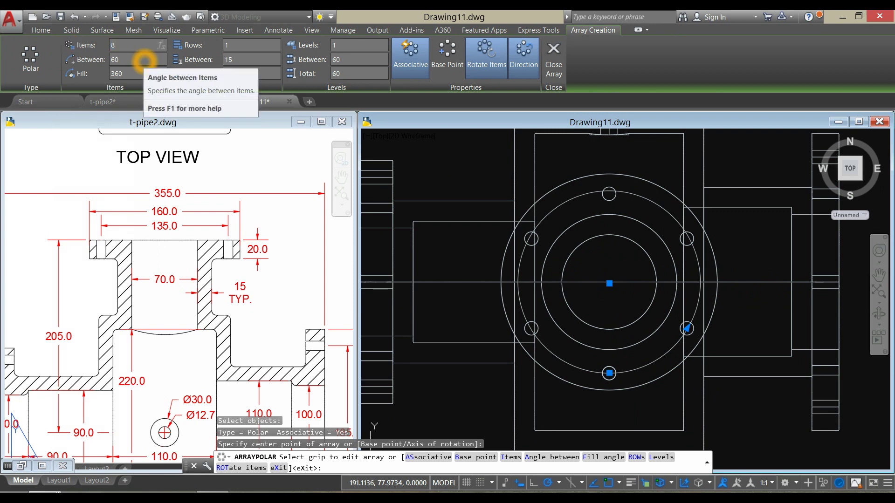
{"action": "type", "text": "8"}
{"action": "key", "text": "Return"}
{"action": "key", "text": "Return"}
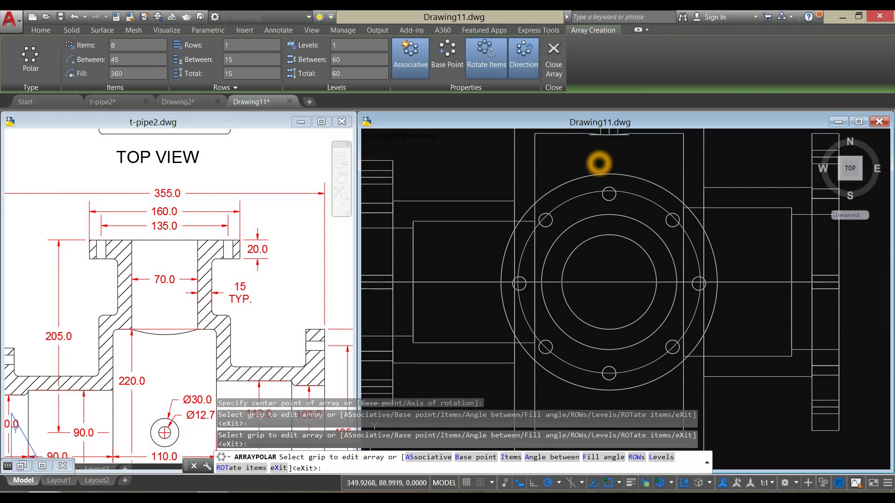
- Return to a tilted 3D view of the model and apply the Shaded with edges visual style
{"action": "middle_click_drag", "start_coordinate": [618, 209], "coordinate": [639, 154], "text": "shift"}
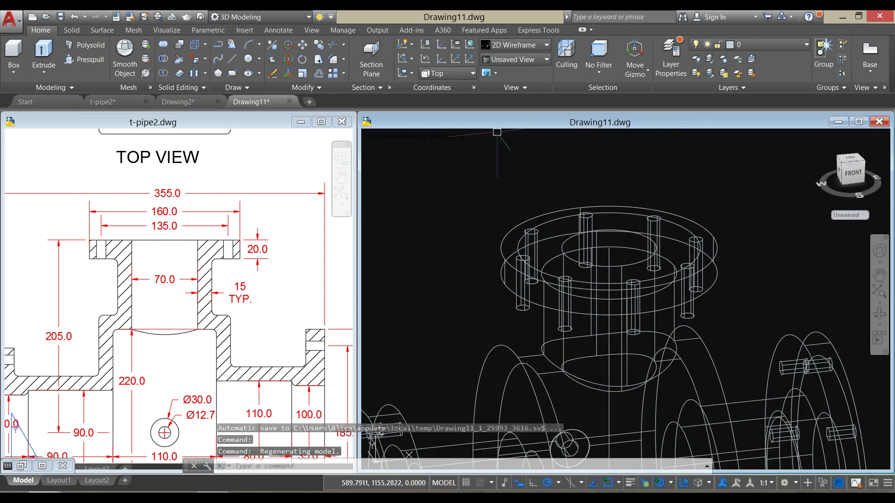
{"action": "left_click", "coordinate": [440, 135]}
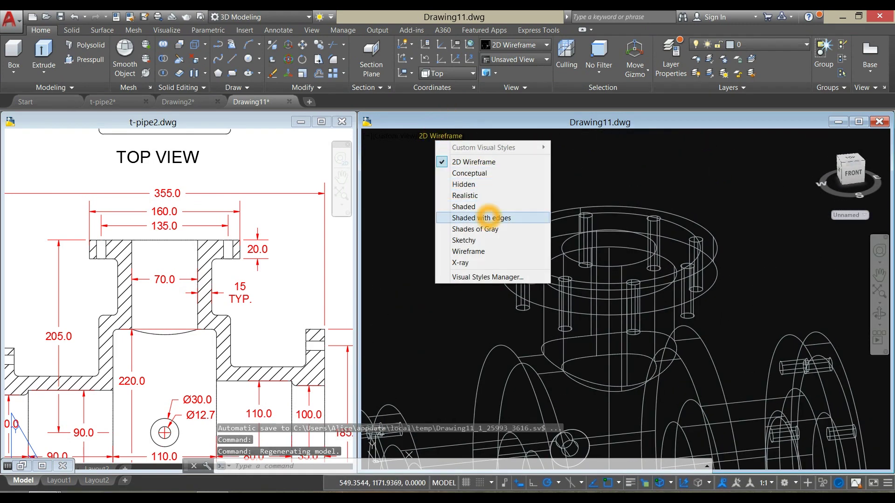
{"action": "left_click", "coordinate": [466, 218]}
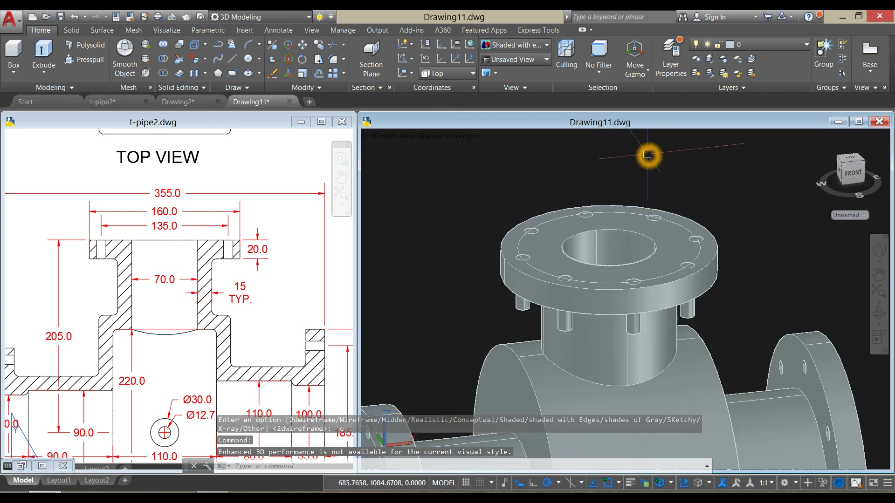
- Explode the polar array of bolt hole cylinders into separate solids
{"action": "key", "text": "Return"}
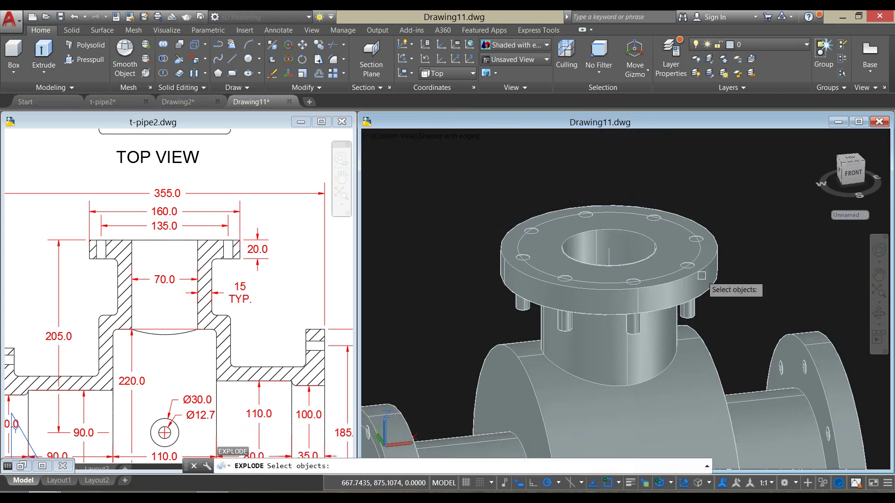
{"action": "left_click", "coordinate": [691, 312]}
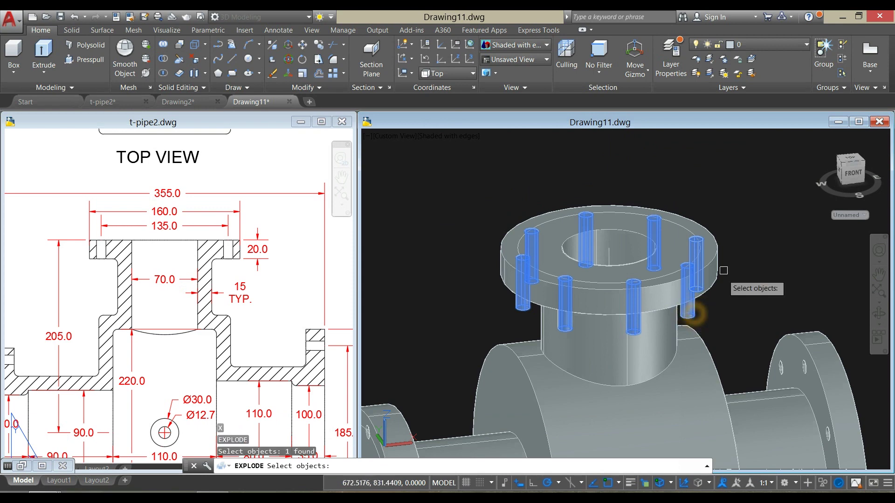
{"action": "key", "text": "Return"}
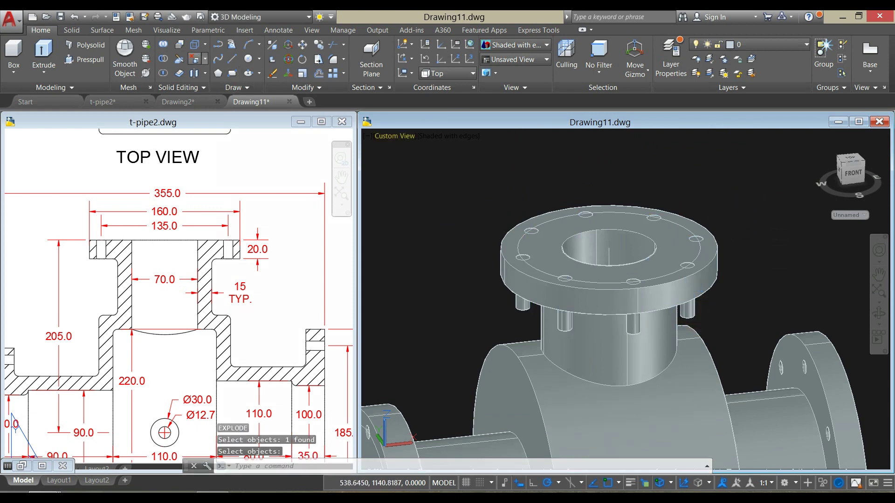
- Subtract the eight bolt hole cylinders from the T-pipe solid to cut the holes through the top flange
{"action": "left_click", "coordinate": [164, 58]}
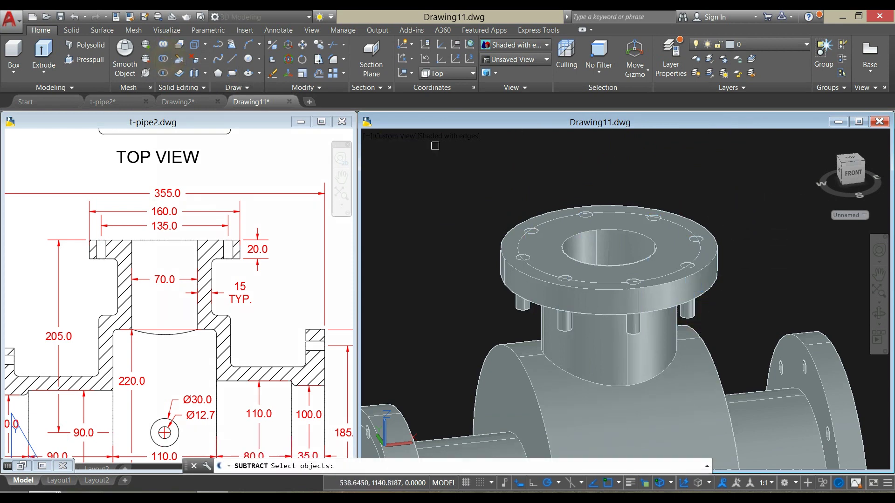
{"action": "left_click", "coordinate": [584, 232]}
{"action": "key", "text": "Return"}
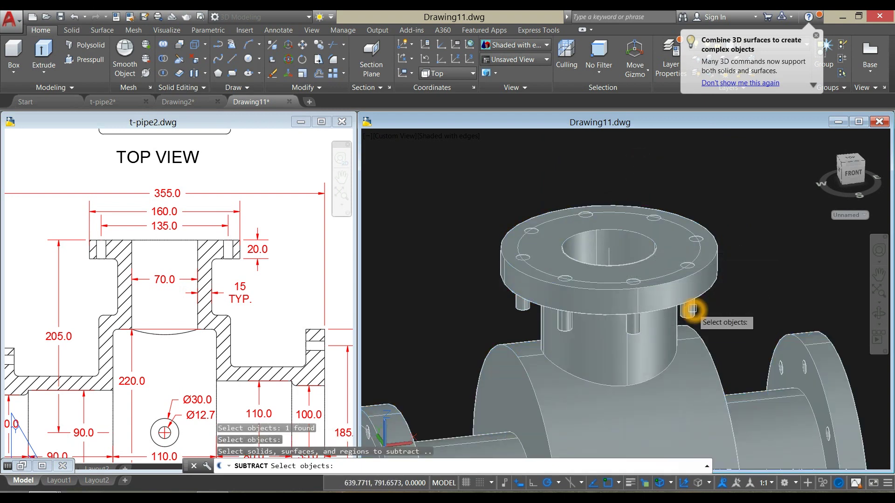
{"action": "left_click", "coordinate": [692, 308]}
{"action": "left_click", "coordinate": [522, 308]}
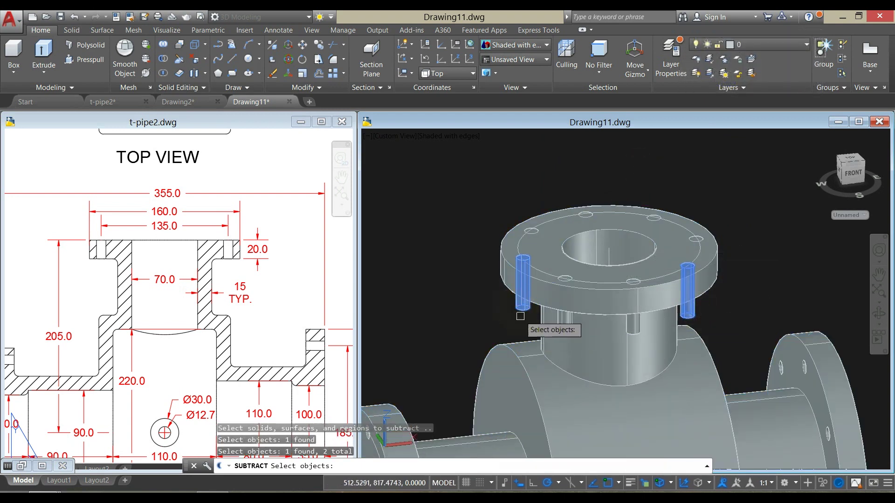
{"action": "left_click", "coordinate": [631, 325]}
{"action": "middle_click_drag", "start_coordinate": [731, 241], "coordinate": [666, 243], "text": "shift"}
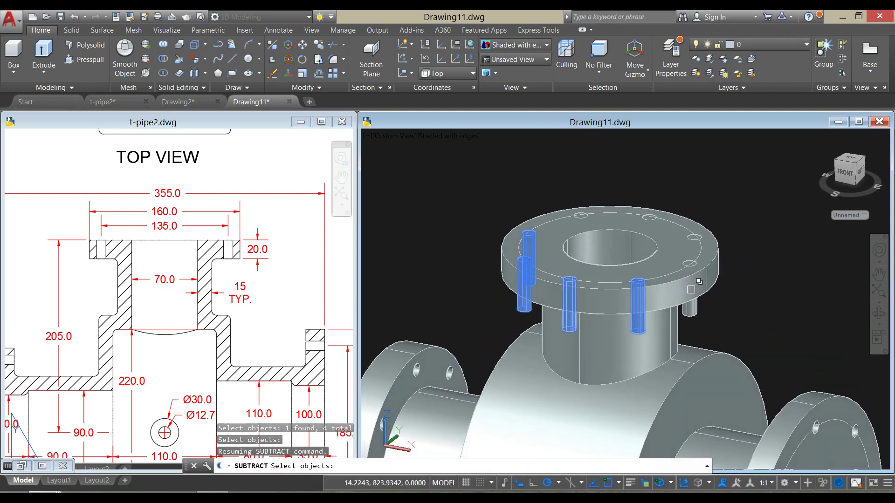
{"action": "left_click", "coordinate": [697, 309]}
{"action": "middle_click_drag", "start_coordinate": [741, 301], "coordinate": [696, 277], "text": "shift"}
{"action": "left_click", "coordinate": [696, 322]}
{"action": "left_click", "coordinate": [700, 309]}
{"action": "left_click", "coordinate": [696, 305]}
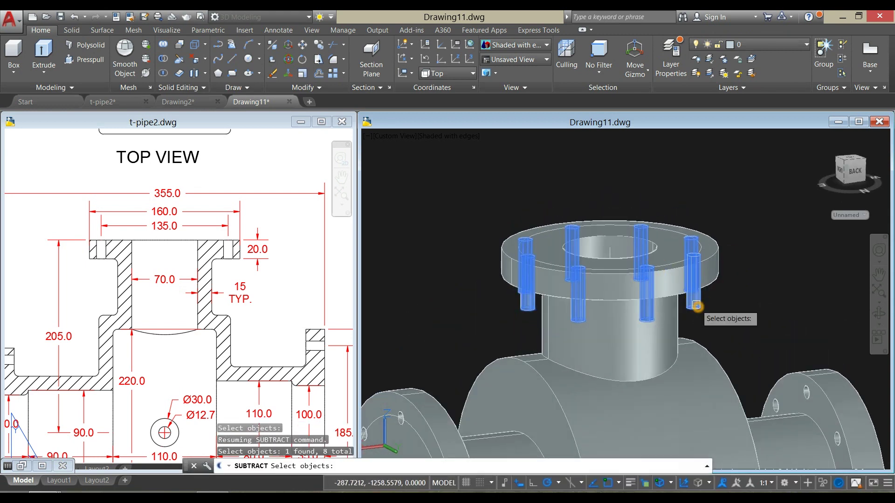
{"action": "key", "text": "Return"}
{"action": "middle_click_drag", "start_coordinate": [677, 203], "coordinate": [654, 201], "text": "shift"}
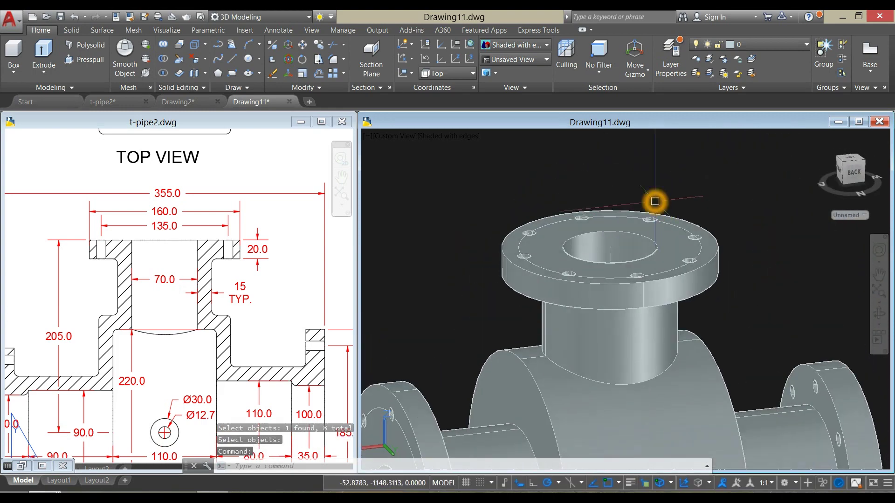
{"action": "scroll", "coordinate": [655, 201], "scroll_direction": "down", "scroll_amount": 5}
{"action": "left_click", "coordinate": [630, 217]}
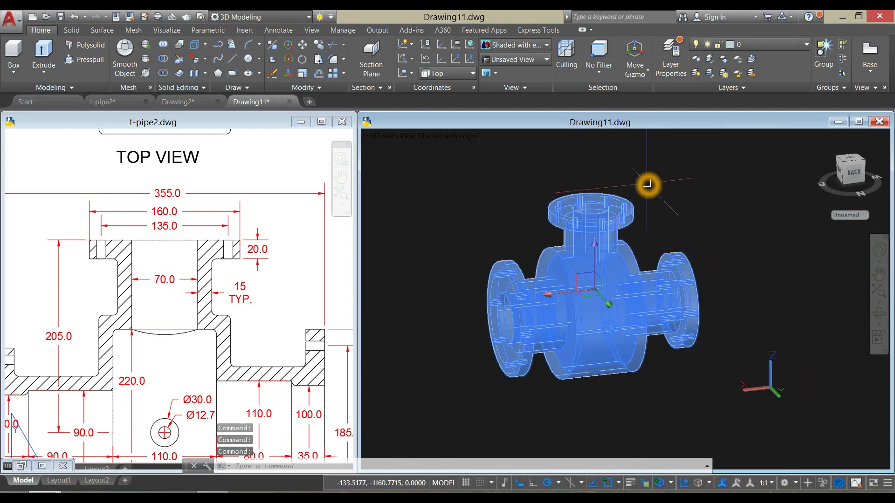
{"action": "key", "text": "Escape"}
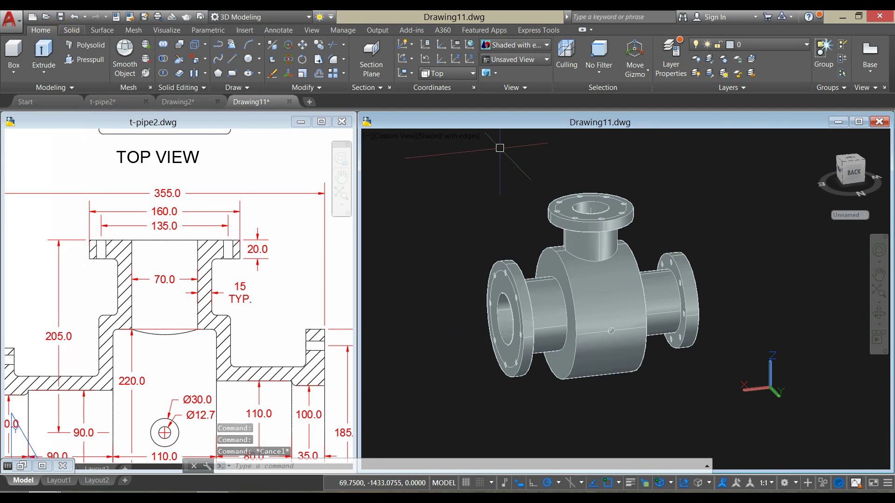
- Start an edge fillet with radius 5 and select the top neck's base edge and both outer rims of the central body
{"action": "left_click", "coordinate": [72, 30]}
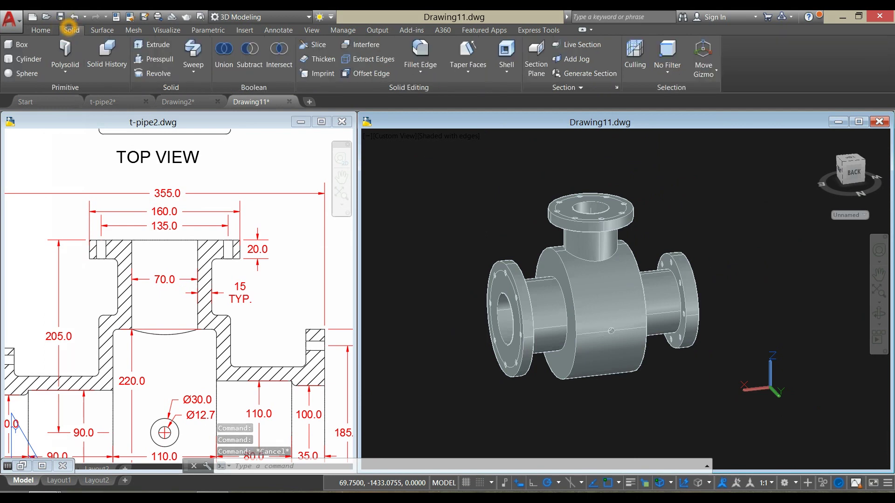
{"action": "left_click", "coordinate": [419, 50]}
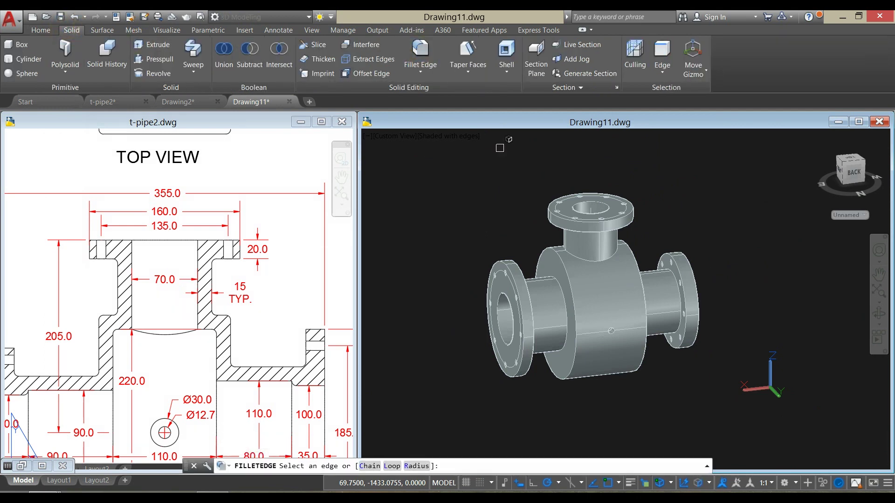
{"action": "left_click", "coordinate": [417, 465]}
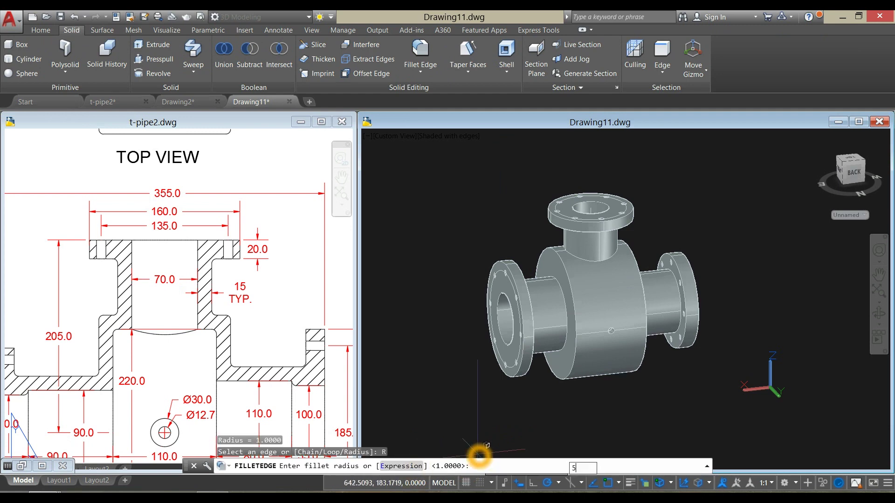
{"action": "key", "text": "Return"}
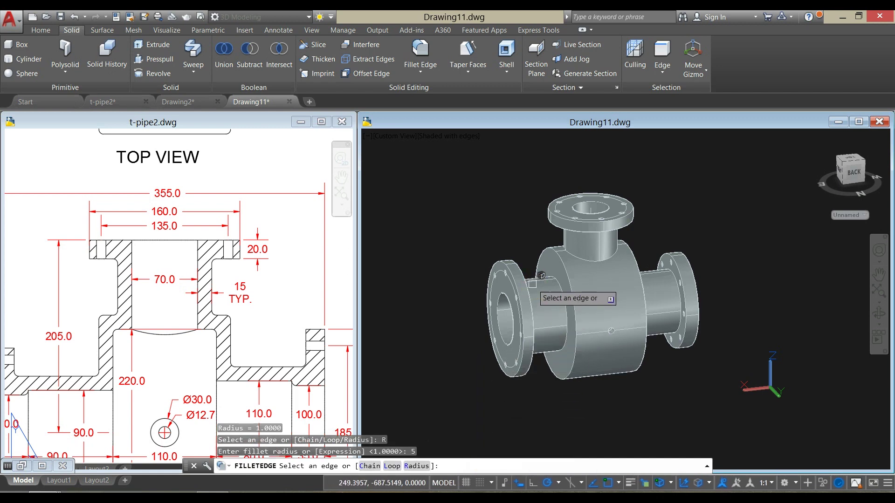
{"action": "scroll", "coordinate": [536, 282], "scroll_direction": "up", "scroll_amount": 3}
{"action": "left_click", "coordinate": [608, 251]}
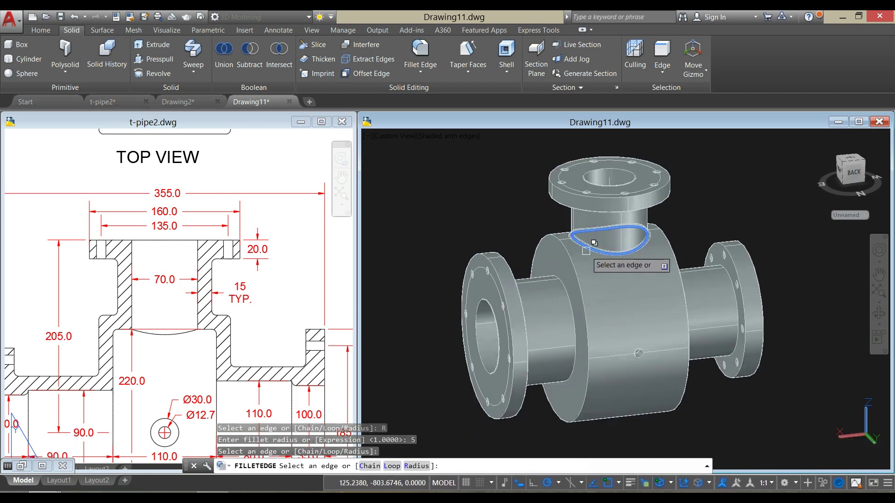
{"action": "left_click", "coordinate": [574, 263]}
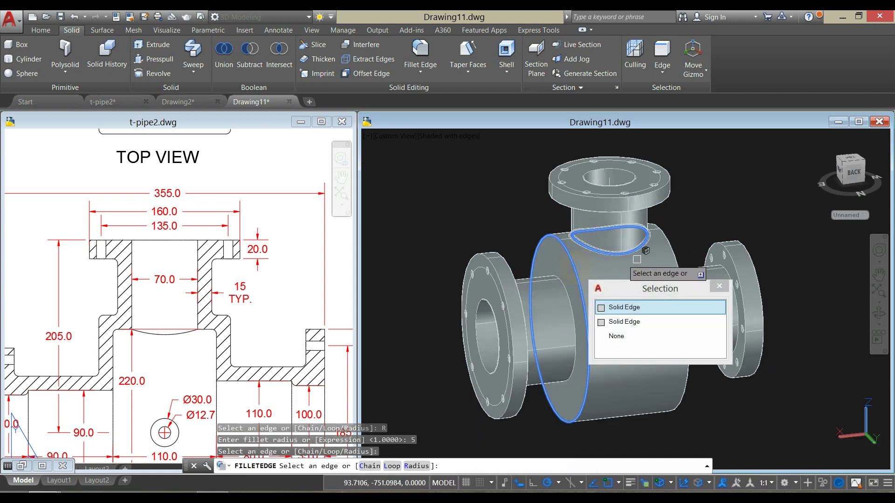
{"action": "left_click", "coordinate": [678, 256]}
- Add the neck-to-flange edges and the side pipes' junctions with the body and flanges, and apply the fillet to the selected edges
{"action": "middle_click_drag", "start_coordinate": [678, 255], "coordinate": [603, 206], "text": "shift"}
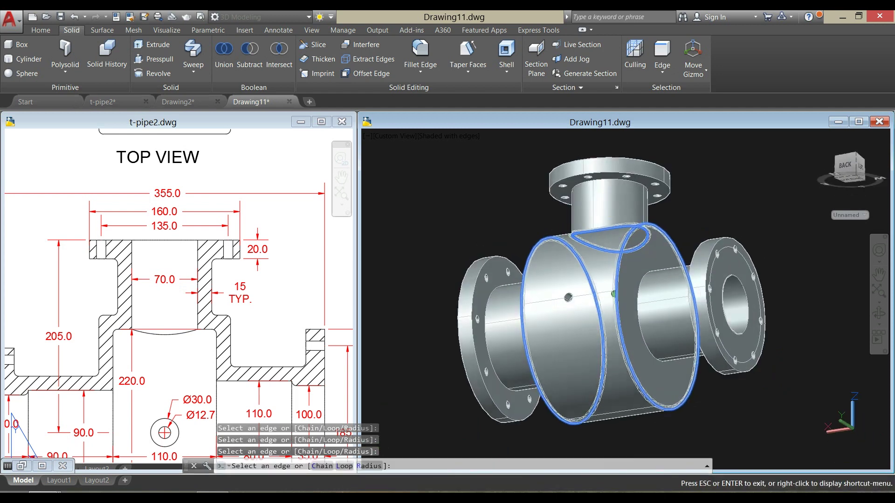
{"action": "left_click", "coordinate": [609, 183]}
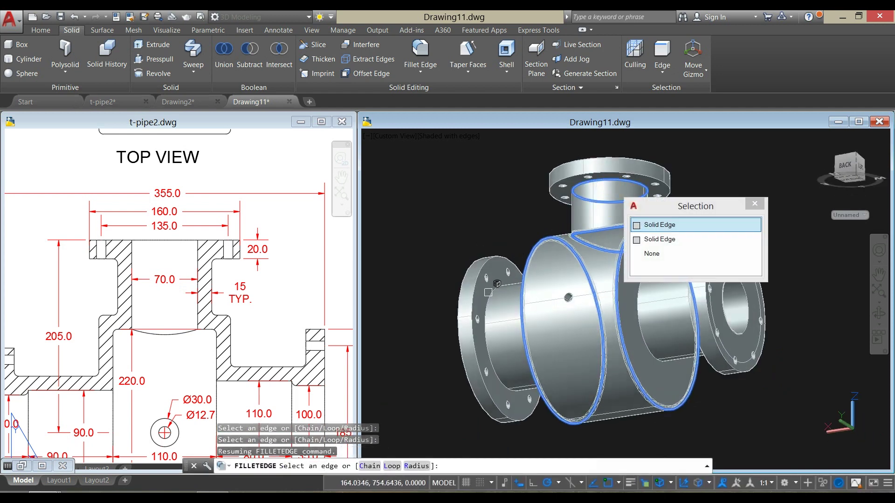
{"action": "left_click", "coordinate": [487, 295]}
{"action": "middle_click_drag", "start_coordinate": [487, 296], "coordinate": [543, 315], "text": "shift"}
{"action": "left_click", "coordinate": [561, 273]}
{"action": "middle_click_drag", "start_coordinate": [564, 275], "coordinate": [715, 278], "text": "shift"}
{"action": "left_click", "coordinate": [650, 293]}
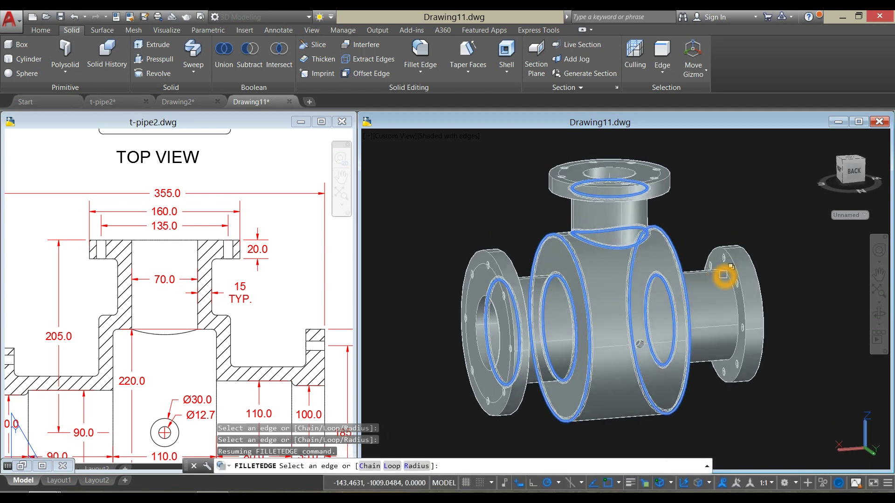
{"action": "left_click", "coordinate": [723, 274]}
{"action": "right_click", "coordinate": [694, 182]}
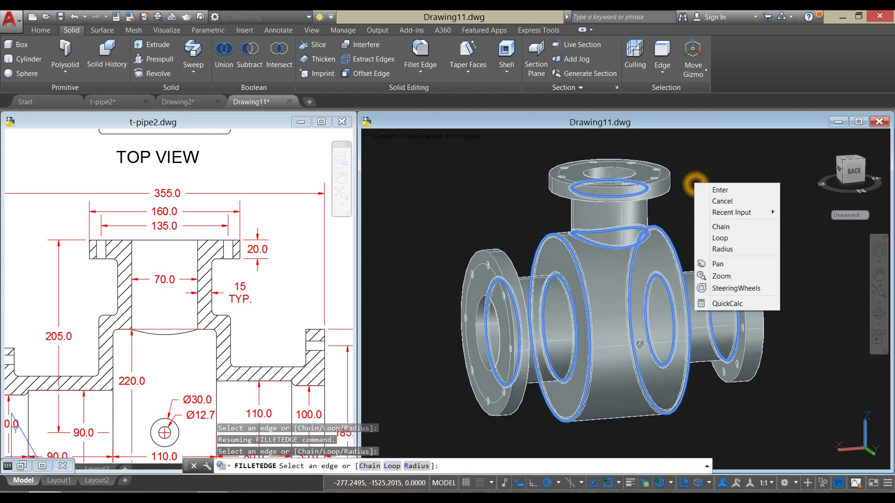
{"action": "left_click", "coordinate": [717, 190]}
{"action": "right_click", "coordinate": [707, 189]}
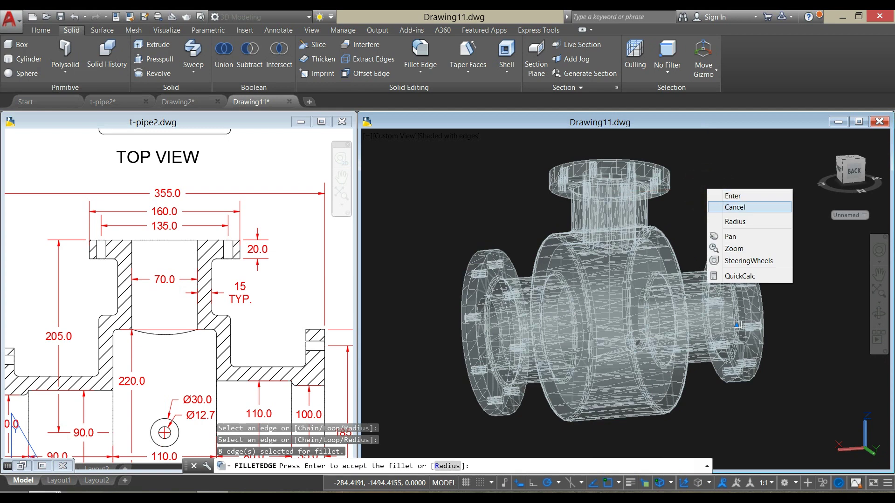
{"action": "left_click", "coordinate": [728, 196]}
- Examine the front section view in the reference drawing and display the model in the 2D Wireframe visual style
{"action": "middle_click_drag", "start_coordinate": [725, 196], "coordinate": [646, 166], "text": "shift"}
{"action": "left_click_drag", "start_coordinate": [645, 166], "coordinate": [691, 190], "text": "shift"}
{"action": "middle_click_drag", "start_coordinate": [645, 166], "coordinate": [695, 191], "text": "shift"}
{"action": "left_click", "coordinate": [146, 368]}
{"action": "scroll", "coordinate": [196, 274], "scroll_direction": "down", "scroll_amount": 2}
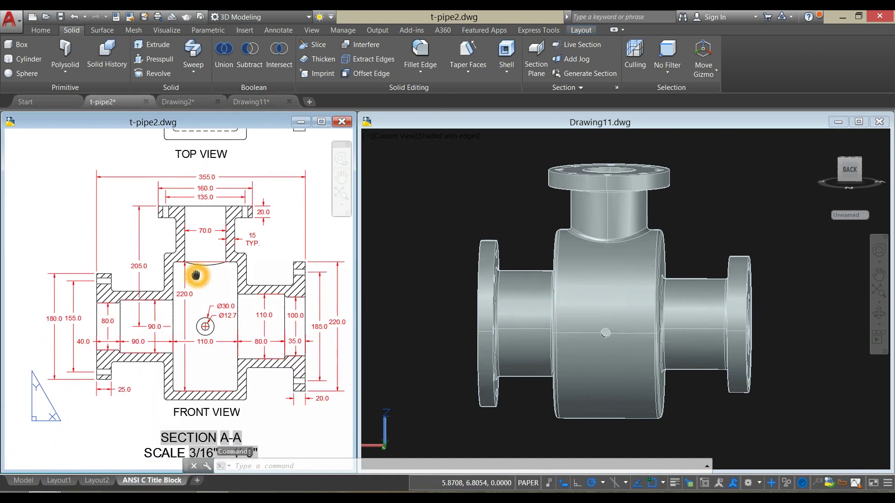
{"action": "scroll", "coordinate": [194, 271], "scroll_direction": "up", "scroll_amount": 2}
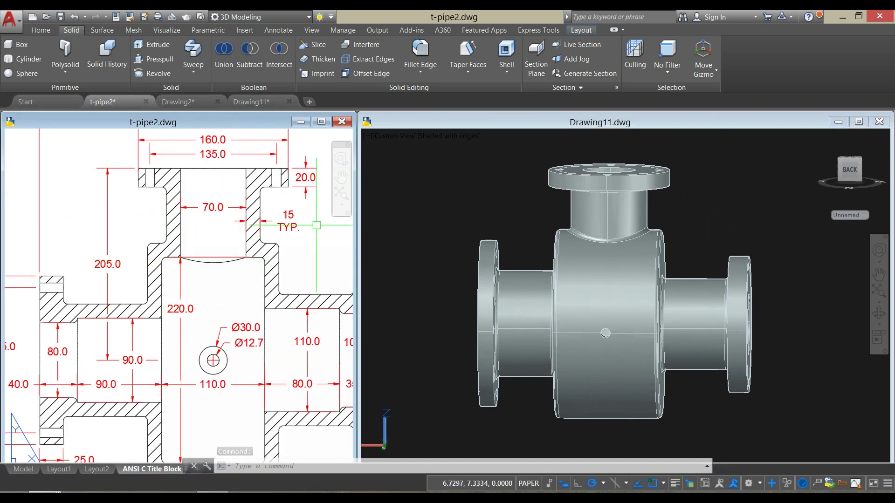
{"action": "left_click", "coordinate": [429, 137]}
{"action": "left_click", "coordinate": [461, 136]}
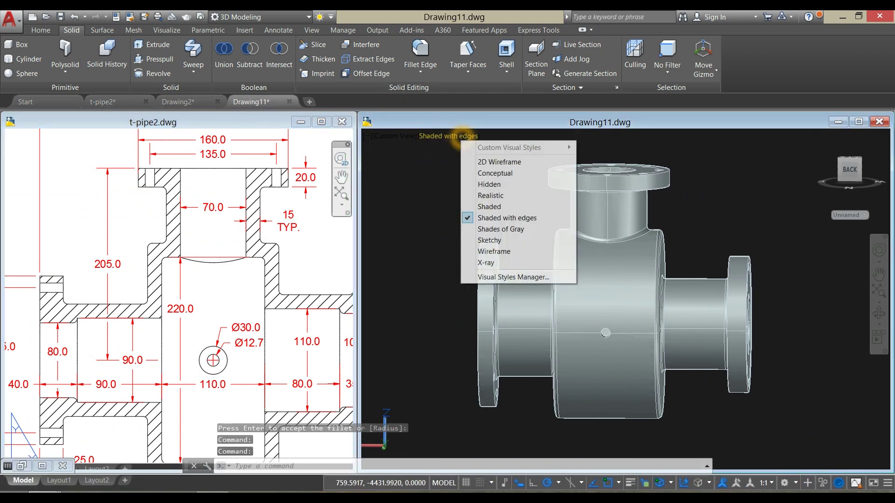
{"action": "left_click", "coordinate": [487, 161]}
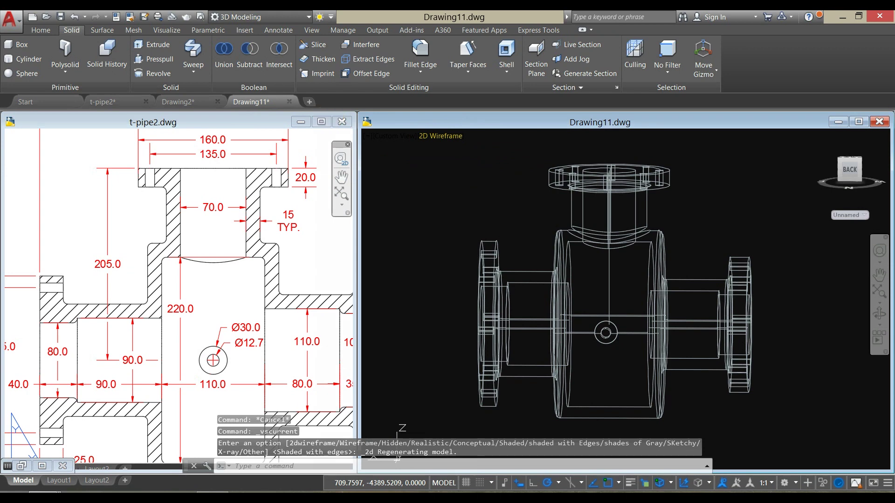
- Fillet the two internal step edges of the side pipe bores near the end flanges
{"action": "left_click", "coordinate": [419, 51]}
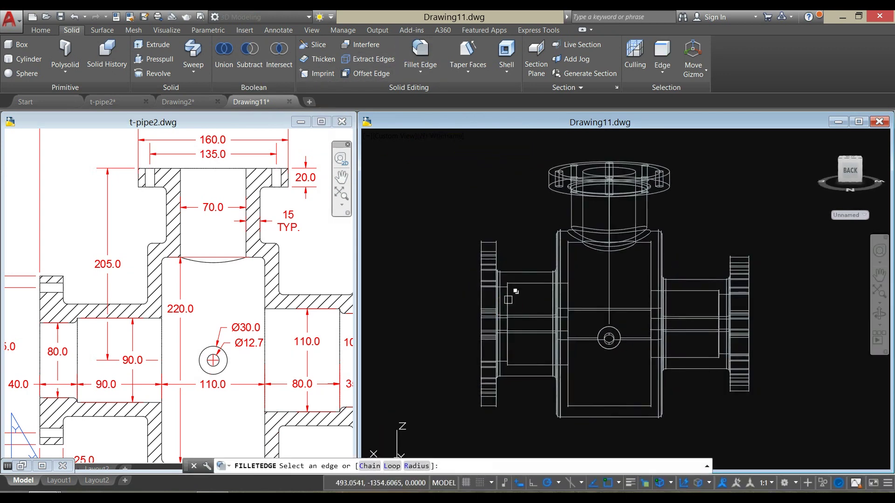
{"action": "scroll", "coordinate": [513, 289], "scroll_direction": "up", "scroll_amount": 5}
{"action": "middle_click_drag", "start_coordinate": [485, 283], "coordinate": [501, 302], "text": "shift"}
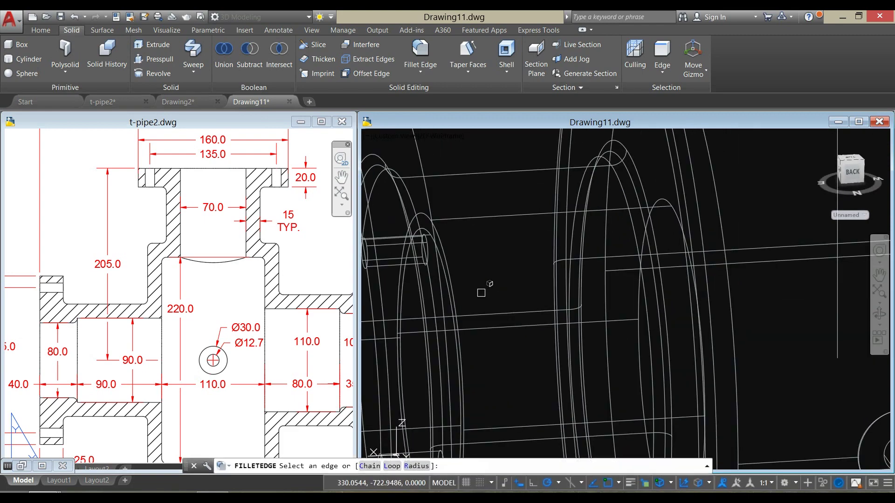
{"action": "scroll", "coordinate": [438, 276], "scroll_direction": "up", "scroll_amount": 5}
{"action": "left_click", "coordinate": [464, 248]}
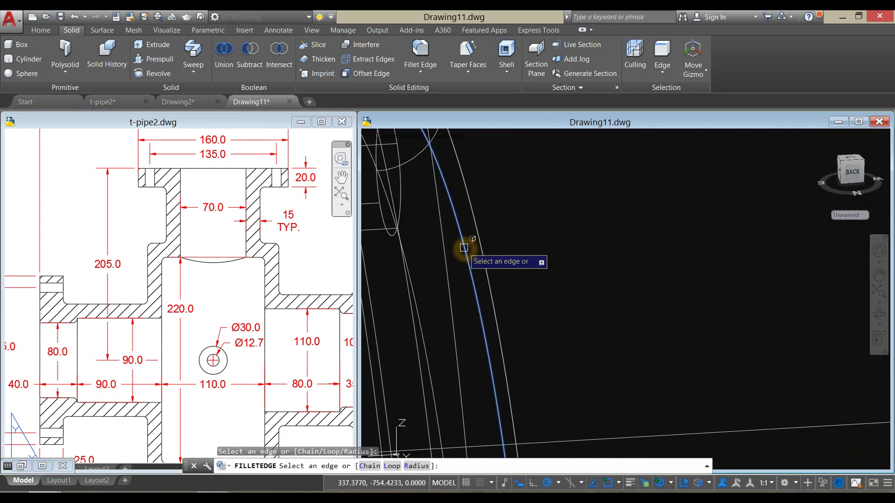
{"action": "scroll", "coordinate": [465, 247], "scroll_direction": "down", "scroll_amount": 5}
{"action": "middle_click_drag", "start_coordinate": [489, 261], "coordinate": [449, 272], "text": "shift"}
{"action": "middle_click_drag", "start_coordinate": [582, 292], "coordinate": [485, 287]}
{"action": "middle_click_drag", "start_coordinate": [701, 280], "coordinate": [736, 294], "text": "shift"}
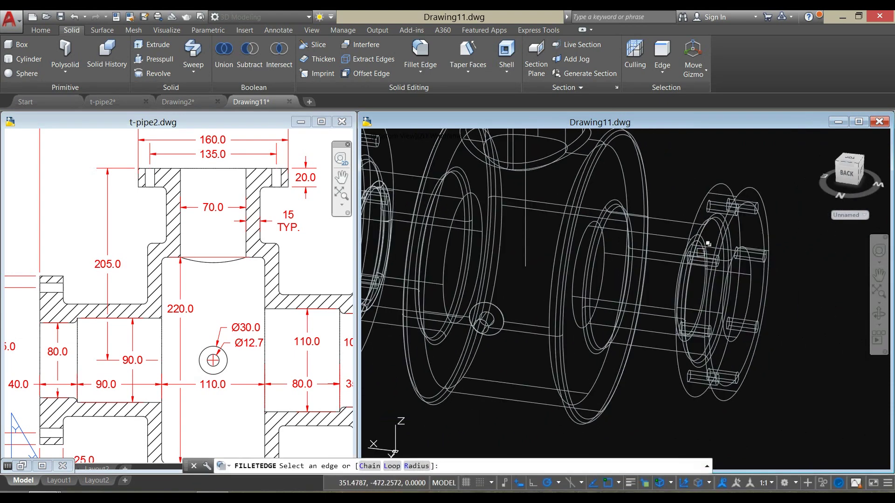
{"action": "scroll", "coordinate": [697, 246], "scroll_direction": "up", "scroll_amount": 5}
{"action": "left_click", "coordinate": [696, 214]}
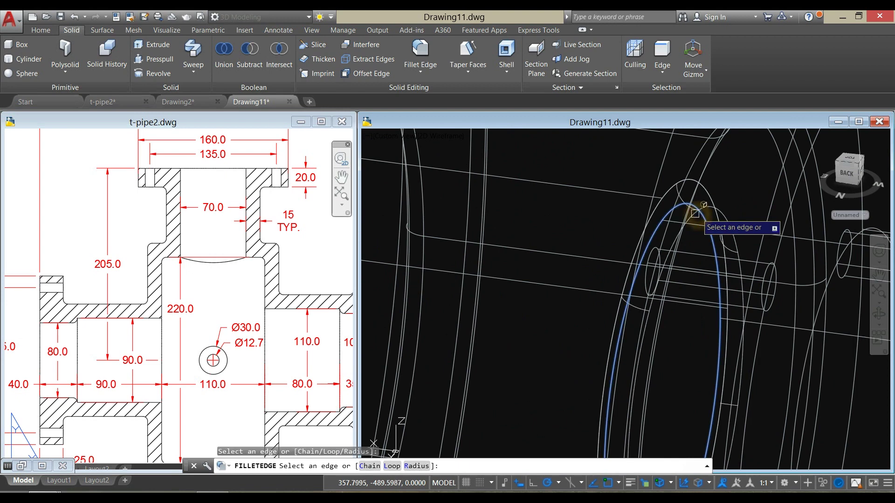
{"action": "right_click", "coordinate": [570, 161]}
{"action": "left_click", "coordinate": [584, 164]}
{"action": "right_click", "coordinate": [583, 170]}
{"action": "left_click", "coordinate": [600, 176]}
- Display the model in the X-ray visual style and inspect the internal fillets in the side pipe bores
{"action": "scroll", "coordinate": [442, 157], "scroll_direction": "down", "scroll_amount": 4}
{"action": "left_click", "coordinate": [441, 136]}
{"action": "left_click", "coordinate": [472, 263]}
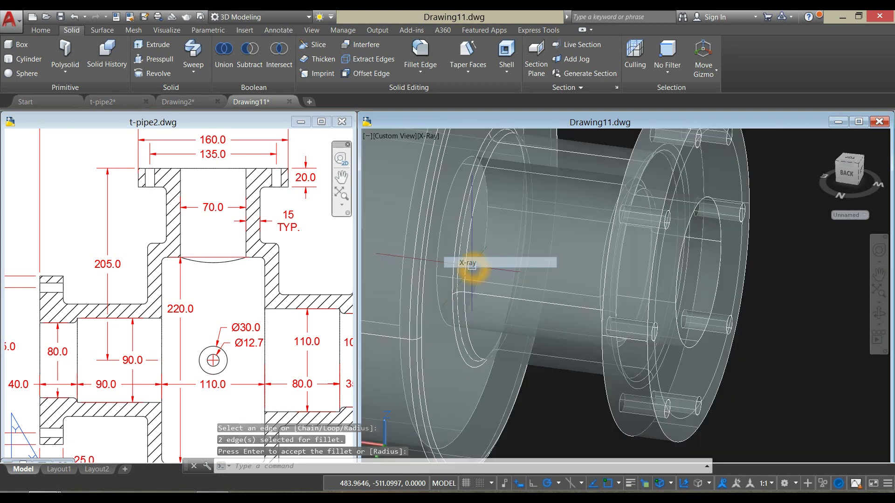
{"action": "middle_click_drag", "start_coordinate": [662, 202], "coordinate": [655, 220], "text": "shift"}
{"action": "scroll", "coordinate": [661, 185], "scroll_direction": "up", "scroll_amount": 3}
{"action": "scroll", "coordinate": [601, 198], "scroll_direction": "down", "scroll_amount": 7}
{"action": "scroll", "coordinate": [495, 219], "scroll_direction": "up", "scroll_amount": 4}
{"action": "middle_click_drag", "start_coordinate": [497, 220], "coordinate": [479, 208], "text": "shift"}
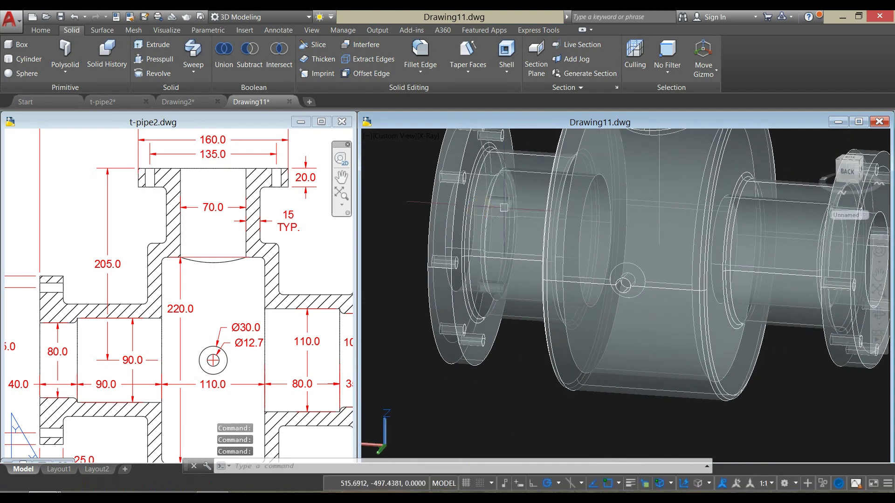
{"action": "scroll", "coordinate": [504, 207], "scroll_direction": "down", "scroll_amount": 5}
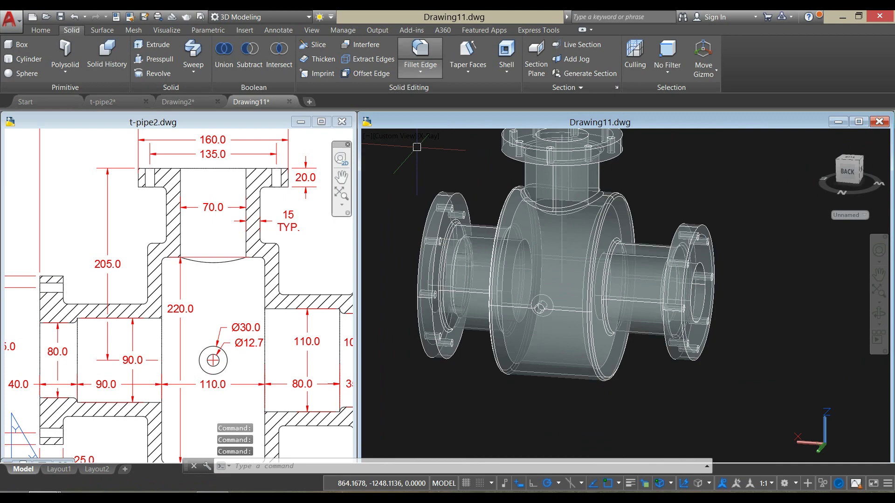
- Fillet the two internal circular edges at the ends of the central body's chamber
{"action": "scroll", "coordinate": [508, 179], "scroll_direction": "up", "scroll_amount": 5}
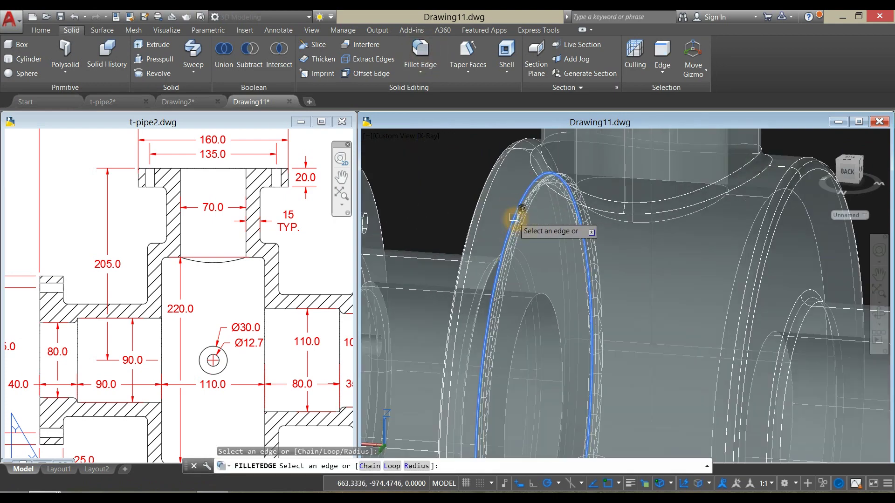
{"action": "scroll", "coordinate": [521, 220], "scroll_direction": "down", "scroll_amount": 4}
{"action": "middle_click_drag", "start_coordinate": [520, 224], "coordinate": [571, 242], "text": "shift"}
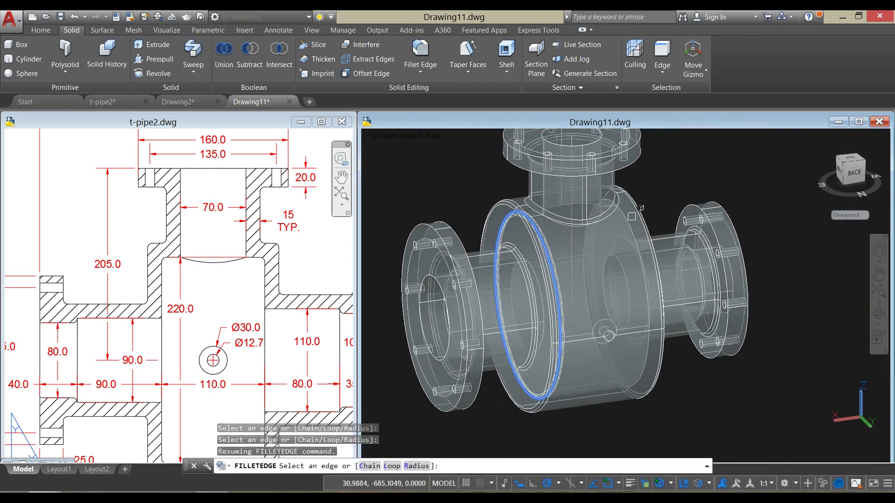
{"action": "scroll", "coordinate": [626, 216], "scroll_direction": "up", "scroll_amount": 4}
{"action": "left_click", "coordinate": [616, 221]}
{"action": "right_click", "coordinate": [667, 166]}
{"action": "left_click", "coordinate": [677, 173]}
{"action": "right_click", "coordinate": [677, 173]}
{"action": "left_click", "coordinate": [689, 181]}
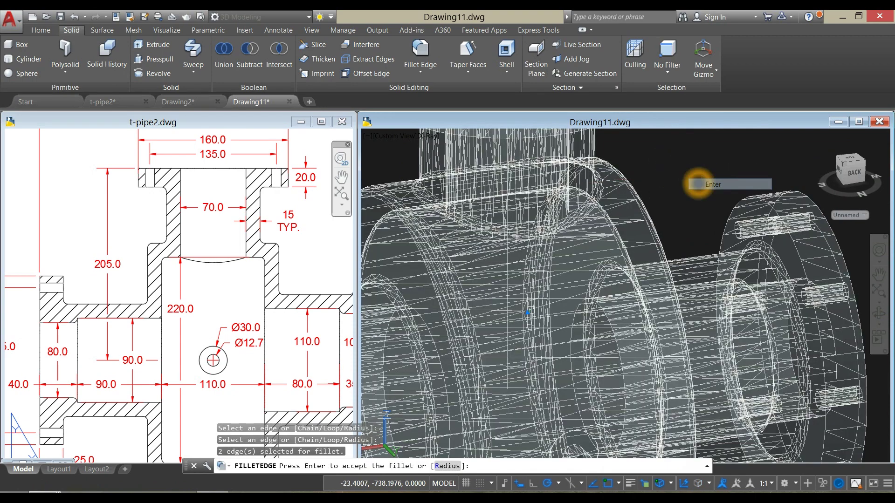
- Display the whole T-pipe in the Shaded with edges visual style from a tilted 3D view
{"action": "scroll", "coordinate": [694, 181], "scroll_direction": "down", "scroll_amount": 5}
{"action": "middle_click_drag", "start_coordinate": [698, 183], "coordinate": [691, 219], "text": "shift"}
{"action": "left_click", "coordinate": [427, 136]}
{"action": "left_click", "coordinate": [462, 214]}
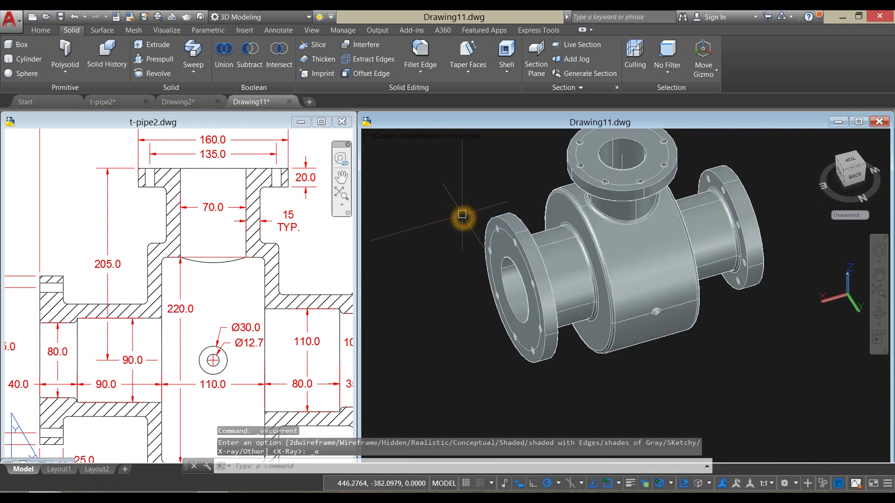
- Create a section plane lengthwise through the T-pipe's horizontal centre line, working from the top view
{"action": "scroll", "coordinate": [489, 214], "scroll_direction": "down", "scroll_amount": 3}
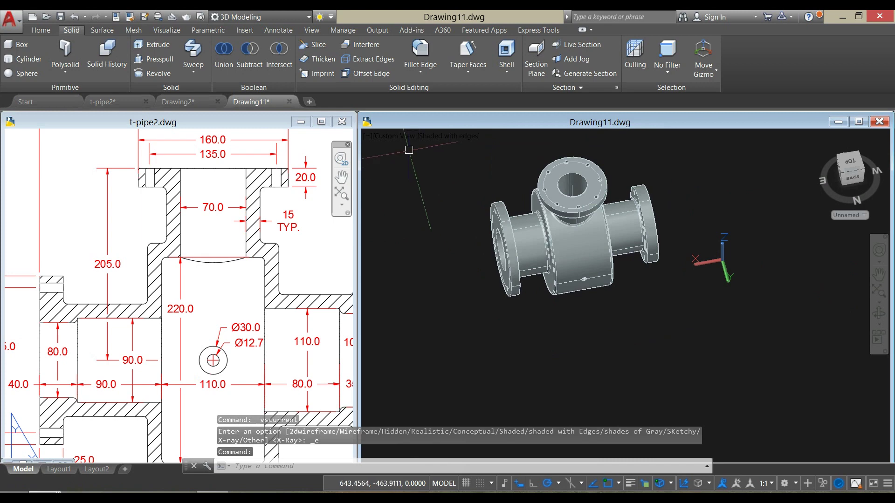
{"action": "left_click", "coordinate": [40, 31]}
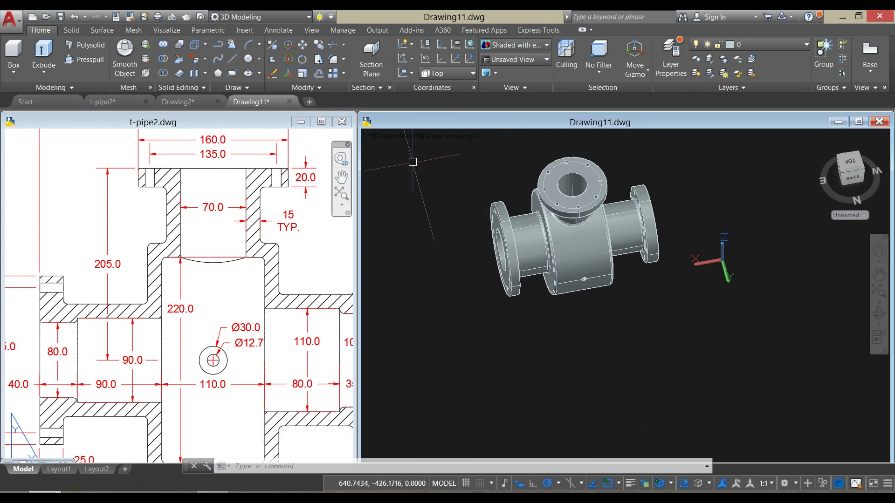
{"action": "left_click", "coordinate": [394, 136]}
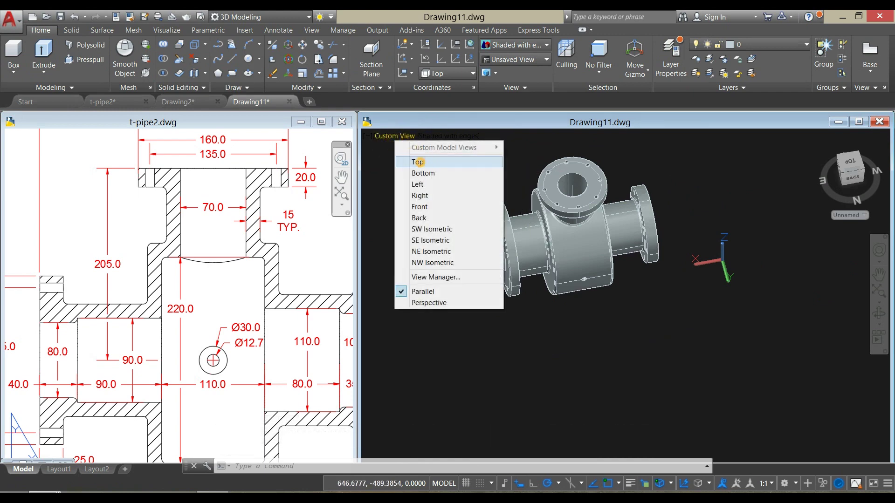
{"action": "left_click", "coordinate": [417, 161]}
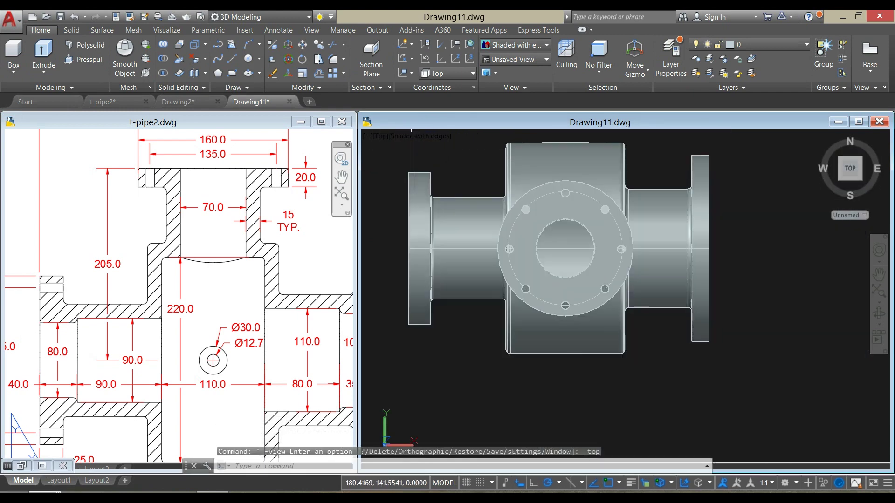
{"action": "left_click", "coordinate": [371, 50]}
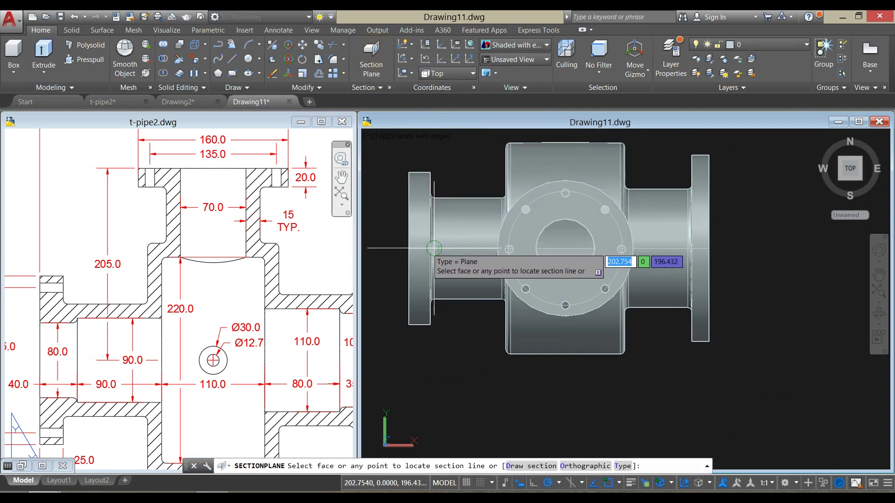
{"action": "left_click", "coordinate": [396, 246]}
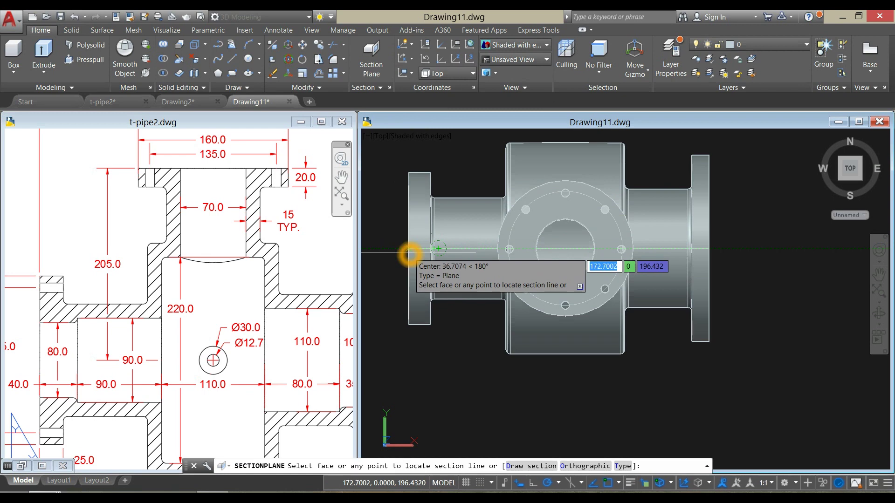
{"action": "left_click", "coordinate": [398, 250]}
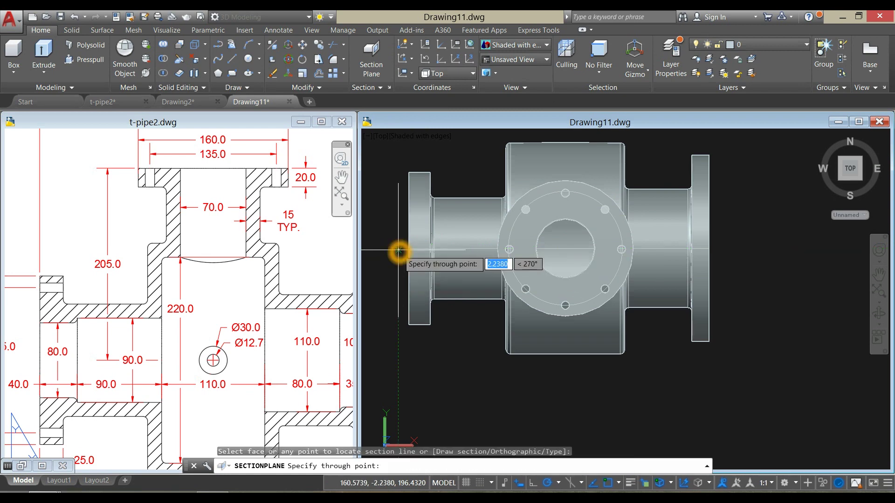
{"action": "left_click", "coordinate": [757, 247]}
- Inspect the sectioned interior of the T-pipe from the front and at an angle, and delete the section plane
{"action": "middle_click_drag", "start_coordinate": [719, 285], "coordinate": [715, 156], "text": "shift"}
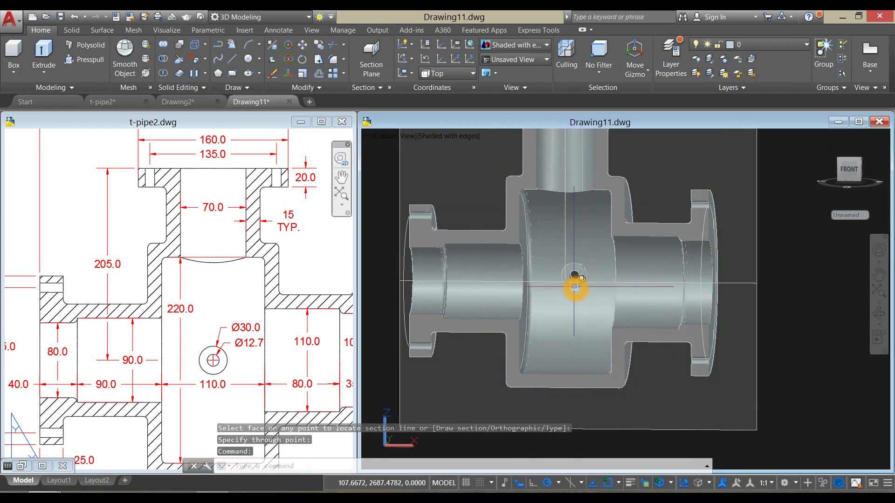
{"action": "scroll", "coordinate": [574, 286], "scroll_direction": "up", "scroll_amount": 5}
{"action": "middle_click_drag", "start_coordinate": [597, 265], "coordinate": [680, 186], "text": "shift"}
{"action": "scroll", "coordinate": [599, 265], "scroll_direction": "down", "scroll_amount": 5}
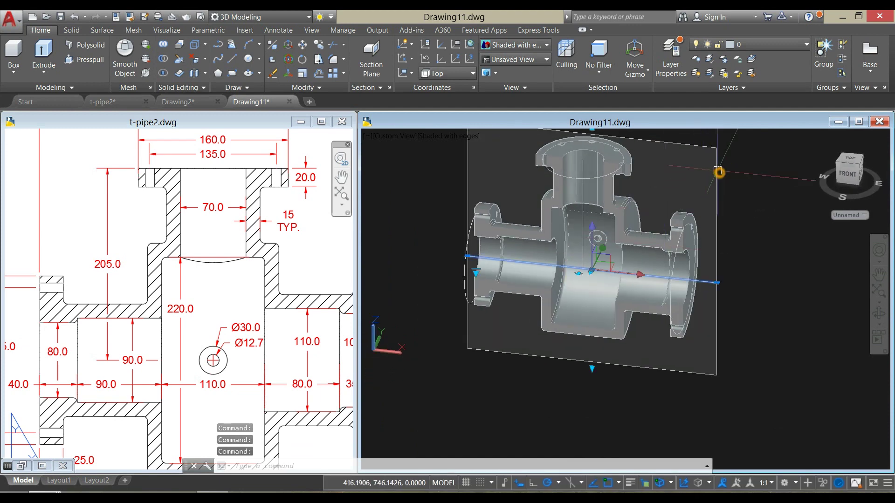
{"action": "key", "text": "Delete"}
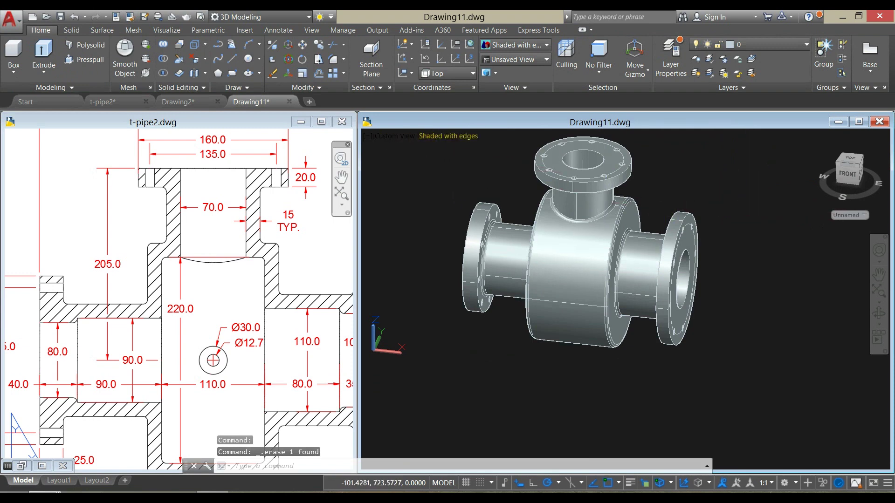
- Display the T-pipe in the Realistic visual style
{"action": "left_click", "coordinate": [447, 136]}
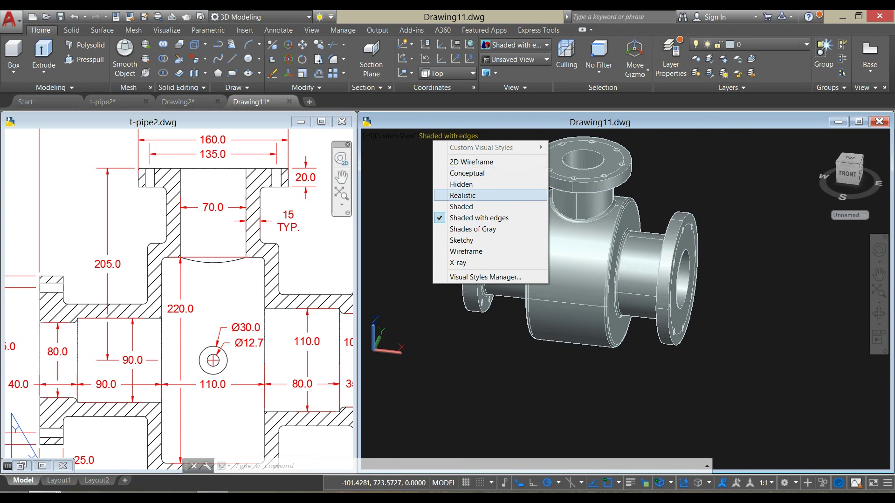
{"action": "left_click", "coordinate": [466, 196]}
{"action": "middle_click_drag", "start_coordinate": [516, 222], "coordinate": [577, 198], "text": "shift"}
- Move the T-pipe solid about 459 units sideways, away from its leftover construction geometry
{"action": "left_click", "coordinate": [580, 200]}
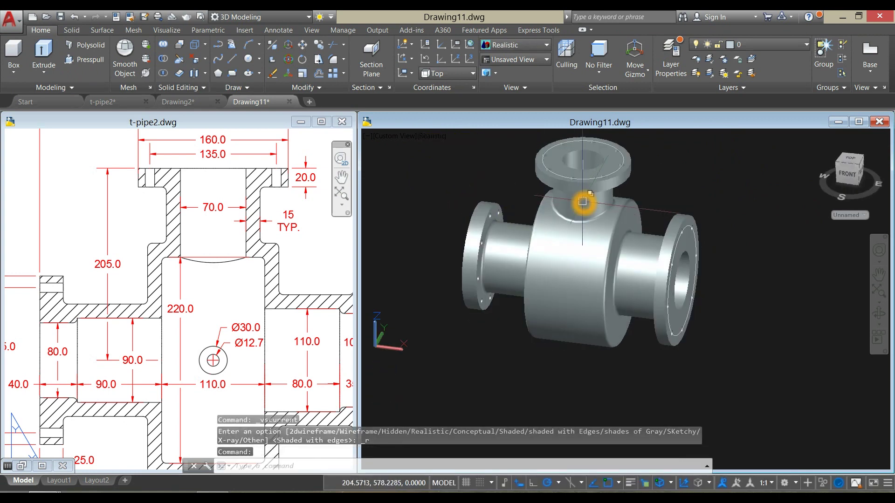
{"action": "right_click", "coordinate": [660, 155]}
{"action": "left_click", "coordinate": [685, 229]}
{"action": "middle_click_drag", "start_coordinate": [727, 233], "coordinate": [590, 221]}
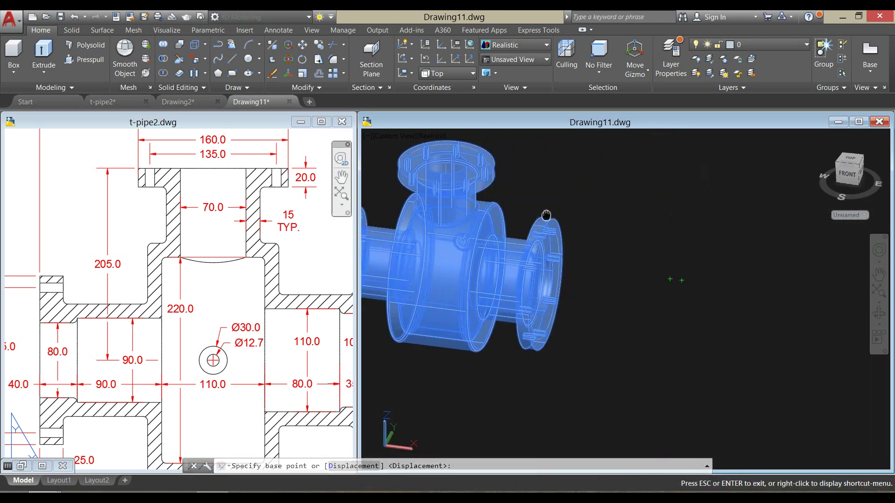
{"action": "left_click", "coordinate": [591, 222]}
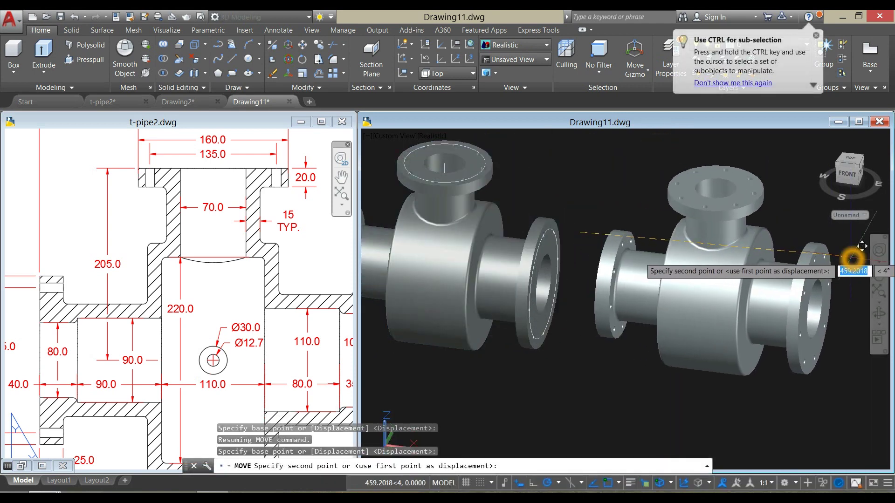
{"action": "left_click", "coordinate": [853, 260]}
- Delete the three leftover bolt circles and the vertical construction line beside the T-pipe
{"action": "middle_click_drag", "start_coordinate": [574, 219], "coordinate": [691, 230]}
{"action": "left_click", "coordinate": [687, 422]}
{"action": "left_click", "coordinate": [456, 133]}
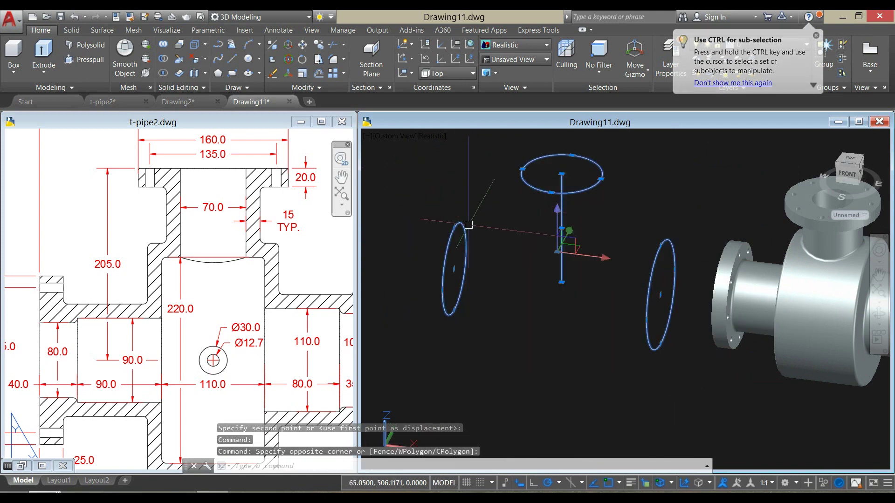
{"action": "key", "text": "Delete"}
- Maximize the drawing window containing the finished T-pipe model
{"action": "scroll", "coordinate": [501, 226], "scroll_direction": "down", "scroll_amount": 2}
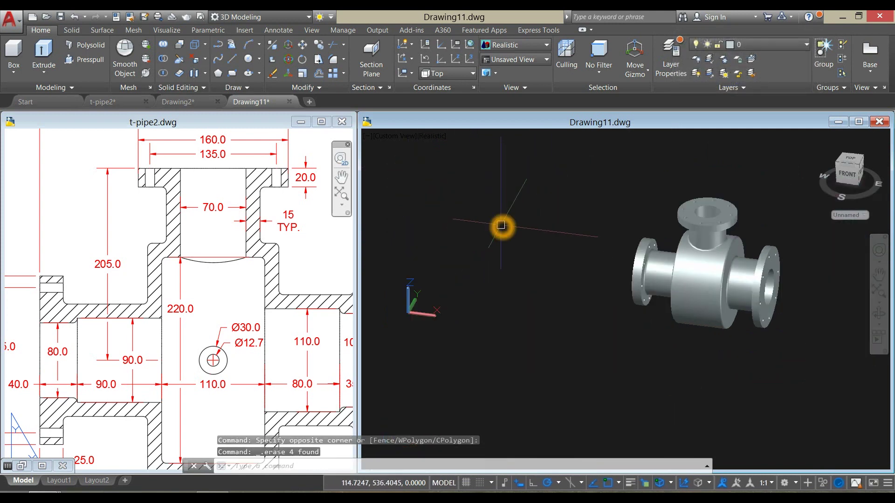
{"action": "middle_click_drag", "start_coordinate": [501, 225], "coordinate": [395, 214]}
{"action": "middle_click_drag", "start_coordinate": [514, 245], "coordinate": [596, 244], "text": "shift"}
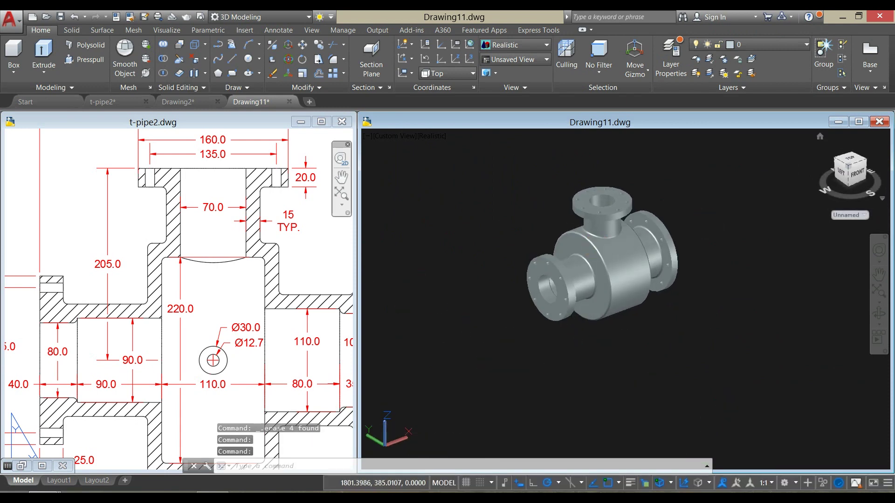
{"action": "left_click", "coordinate": [856, 122]}
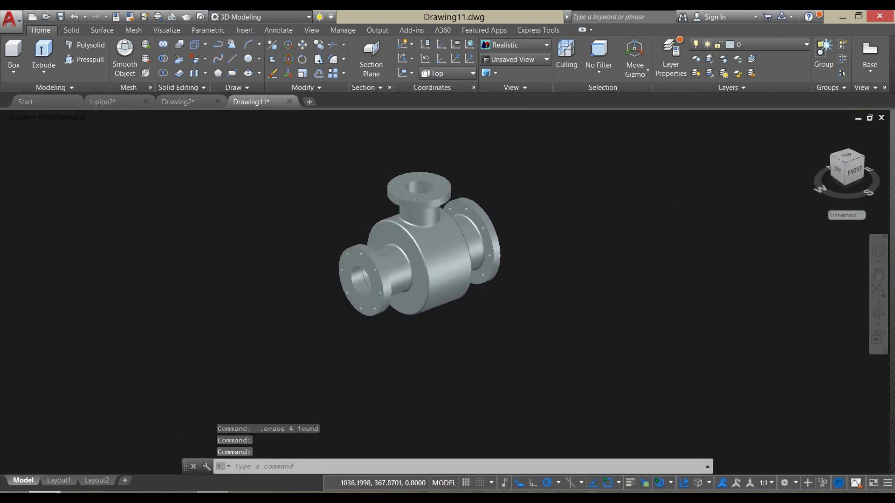
- Apply the Glazed - Firebrick metallic paint material from the Autodesk library to the T-pipe
{"action": "scroll", "coordinate": [410, 254], "scroll_direction": "up", "scroll_amount": 3}
{"action": "scroll", "coordinate": [423, 256], "scroll_direction": "down", "scroll_amount": 1}
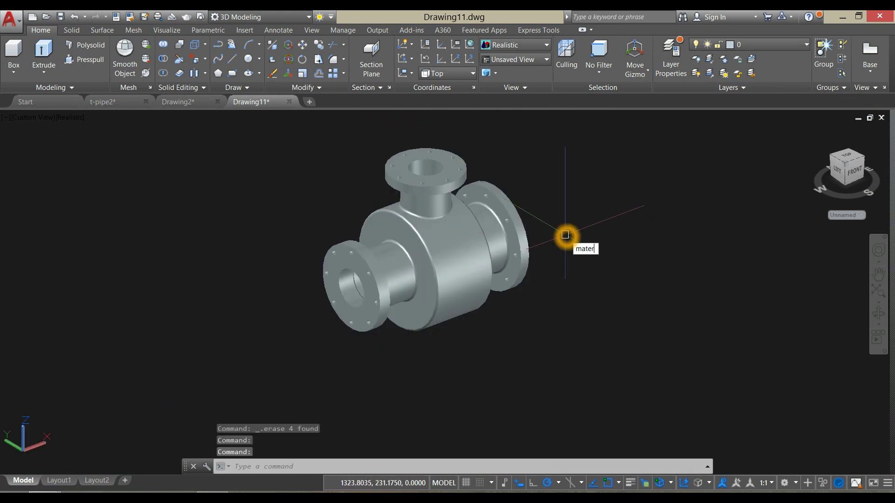
{"action": "key", "text": "Return"}
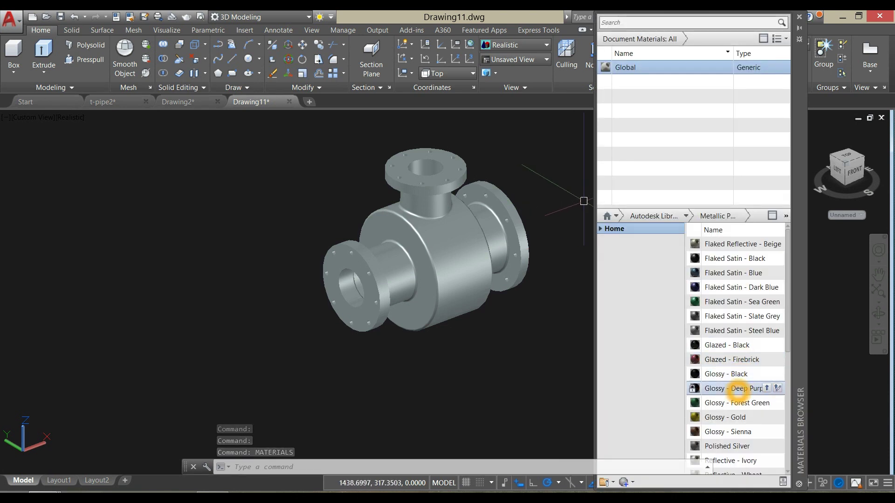
{"action": "left_click", "coordinate": [745, 363]}
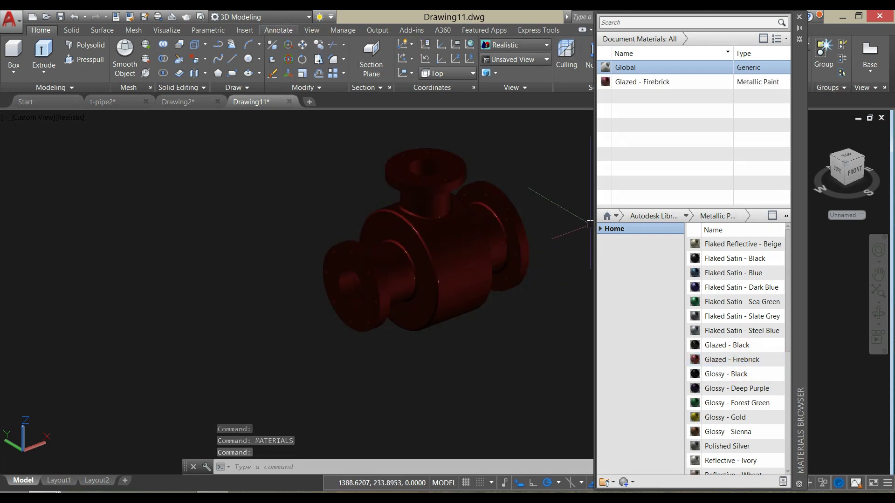
- Set the lighting exposure to 6.80, close the Materials Browser and view the T-pipe from nearer the front
{"action": "left_click", "coordinate": [166, 30]}
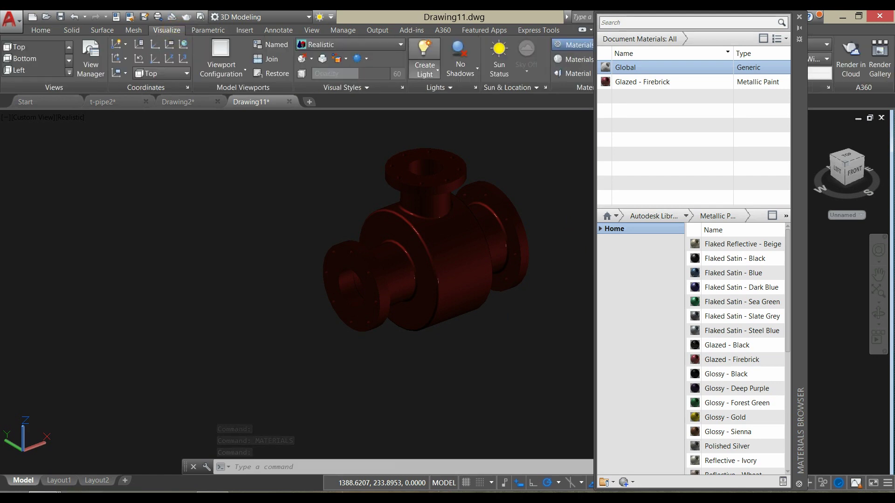
{"action": "left_click", "coordinate": [451, 88]}
{"action": "left_click_drag", "start_coordinate": [452, 114], "coordinate": [446, 115]}
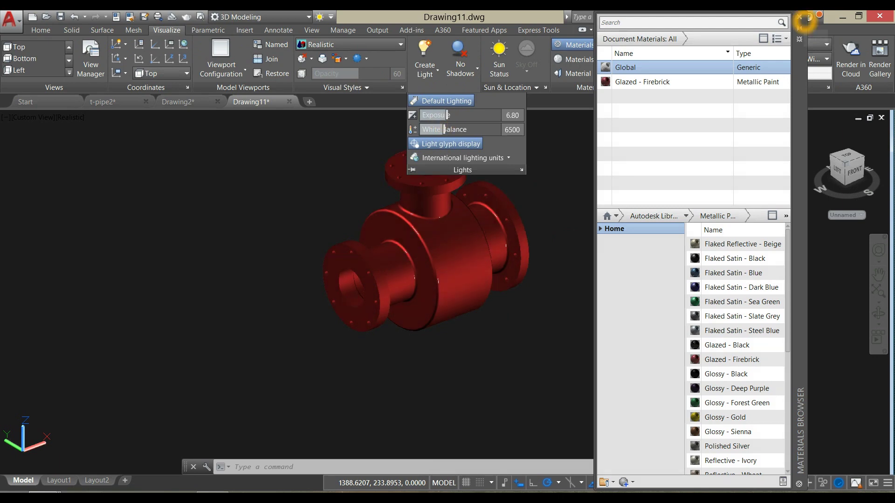
{"action": "left_click", "coordinate": [800, 17]}
{"action": "middle_click_drag", "start_coordinate": [561, 169], "coordinate": [505, 266], "text": "shift"}
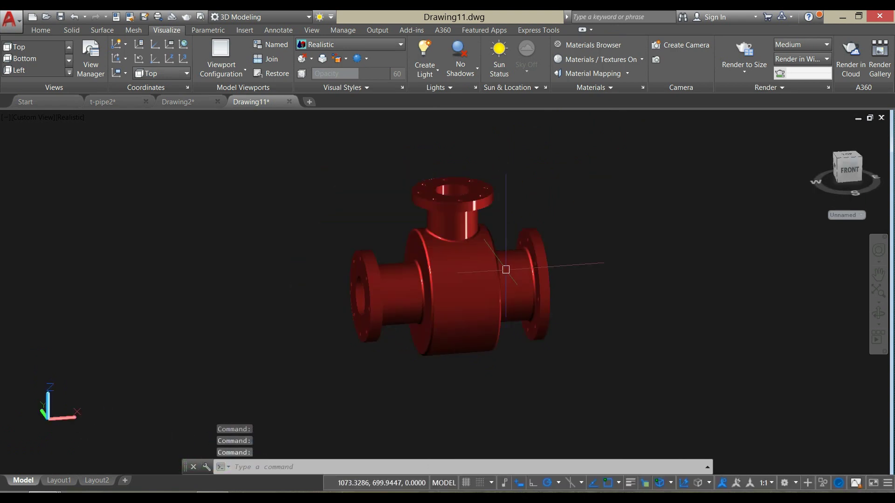
{"action": "left_click", "coordinate": [597, 268]}
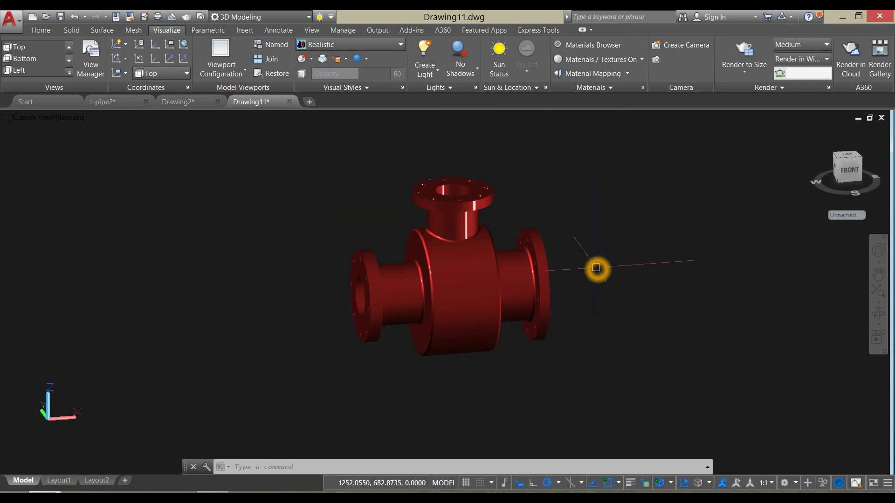